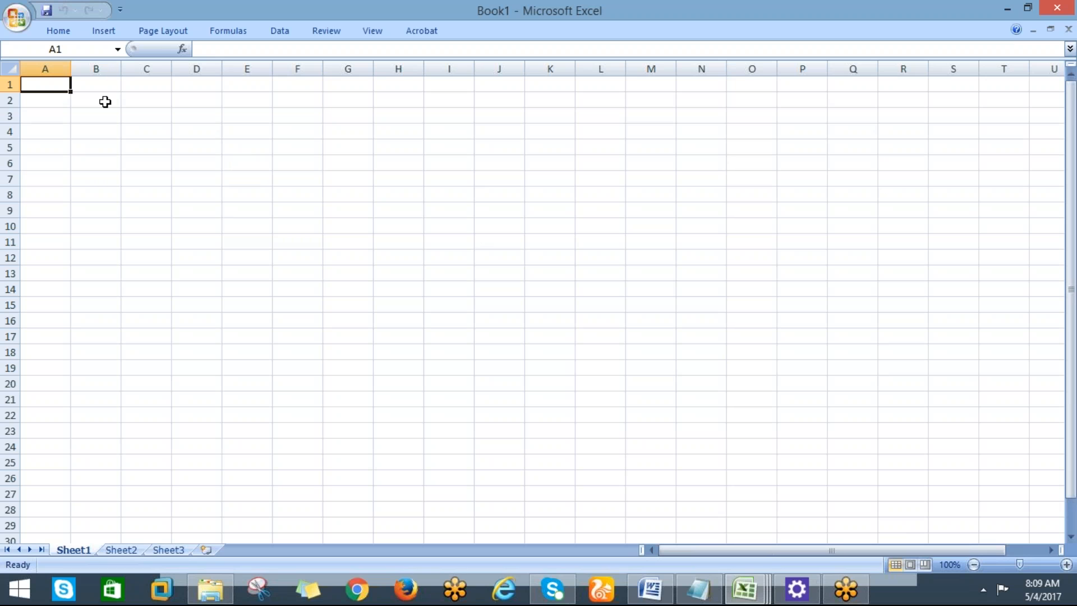
Clear a stray entry in B2 and enter the heading EBS in cell D3.
{"action": "left_click", "coordinate": [96, 96]}
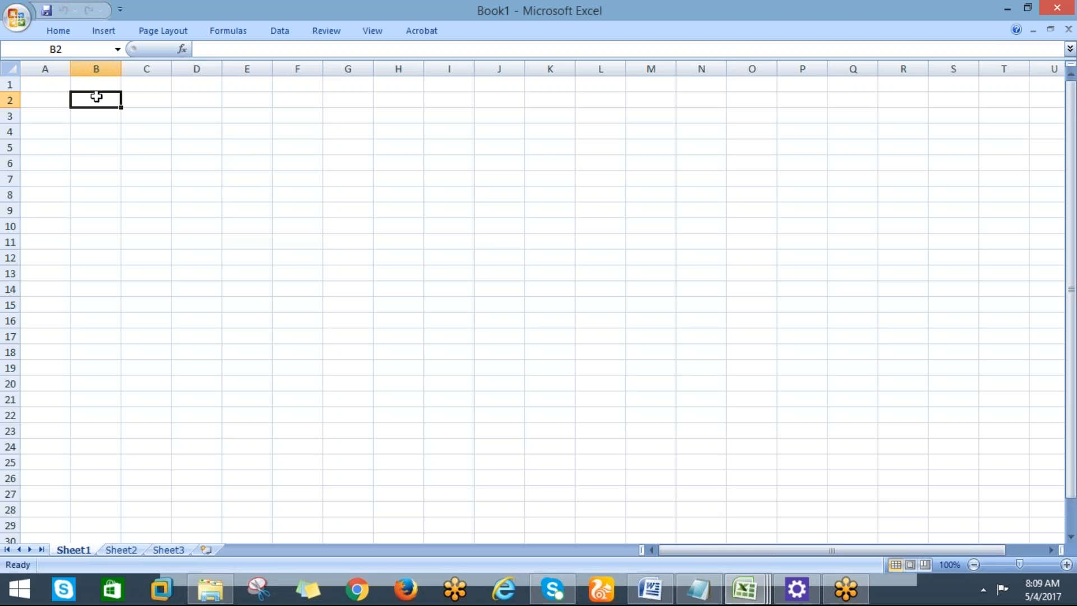
{"action": "type", "text": "OR"}
{"action": "key", "text": "BackSpace"}
{"action": "key", "text": "BackSpace"}
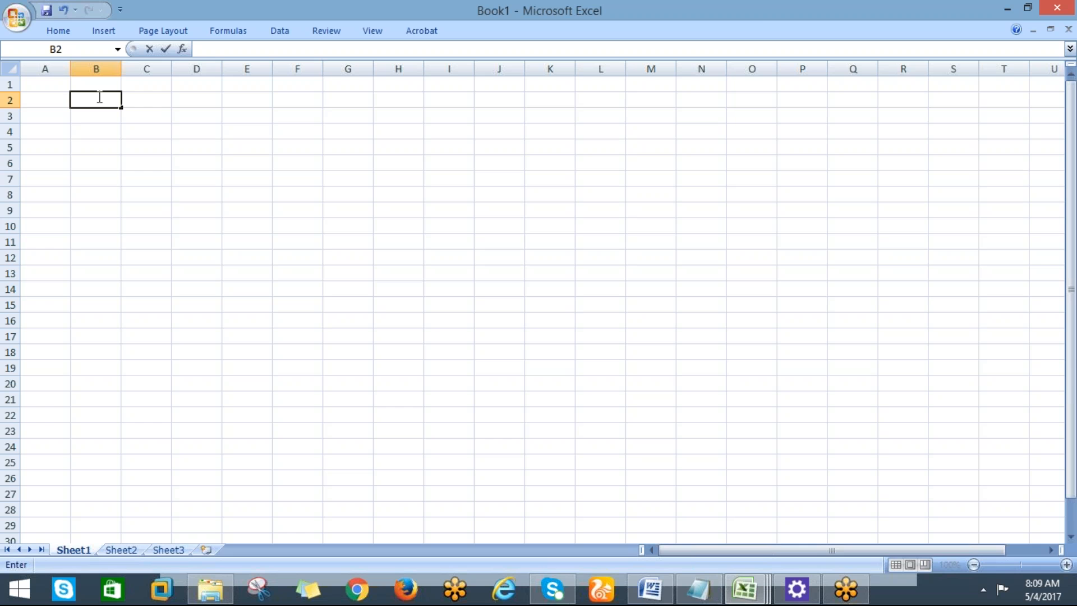
{"action": "left_click", "coordinate": [1069, 382]}
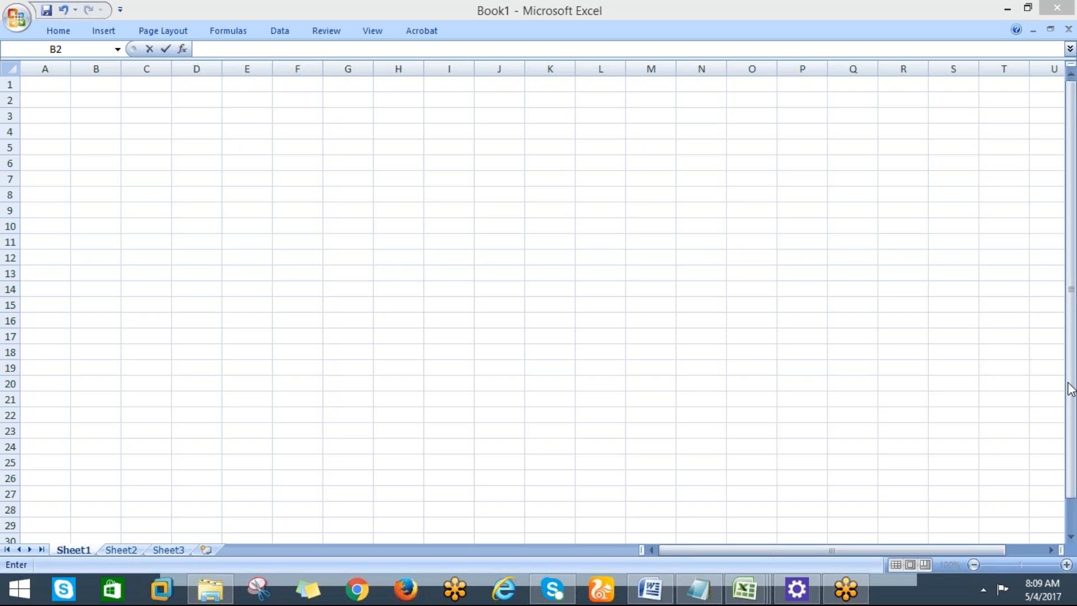
{"action": "left_click", "coordinate": [134, 127]}
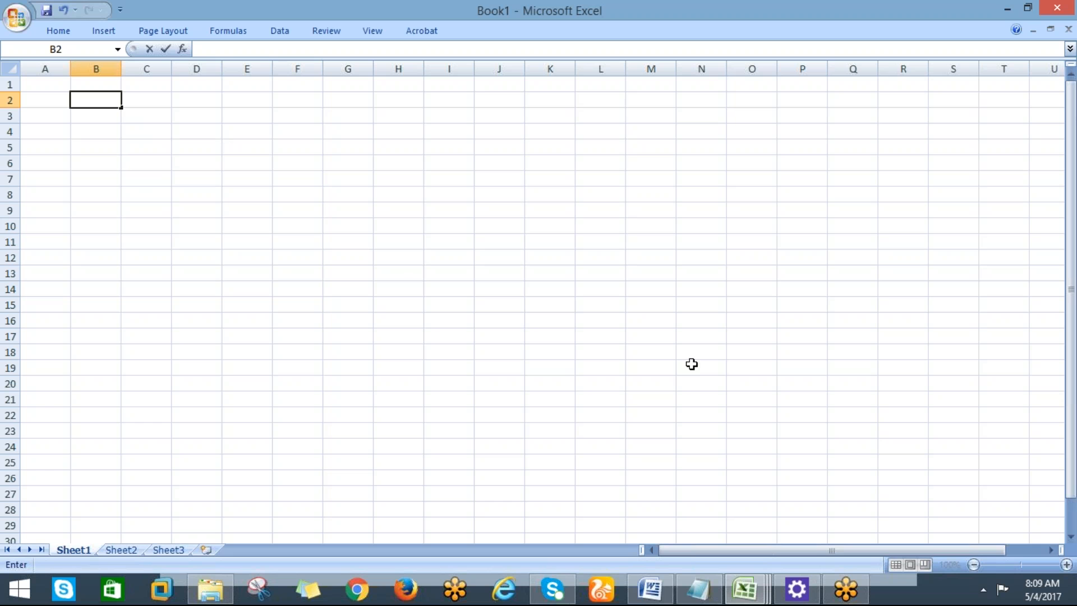
{"action": "left_click", "coordinate": [202, 160]}
{"action": "left_click_drag", "start_coordinate": [189, 137], "coordinate": [190, 141]}
{"action": "key", "text": "Up"}
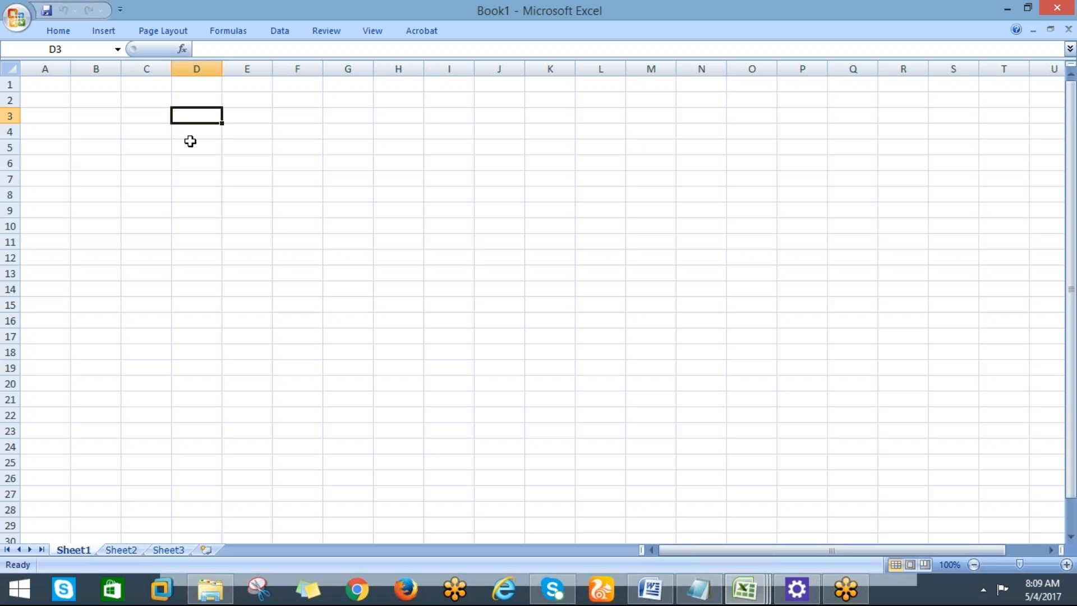
{"action": "type", "text": "E"}
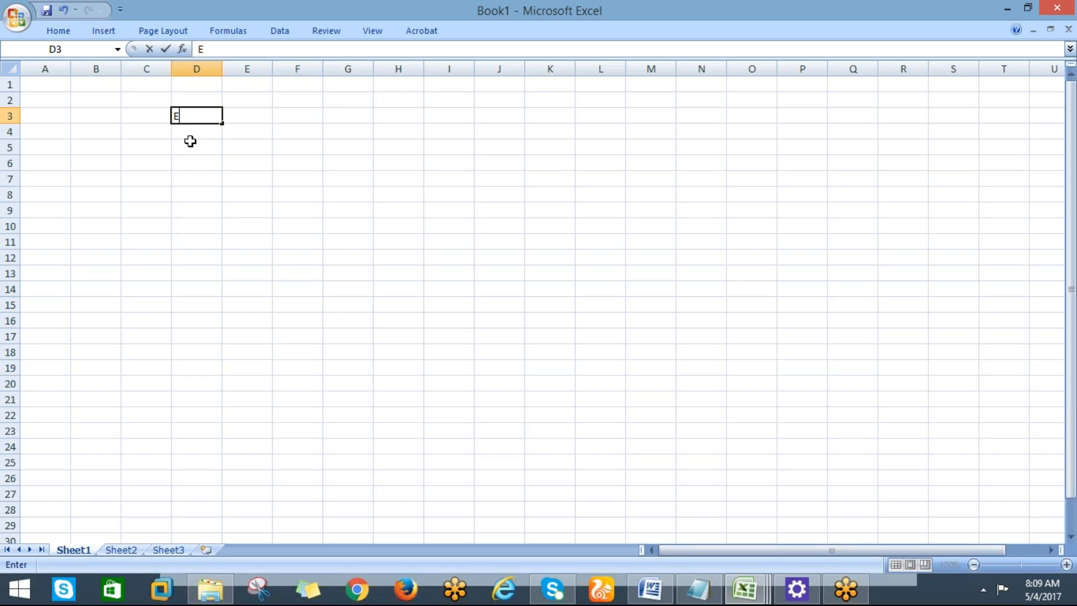
{"action": "type", "text": "BS"}
{"action": "key", "text": "Tab"}
{"action": "key", "text": "Tab"}
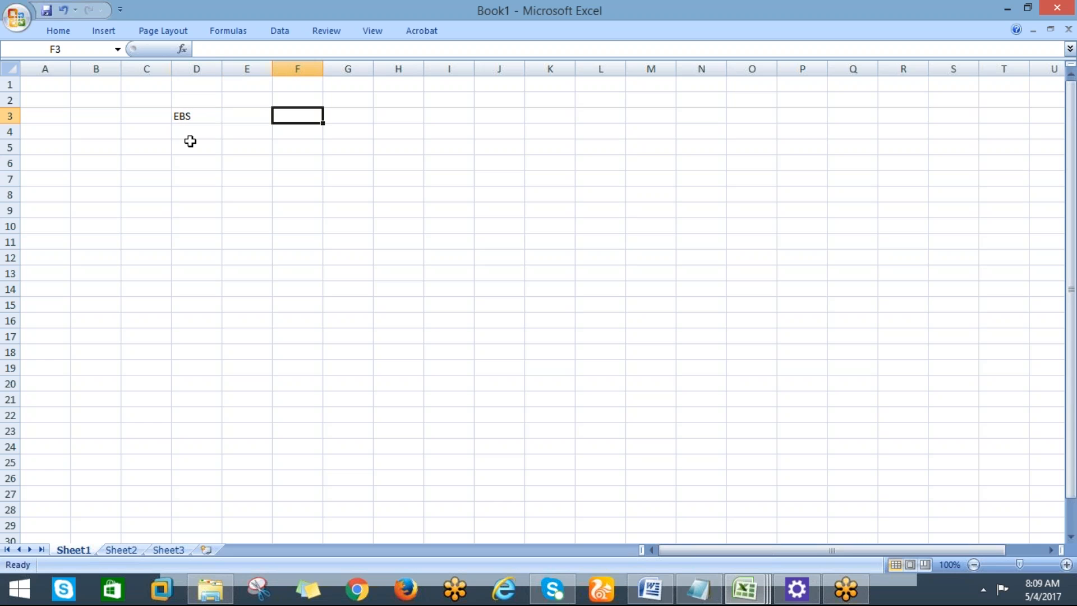
Enter the heading CLOUD in cell F3.
{"action": "type", "text": "F"}
{"action": "key", "text": "BackSpace"}
{"action": "type", "text": "C"}
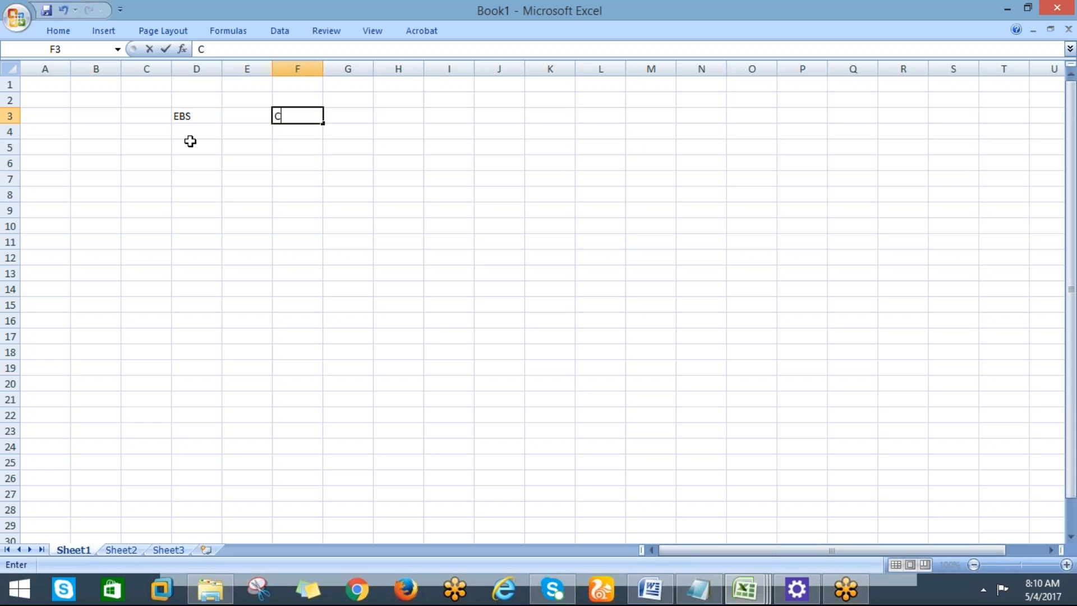
{"action": "type", "text": "LOUD"}
{"action": "left_click", "coordinate": [190, 139]}
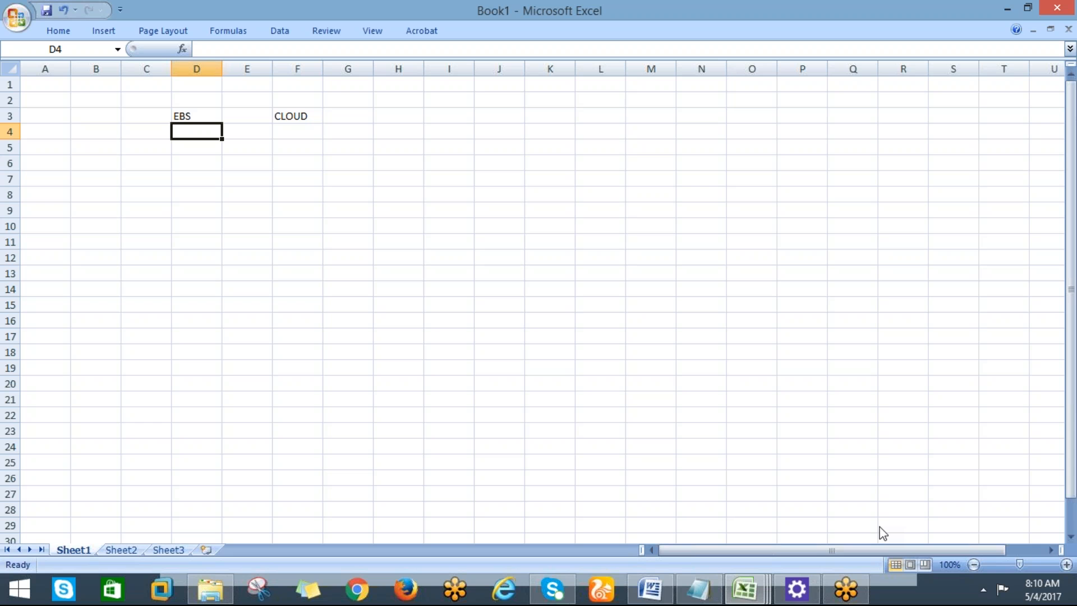
{"action": "key", "text": "Down"}
Move to cell C5 and enter the version 11i.
{"action": "key", "text": "Up"}
{"action": "key", "text": "Down"}
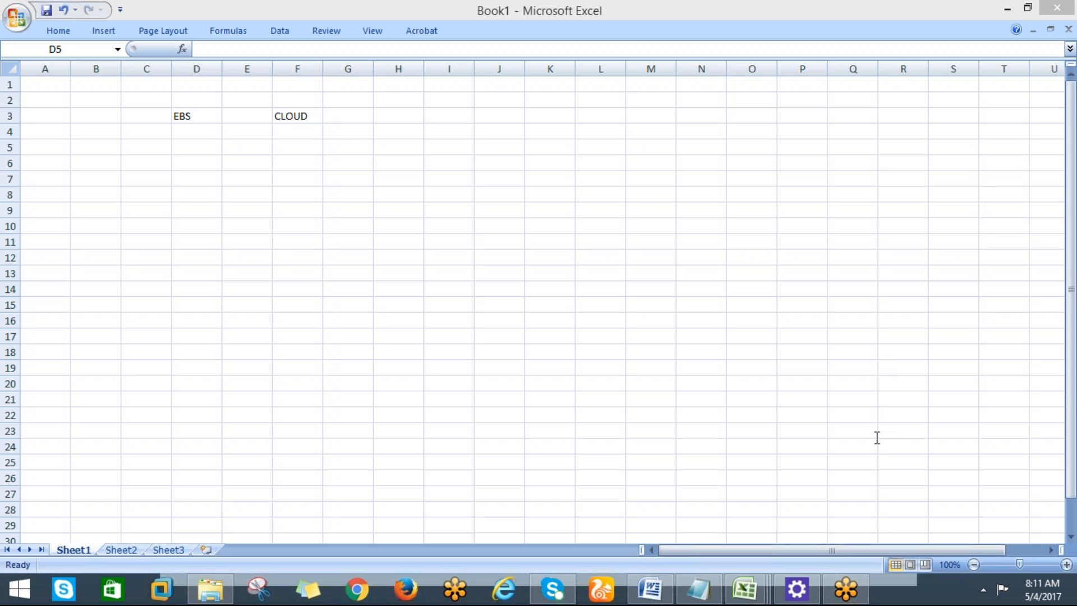
{"action": "left_click", "coordinate": [188, 147]}
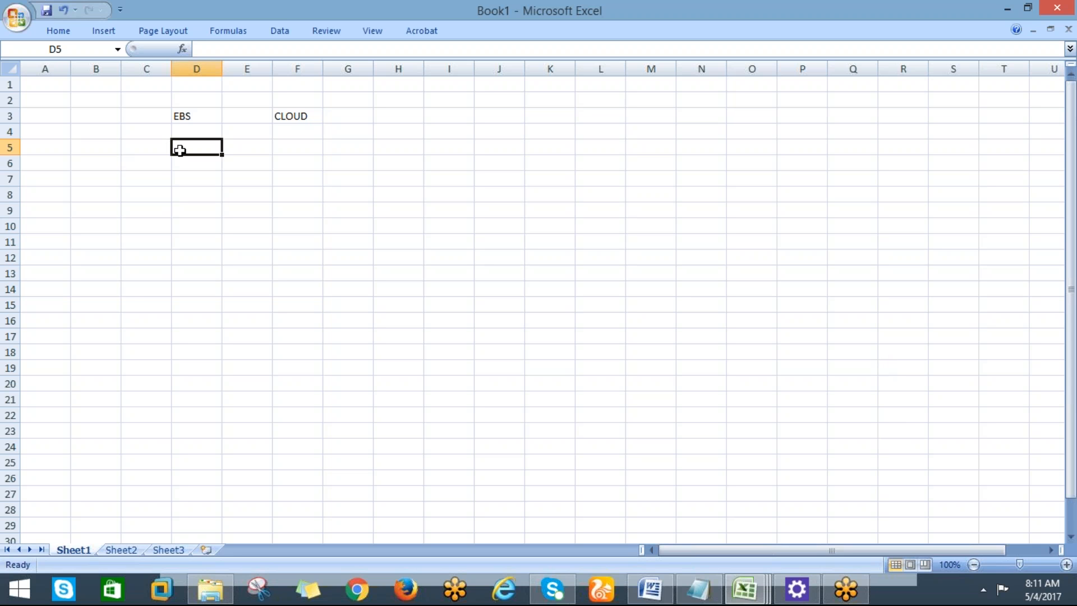
{"action": "key", "text": "Left"}
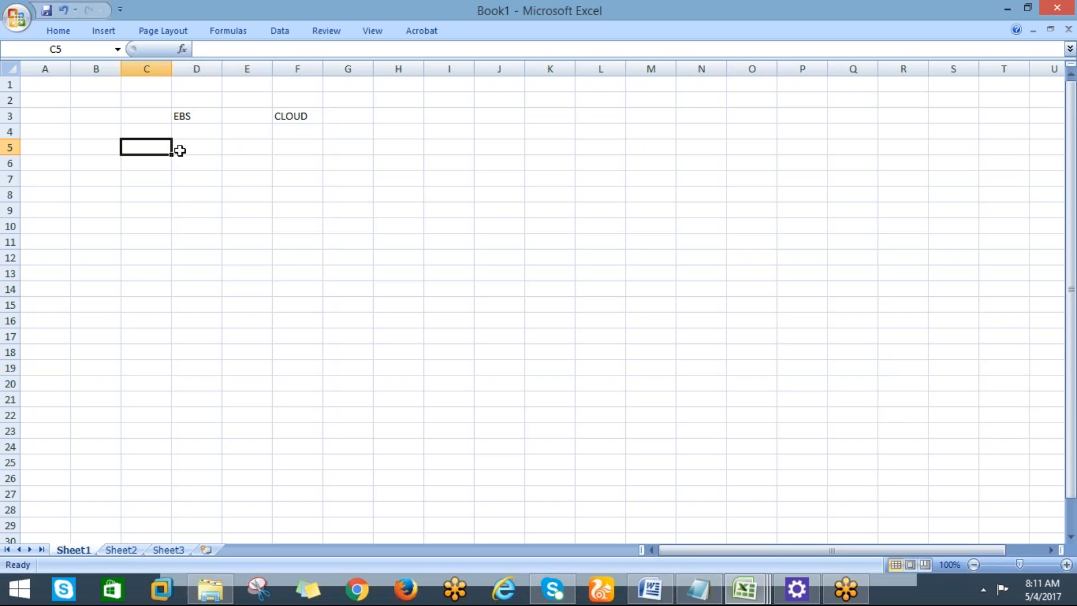
{"action": "key", "text": "Left"}
{"action": "key", "text": "Up"}
{"action": "key", "text": "Right"}
{"action": "key", "text": "Down"}
{"action": "type", "text": "11l"}
{"action": "key", "text": "BackSpace"}
{"action": "type", "text": "i"}
{"action": "key", "text": "Tab"}
Enter R12 in D5 and clear a stray character typed into F5.
{"action": "type", "text": "R12"}
{"action": "key", "text": "Tab"}
{"action": "key", "text": "Tab"}
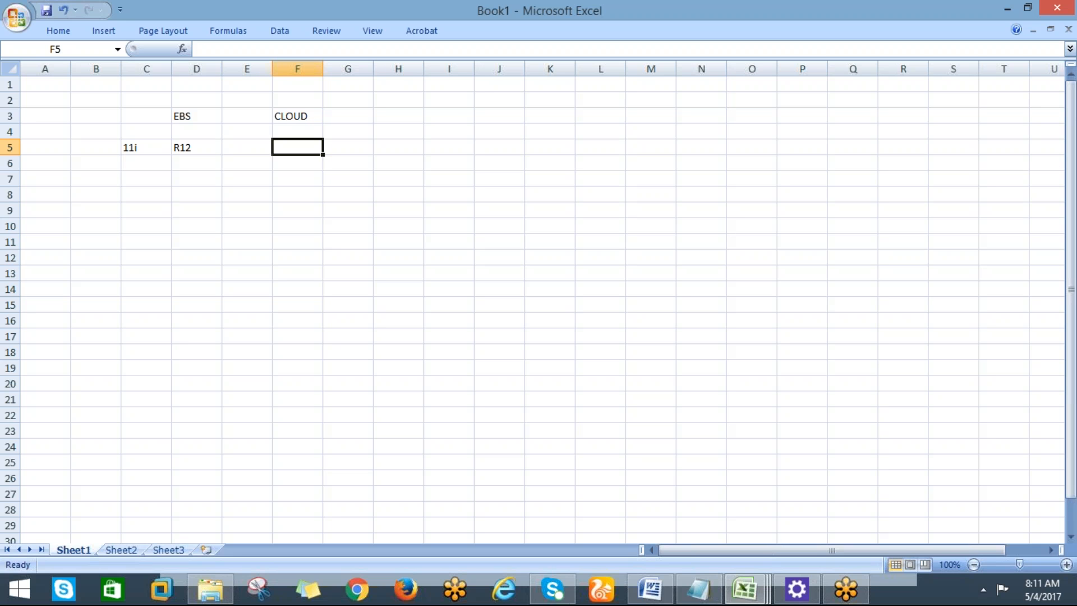
{"action": "type", "text": "R"}
{"action": "key", "text": "BackSpace"}
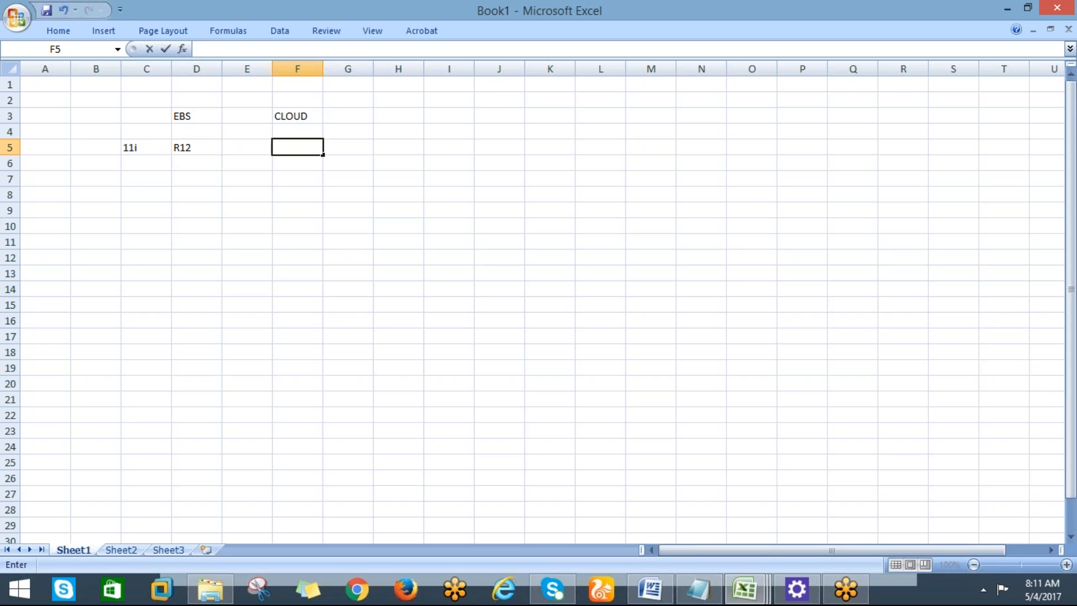
{"action": "left_click_drag", "start_coordinate": [419, 159], "coordinate": [348, 162]}
Enter Form in C7, 'form, web pages' in D7 and 'web pages' in F7.
{"action": "left_click", "coordinate": [133, 177]}
{"action": "type", "text": "F"}
{"action": "type", "text": "o"}
{"action": "key", "text": "BackSpace"}
{"action": "type", "text": "orm"}
{"action": "key", "text": "Tab"}
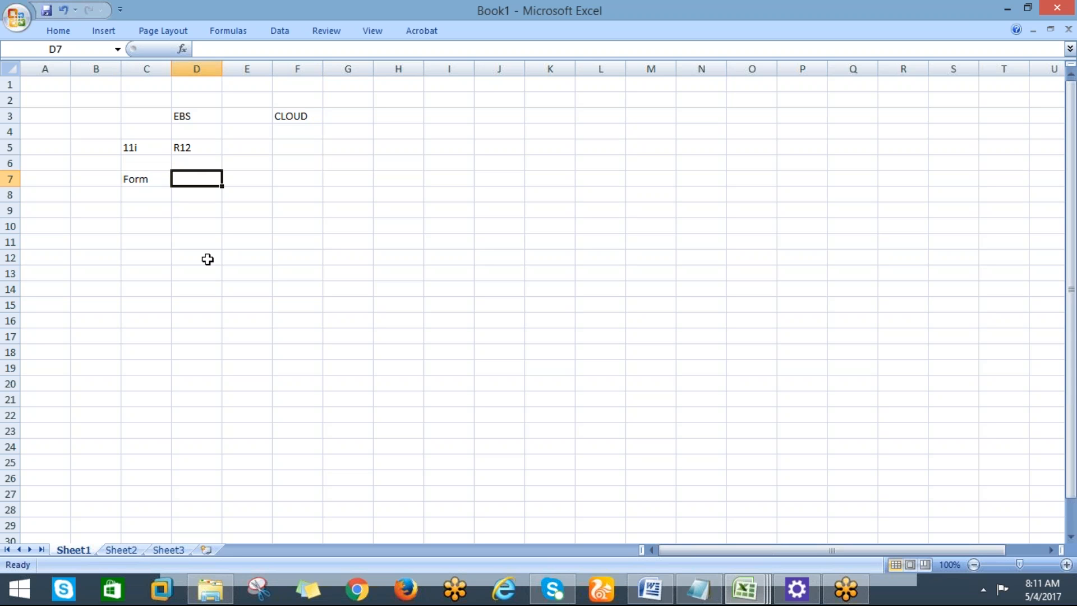
{"action": "type", "text": "form/ we"}
{"action": "key", "text": "BackSpace"}
{"action": "key", "text": "BackSpace"}
{"action": "key", "text": "BackSpace"}
{"action": "key", "text": "BackSpace"}
{"action": "key", "text": "BackSpace"}
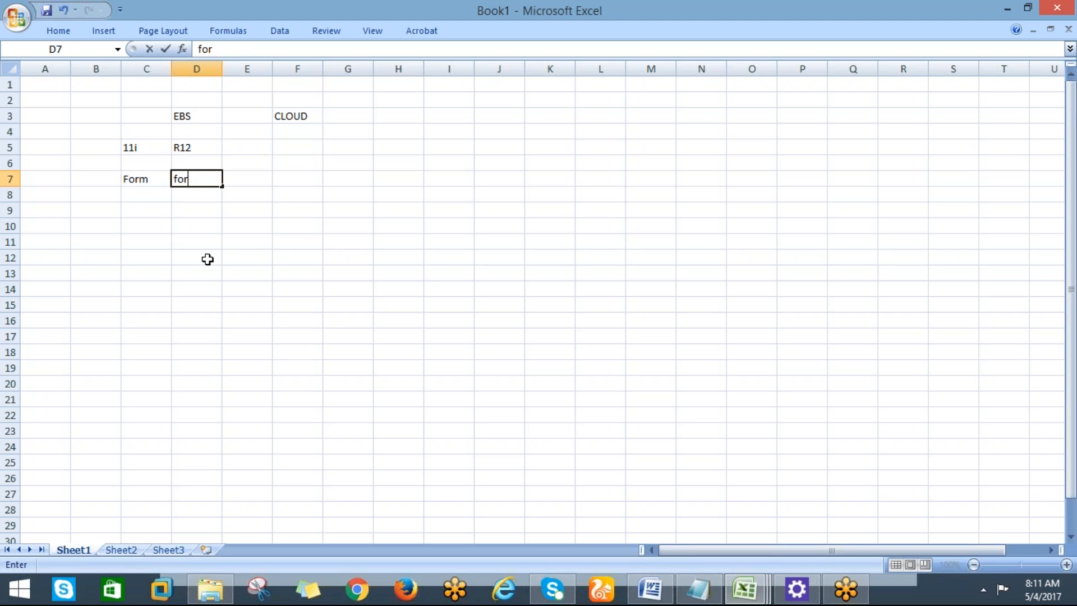
{"action": "type", "text": "m, web pages"}
{"action": "key", "text": "Tab"}
{"action": "key", "text": "Tab"}
{"action": "type", "text": "web pages"}
{"action": "key", "text": "Tab"}
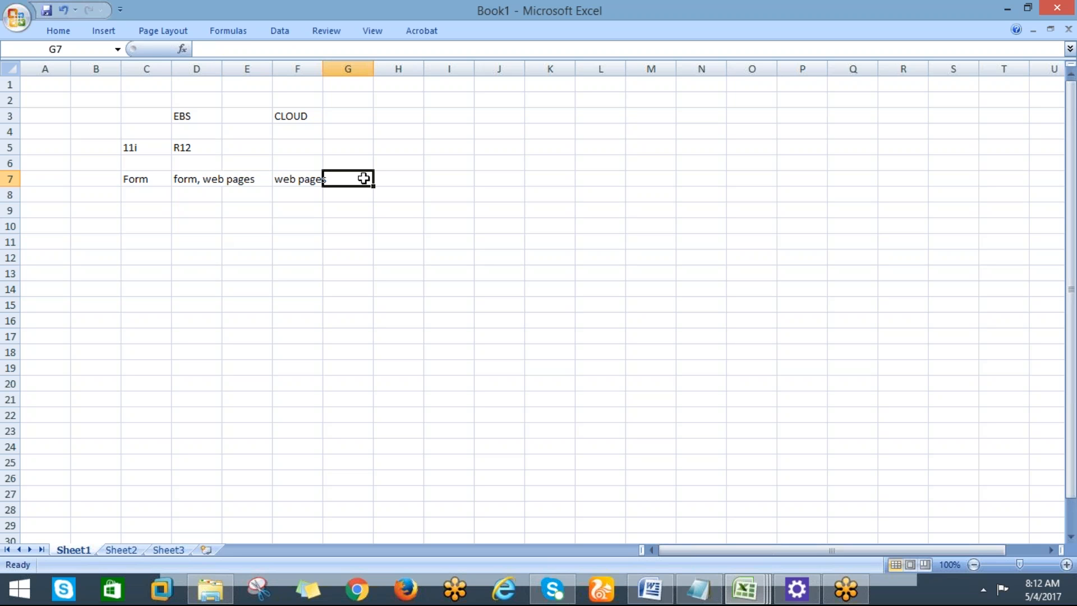
Enter ADF/SOA in H7, correcting the mistyped ADF/SOF entry.
{"action": "left_click", "coordinate": [386, 178]}
{"action": "type", "text": "ADF/"}
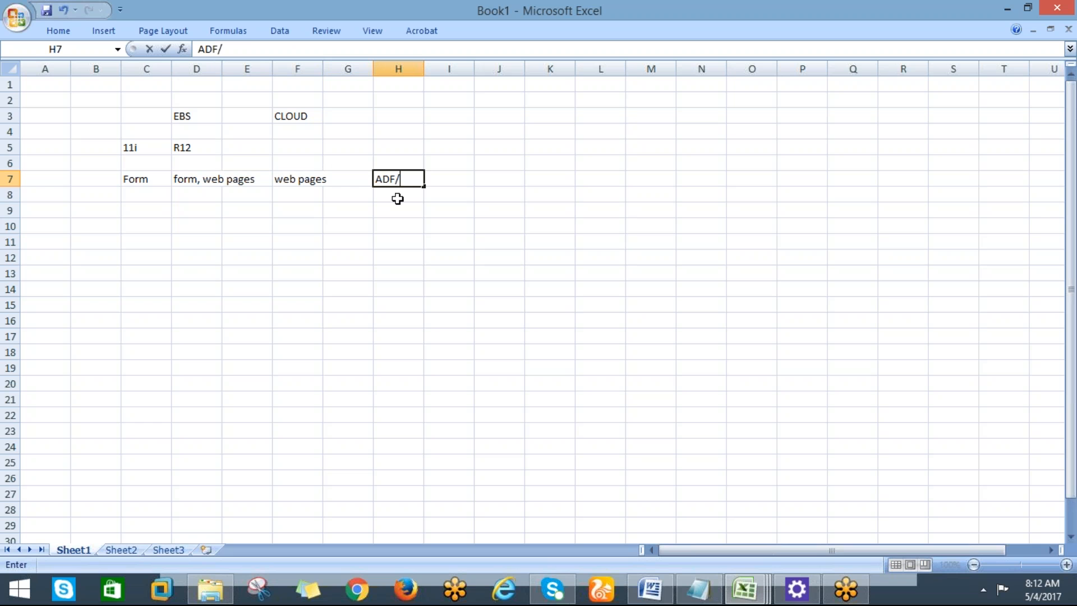
{"action": "type", "text": "O"}
{"action": "key", "text": "BackSpace"}
{"action": "type", "text": "SOF"}
{"action": "key", "text": "Return"}
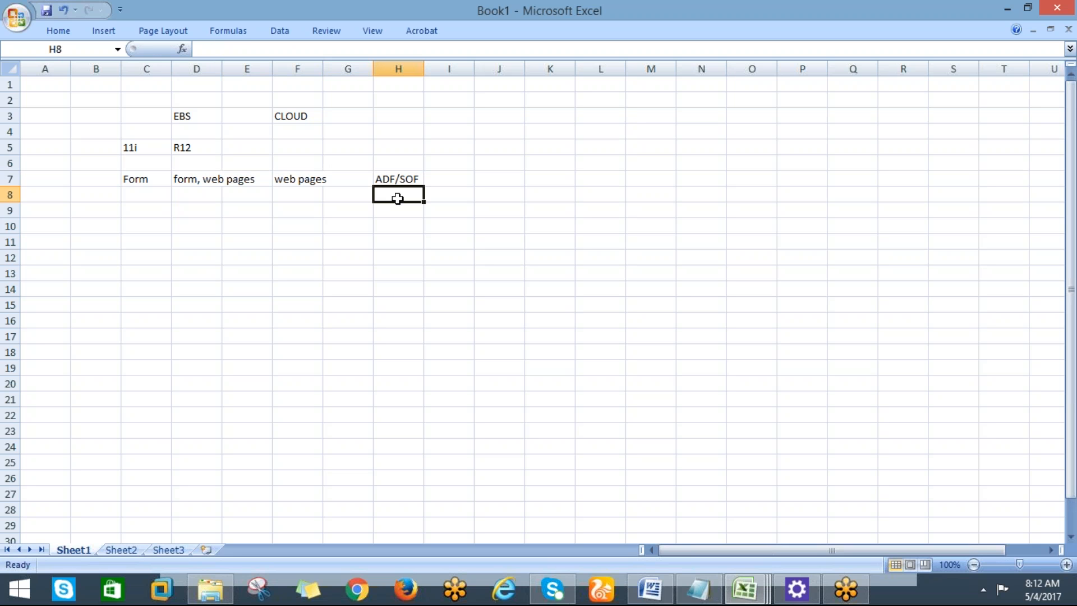
{"action": "left_click", "coordinate": [387, 177]}
{"action": "left_click", "coordinate": [247, 48]}
{"action": "key", "text": "BackSpace"}
{"action": "type", "text": "A"}
{"action": "left_click", "coordinate": [145, 240]}
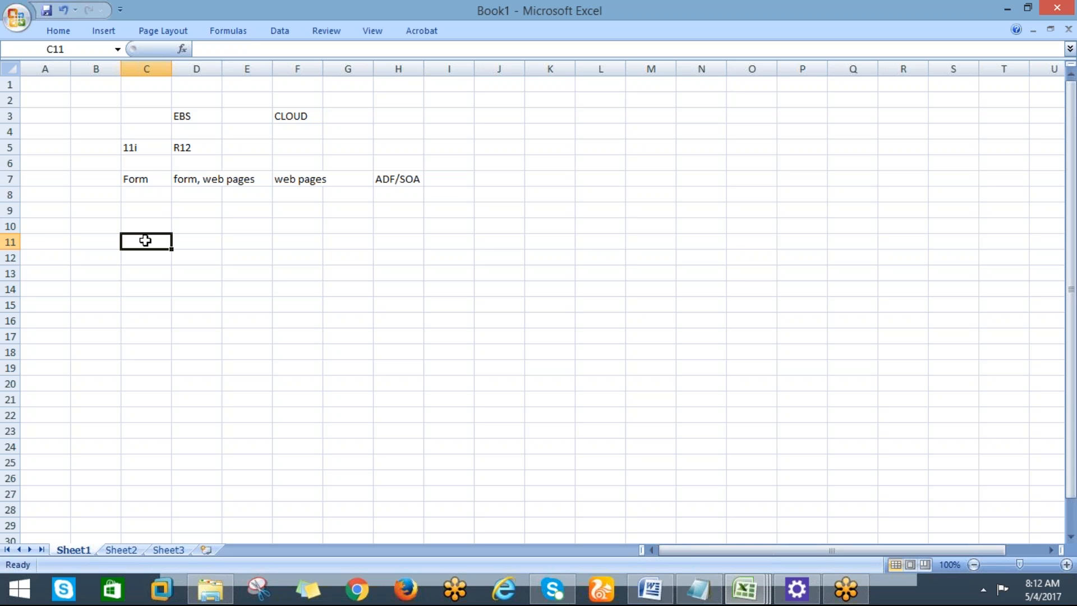
{"action": "key", "text": "Up"}
{"action": "key", "text": "Up"}
{"action": "key", "text": "Up"}
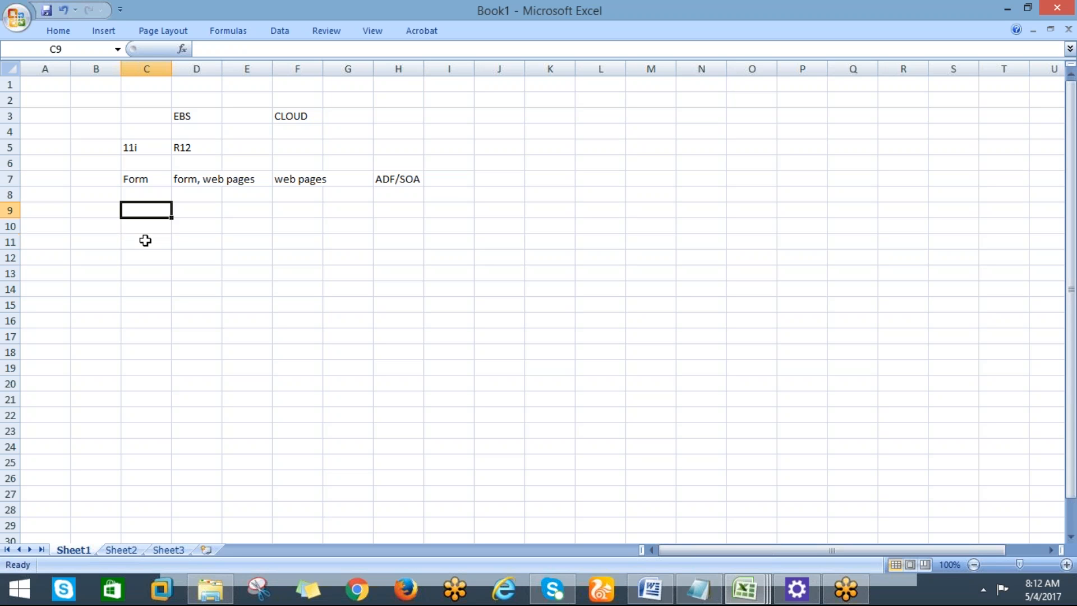
{"action": "key", "text": "Down"}
{"action": "key", "text": "Down"}
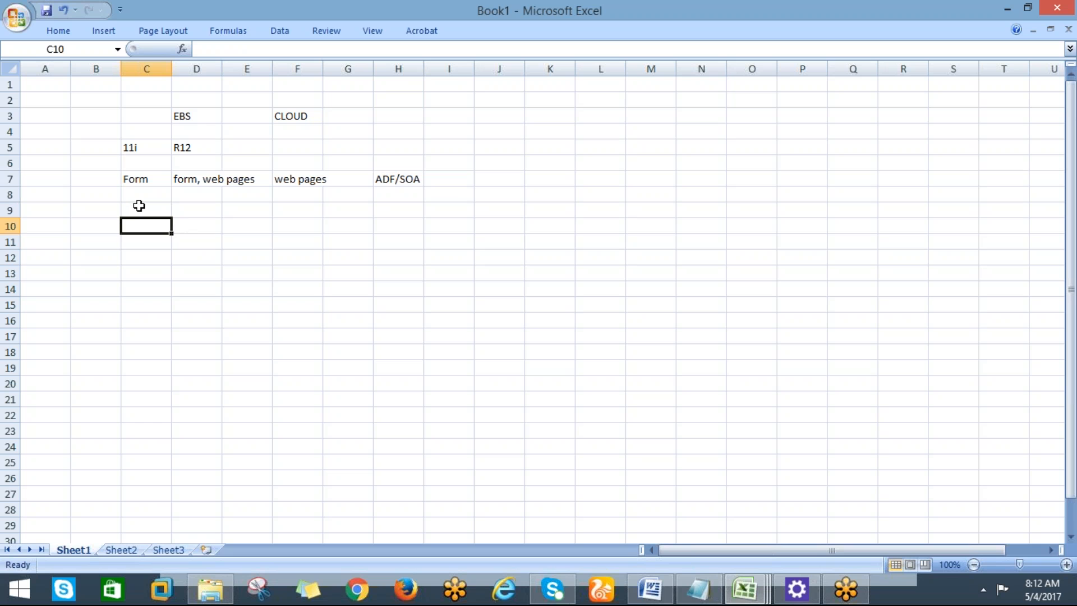
Enter System admin in C9 and oracle identity manager in F9.
{"action": "left_click", "coordinate": [142, 212]}
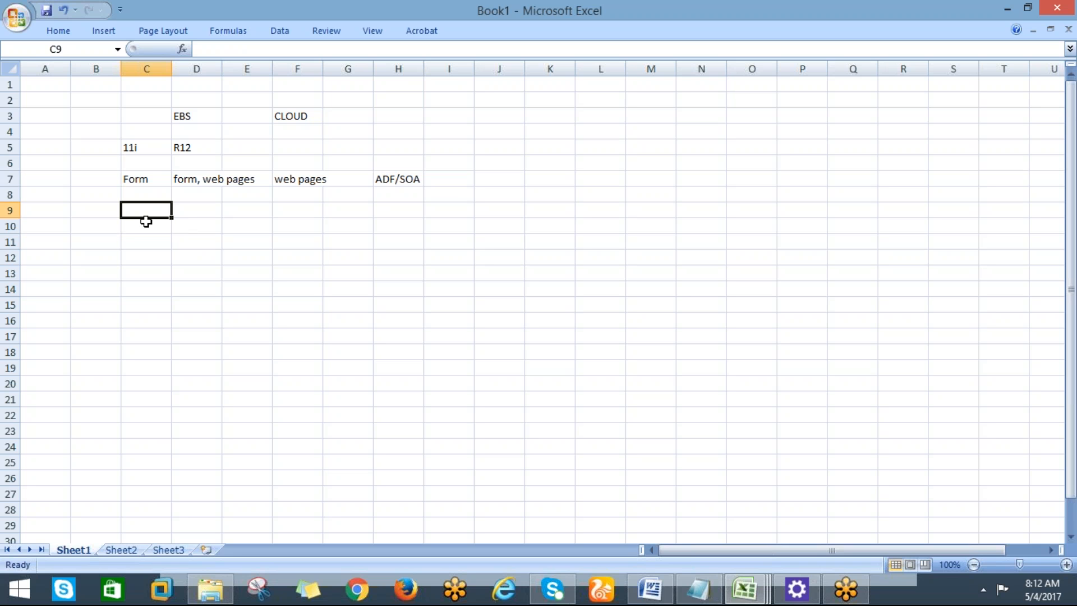
{"action": "type", "text": "System "}
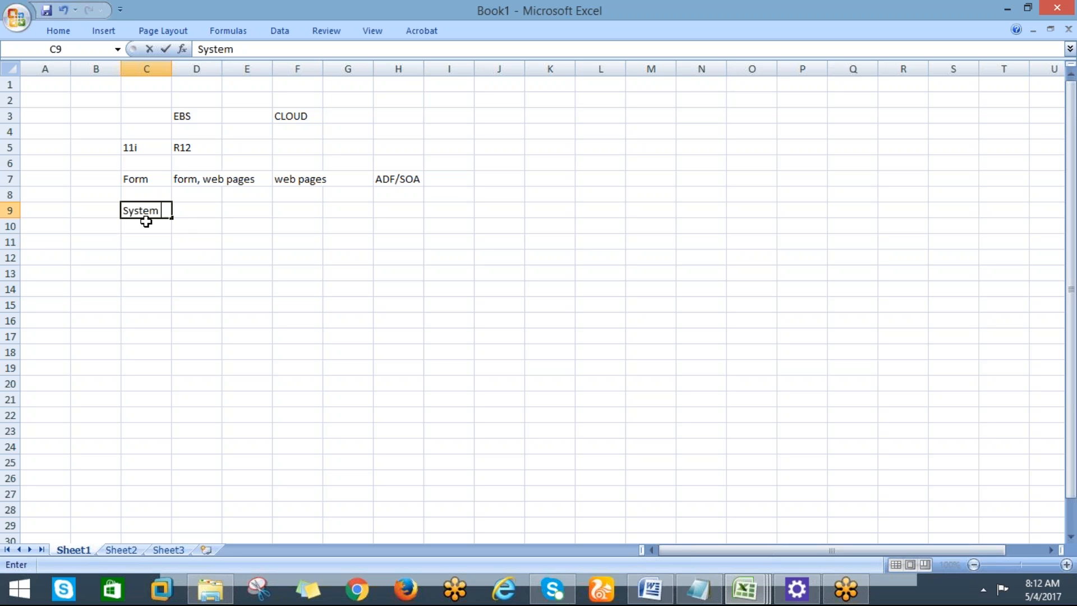
{"action": "type", "text": "admin"}
{"action": "key", "text": "Tab"}
{"action": "key", "text": "Tab"}
{"action": "key", "text": "Tab"}
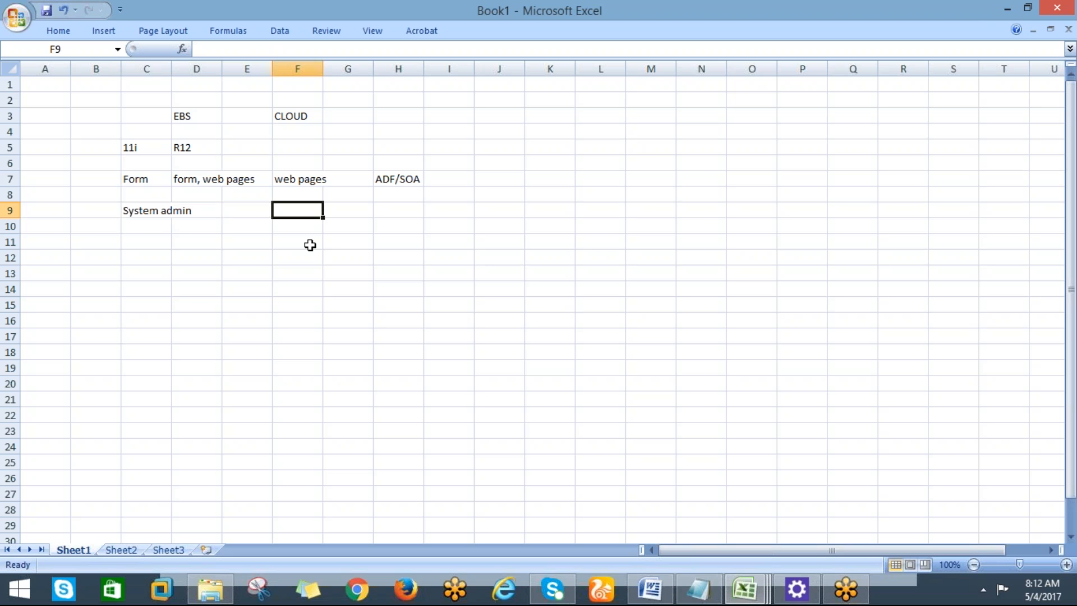
{"action": "type", "text": "o"}
{"action": "key", "text": "BackSpace"}
{"action": "type", "text": "orac"}
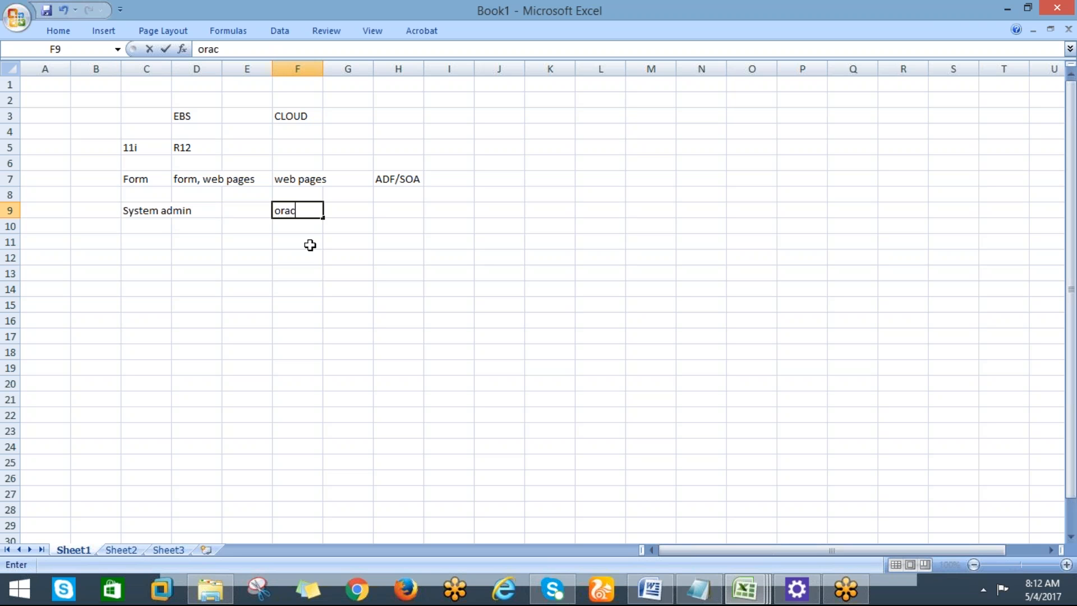
{"action": "type", "text": "le identity manager"}
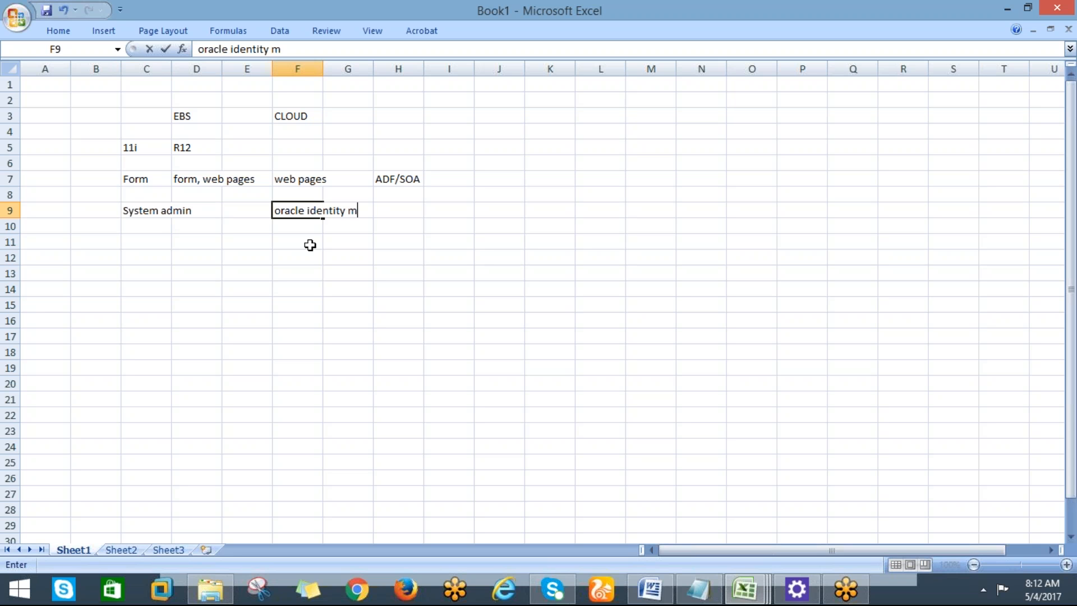
{"action": "key", "text": "Return"}
{"action": "key", "text": "Return"}
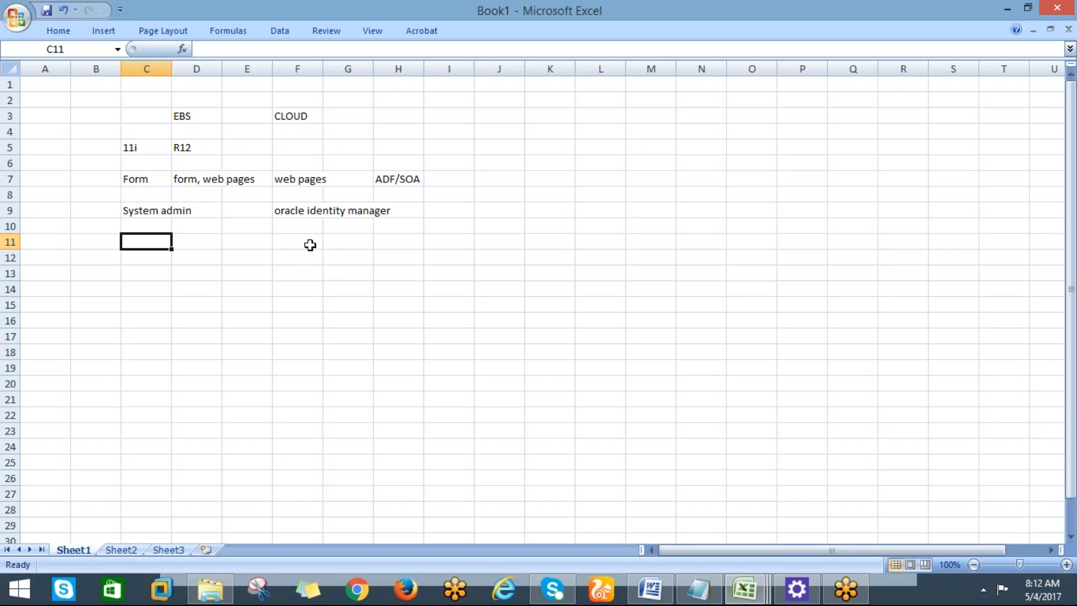
Write the note 'two users' in cell K8.
{"action": "left_click", "coordinate": [573, 193]}
{"action": "type", "text": "two"}
{"action": "key", "text": "Return"}
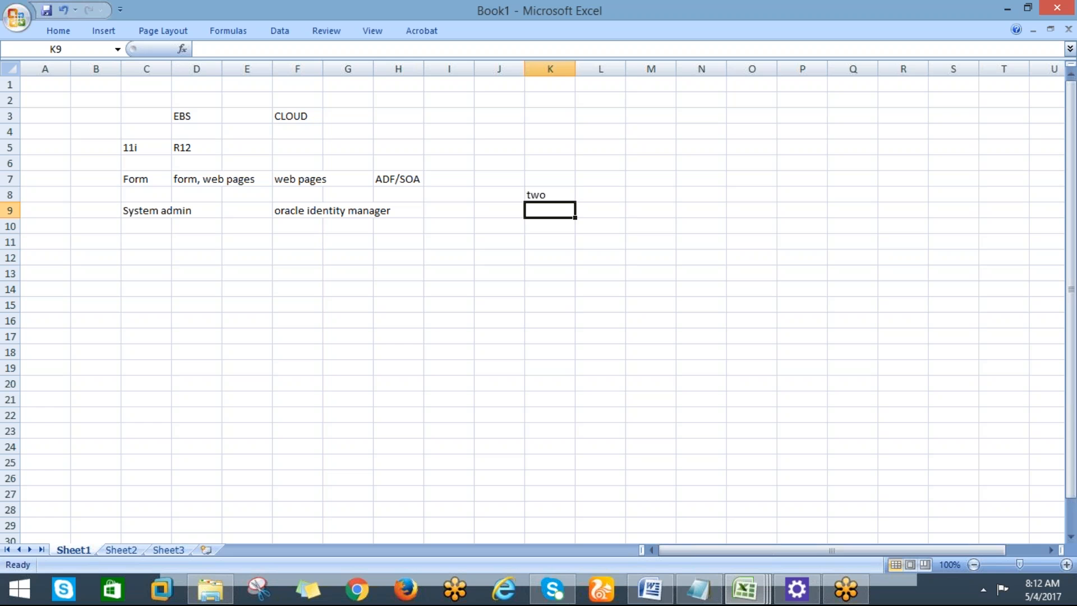
{"action": "key", "text": "Up"}
{"action": "key", "text": "F2"}
{"action": "type", "text": "users"}
{"action": "key", "text": "Return"}
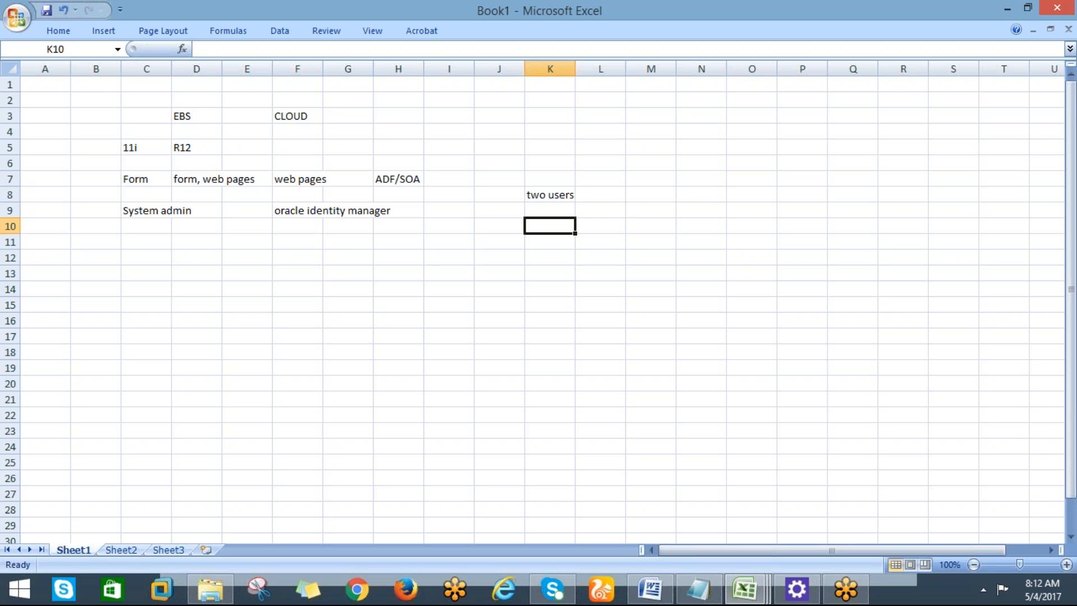
Add 'implemenation user' in K10 and 'user' in K12, then check both cells.
{"action": "type", "text": "implemenation user"}
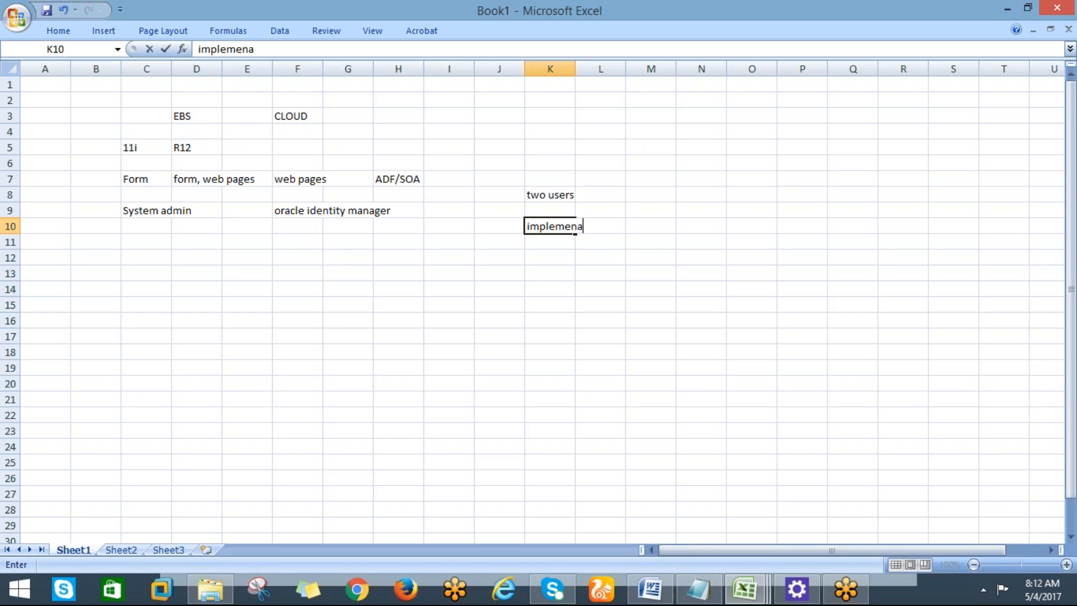
{"action": "key", "text": "Return"}
{"action": "key", "text": "Return"}
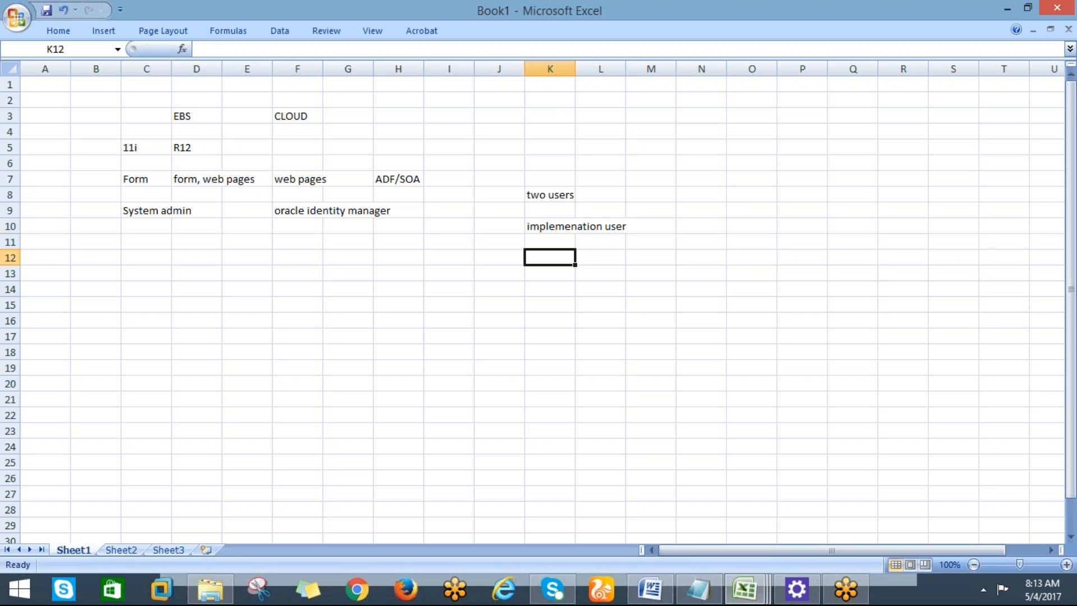
{"action": "type", "text": "user"}
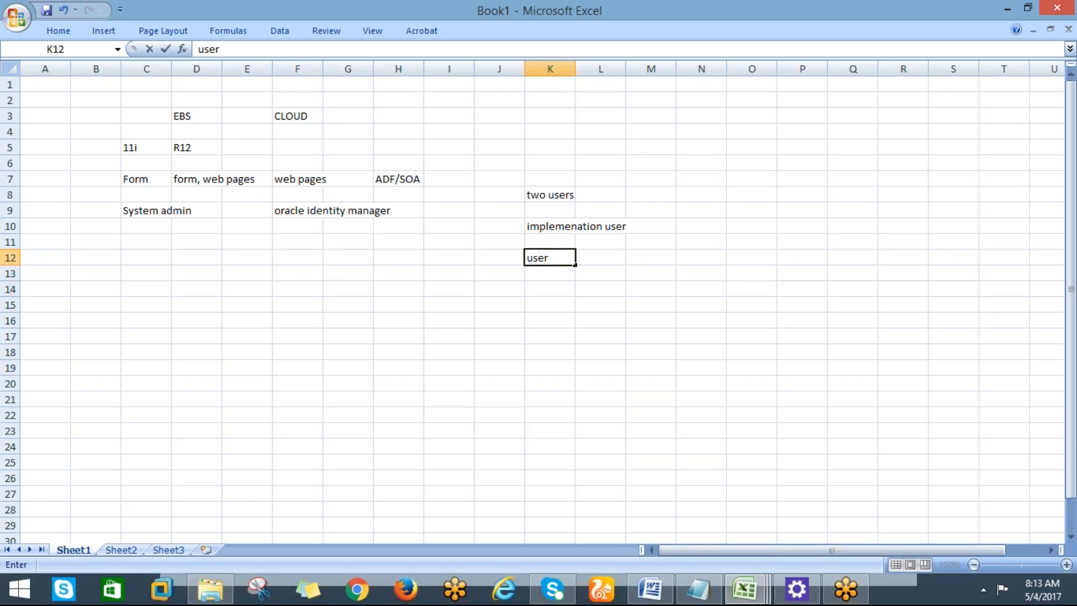
{"action": "key", "text": "Return"}
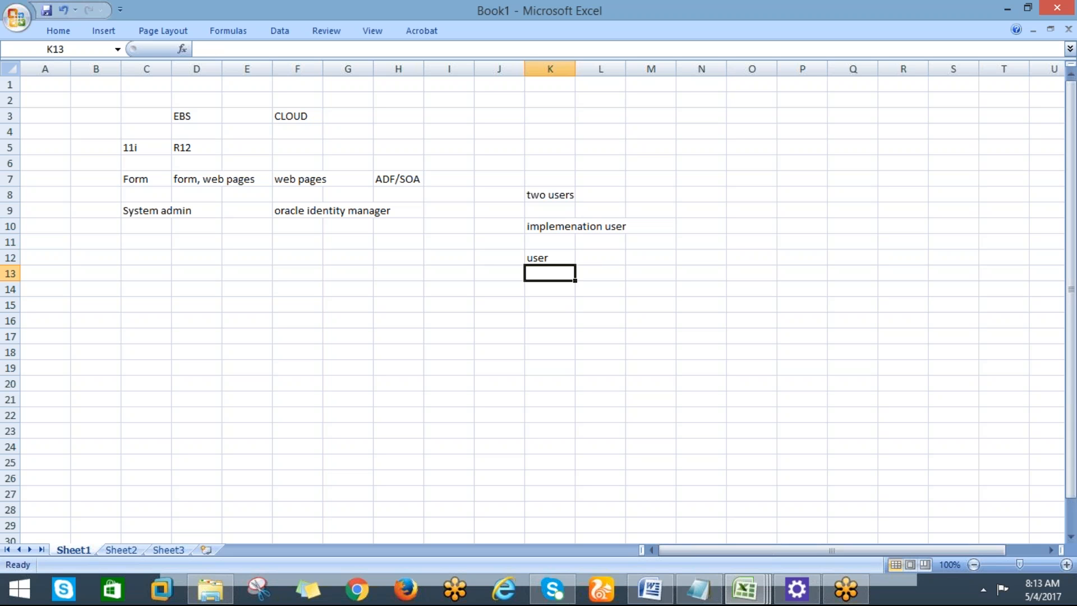
{"action": "left_click", "coordinate": [550, 224]}
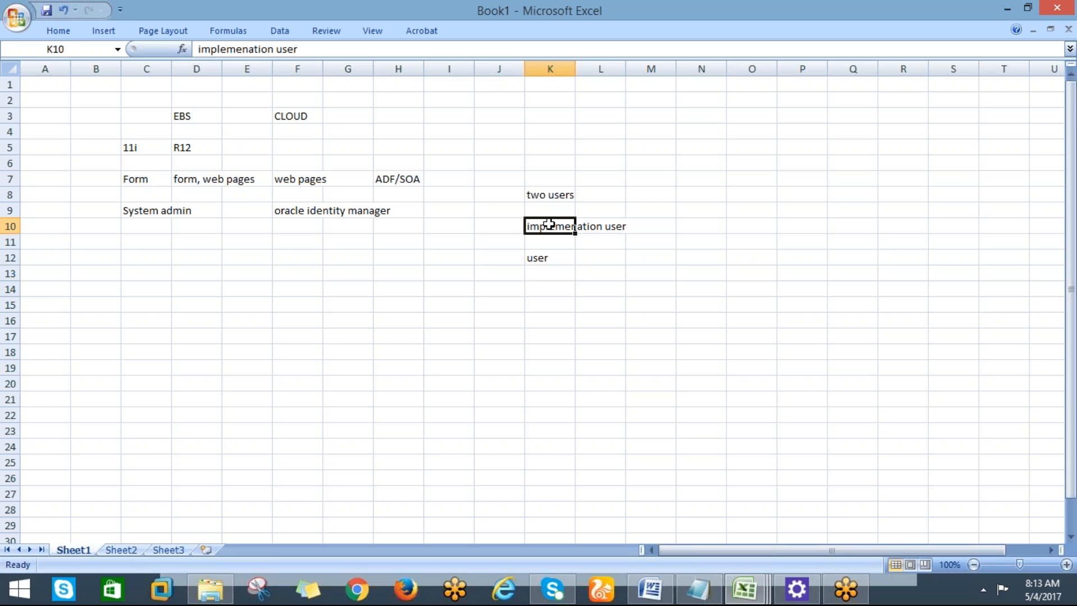
{"action": "left_click", "coordinate": [542, 256]}
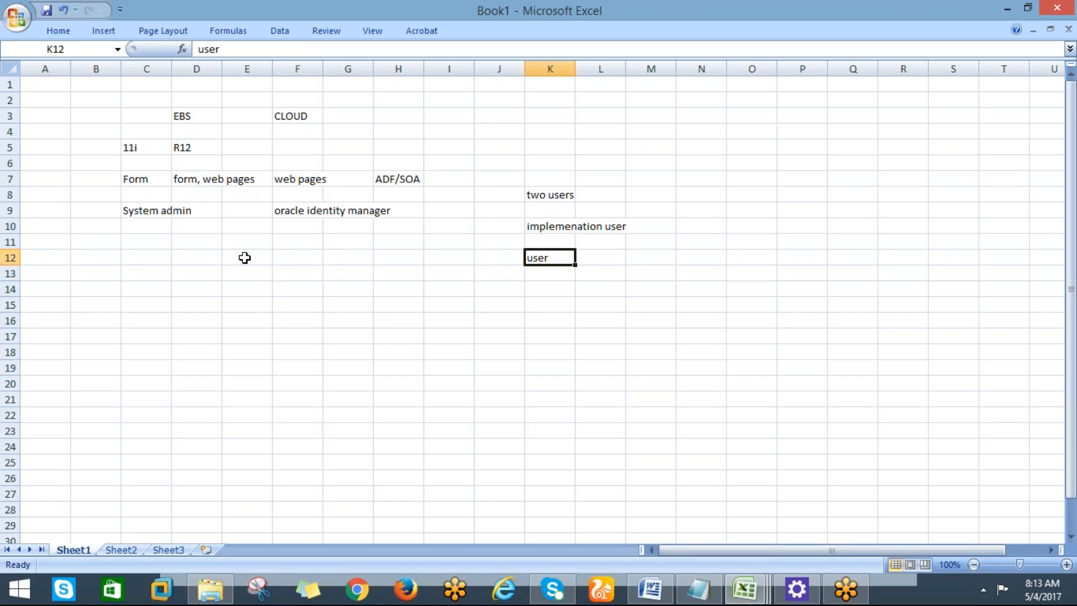
{"action": "left_click", "coordinate": [142, 243]}
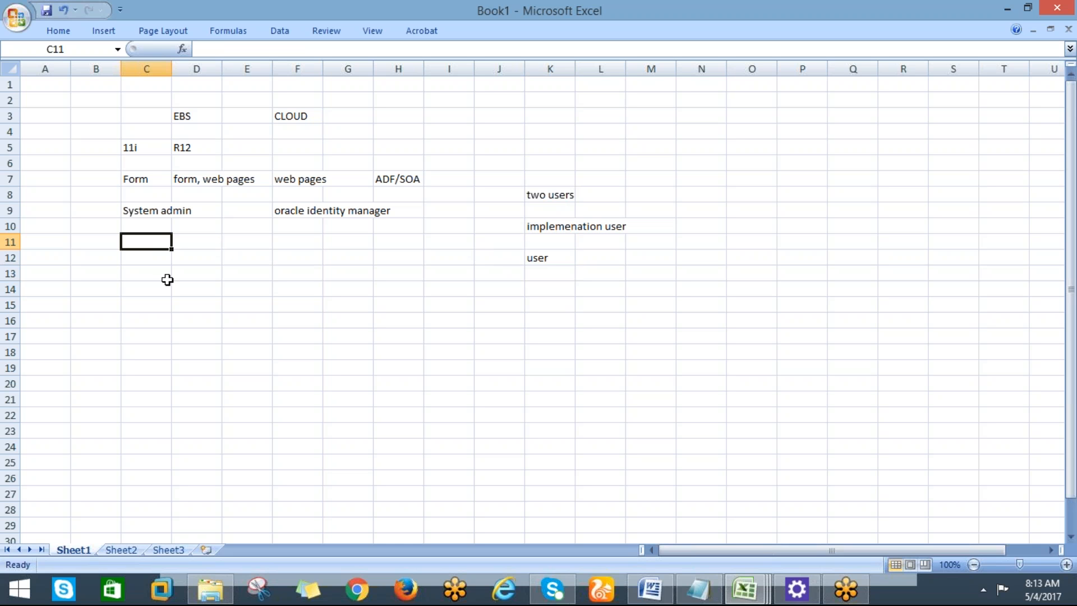
Enter Responsibility/Module in C11 and Offerings in F11.
{"action": "type", "text": "R"}
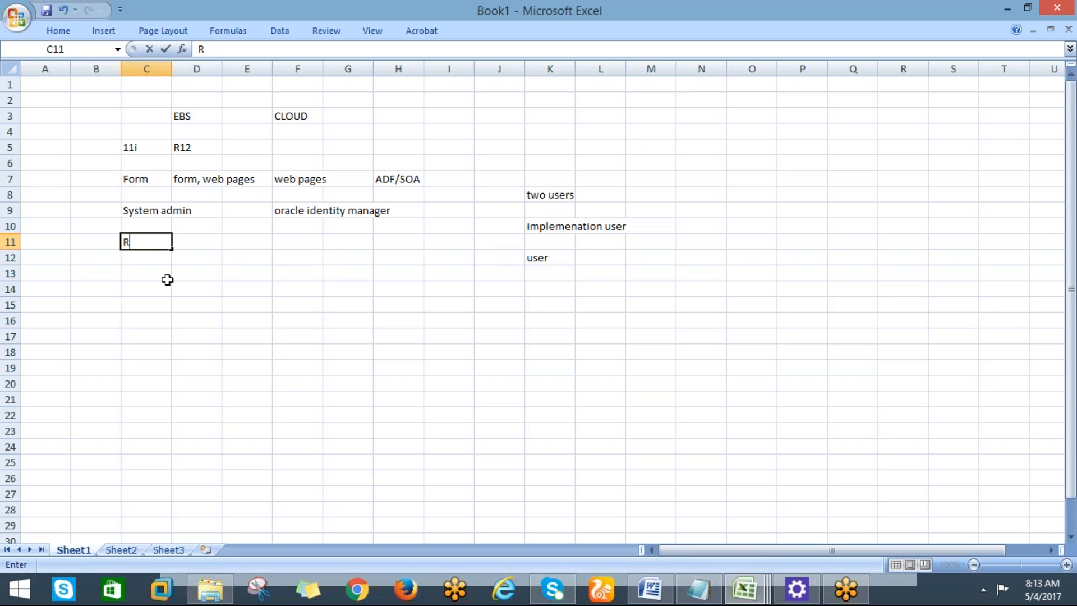
{"action": "type", "text": "esponsibi"}
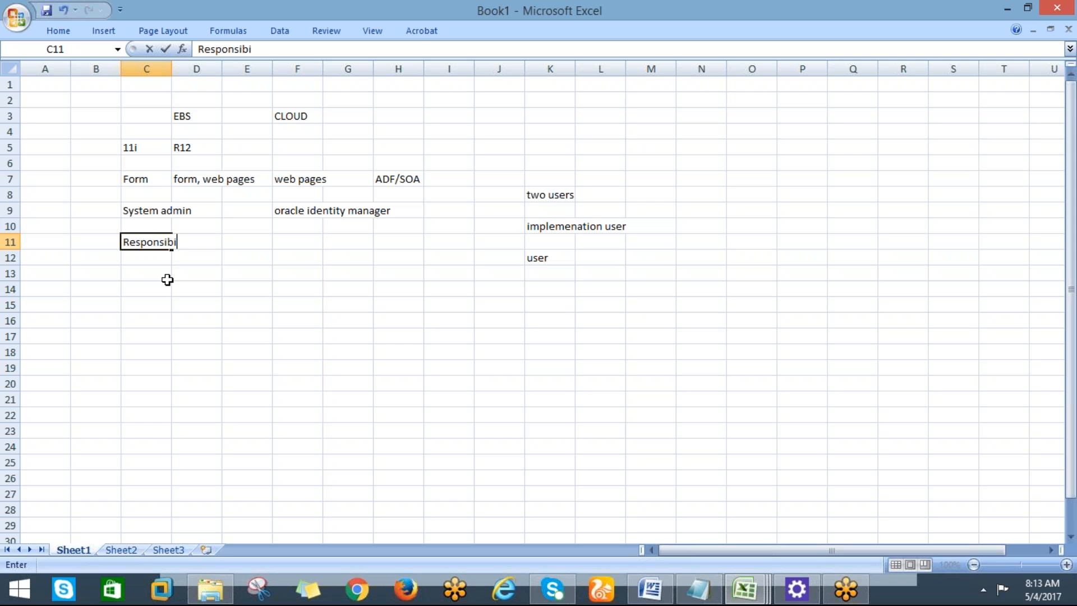
{"action": "type", "text": "lity/Module"}
{"action": "key", "text": "Tab"}
{"action": "key", "text": "Tab"}
{"action": "key", "text": "Tab"}
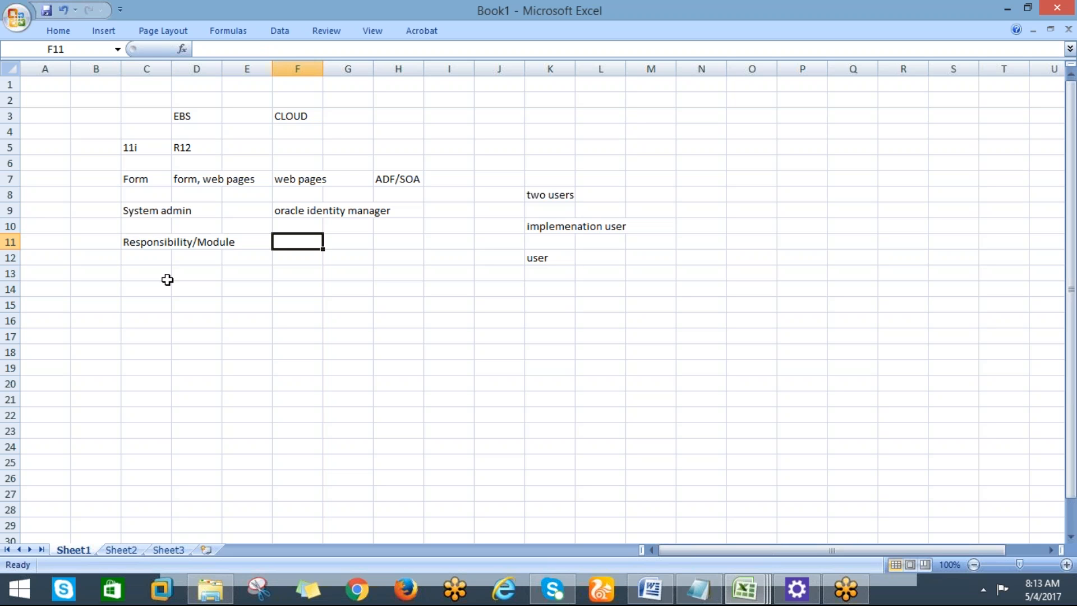
{"action": "type", "text": "Offerings"}
{"action": "key", "text": "Return"}
{"action": "key", "text": "Return"}
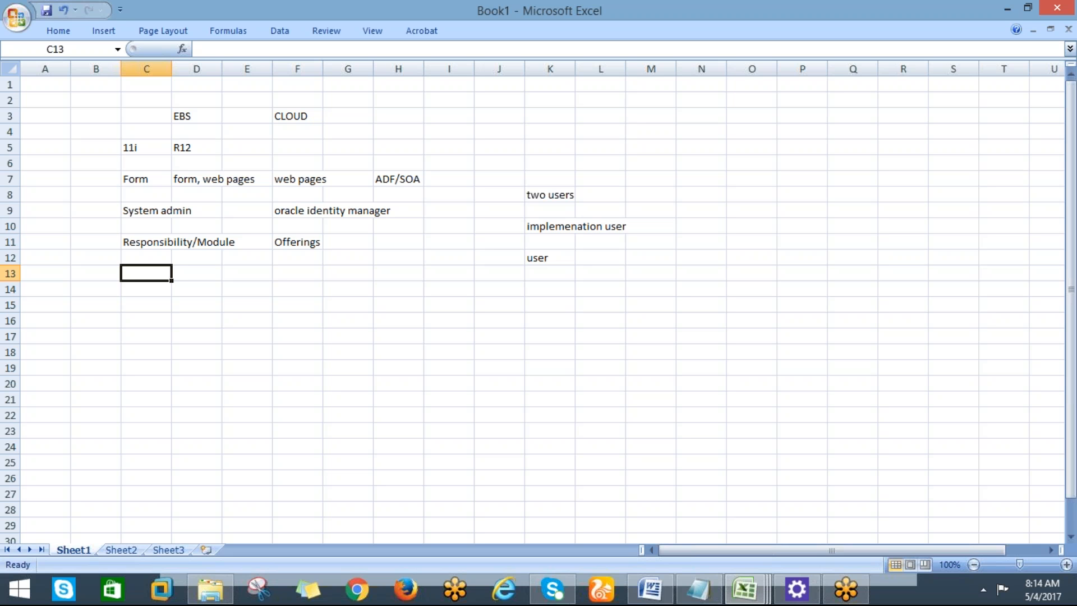
Enter 'functions' in C13 and 'task lists / task' beside it, then switch to VMware Workstation.
{"action": "left_click", "coordinate": [139, 212]}
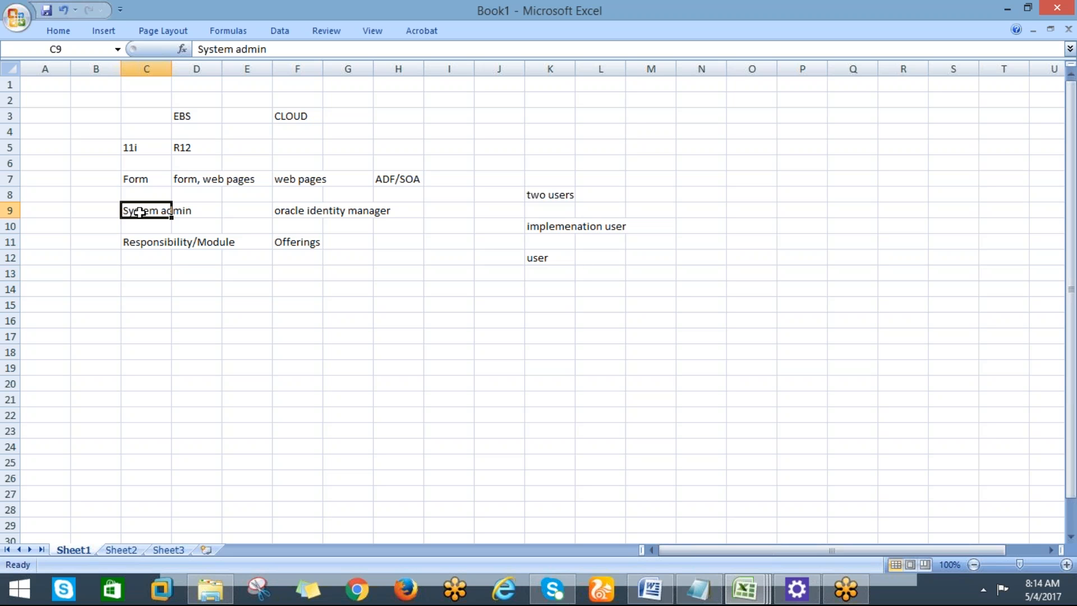
{"action": "left_click", "coordinate": [140, 245]}
{"action": "left_click", "coordinate": [137, 274]}
{"action": "type", "text": "functiona"}
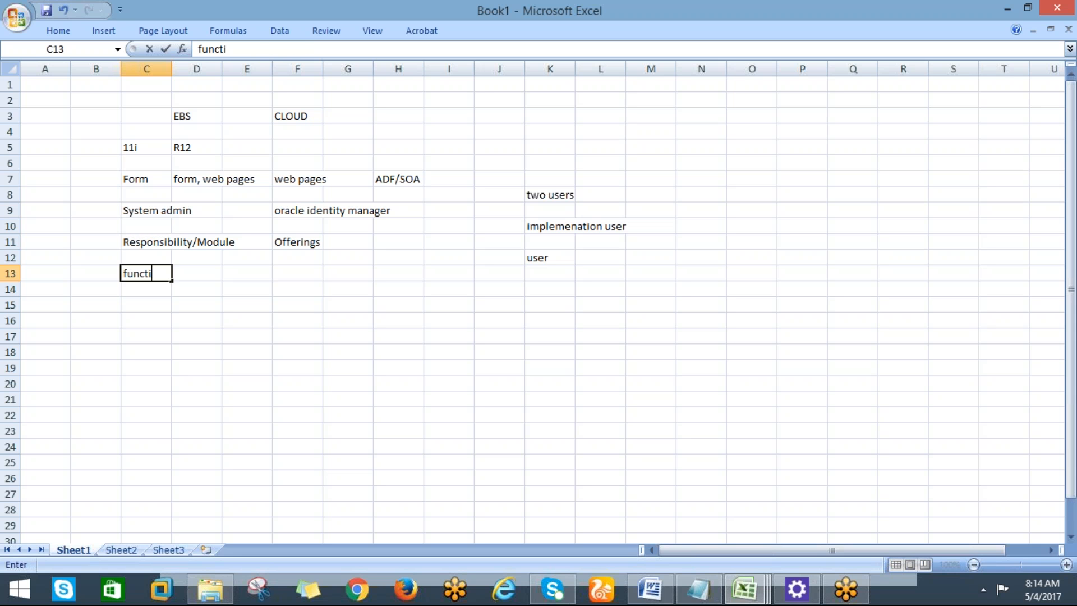
{"action": "key", "text": "BackSpace"}
{"action": "type", "text": "s"}
{"action": "key", "text": "Right"}
{"action": "key", "text": "Right"}
{"action": "key", "text": "Right"}
{"action": "type", "text": "task l"}
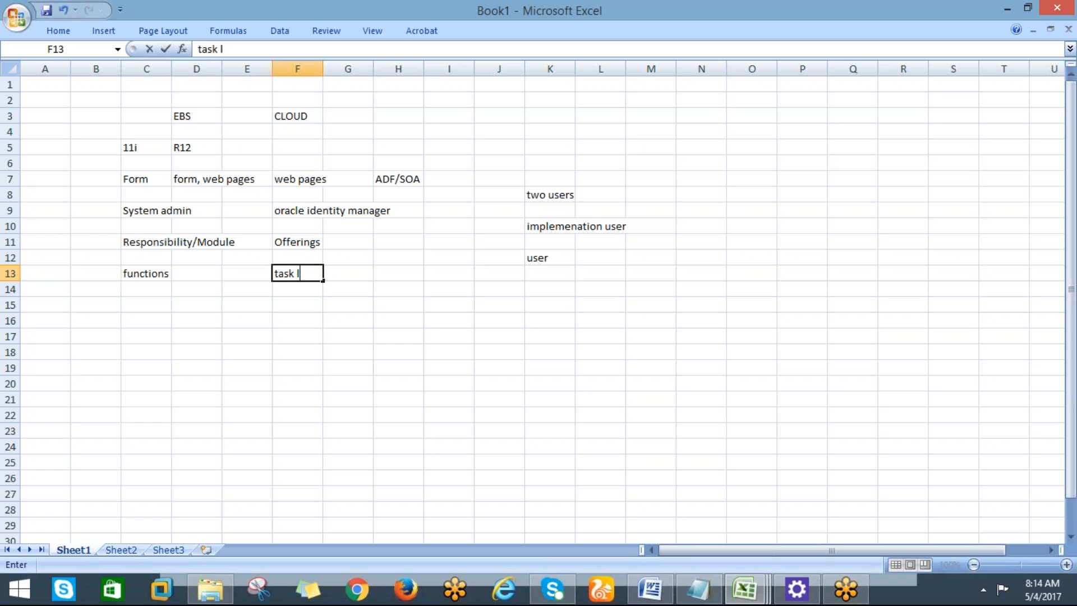
{"action": "type", "text": "ists / task"}
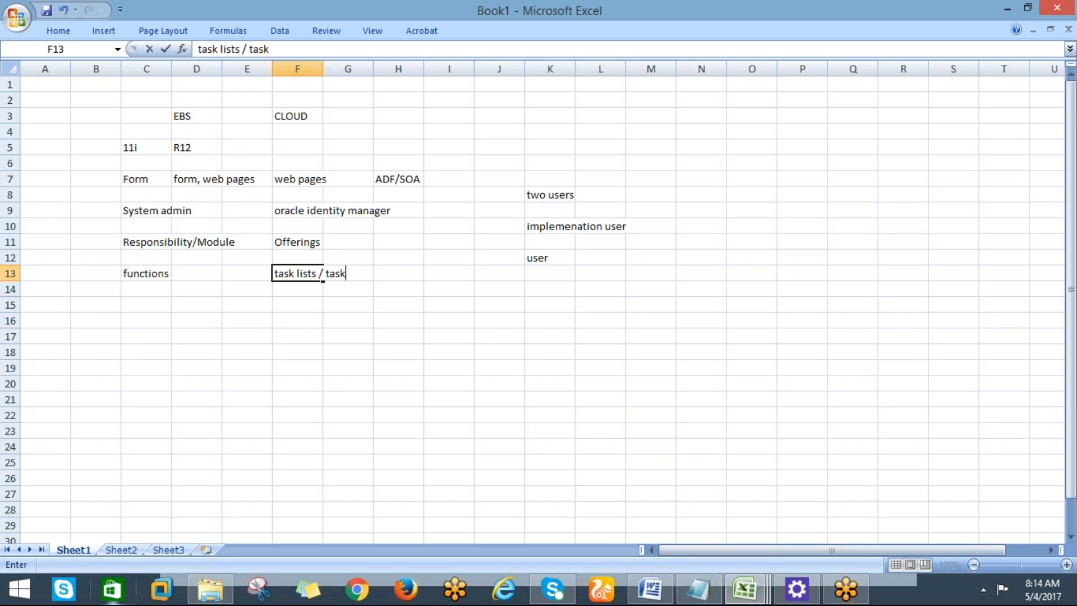
{"action": "left_click", "coordinate": [167, 599]}
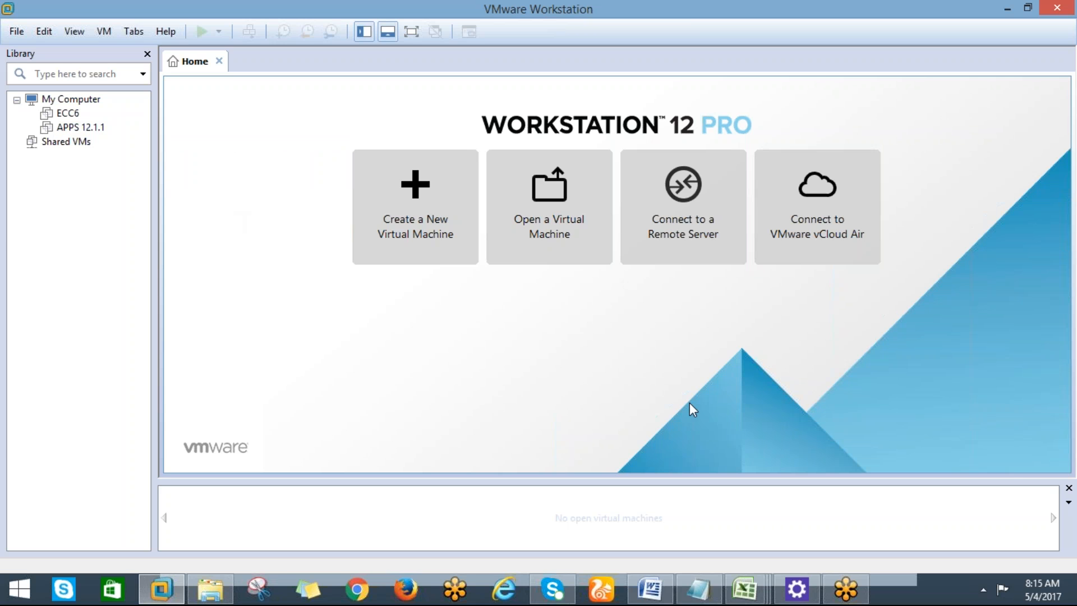
Return to the Book1 workbook from the Excel taskbar thumbnails.
{"action": "mouse_move", "coordinate": [747, 594]}
{"action": "left_click", "coordinate": [754, 591]}
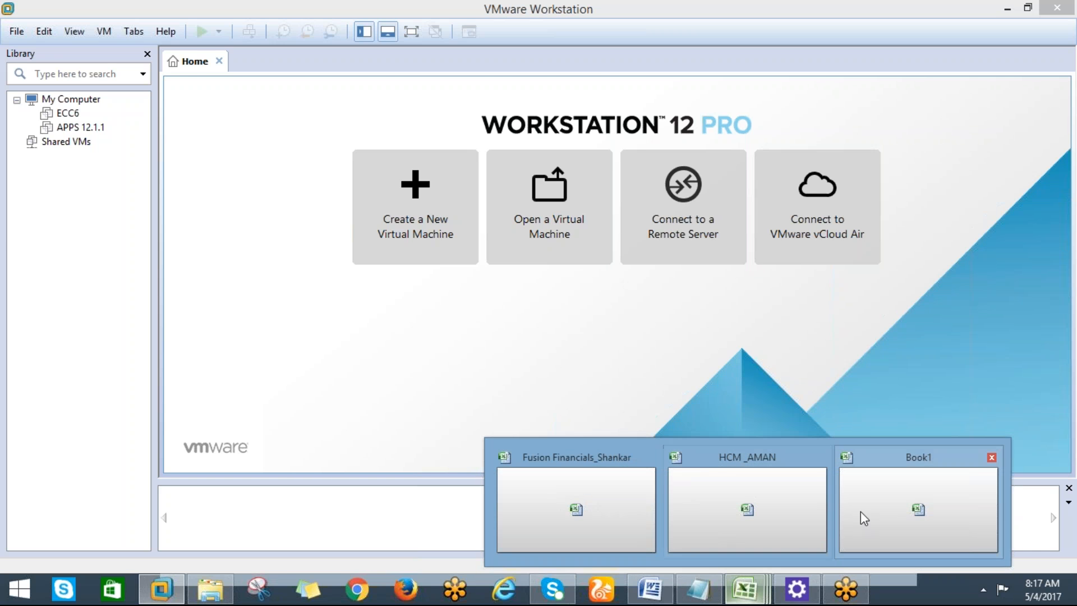
{"action": "left_click", "coordinate": [862, 513]}
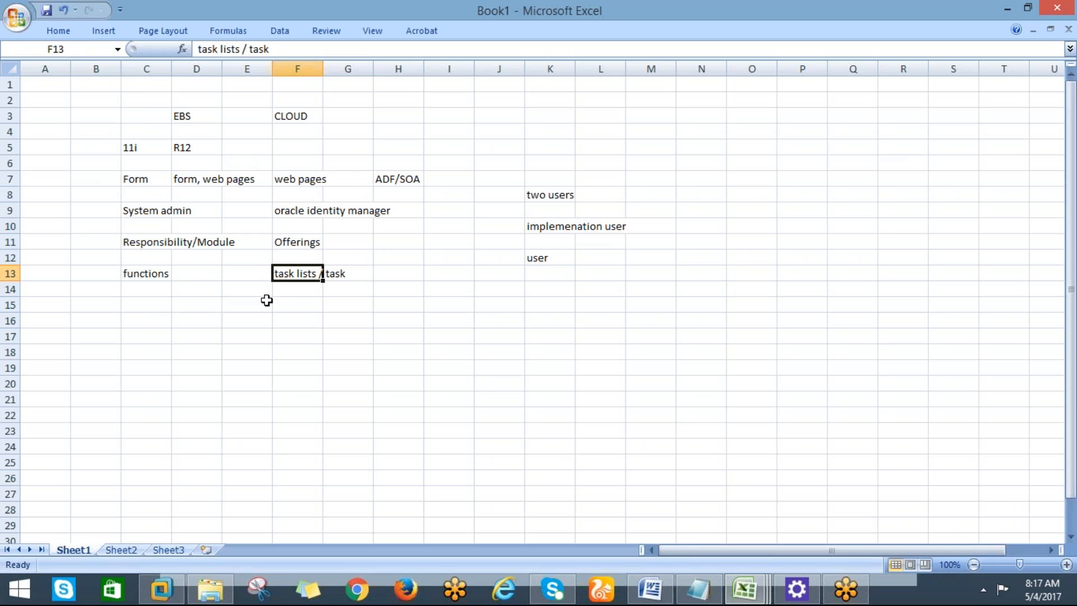
Widen columns F, D and C to fit their entries, then select the 11i cell.
{"action": "left_click_drag", "start_coordinate": [272, 69], "coordinate": [508, 108]}
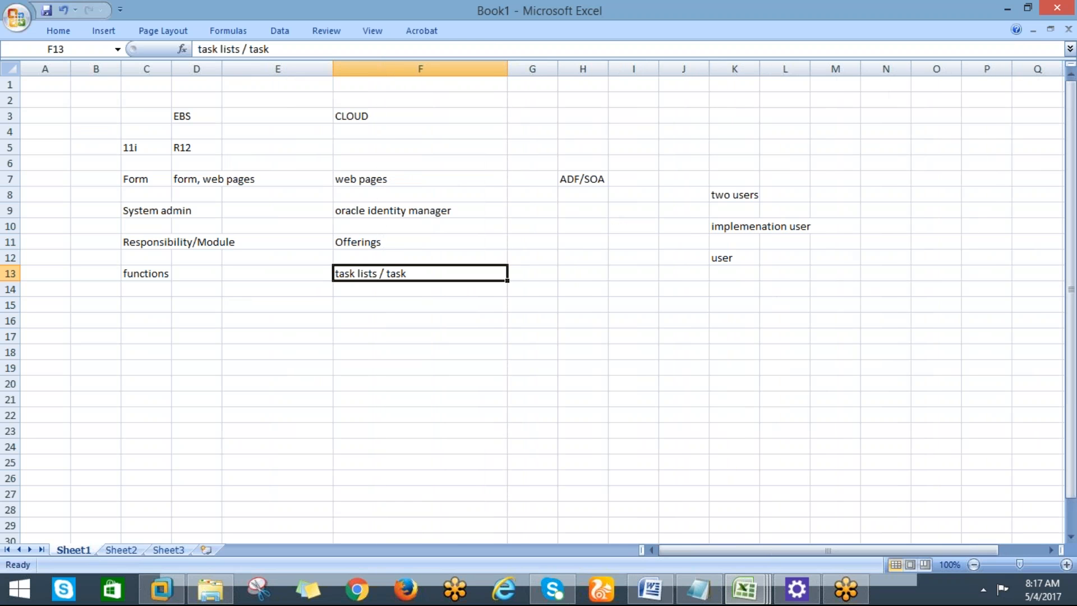
{"action": "left_click_drag", "start_coordinate": [221, 69], "coordinate": [281, 118]}
{"action": "left_click_drag", "start_coordinate": [173, 72], "coordinate": [266, 116]}
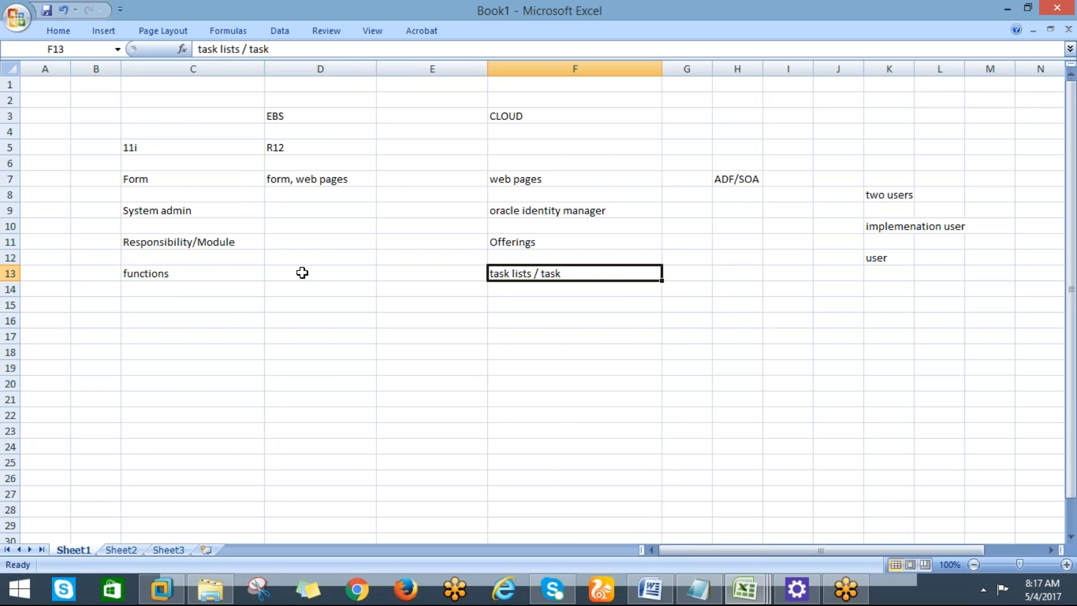
{"action": "left_click", "coordinate": [189, 160]}
{"action": "left_click", "coordinate": [185, 152]}
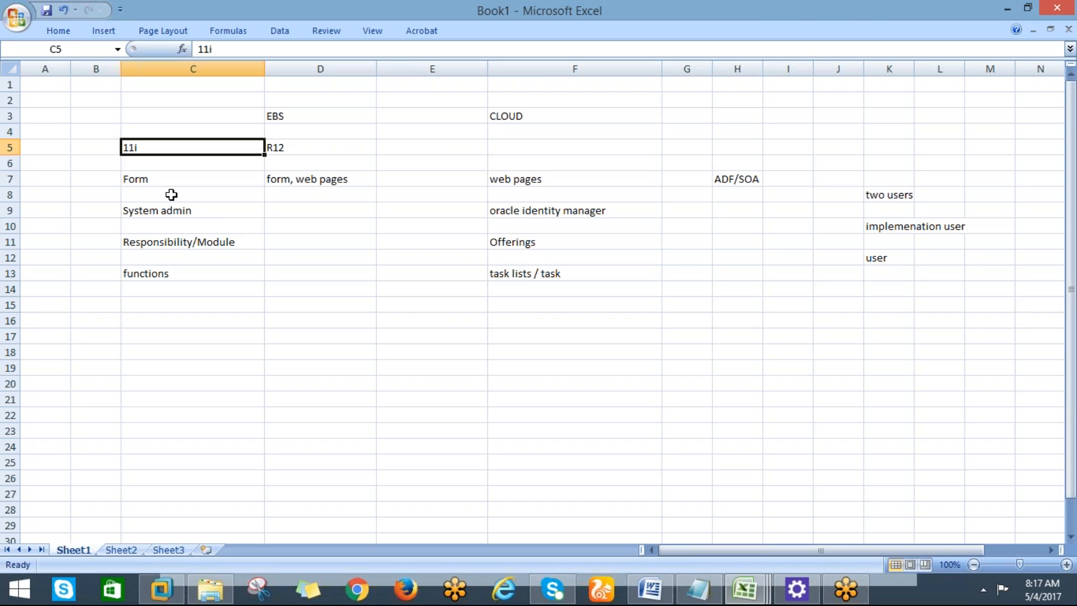
{"action": "left_click_drag", "start_coordinate": [129, 139], "coordinate": [130, 177]}
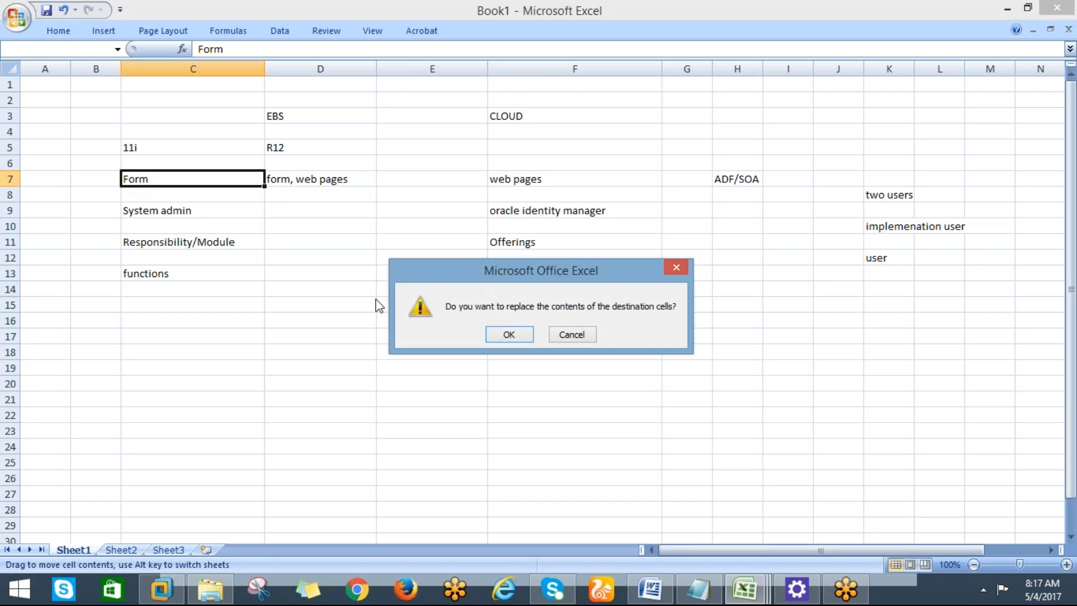
{"action": "left_click", "coordinate": [572, 334]}
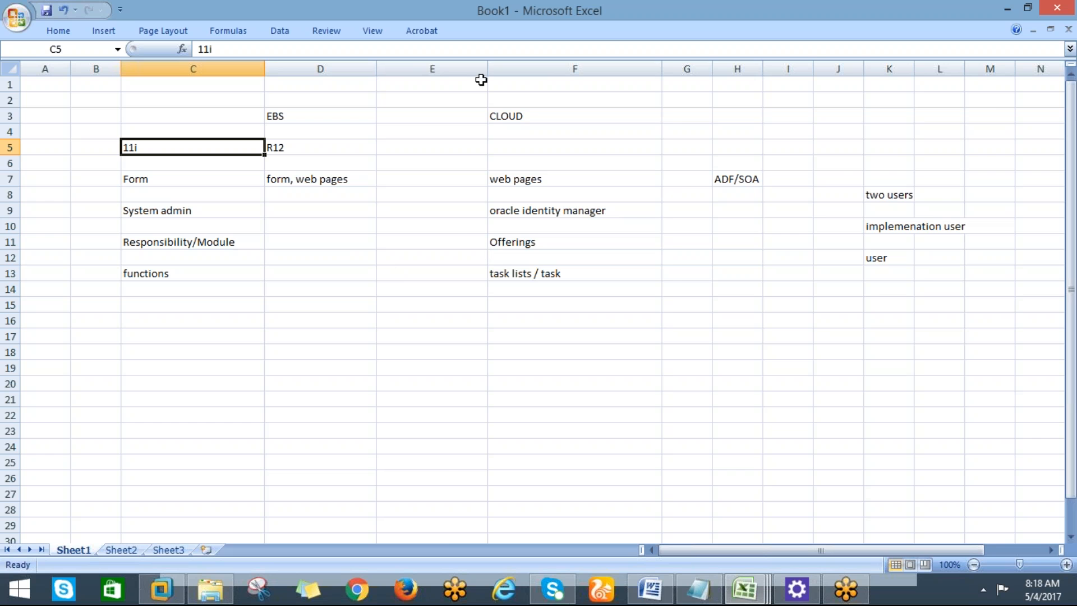
{"action": "left_click_drag", "start_coordinate": [487, 68], "coordinate": [447, 68]}
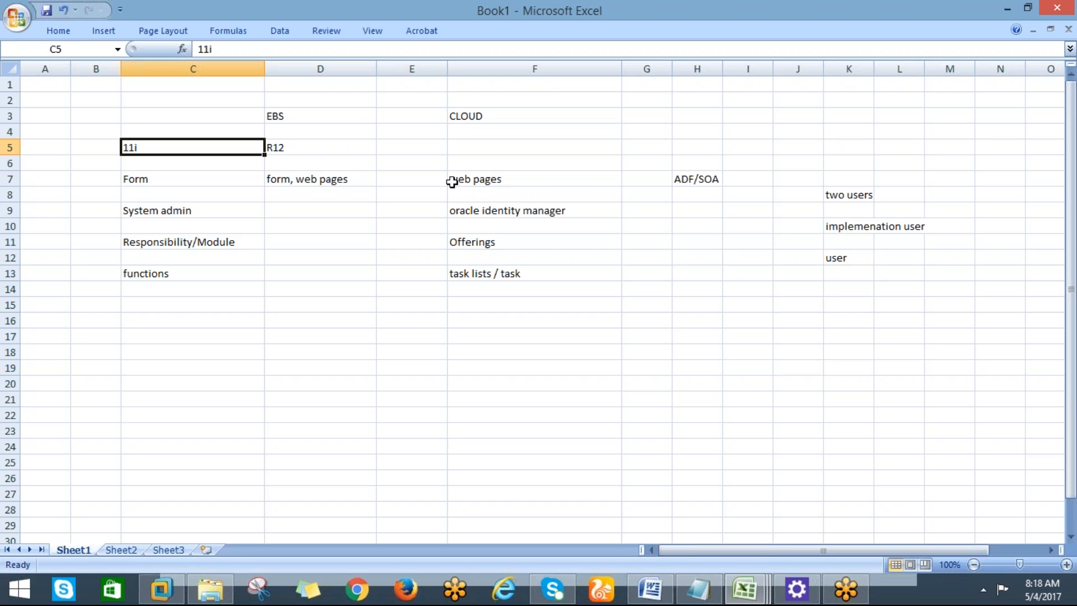
{"action": "left_click_drag", "start_coordinate": [464, 200], "coordinate": [465, 258]}
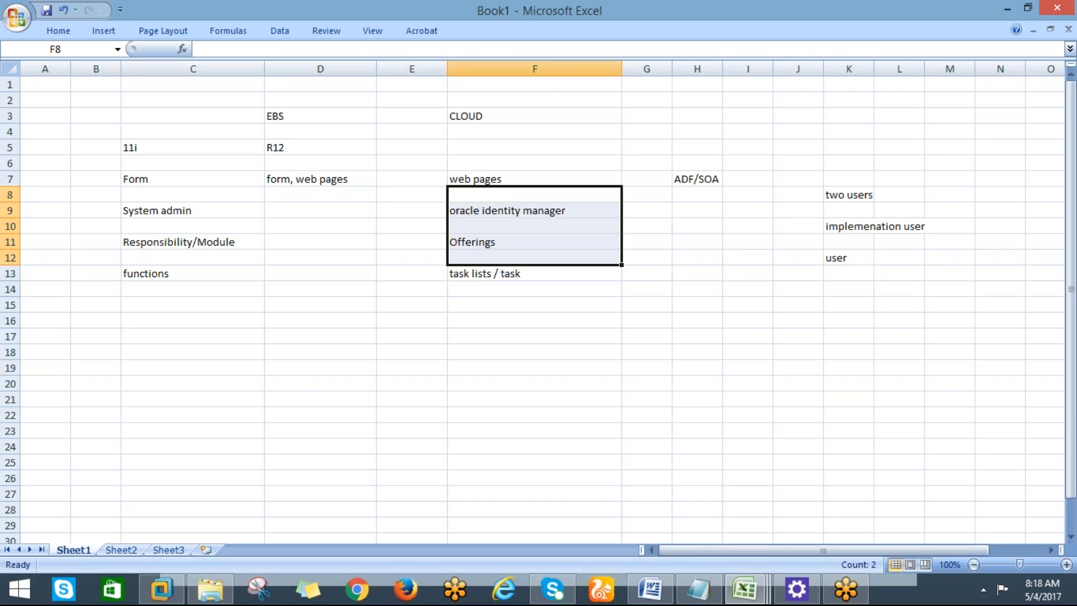
{"action": "left_click", "coordinate": [472, 298]}
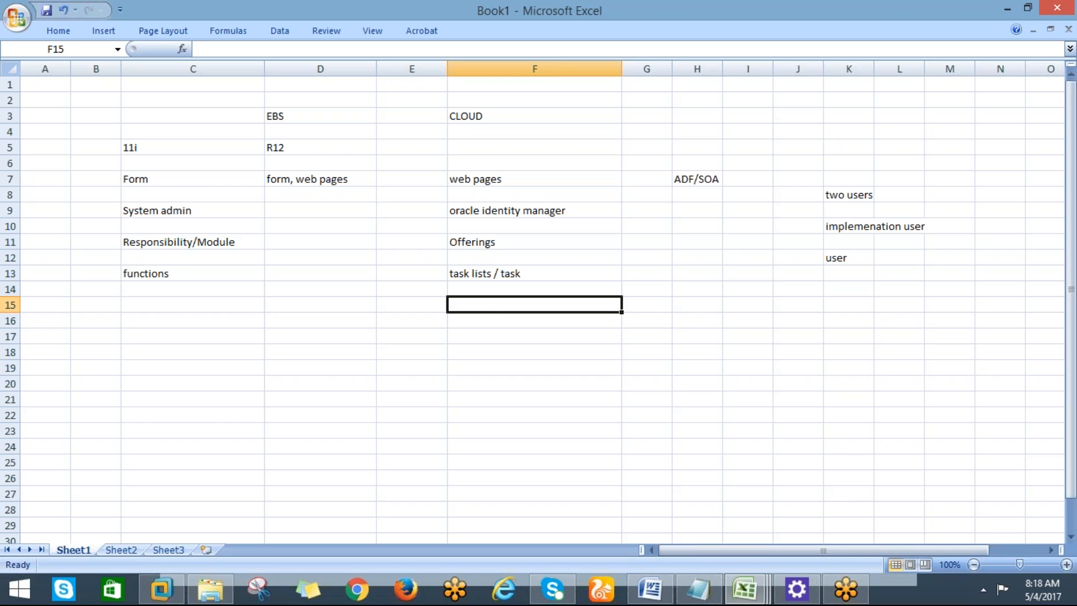
{"action": "left_click", "coordinate": [872, 436]}
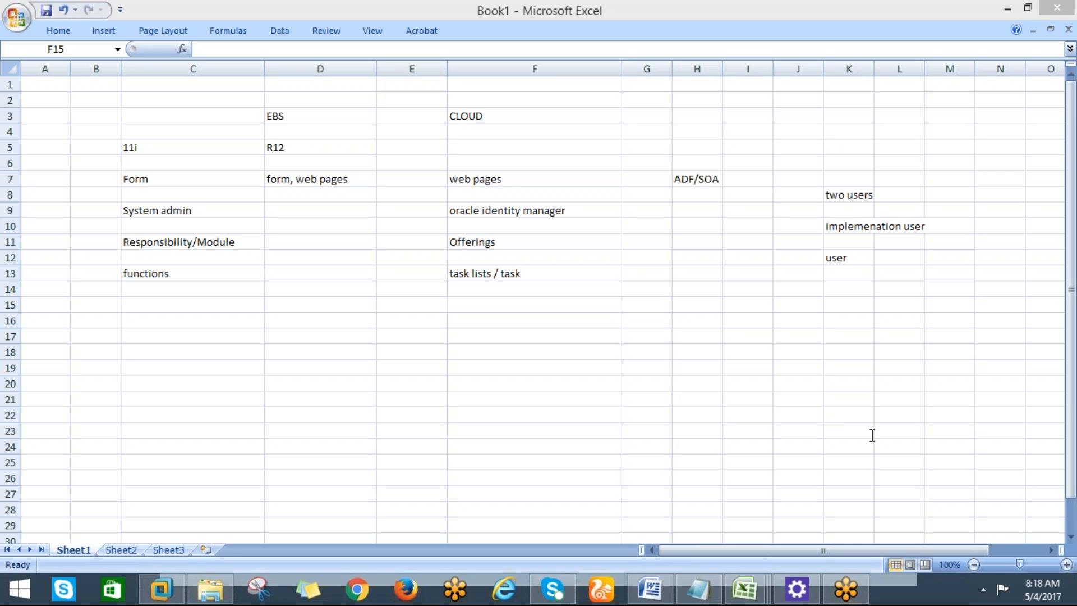
{"action": "left_click", "coordinate": [466, 312]}
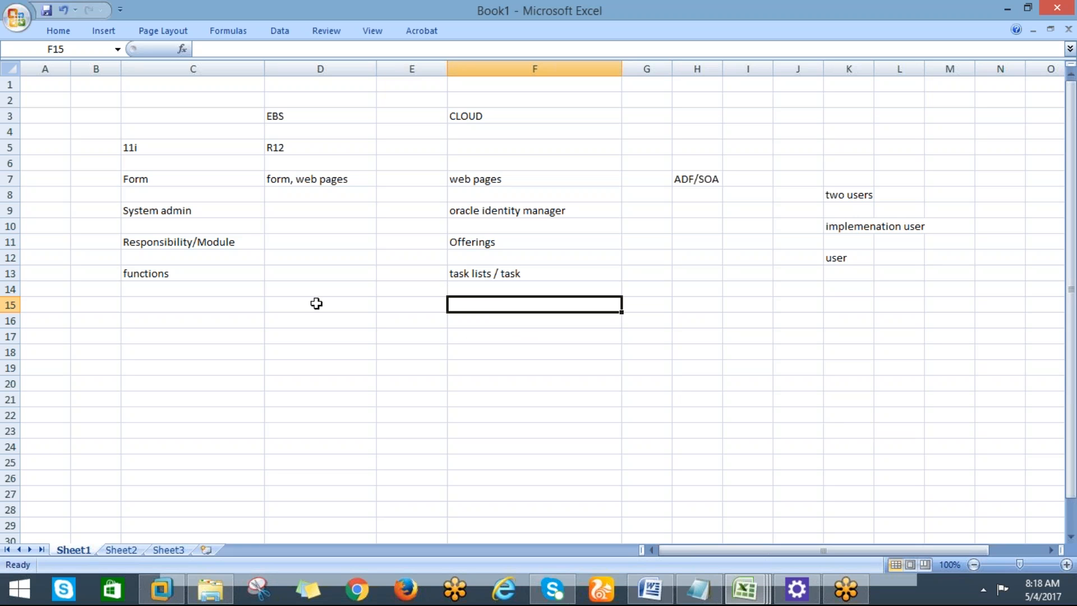
{"action": "left_click", "coordinate": [155, 279]}
{"action": "left_click", "coordinate": [154, 299]}
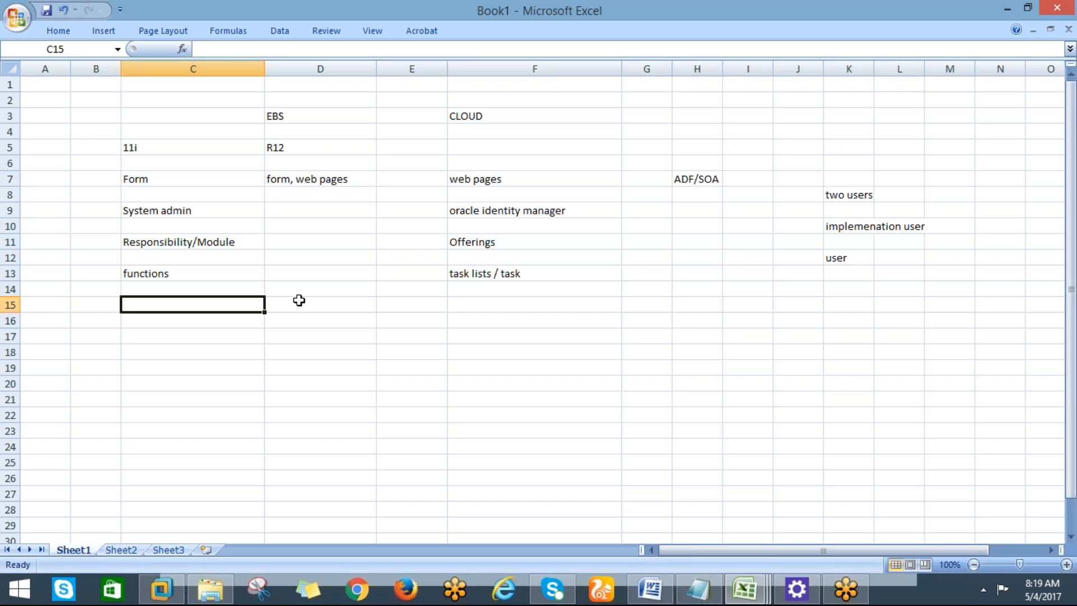
{"action": "left_click", "coordinate": [203, 275]}
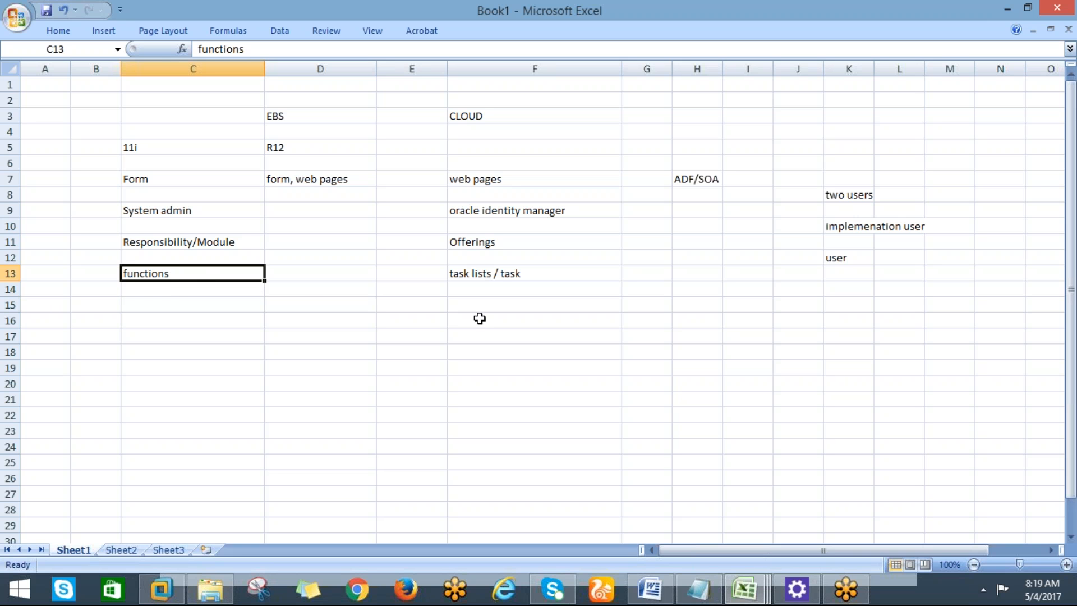
{"action": "left_click", "coordinate": [498, 273]}
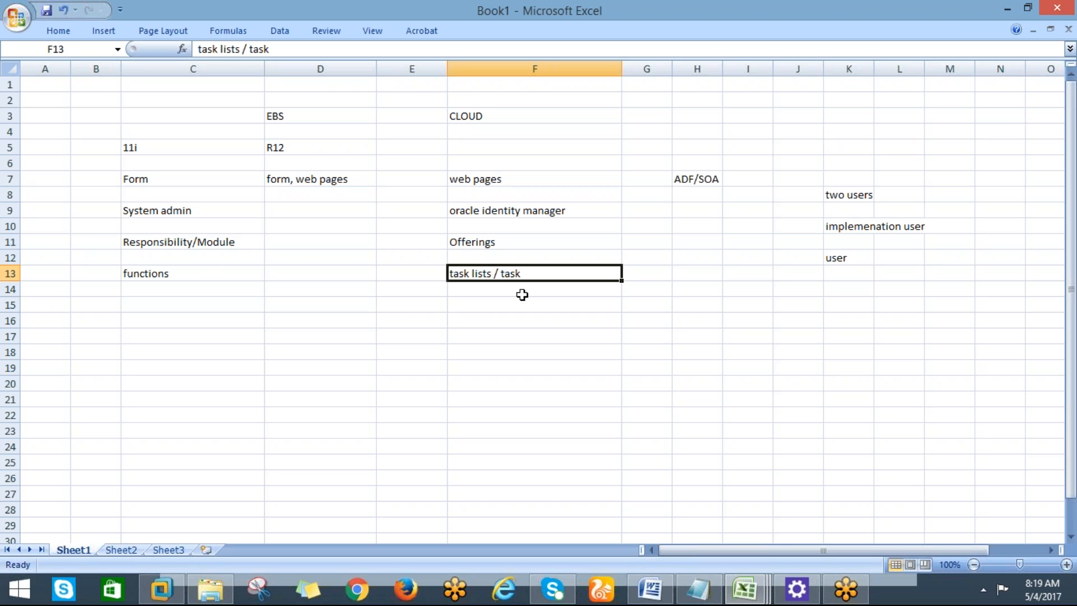
Review the ORACLE DOCUMENTATION notes in Notepad, then switch to Chrome's new tab.
{"action": "left_click", "coordinate": [707, 594]}
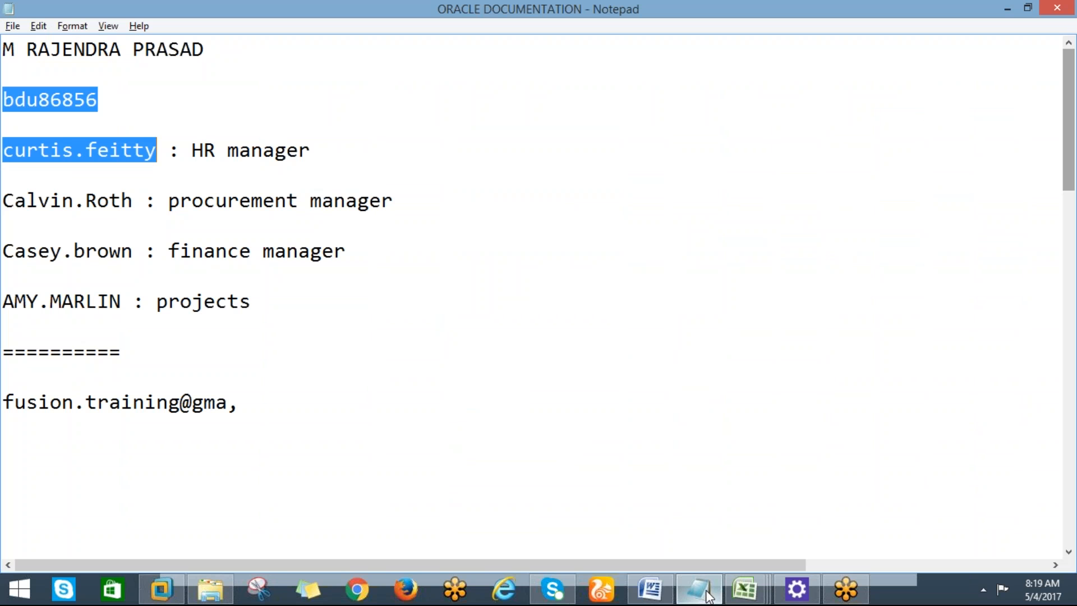
{"action": "left_click", "coordinate": [208, 115]}
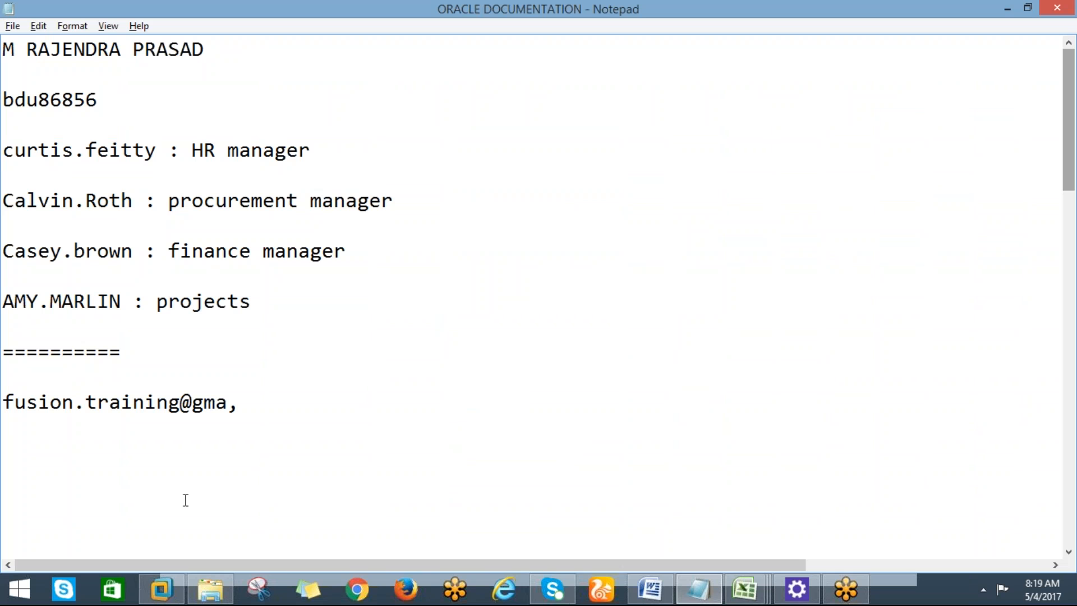
{"action": "left_click", "coordinate": [363, 594]}
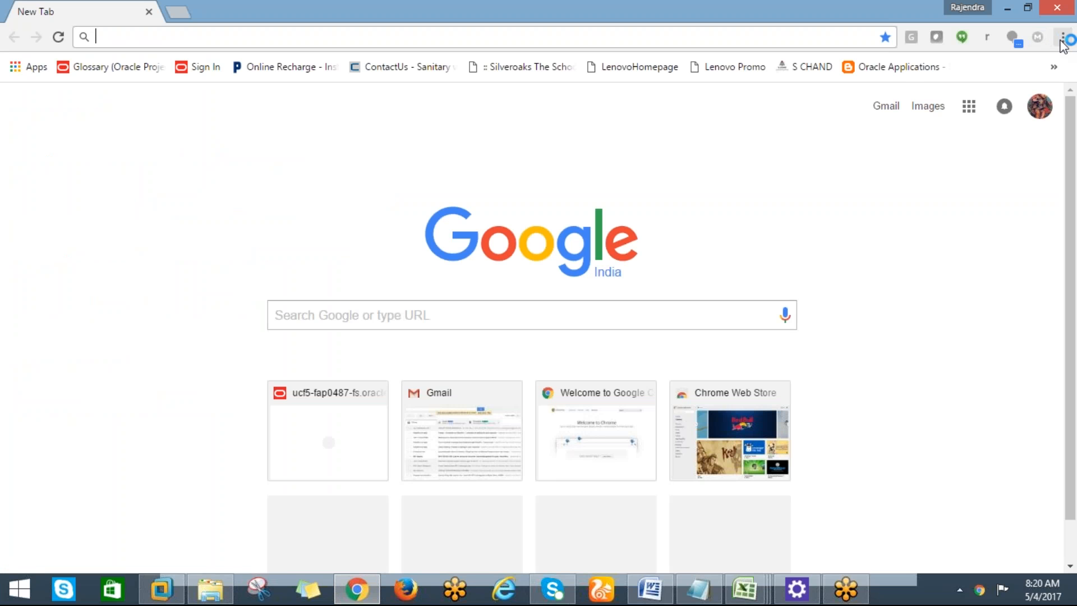
Load the saved Oracle sign-in bookmark from the Chrome menu, then switch to VMware Workstation.
{"action": "left_click", "coordinate": [1062, 38]}
{"action": "mouse_move", "coordinate": [895, 161]}
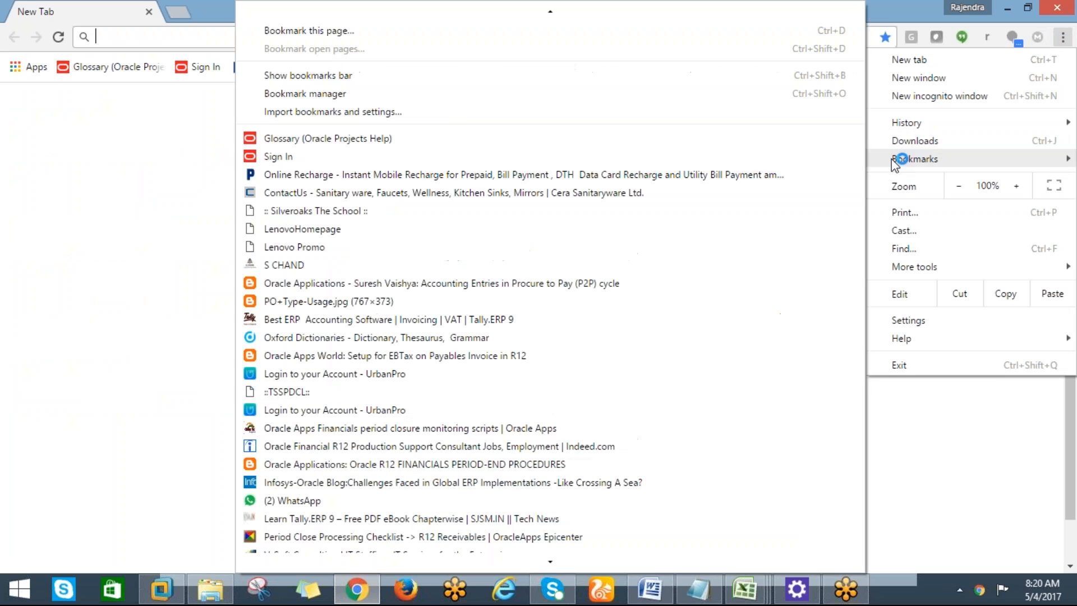
{"action": "left_click", "coordinate": [266, 158]}
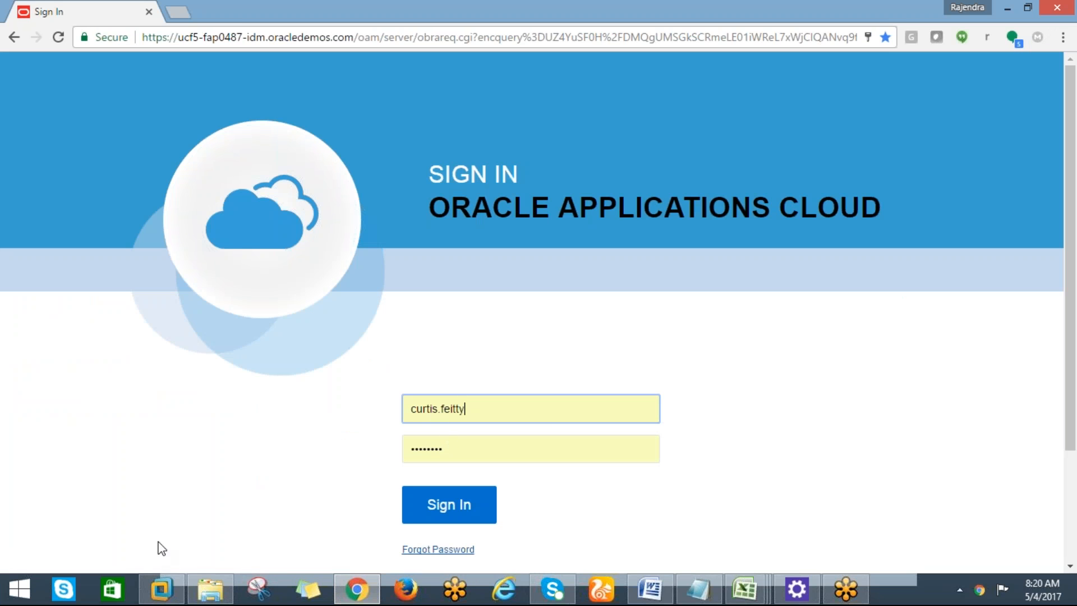
{"action": "left_click", "coordinate": [161, 587]}
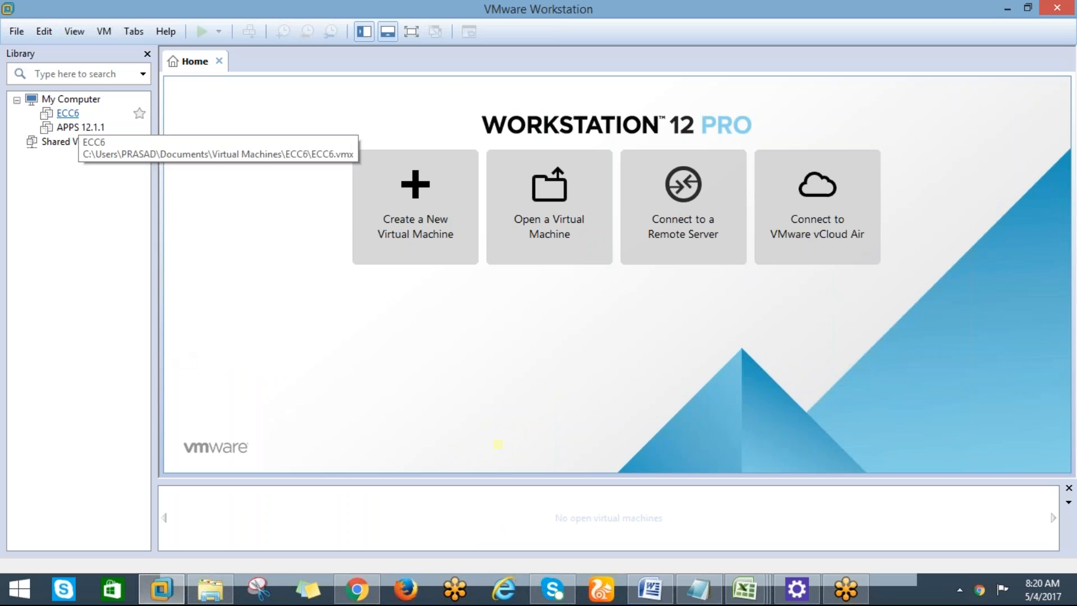
Power on the APPS 12.1.1 virtual machine, then go back to the Oracle sign-in page in Chrome.
{"action": "left_click", "coordinate": [79, 126]}
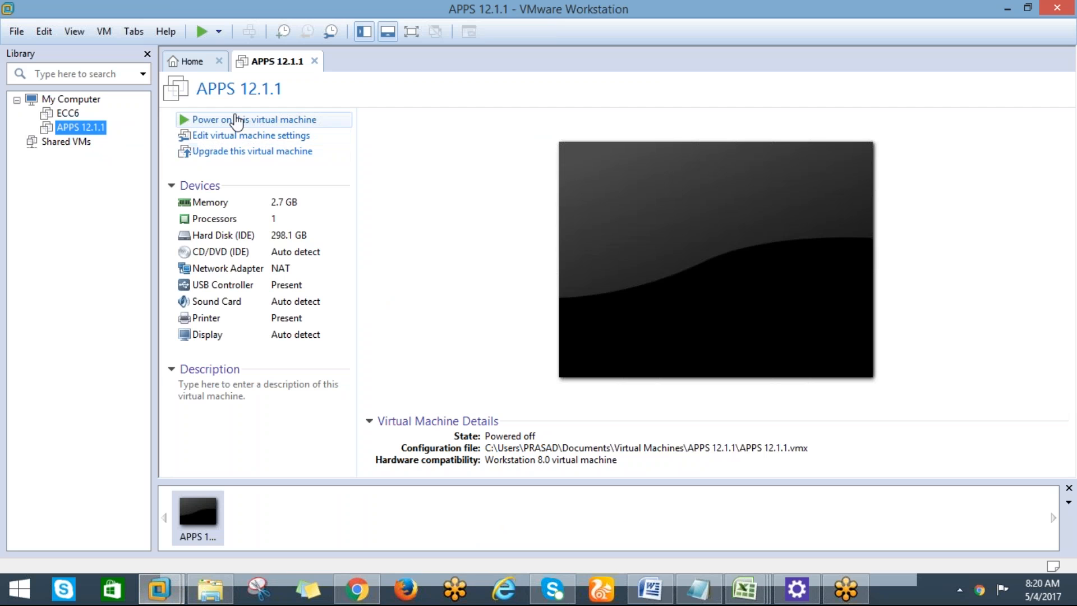
{"action": "left_click", "coordinate": [234, 119]}
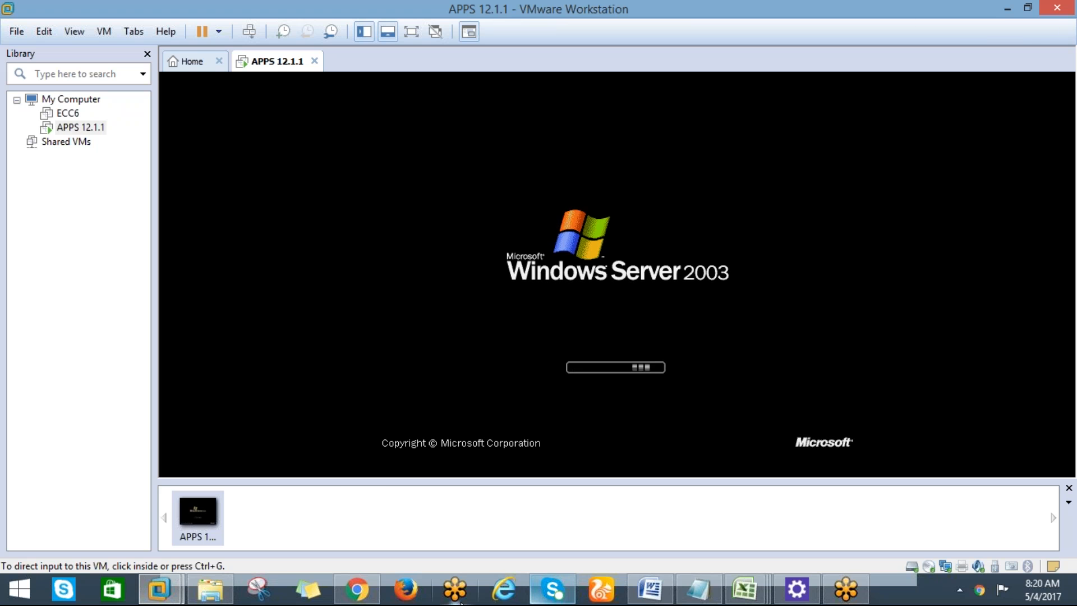
{"action": "left_click", "coordinate": [357, 589]}
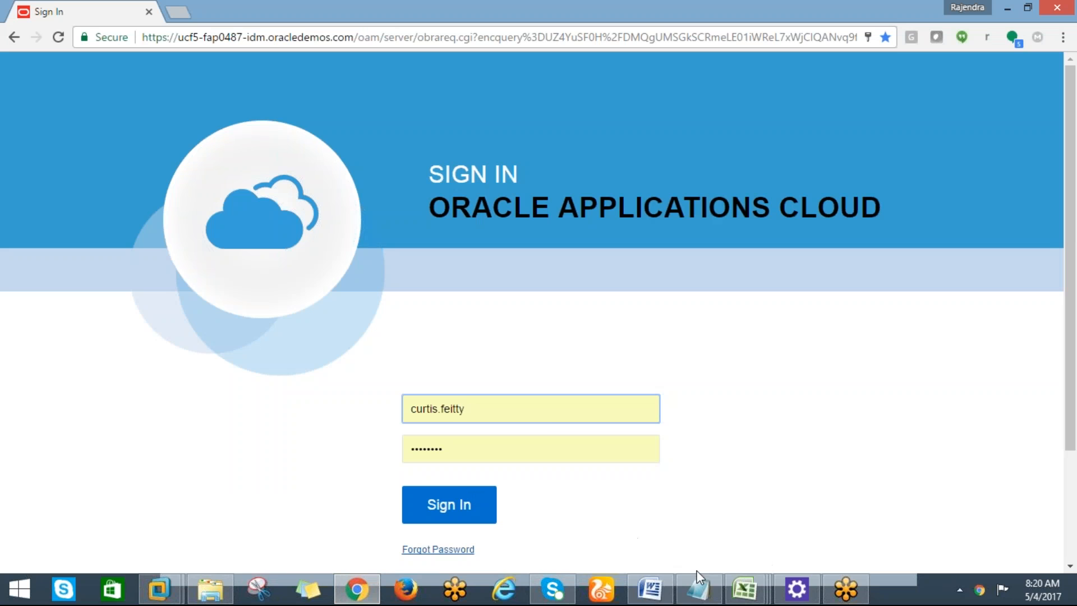
Go to the ORACLE DOCUMENTATION notes, then bring the Book1 spreadsheet back to the front.
{"action": "left_click", "coordinate": [698, 589]}
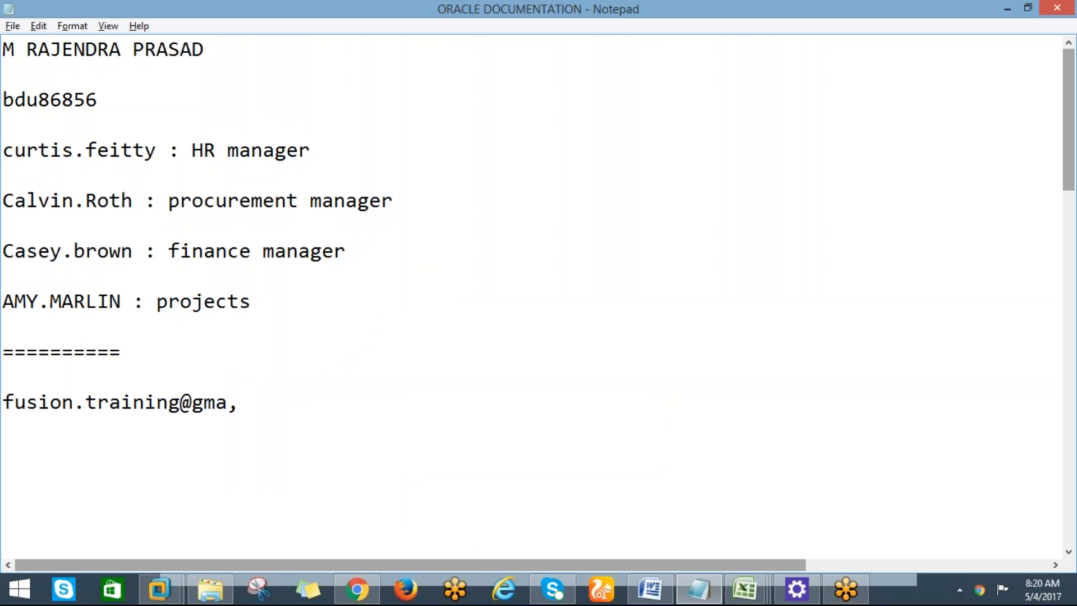
{"action": "mouse_move", "coordinate": [750, 578]}
{"action": "left_click", "coordinate": [876, 519]}
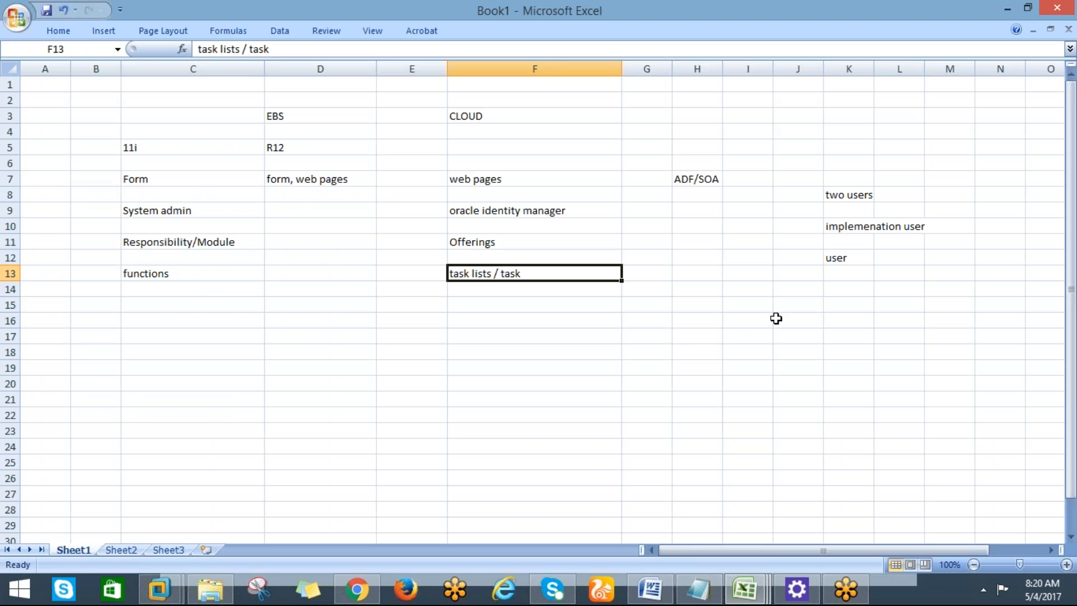
Enter 'operations' in J16 and 'welcome' in J17 of Book1, then switch to the notes.
{"action": "left_click", "coordinate": [776, 318]}
{"action": "type", "text": "ip"}
{"action": "key", "text": "BackSpace"}
{"action": "key", "text": "BackSpace"}
{"action": "type", "text": "operations"}
{"action": "key", "text": "Return"}
{"action": "type", "text": "welcome"}
{"action": "key", "text": "Return"}
{"action": "key", "text": "alt+Tab"}
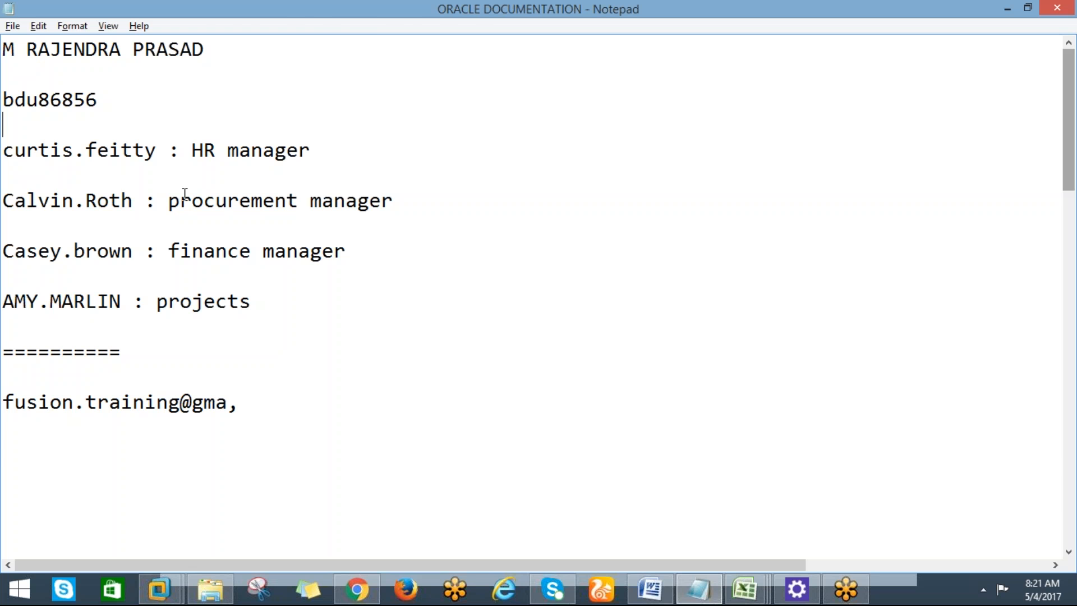
{"action": "key", "text": "alt+Tab"}
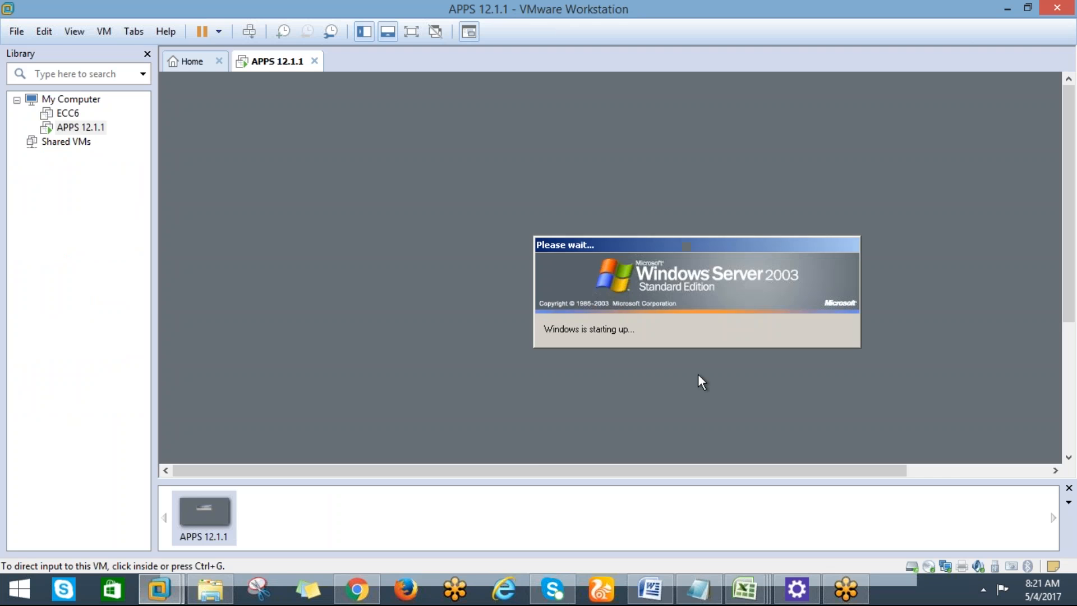
{"action": "key", "text": "alt+Tab"}
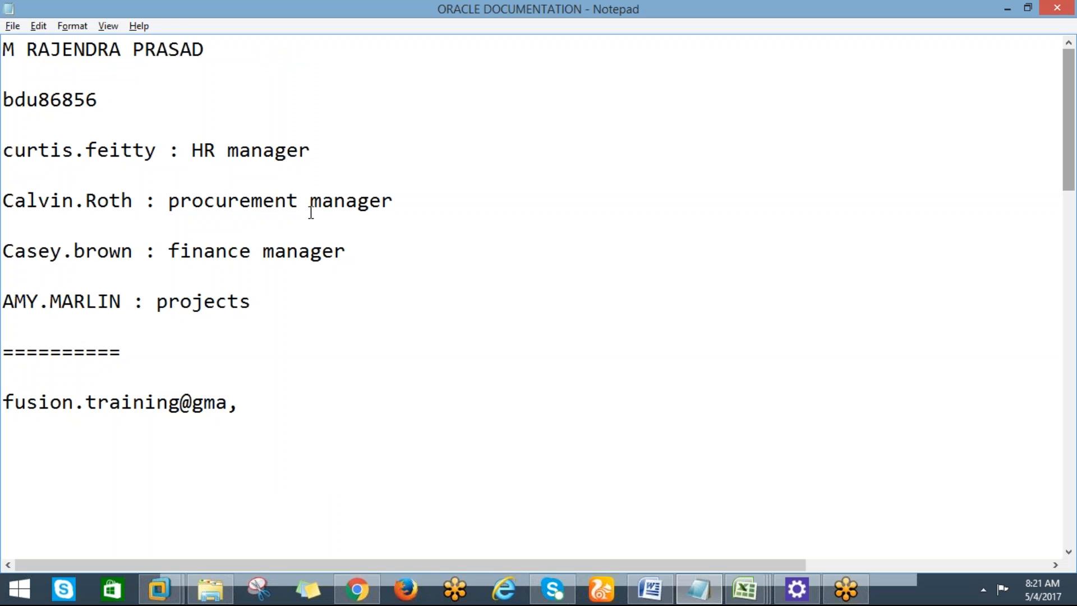
Highlight the procurement manager and HR manager role lines in the notes, then clear the highlight.
{"action": "left_click", "coordinate": [171, 203]}
{"action": "left_click_drag", "start_coordinate": [171, 204], "coordinate": [382, 203]}
{"action": "left_click_drag", "start_coordinate": [312, 150], "coordinate": [194, 150]}
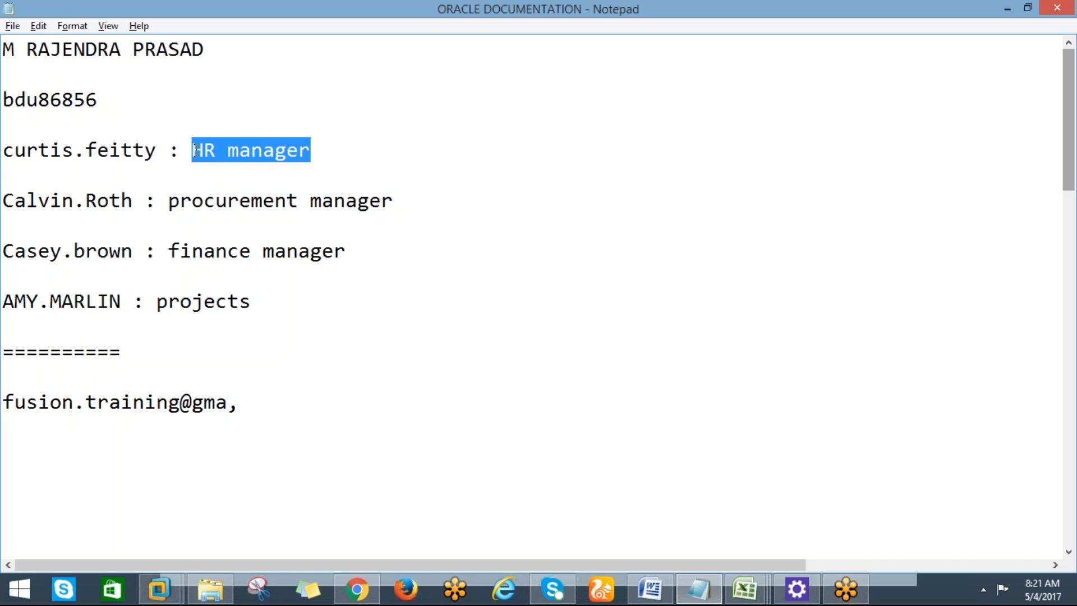
{"action": "left_click", "coordinate": [322, 155]}
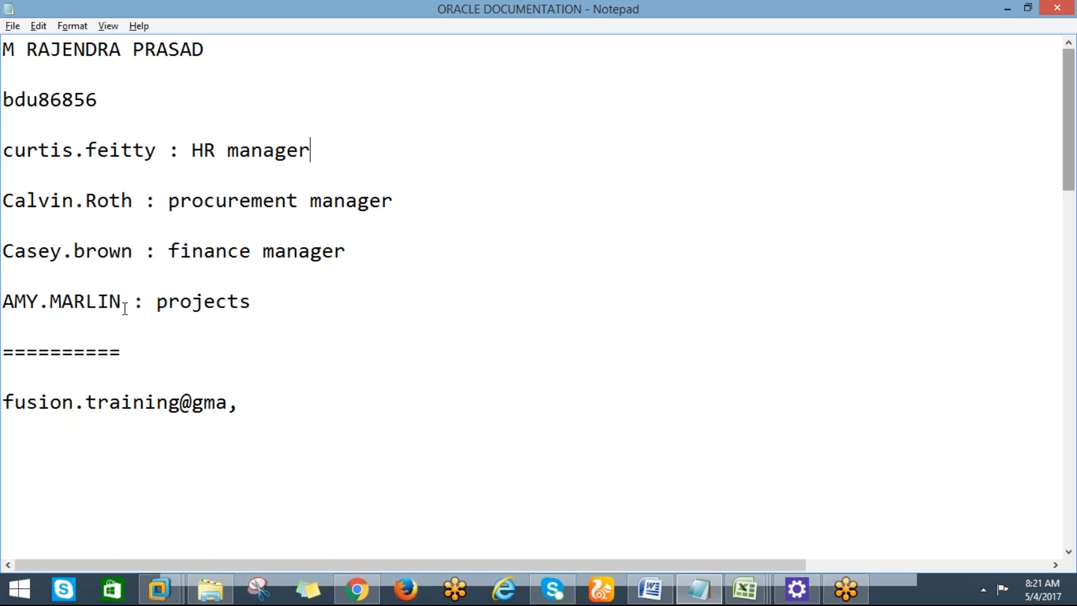
Select the finance manager's username, then switch to the VM's Windows Server welcome screen.
{"action": "left_click", "coordinate": [134, 250]}
{"action": "left_click_drag", "start_coordinate": [134, 250], "coordinate": [3, 251]}
{"action": "key", "text": "alt+Tab"}
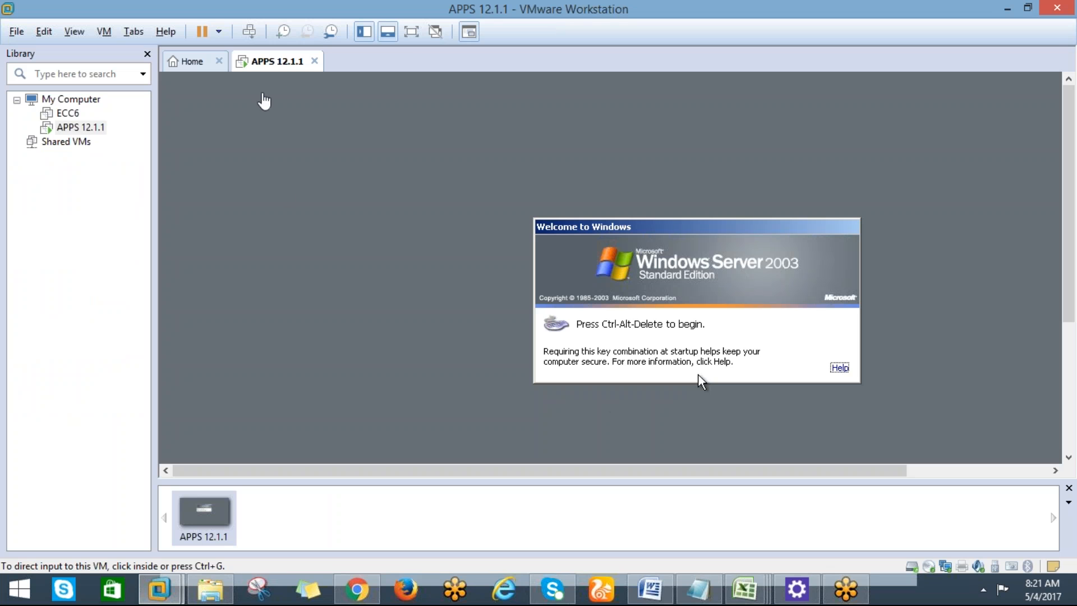
{"action": "key", "text": "alt+Tab"}
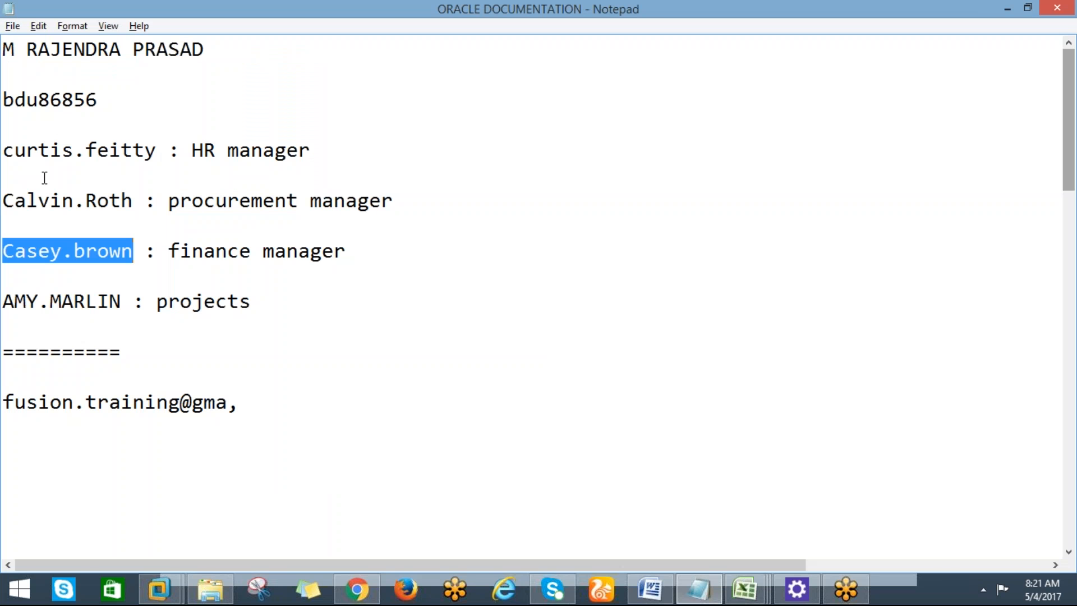
{"action": "key", "text": "alt+Tab"}
{"action": "key", "text": "alt+Tab"}
{"action": "key", "text": "alt+Tab"}
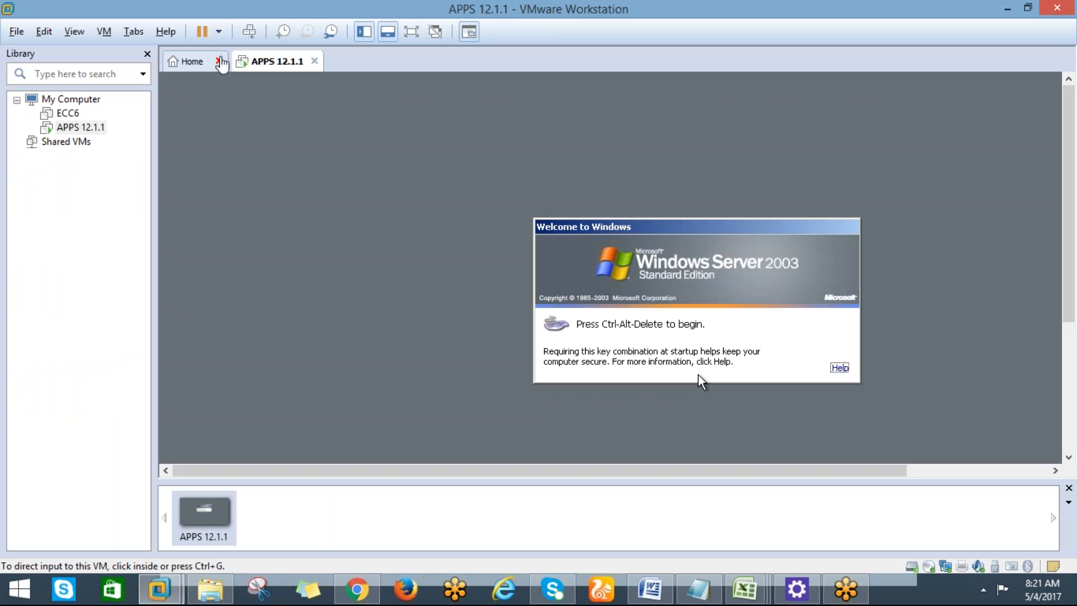
Log on to the Windows Server 2003 guest and bring up the Oracle sign-in page.
{"action": "left_click", "coordinate": [250, 32]}
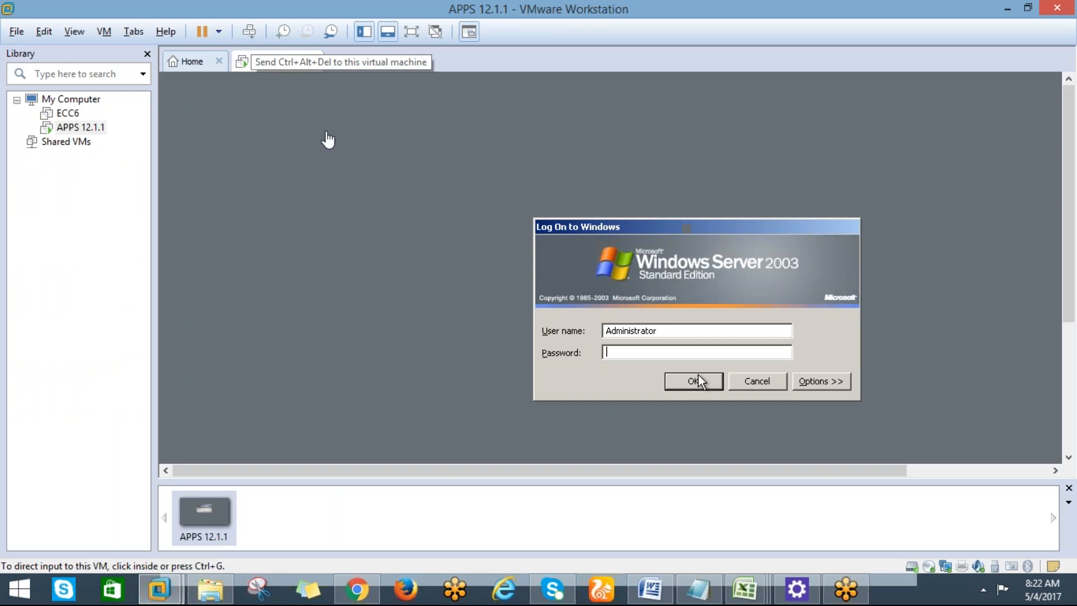
{"action": "left_click", "coordinate": [695, 382]}
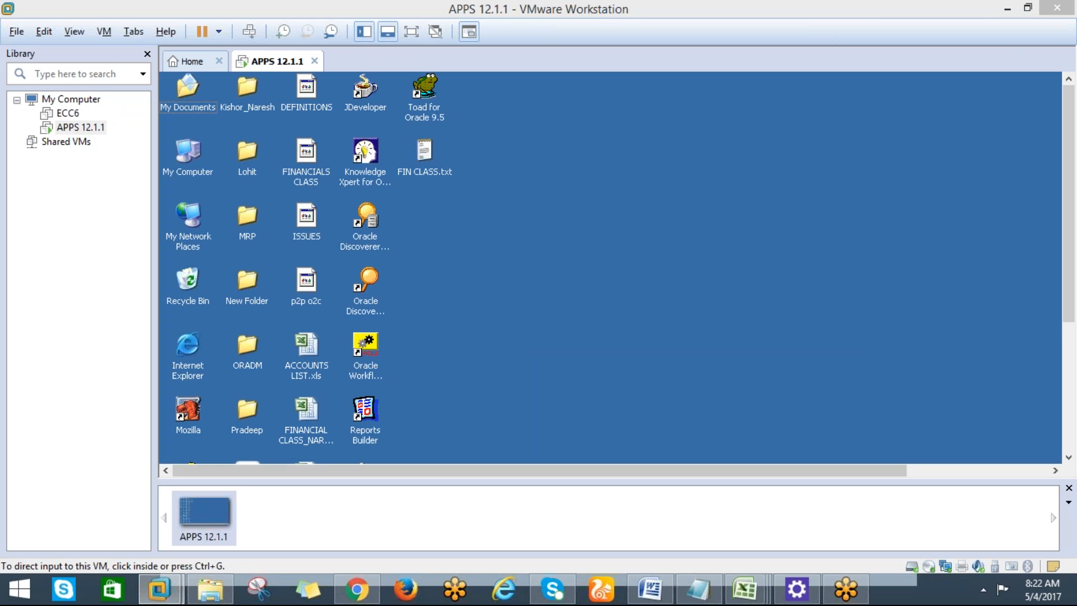
{"action": "left_click", "coordinate": [356, 589]}
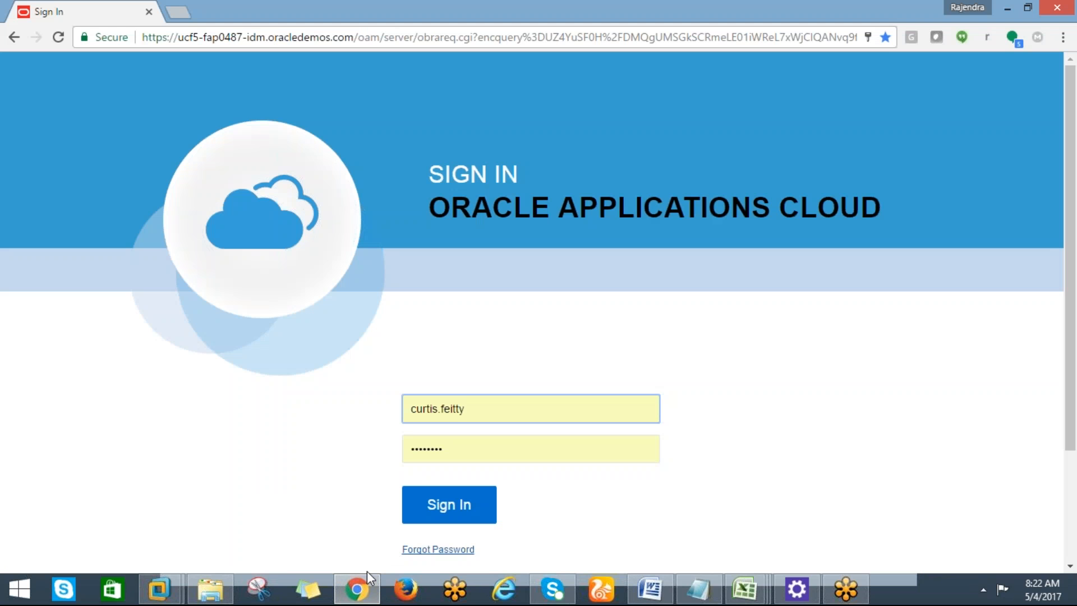
Check the open VMware and Excel windows from the taskbar, leaving VMware's Home page showing.
{"action": "left_click", "coordinate": [159, 587]}
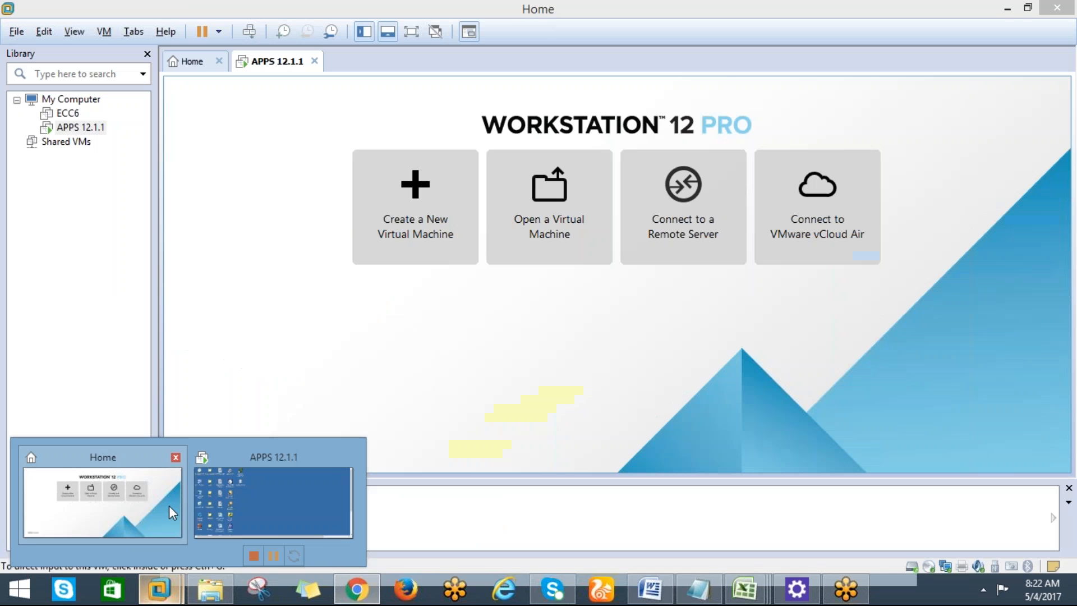
{"action": "left_click", "coordinate": [169, 506]}
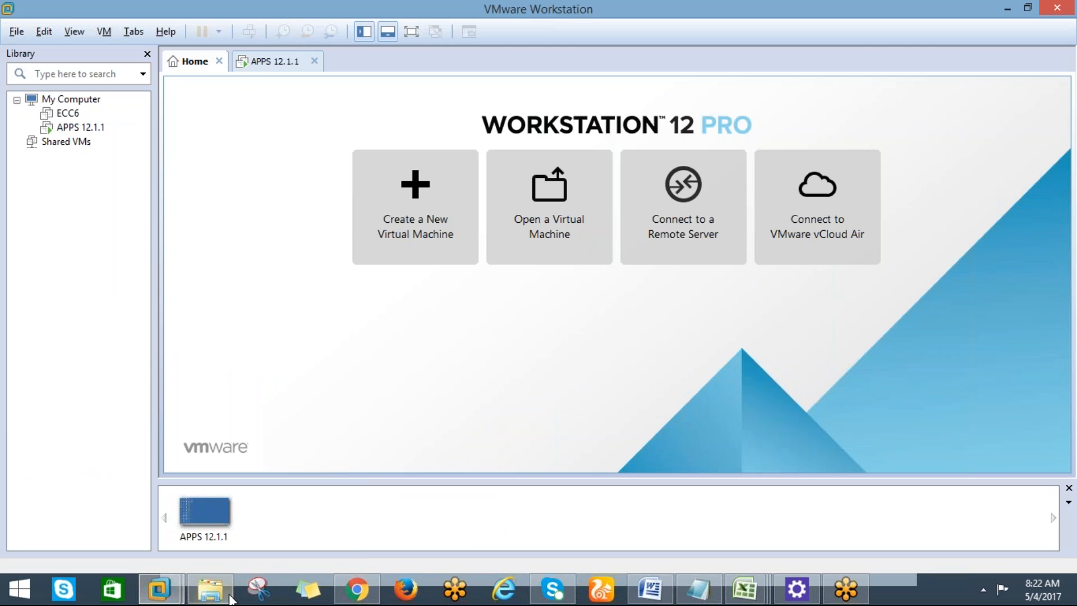
{"action": "mouse_move", "coordinate": [174, 599]}
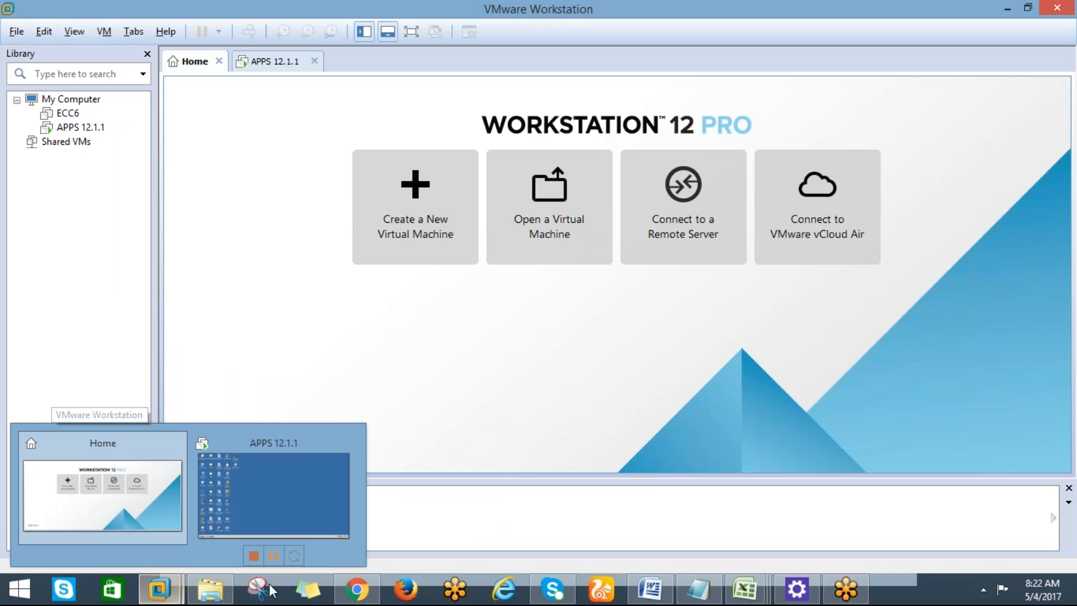
{"action": "mouse_move", "coordinate": [746, 599]}
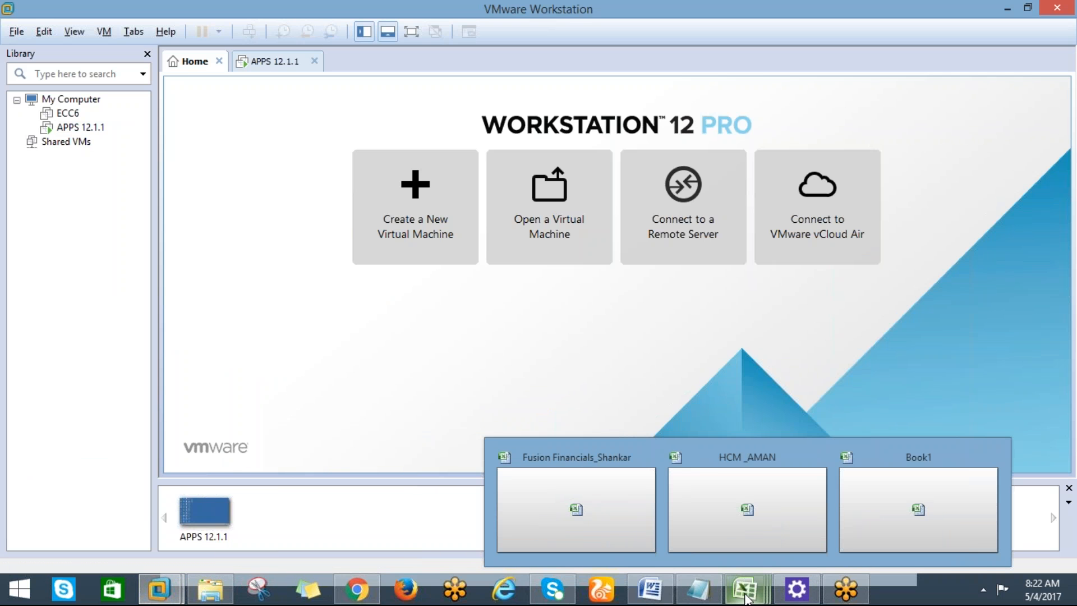
{"action": "left_click", "coordinate": [746, 600]}
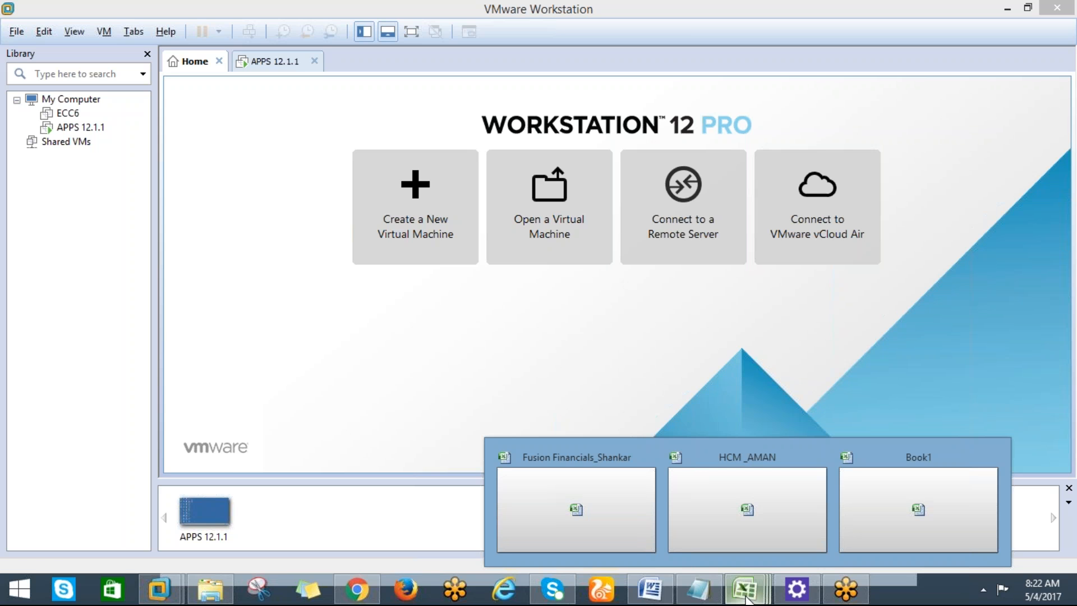
{"action": "left_click", "coordinate": [740, 589]}
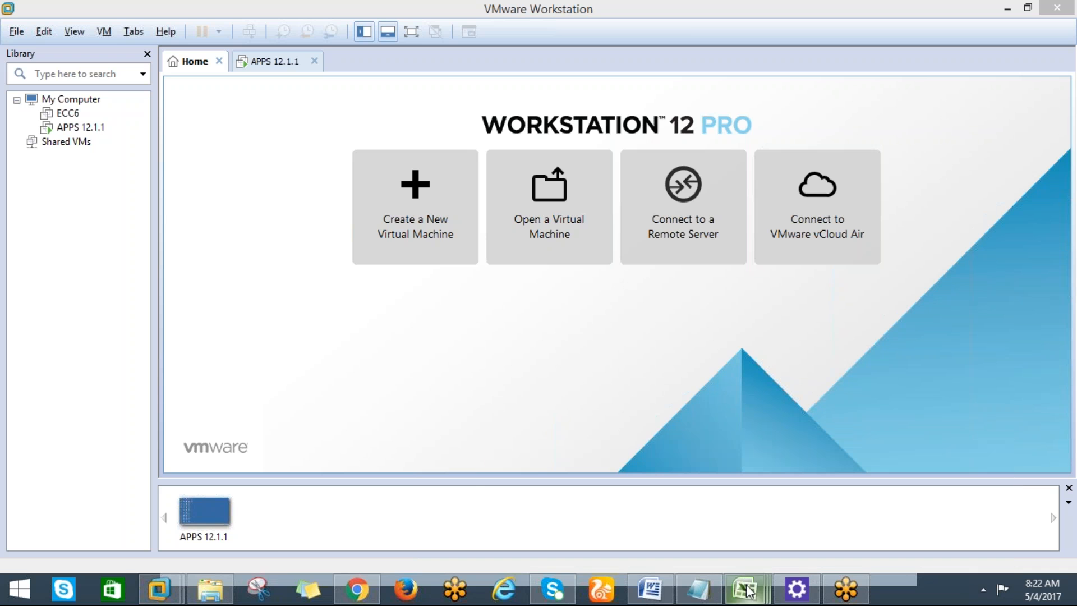
Replace the prefilled sign-in user ID with the finance manager's user ID copied from the notes.
{"action": "left_click", "coordinate": [357, 589]}
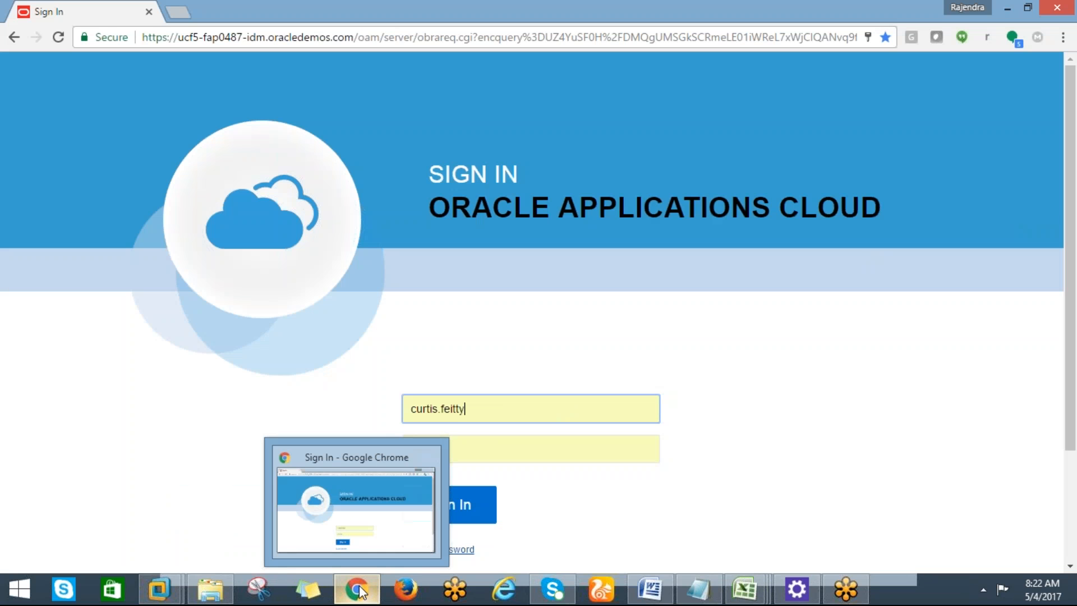
{"action": "double_click", "coordinate": [464, 409]}
{"action": "key", "text": "BackSpace"}
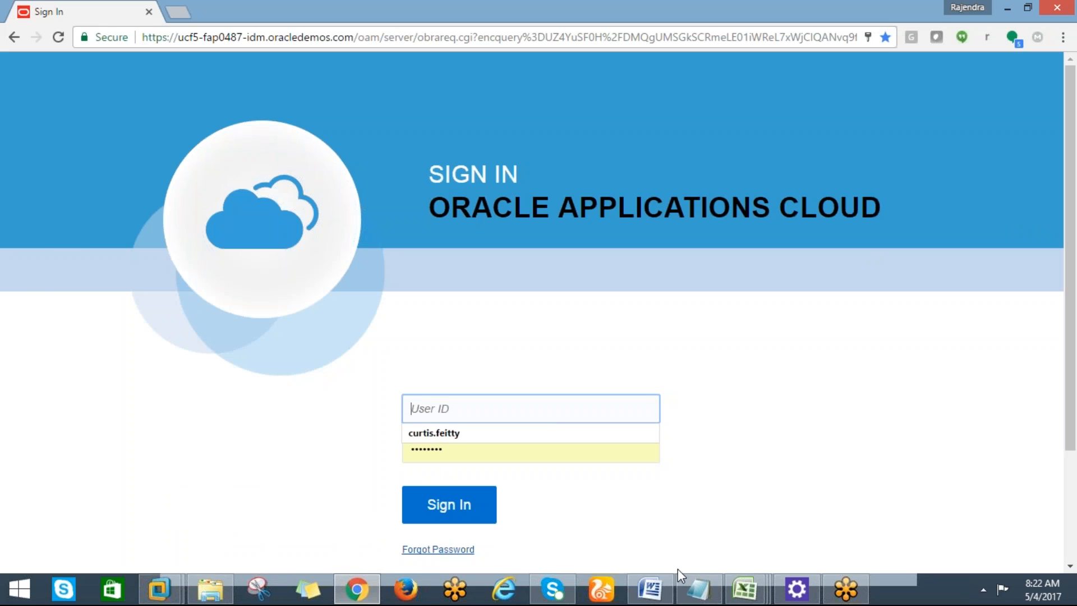
{"action": "left_click", "coordinate": [689, 586]}
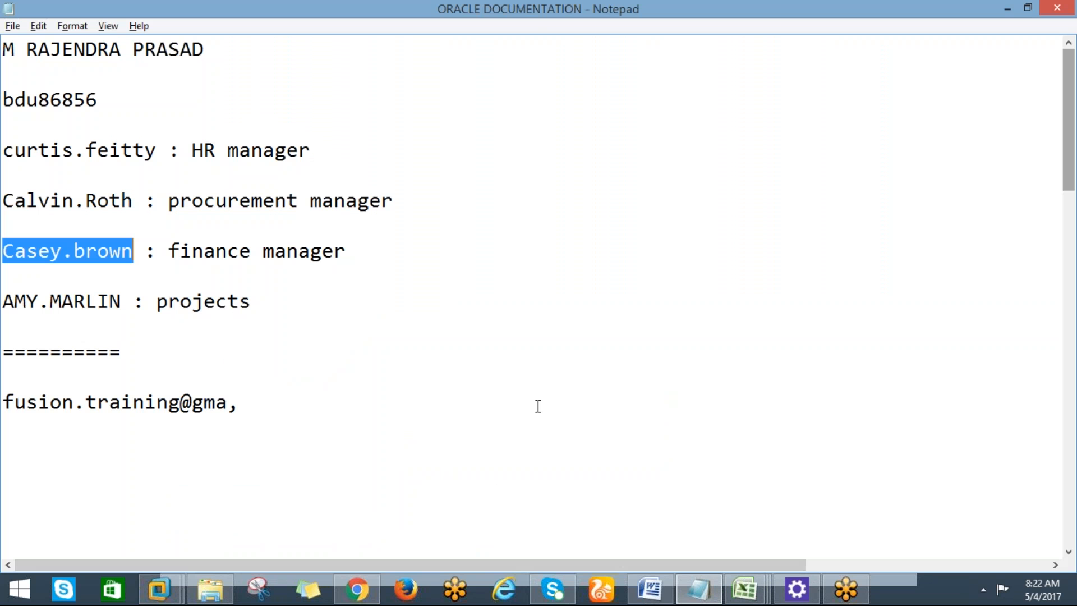
{"action": "key", "text": "alt+Tab"}
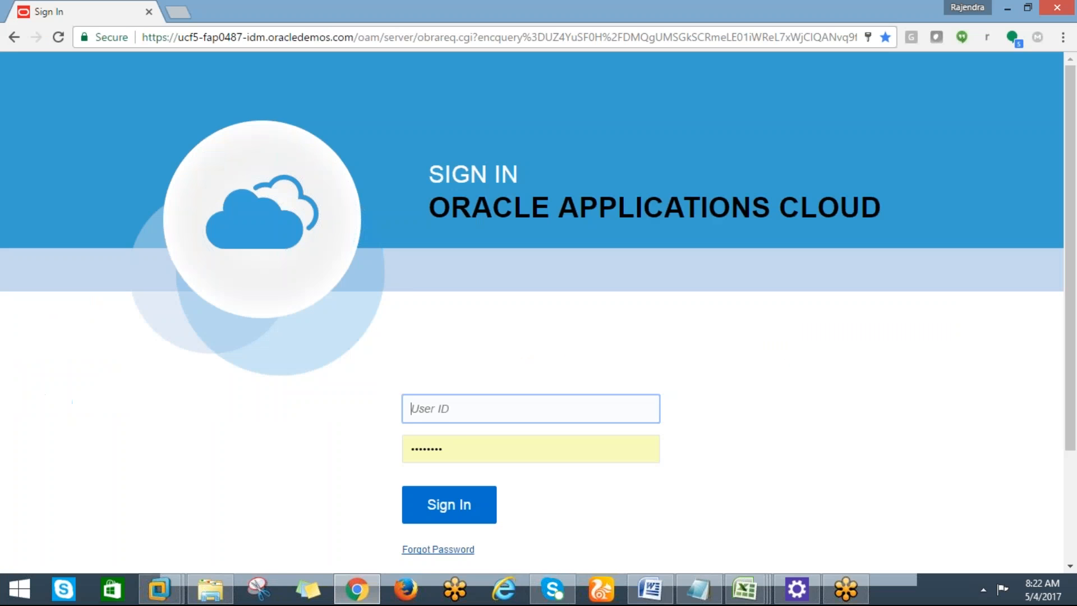
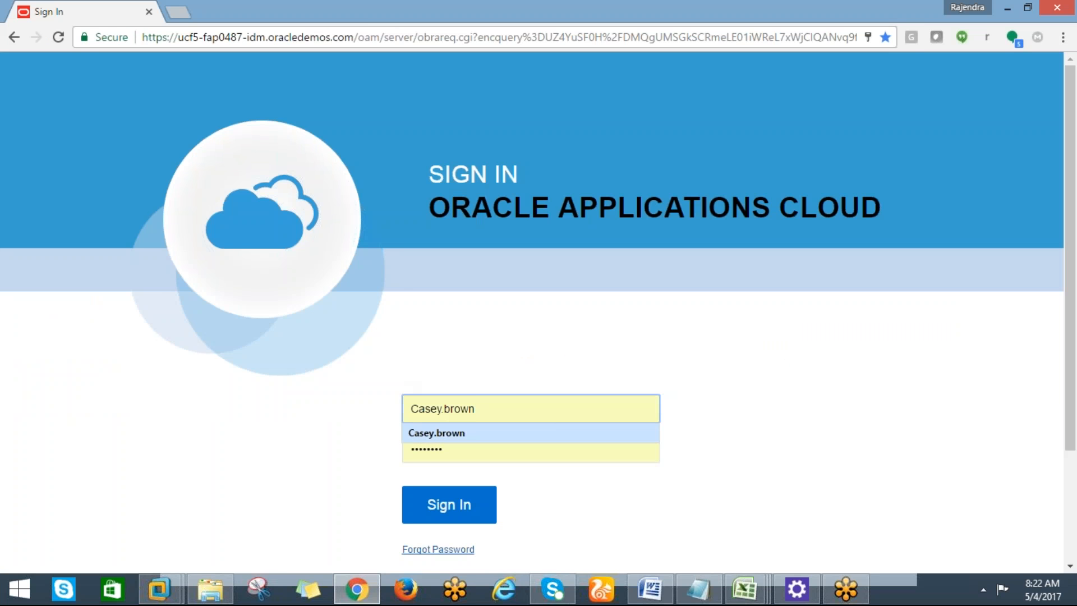
{"action": "left_click", "coordinate": [440, 450]}
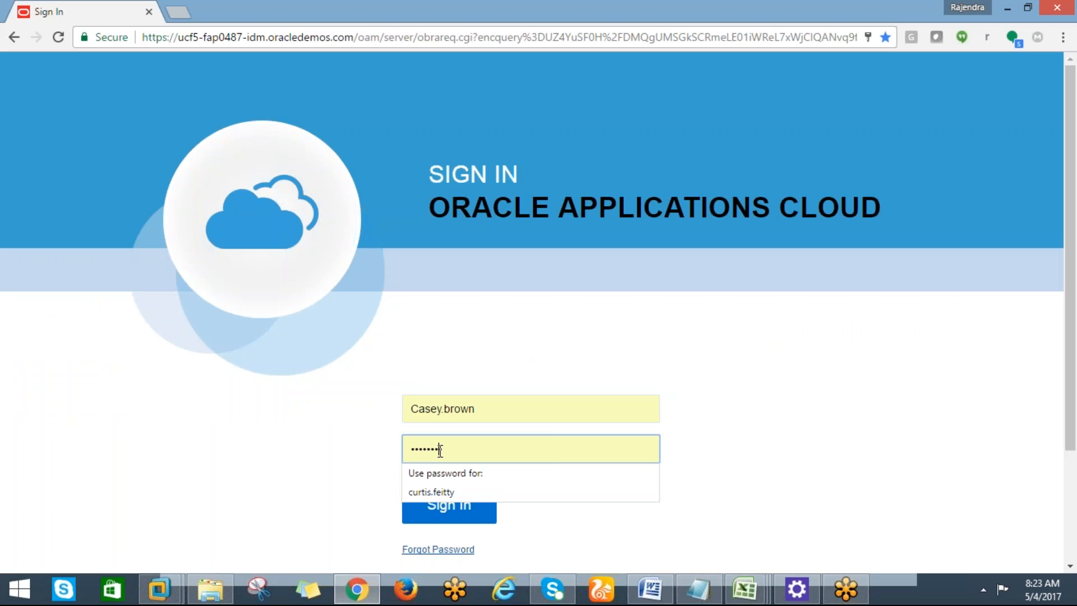
{"action": "key", "text": "alt+Tab"}
Bring the APPS 12.1.1 VM forward and dismiss the Service Control Manager failure warning.
{"action": "mouse_move", "coordinate": [168, 594]}
{"action": "left_click", "coordinate": [245, 507]}
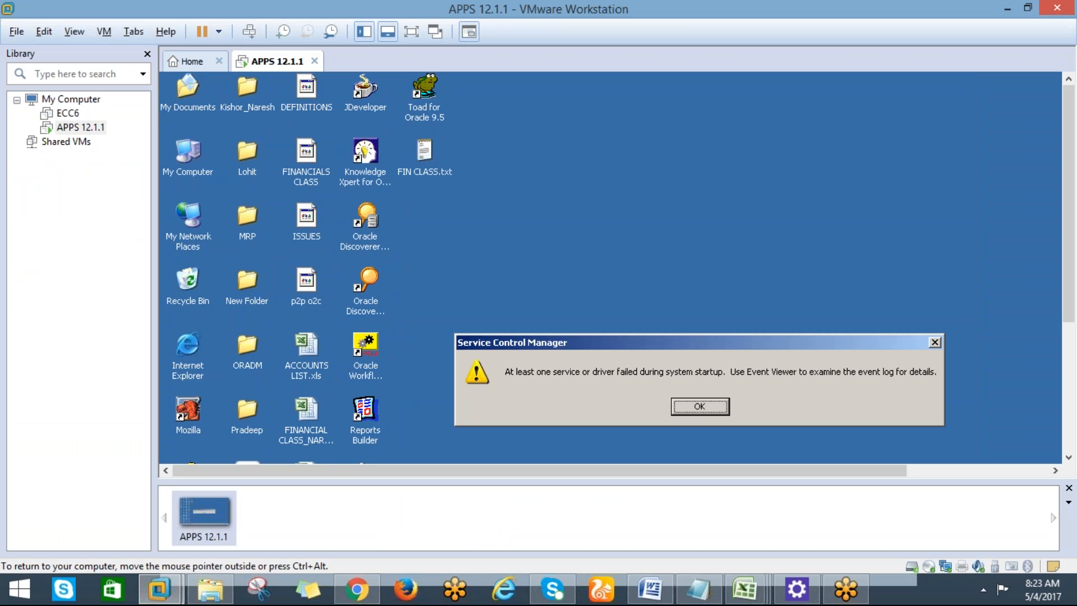
{"action": "left_click", "coordinate": [678, 404]}
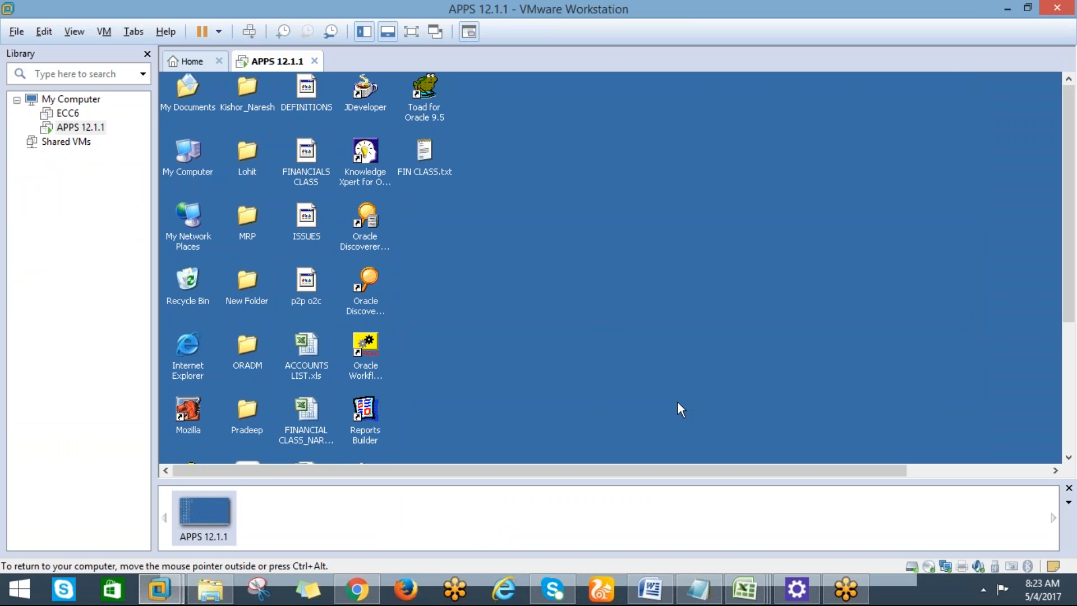
{"action": "left_click_drag", "start_coordinate": [1069, 301], "coordinate": [1074, 431]}
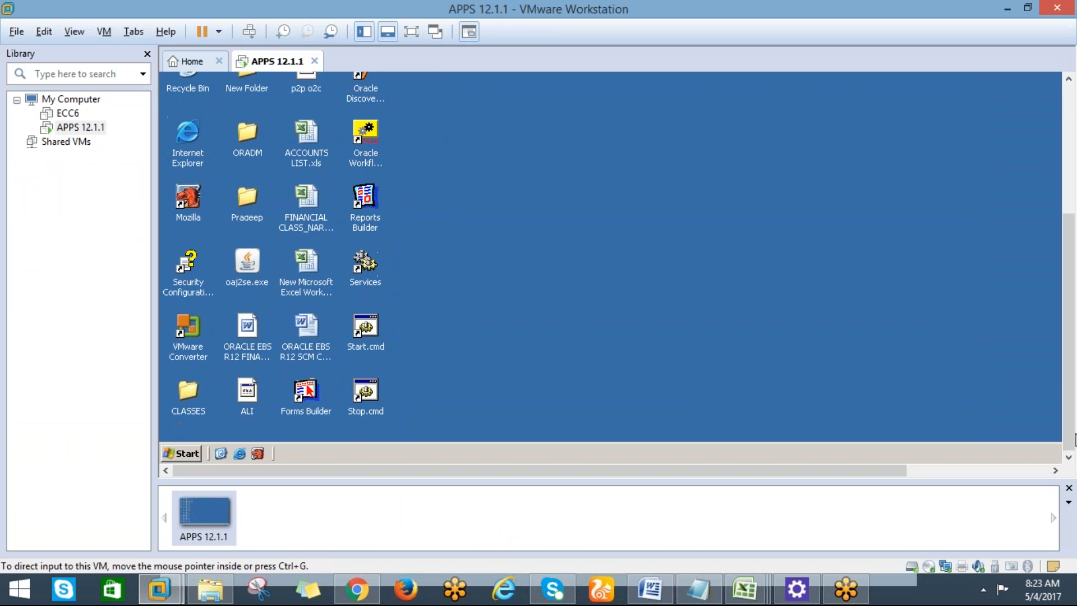
Run Start.cmd in the guest and submit the APPS username and password at its prompt.
{"action": "double_click", "coordinate": [363, 336]}
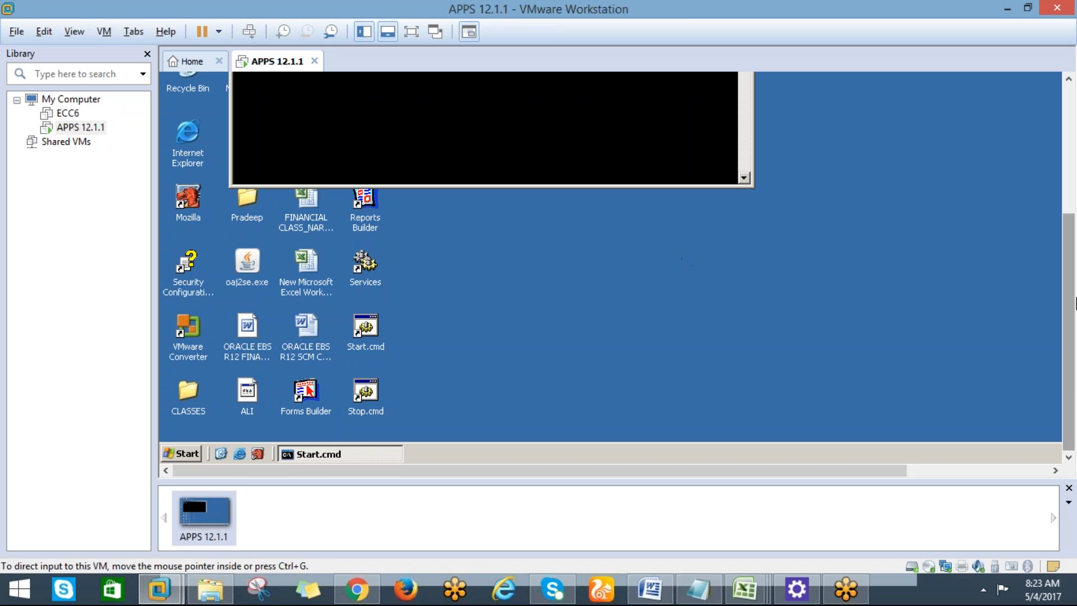
{"action": "left_click_drag", "start_coordinate": [1072, 306], "coordinate": [1065, 171]}
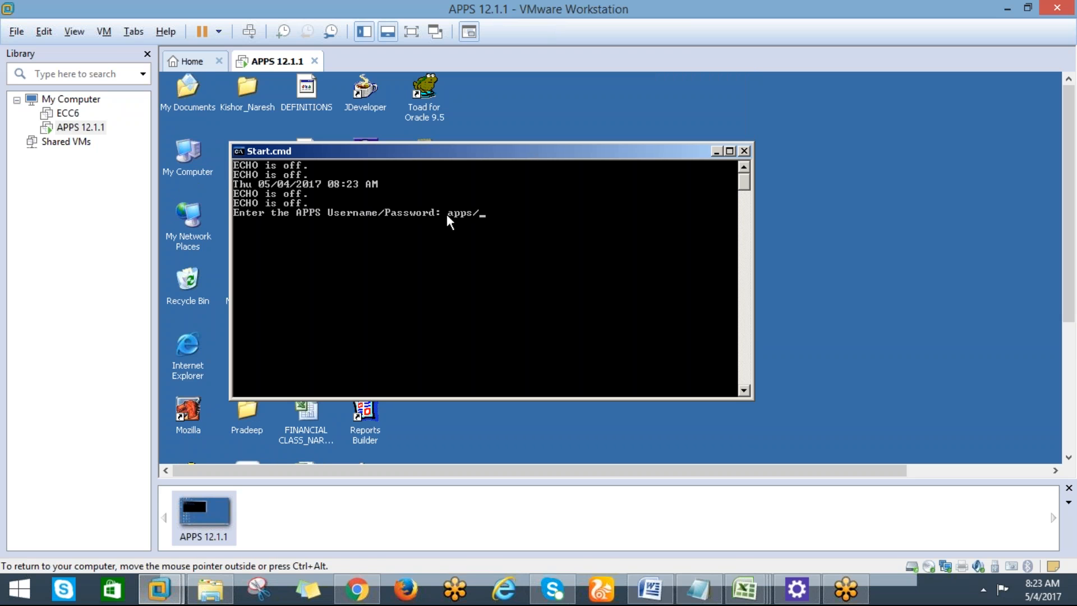
{"action": "key", "text": "Return"}
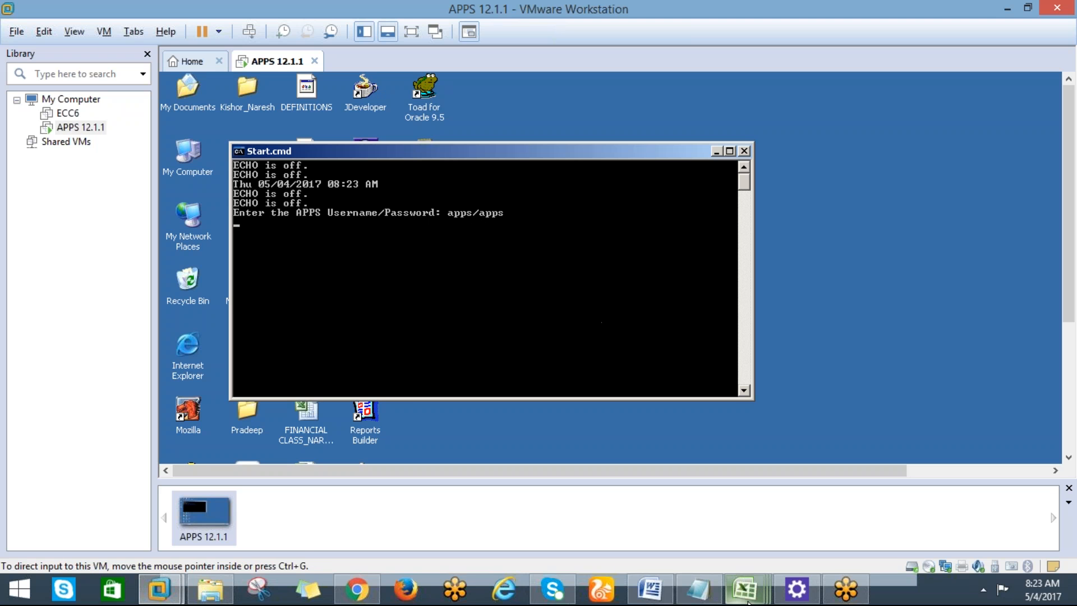
{"action": "mouse_move", "coordinate": [744, 597]}
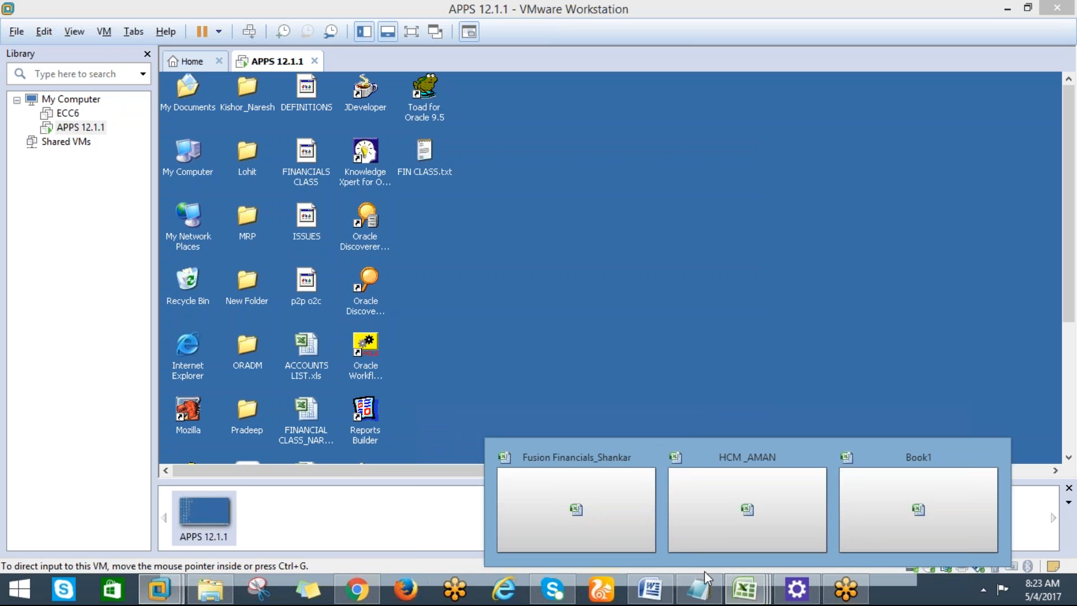
Replace the saved sign-in password with the password copied from the notes.
{"action": "left_click", "coordinate": [700, 588]}
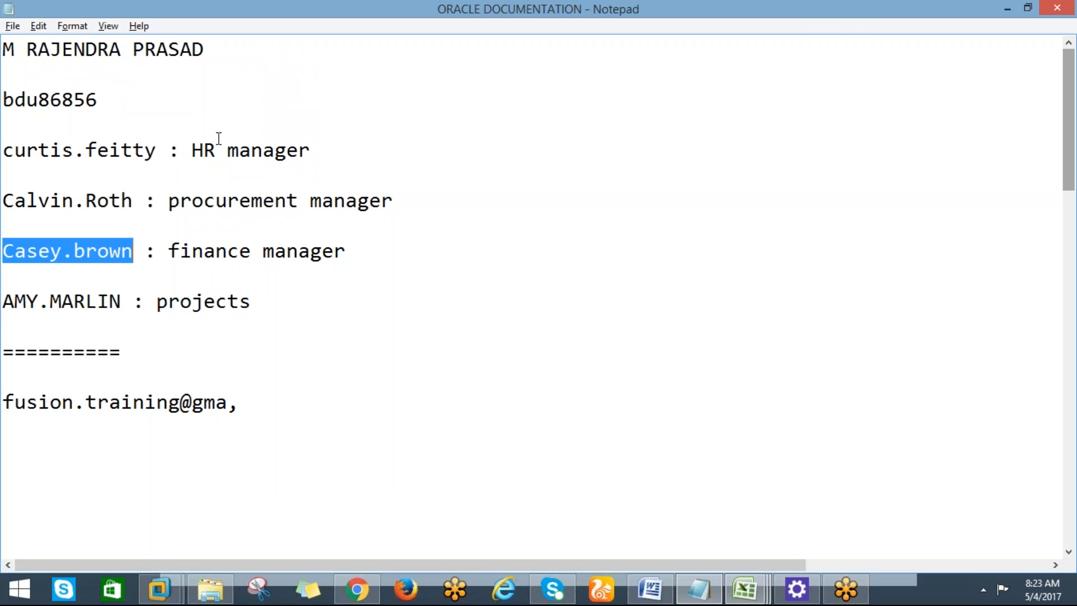
{"action": "left_click", "coordinate": [359, 589]}
{"action": "key", "text": "alt+Tab"}
{"action": "left_click_drag", "start_coordinate": [98, 99], "coordinate": [7, 99]}
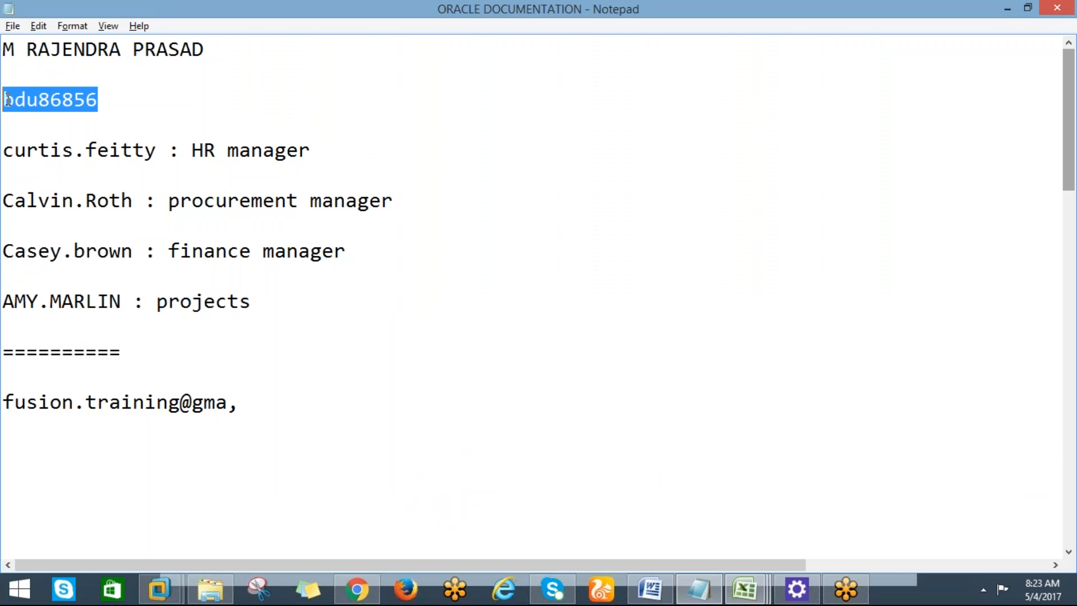
{"action": "key", "text": "alt+Tab"}
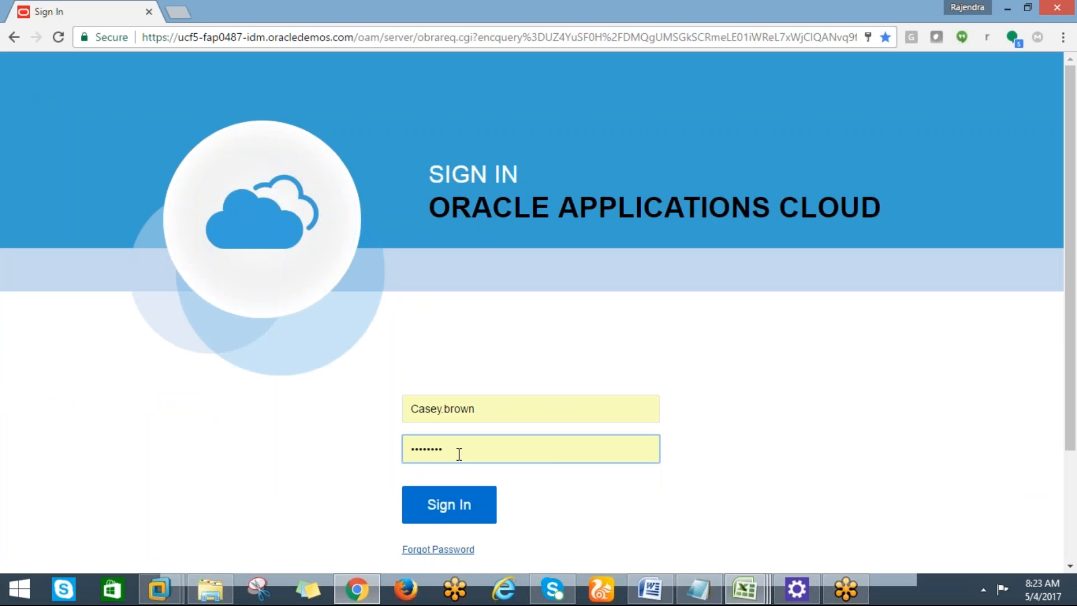
{"action": "double_click", "coordinate": [447, 450]}
{"action": "key", "text": "ctrl+v"}
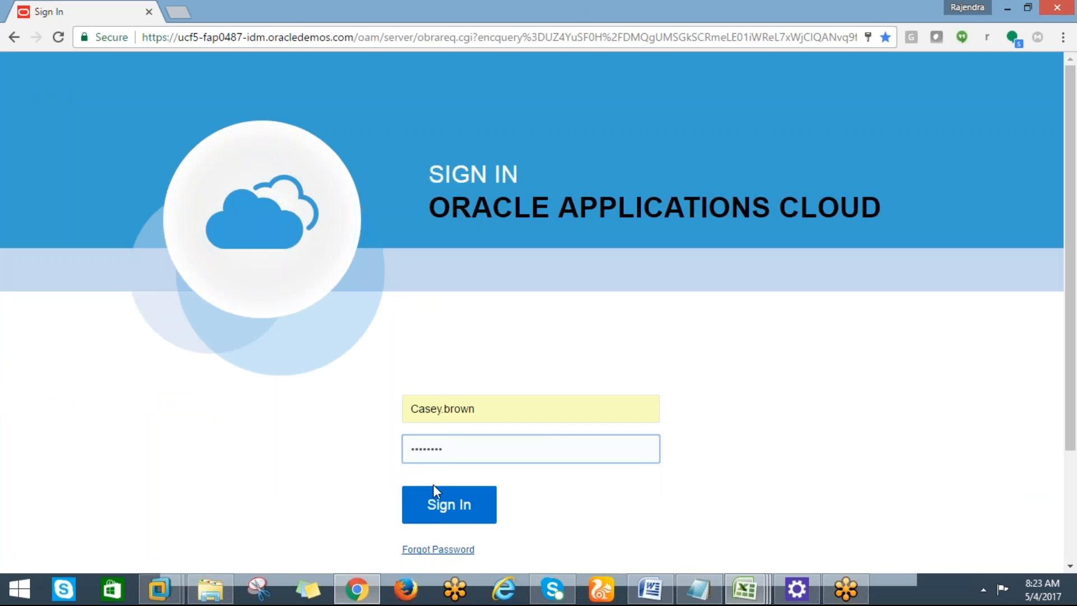
Sign in to reach the VP FINANCE Welcome page, then bring the ORACLE DOCUMENTATION notes forward.
{"action": "left_click", "coordinate": [445, 507]}
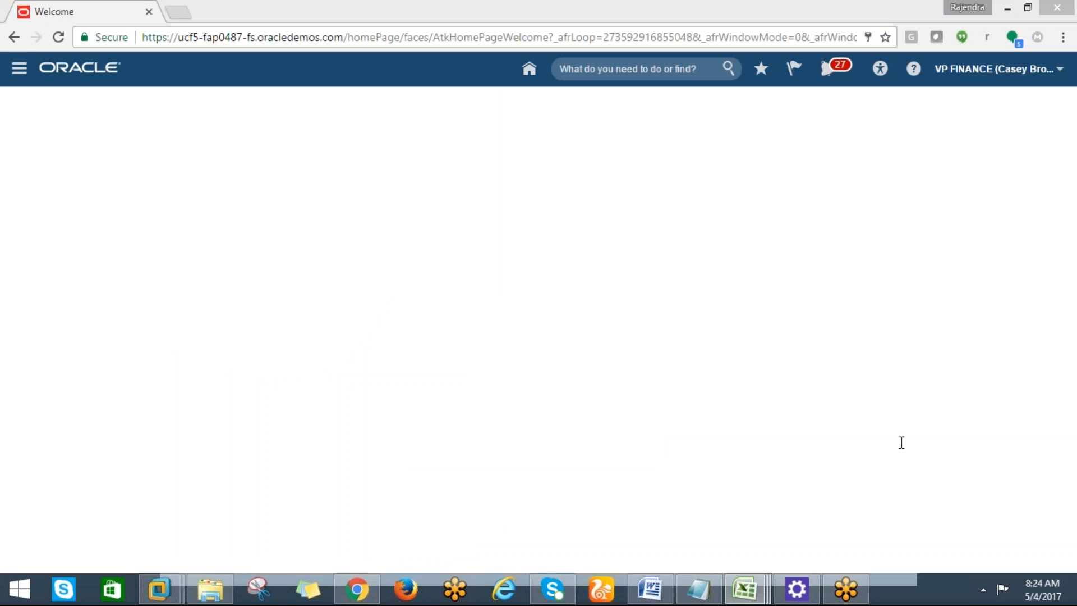
{"action": "key", "text": "alt+Tab"}
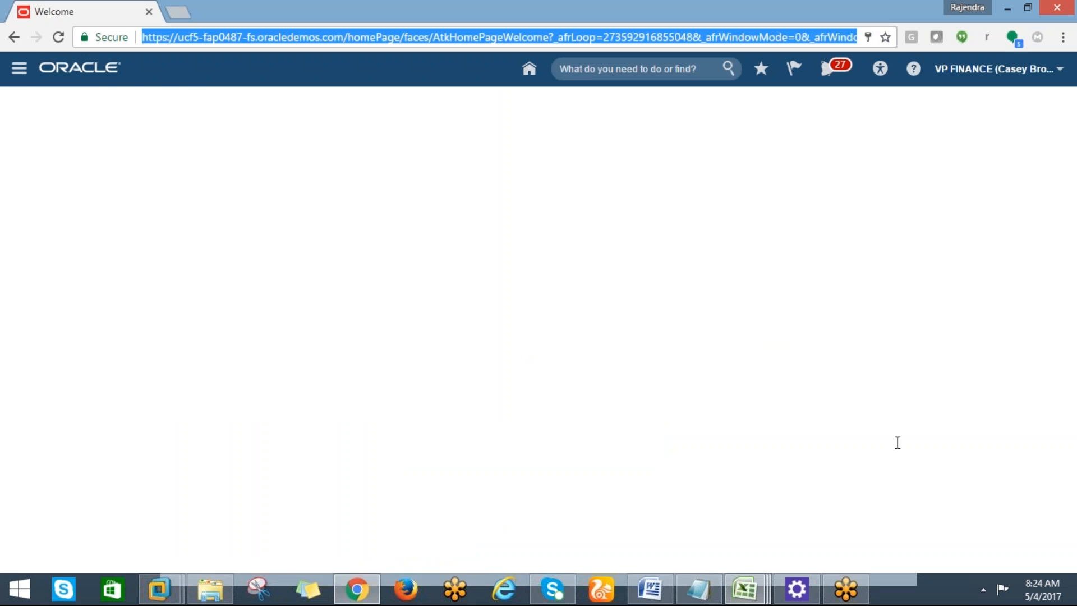
{"action": "left_click", "coordinate": [701, 590]}
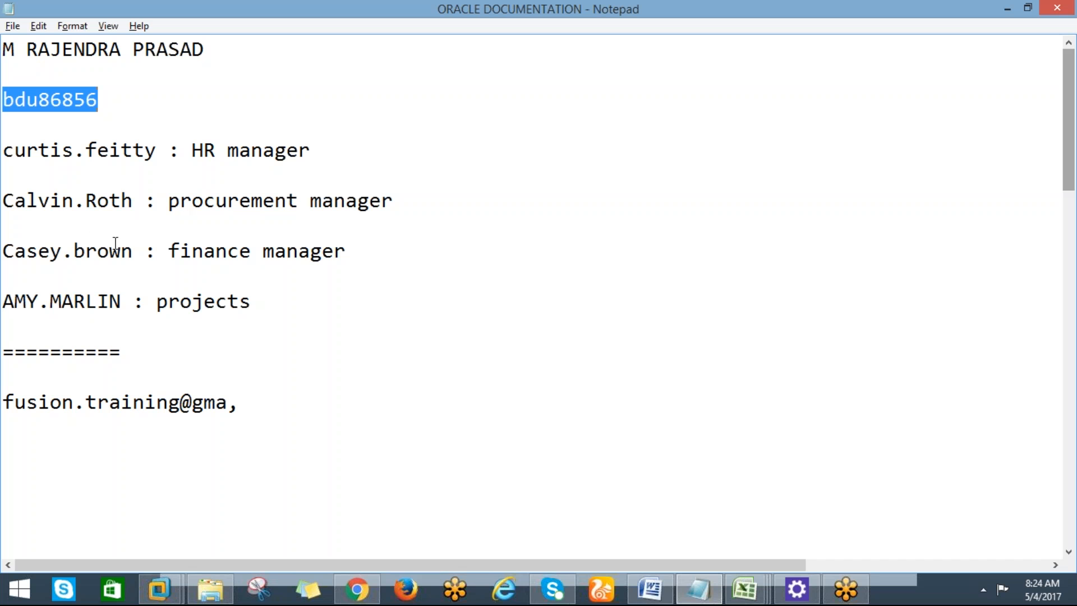
{"action": "left_click", "coordinate": [134, 253]}
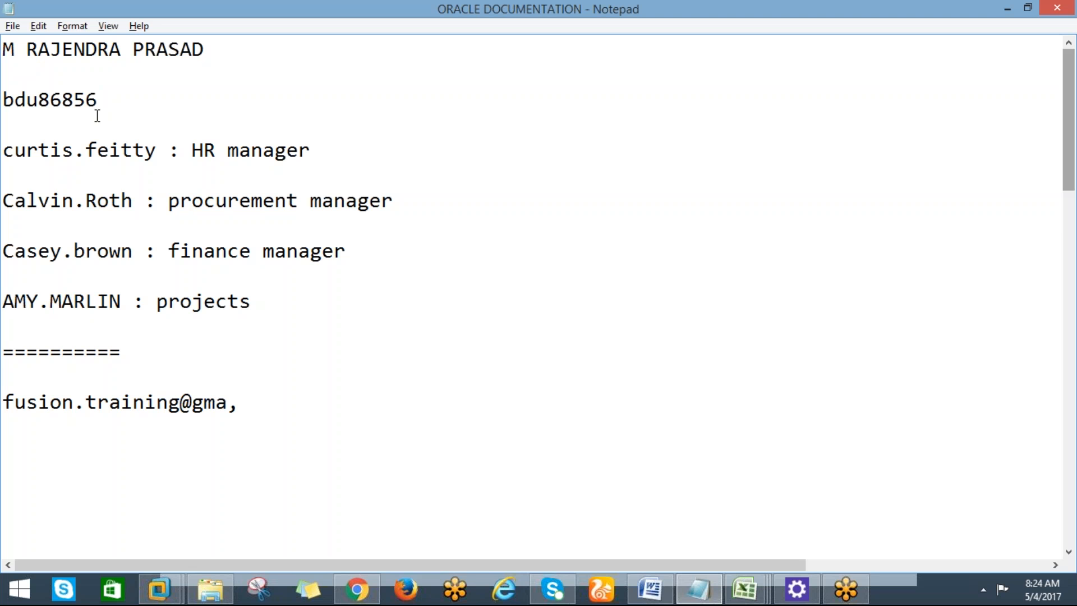
{"action": "left_click_drag", "start_coordinate": [133, 251], "coordinate": [6, 250]}
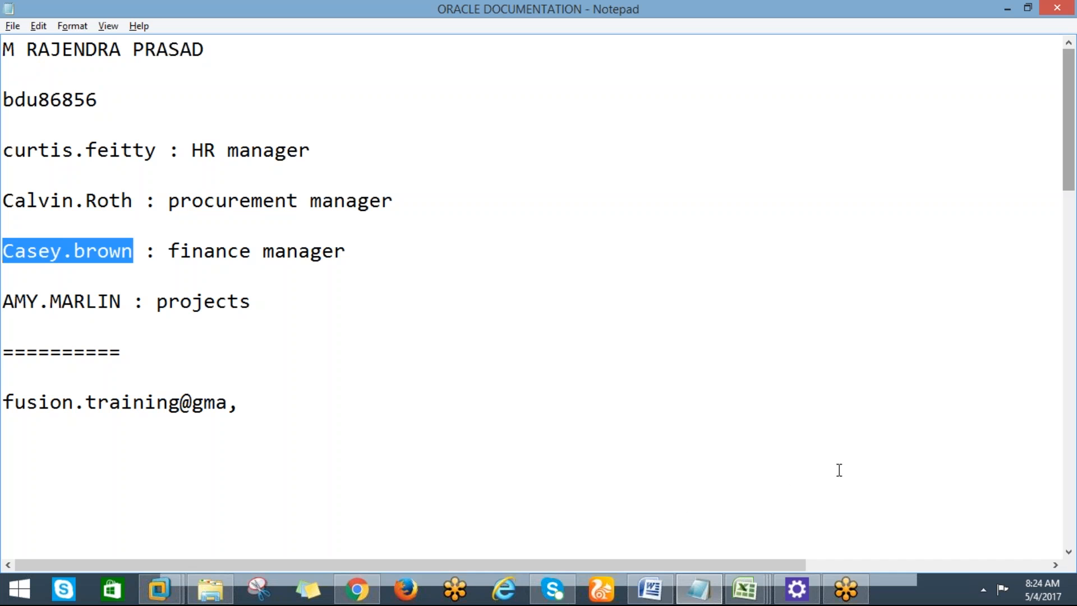
{"action": "key", "text": "alt+Tab"}
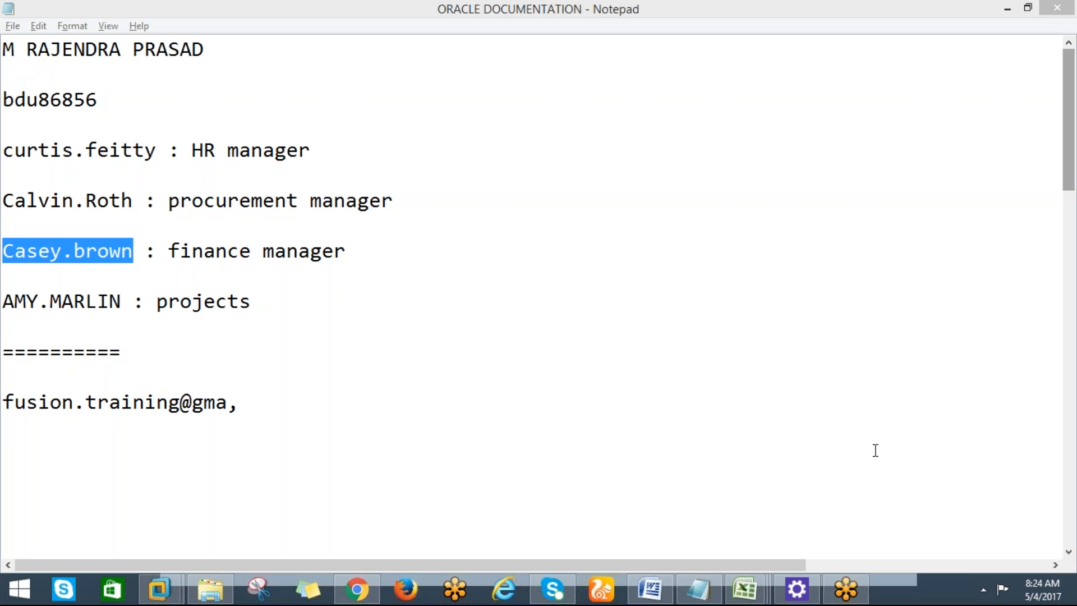
{"action": "left_click_drag", "start_coordinate": [99, 101], "coordinate": [8, 108]}
{"action": "key", "text": "alt+Tab"}
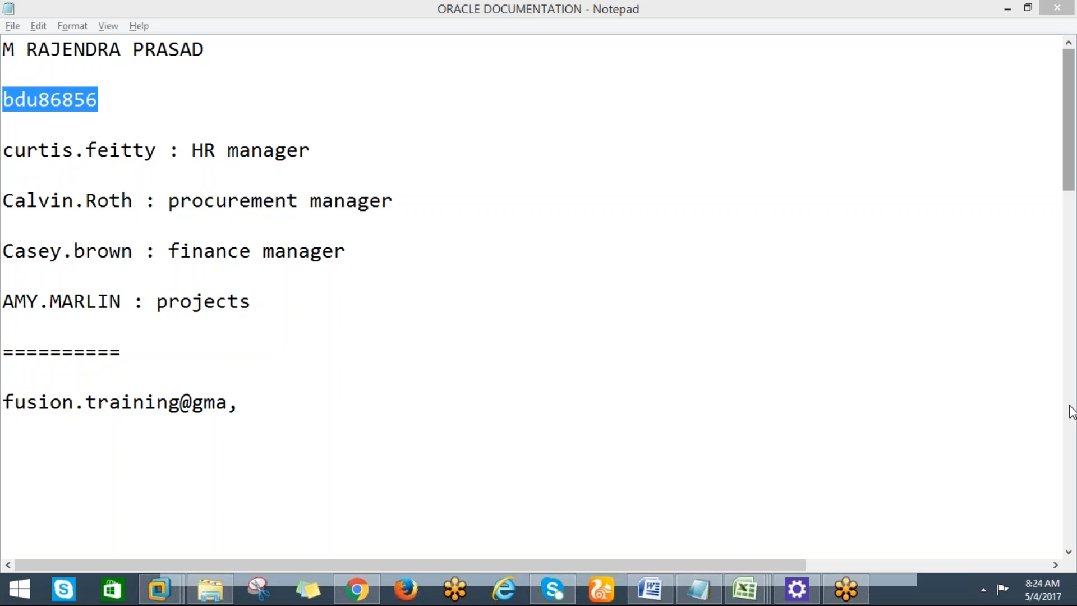
Bring the Oracle Welcome page forward in Chrome and reload it.
{"action": "left_click", "coordinate": [358, 589]}
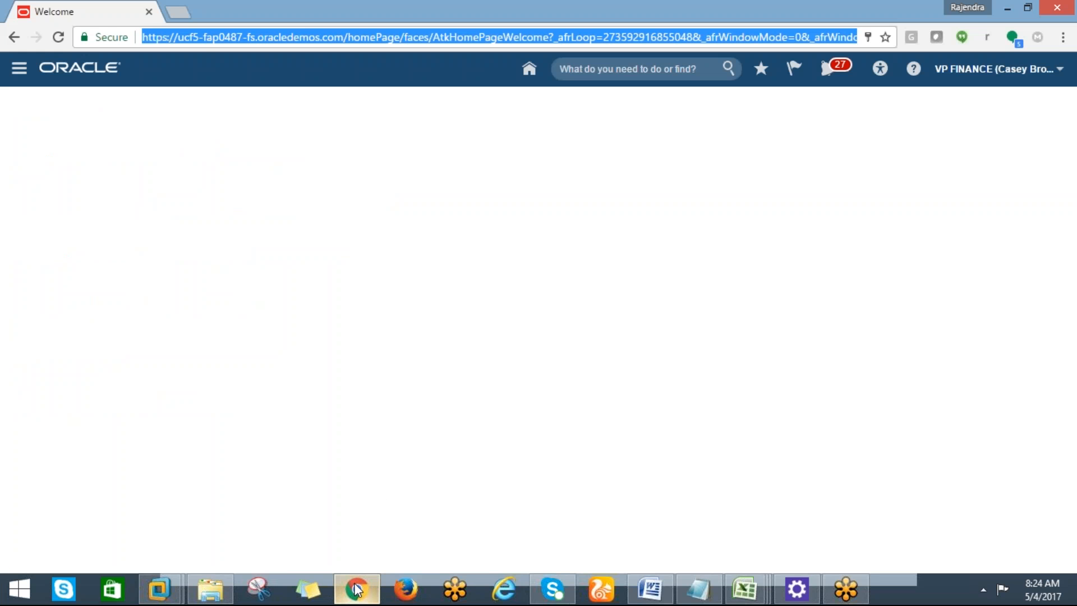
{"action": "left_click", "coordinate": [1053, 39]}
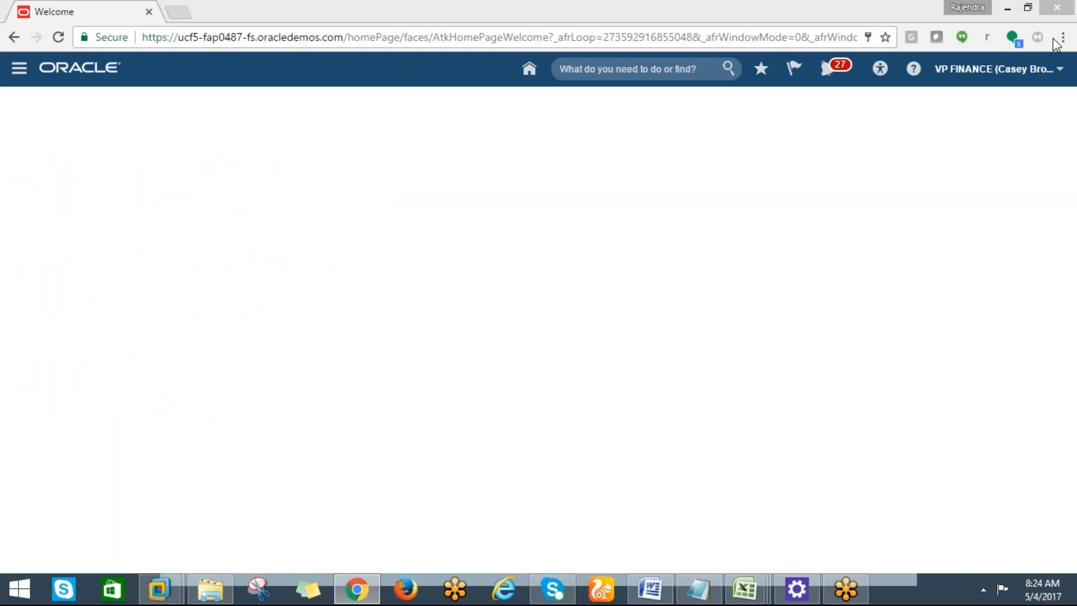
{"action": "left_click", "coordinate": [1055, 40]}
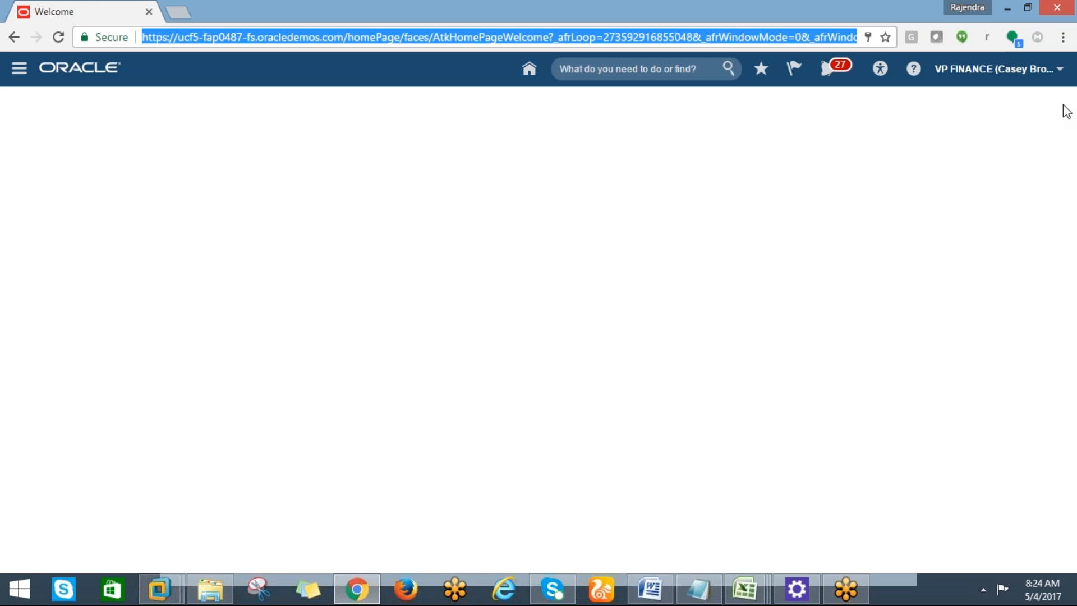
{"action": "left_click", "coordinate": [56, 38]}
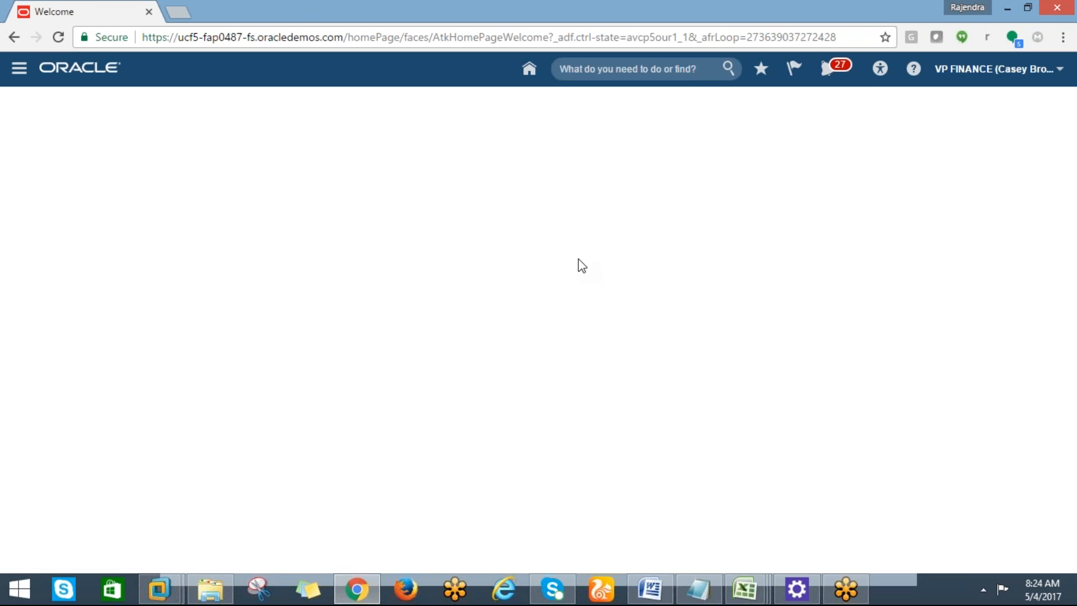
Open the Setup and Maintenance work area from the user-name settings and administration menu.
{"action": "left_click", "coordinate": [1060, 70]}
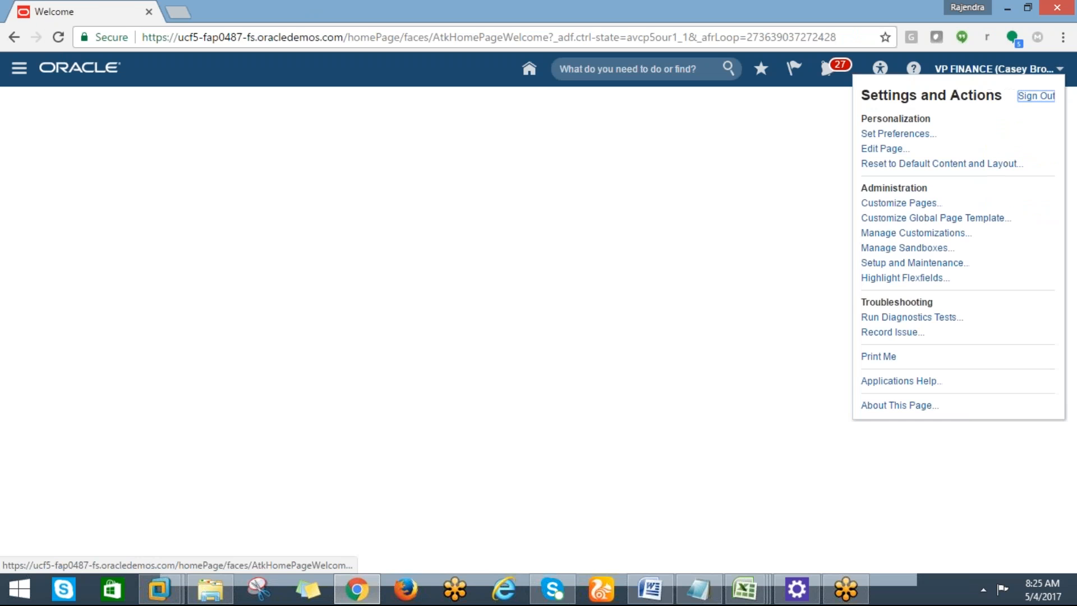
{"action": "left_click", "coordinate": [711, 213]}
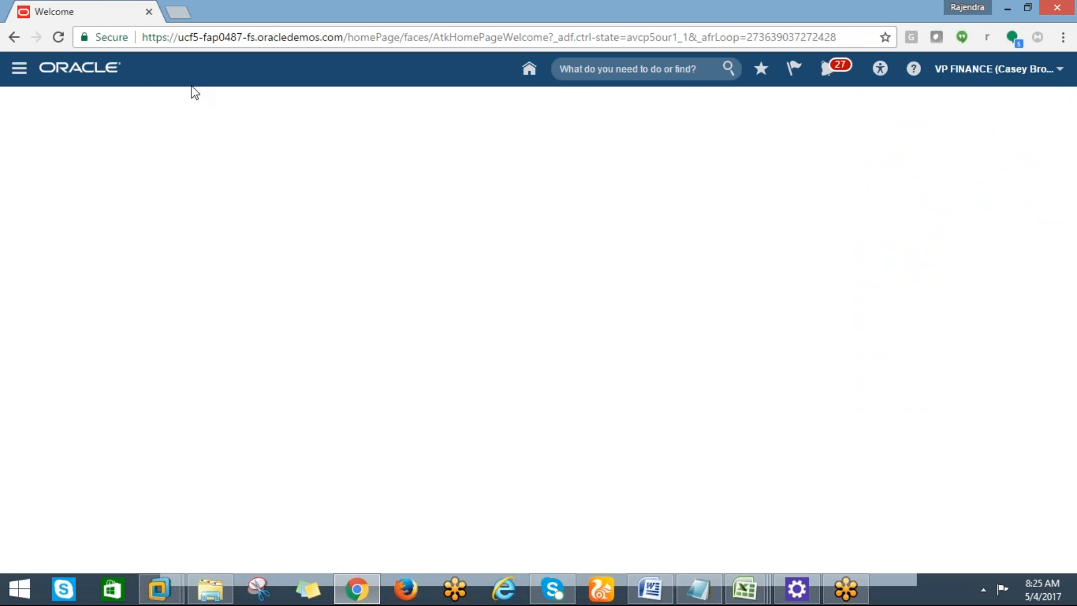
{"action": "left_click", "coordinate": [1058, 69]}
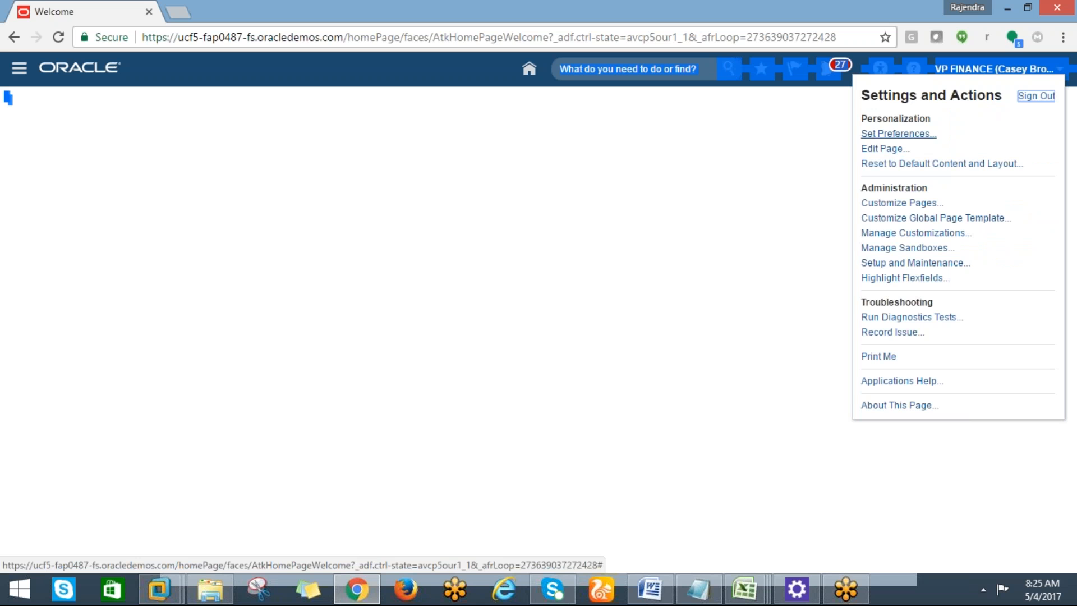
{"action": "left_click", "coordinate": [18, 69]}
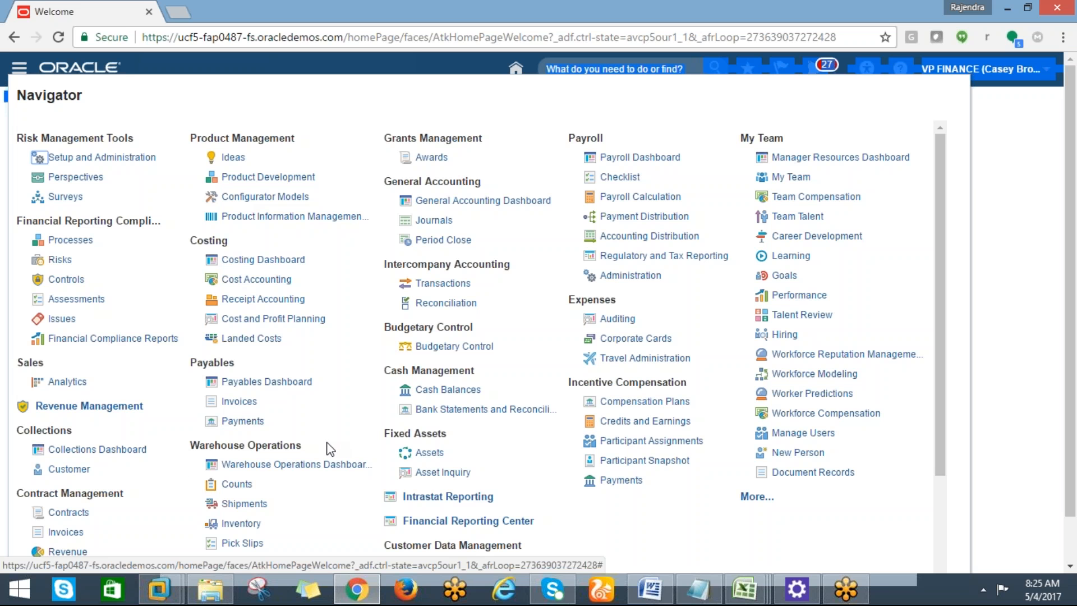
{"action": "left_click", "coordinate": [1038, 267]}
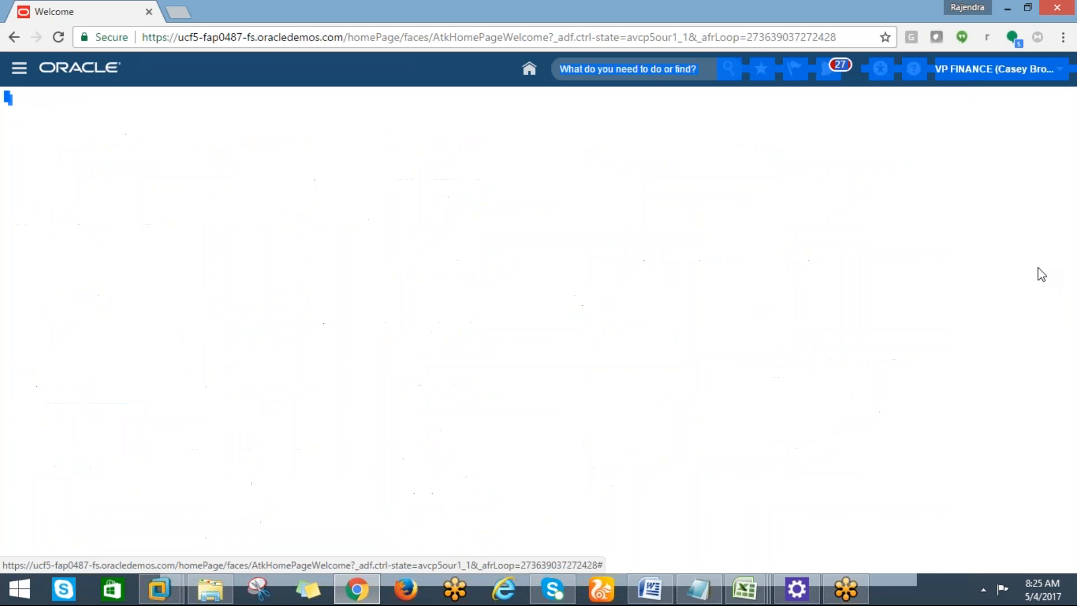
{"action": "left_click", "coordinate": [1060, 70]}
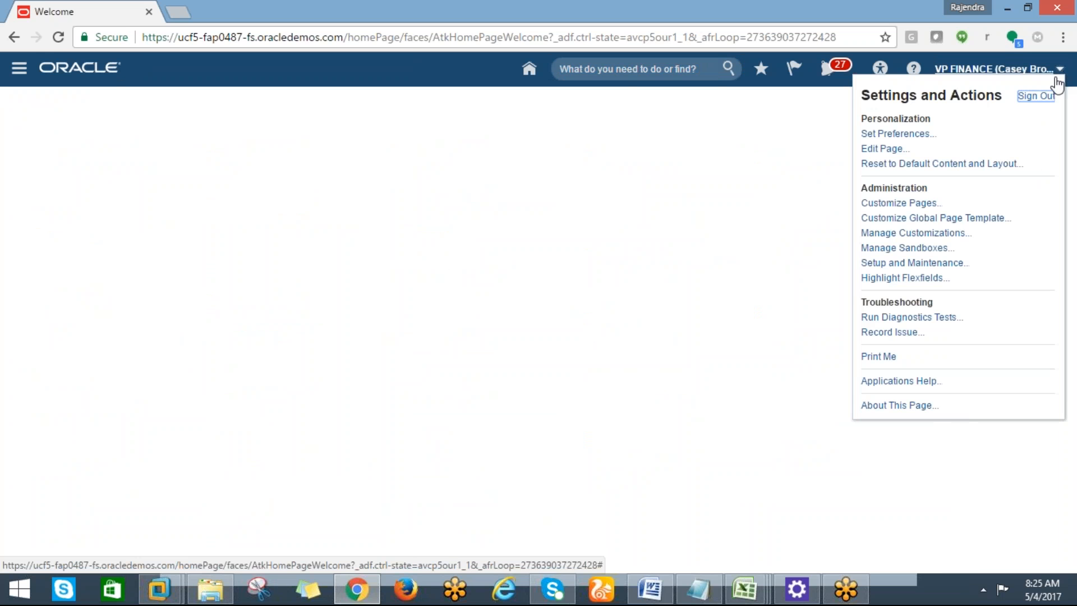
{"action": "left_click", "coordinate": [895, 263]}
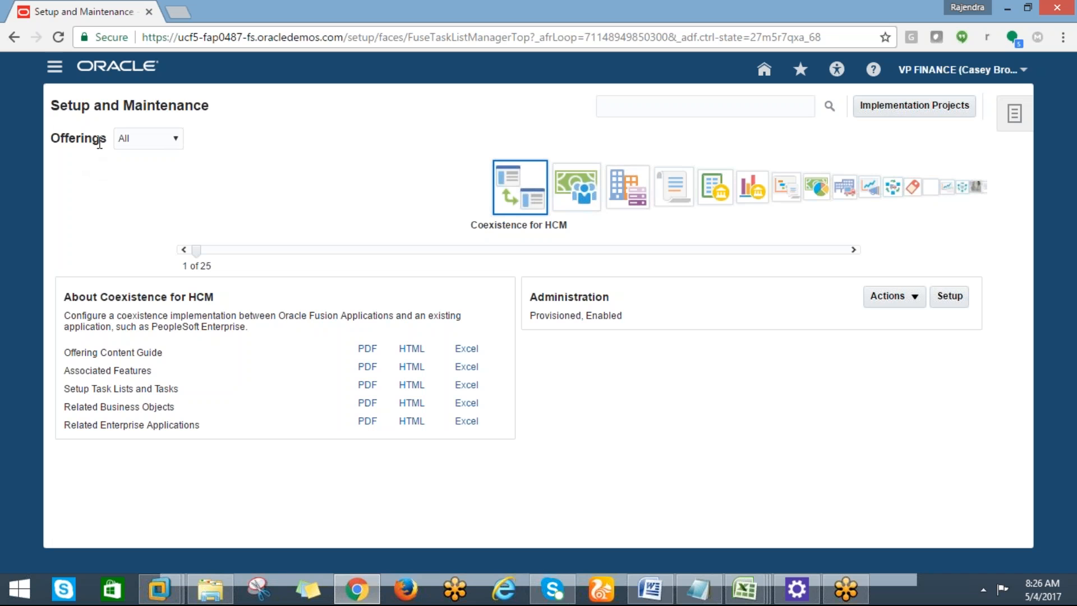
Step the Offerings carousel through Compensation Management and Customer Data Management to Enterprise Contracts, then back to Coexistence for HCM.
{"action": "left_click_drag", "start_coordinate": [105, 140], "coordinate": [38, 139]}
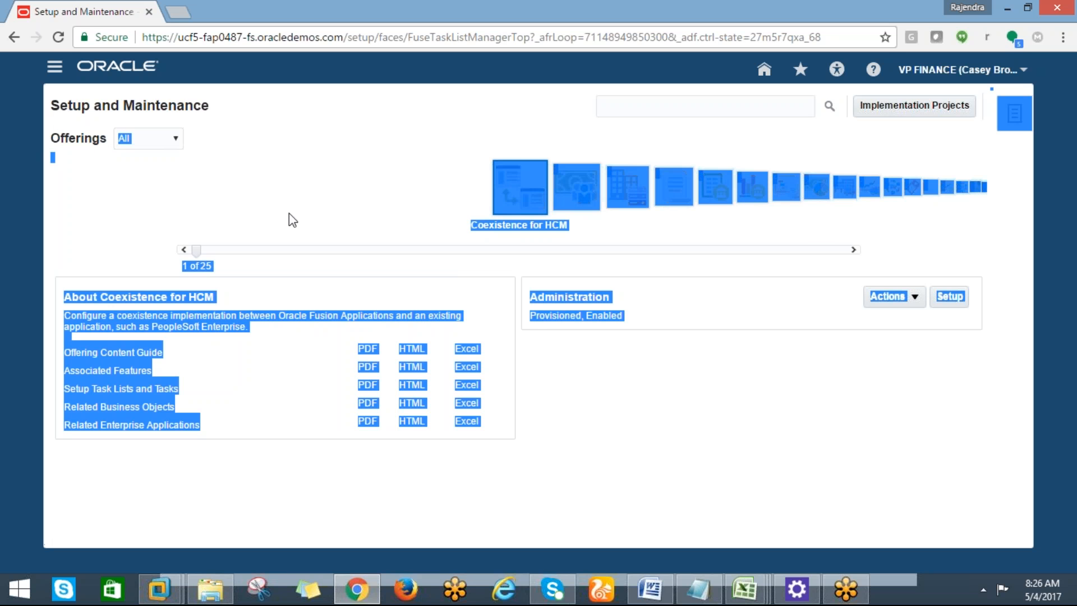
{"action": "left_click", "coordinate": [631, 399]}
{"action": "left_click", "coordinate": [563, 196]}
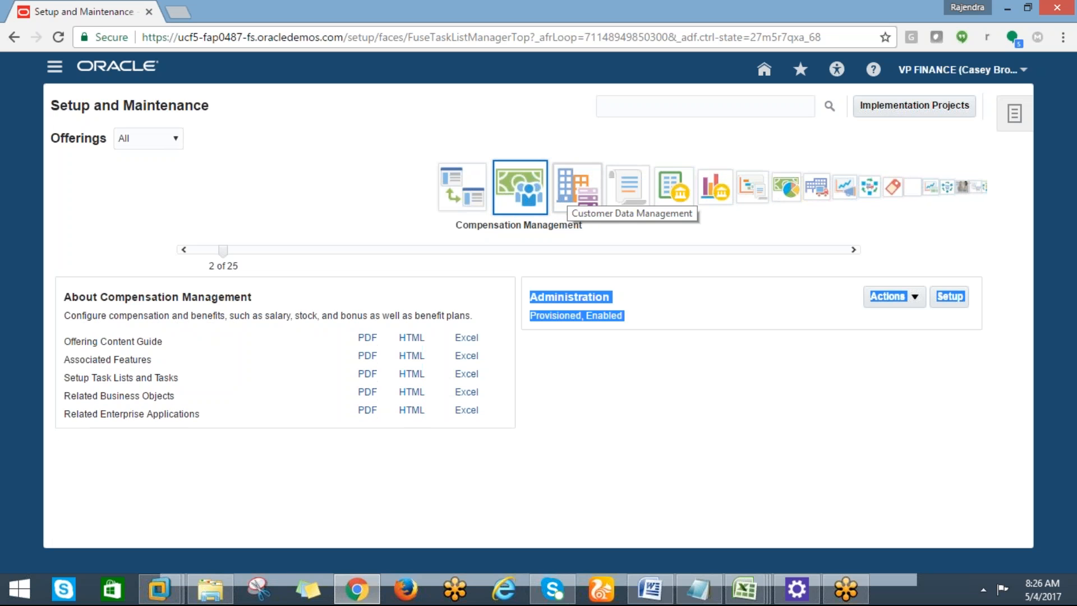
{"action": "left_click", "coordinate": [563, 196]}
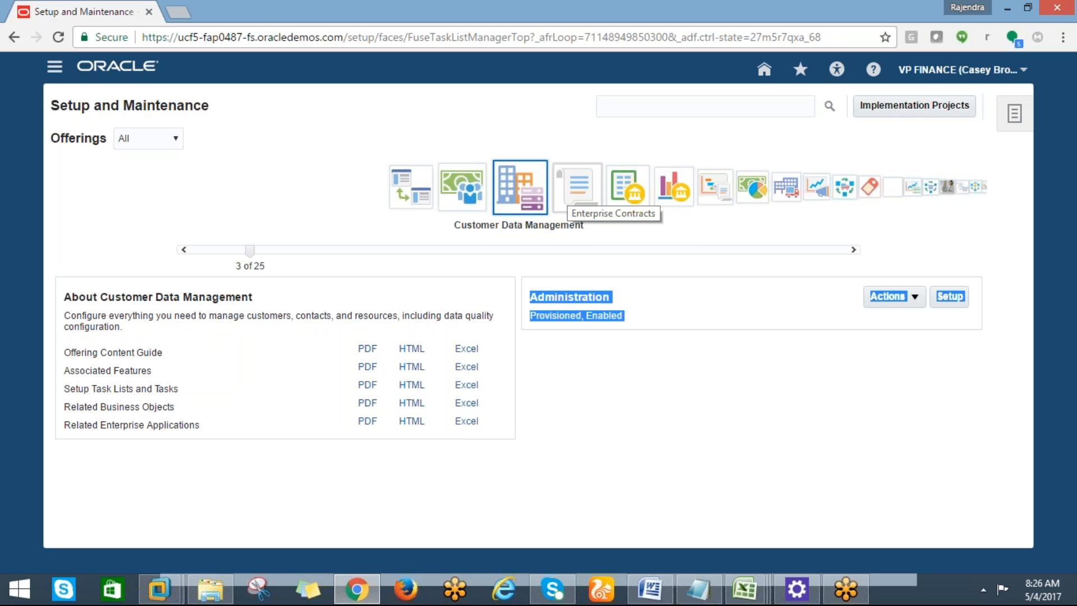
{"action": "left_click", "coordinate": [563, 197]}
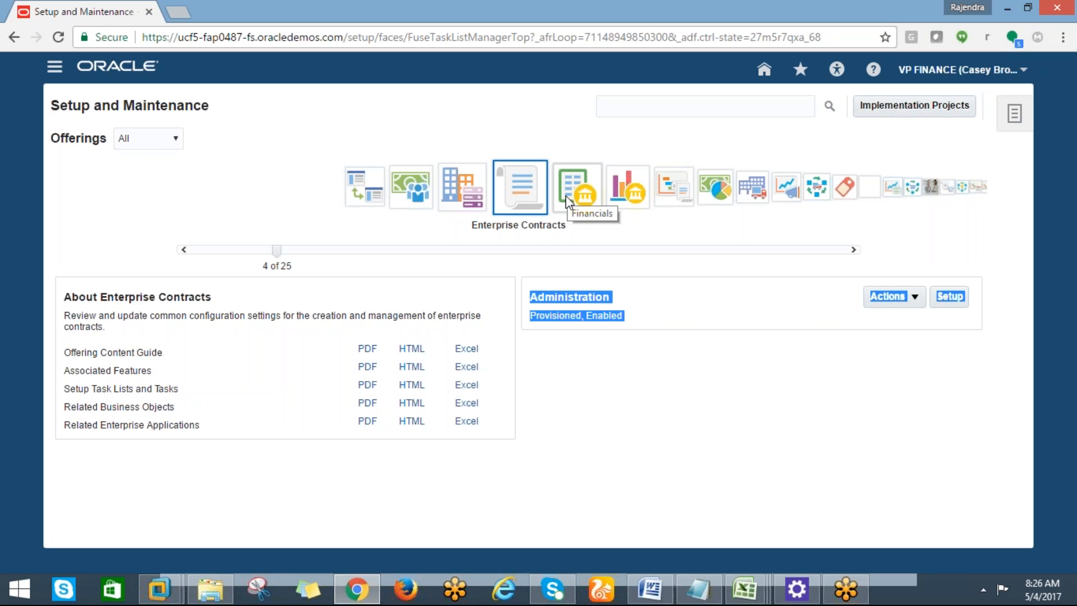
{"action": "left_click", "coordinate": [369, 182]}
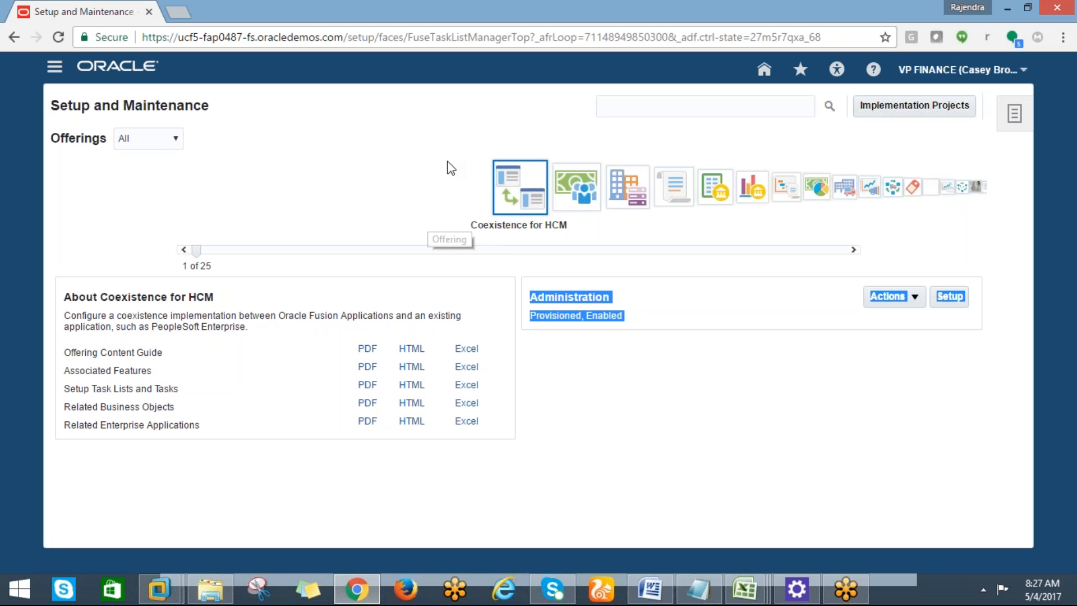
Advance the carousel from Compensation Management through Materials Management and Logistics to Order Management.
{"action": "left_click", "coordinate": [586, 192]}
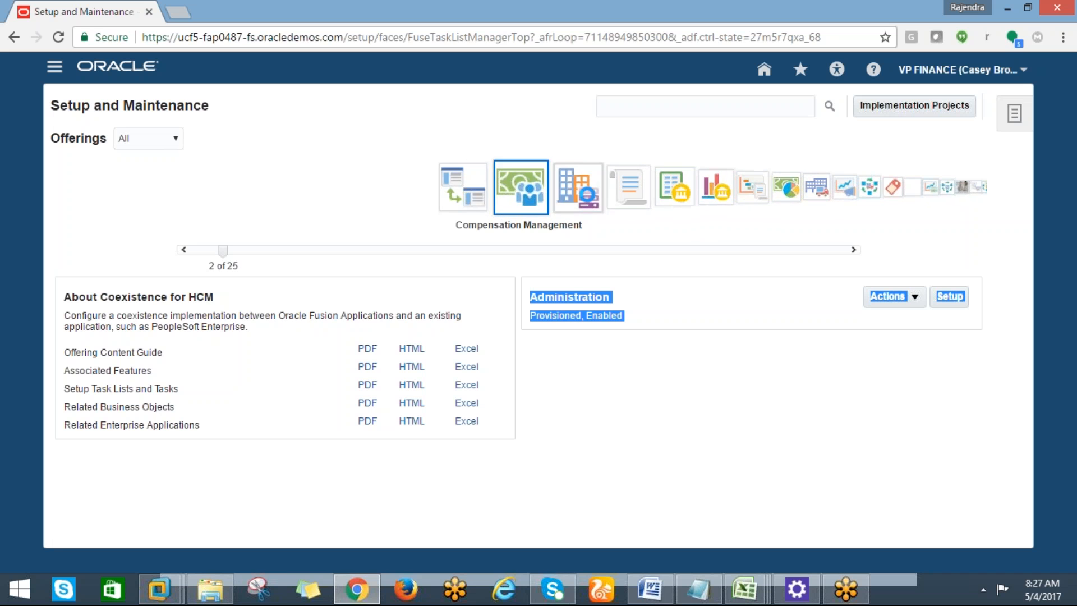
{"action": "left_click", "coordinate": [586, 192]}
{"action": "left_click", "coordinate": [589, 196]}
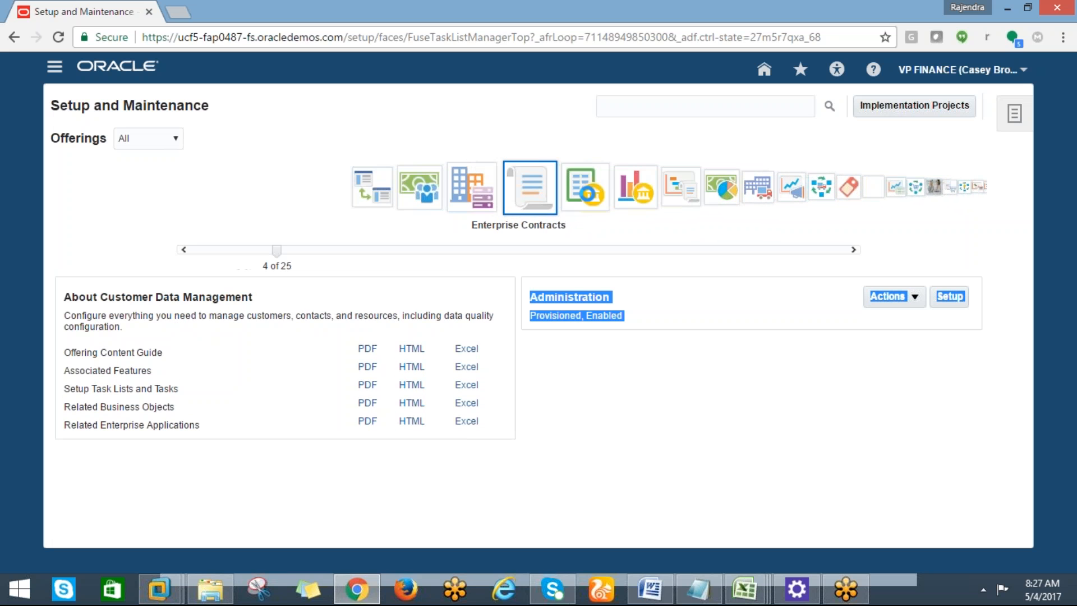
{"action": "left_click", "coordinate": [590, 195]}
{"action": "left_click", "coordinate": [590, 191]}
{"action": "left_click", "coordinate": [578, 188]}
{"action": "left_click", "coordinate": [589, 197]}
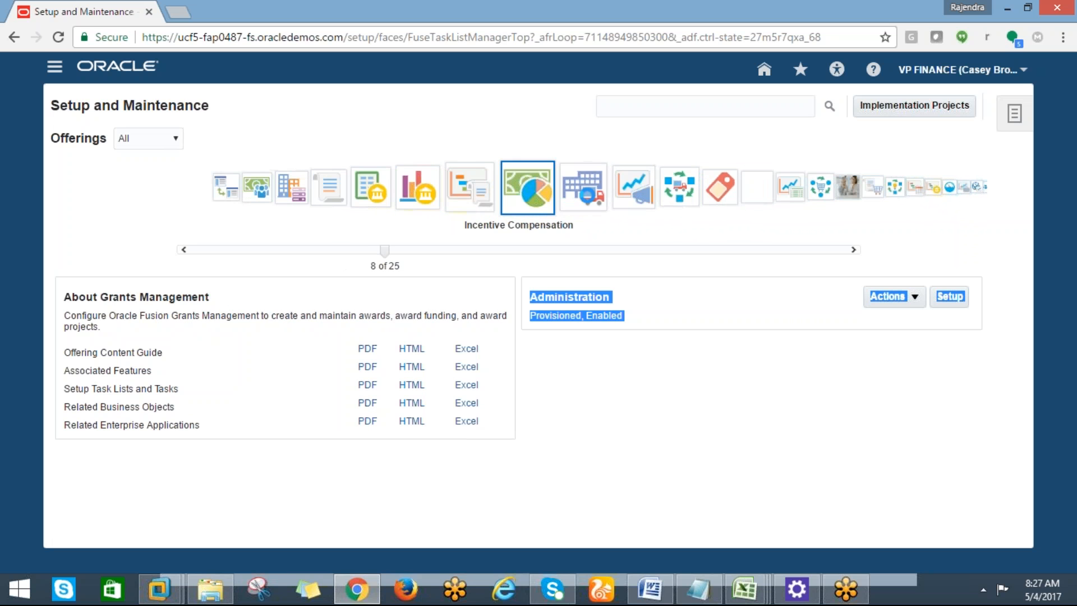
{"action": "left_click", "coordinate": [578, 201]}
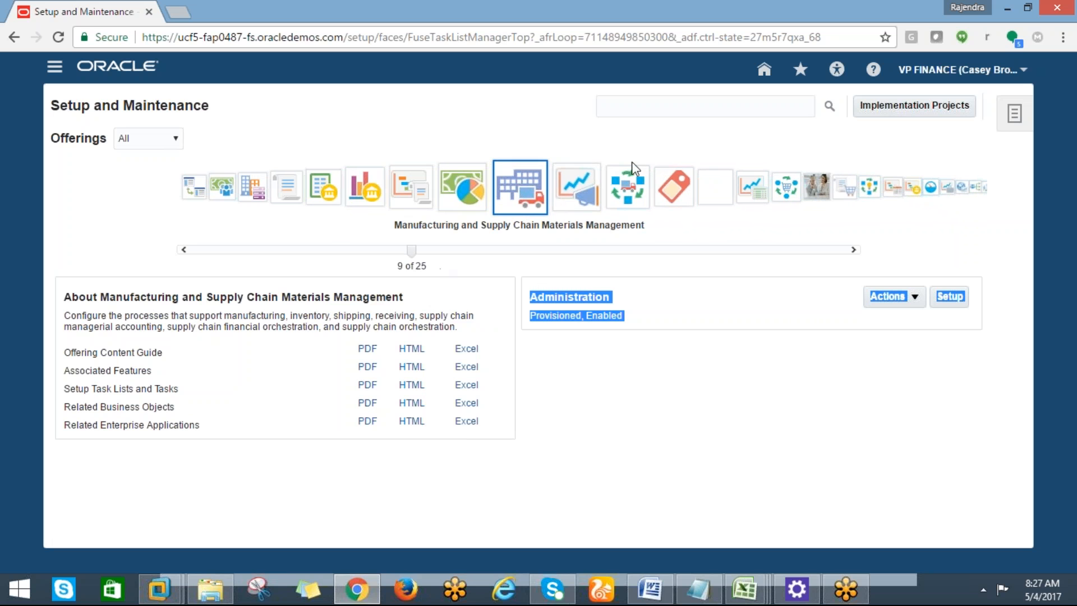
{"action": "left_click", "coordinate": [564, 183]}
{"action": "left_click", "coordinate": [563, 193]}
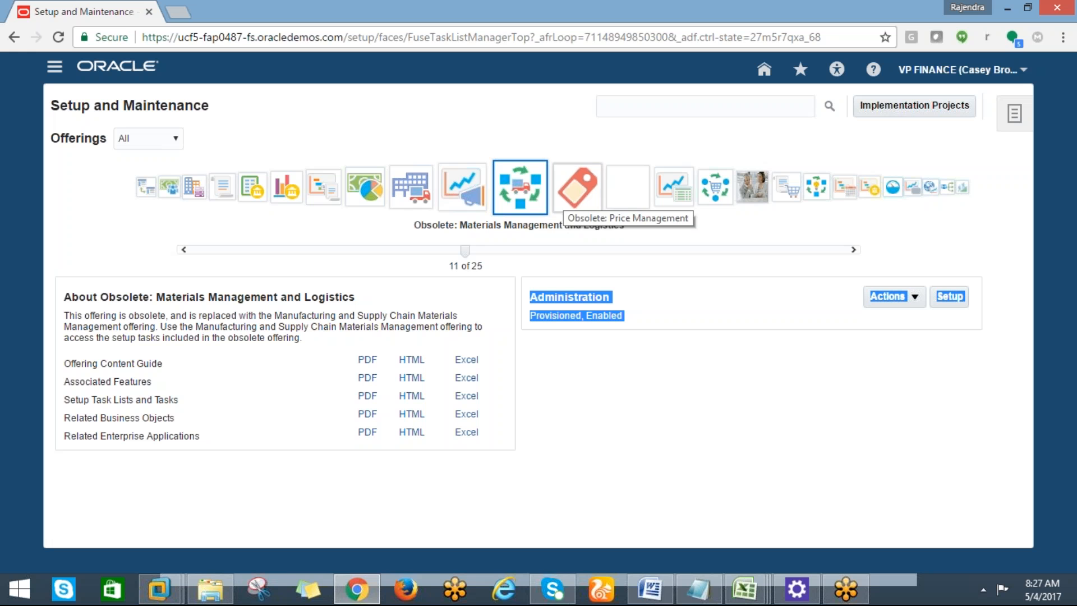
{"action": "left_click", "coordinate": [565, 200]}
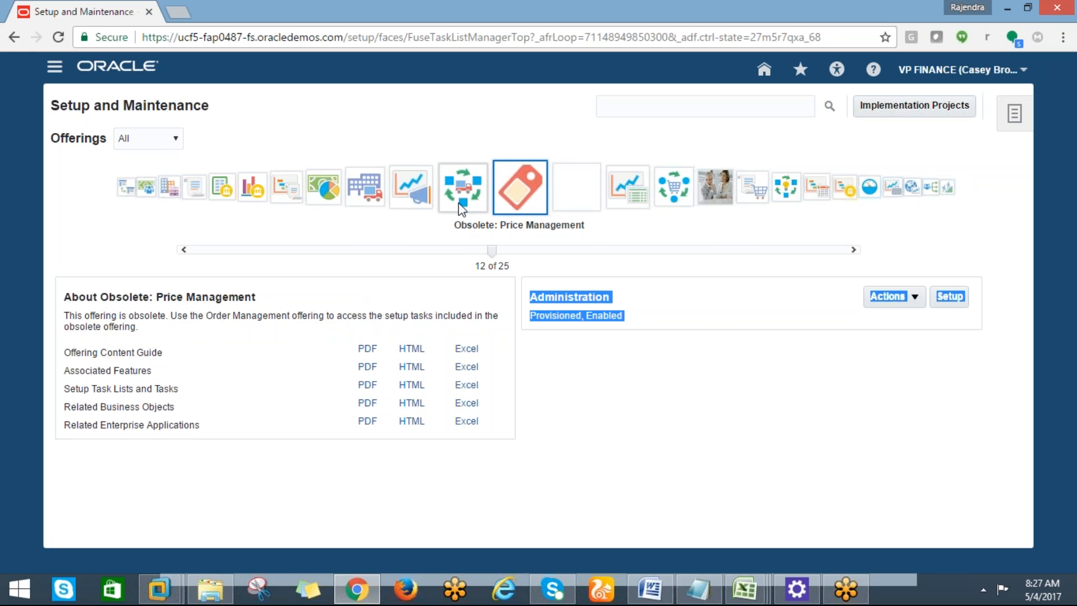
{"action": "left_click", "coordinate": [577, 190]}
{"action": "left_click", "coordinate": [577, 190]}
{"action": "left_click", "coordinate": [578, 190]}
{"action": "left_click", "coordinate": [578, 190]}
Continue through PRM, Project Execution Management, Risk and Controls and Sales to Workforce Development.
{"action": "left_click", "coordinate": [589, 203]}
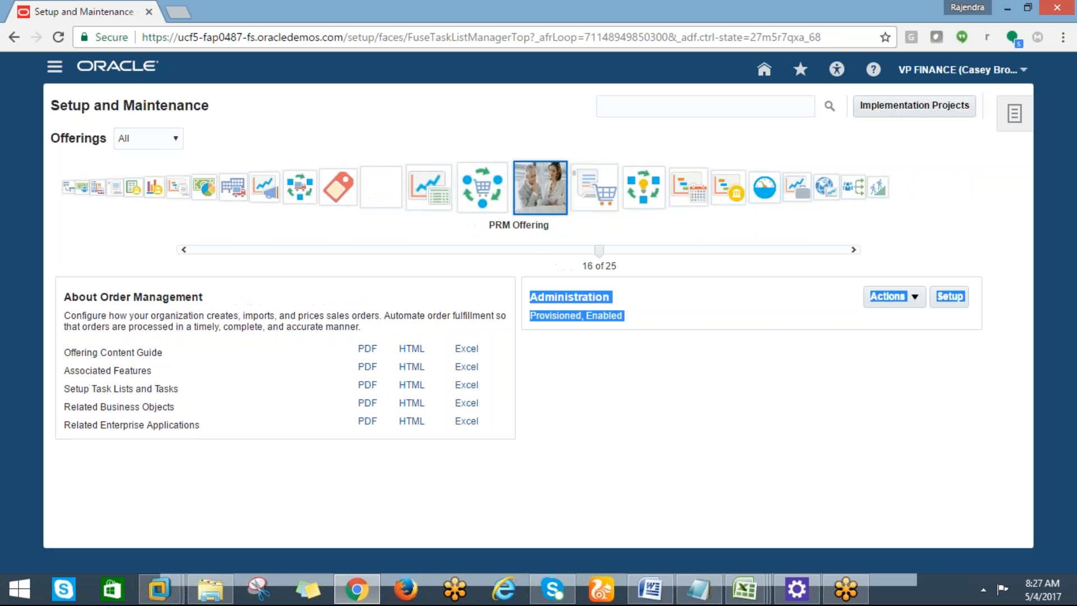
{"action": "left_click", "coordinate": [589, 203]}
{"action": "left_click", "coordinate": [588, 205]}
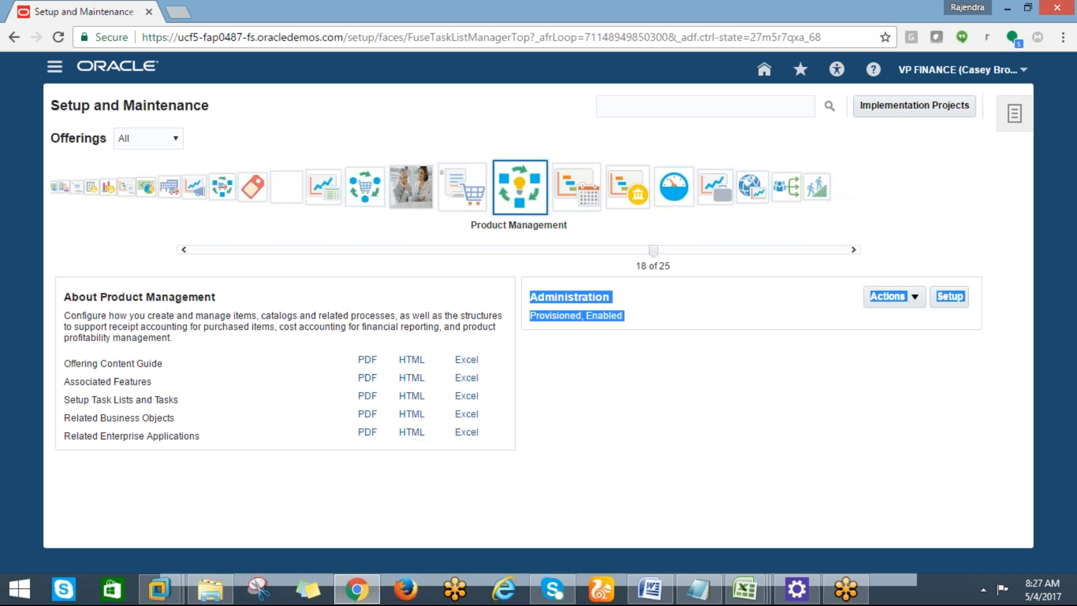
{"action": "left_click", "coordinate": [587, 205]}
{"action": "left_click", "coordinate": [575, 191]}
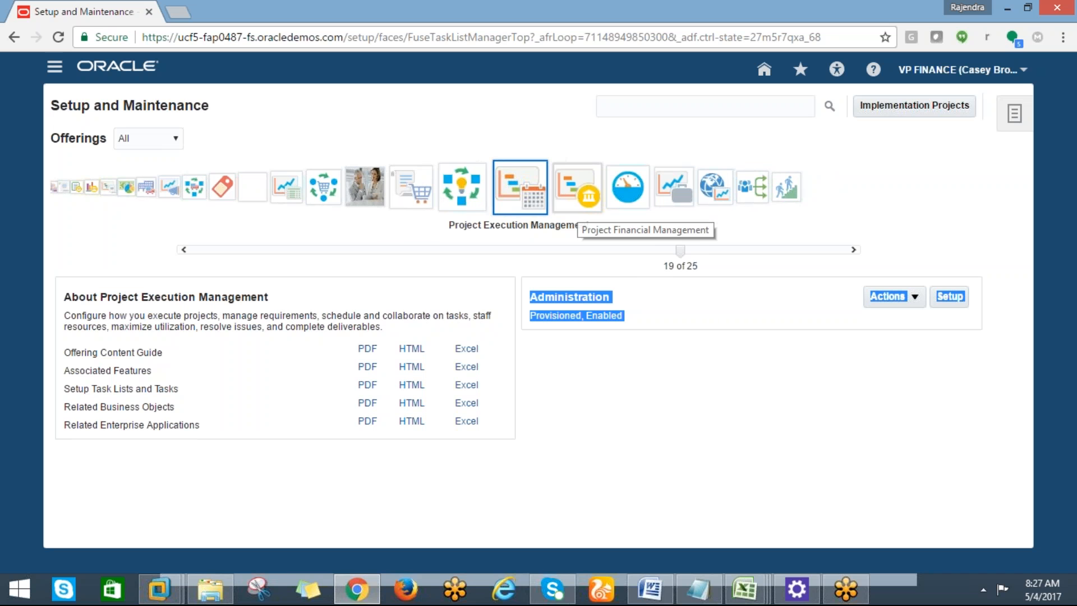
{"action": "left_click", "coordinate": [617, 193]}
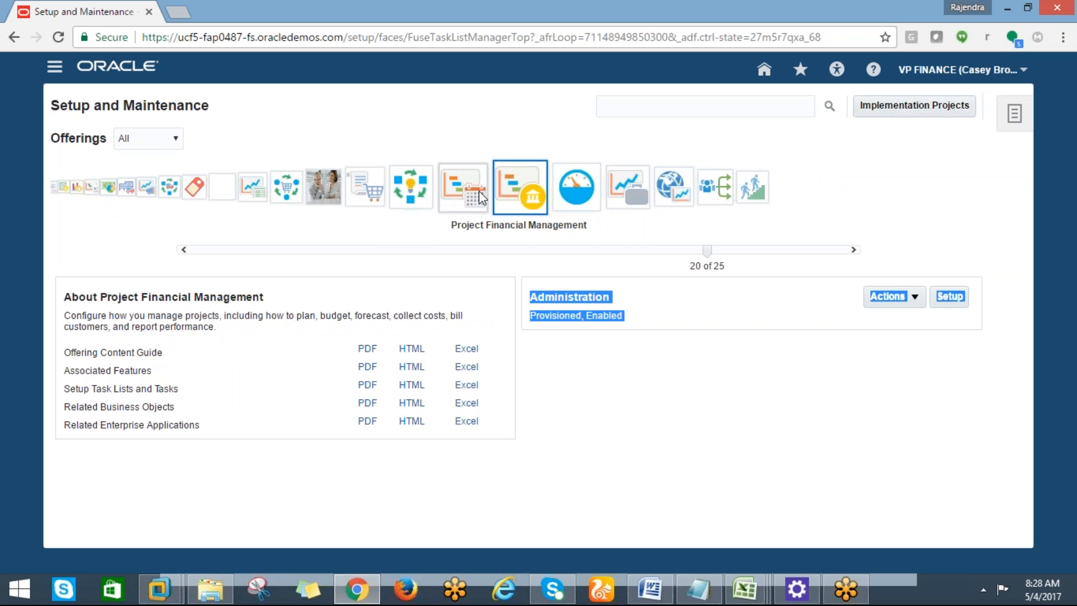
{"action": "left_click", "coordinate": [561, 194]}
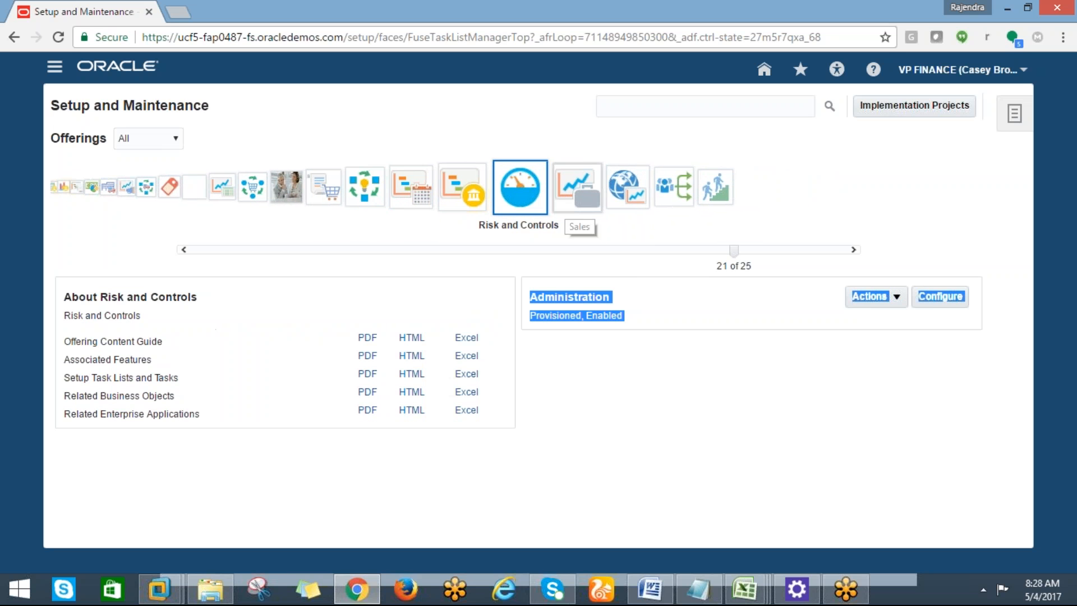
{"action": "left_click", "coordinate": [566, 209]}
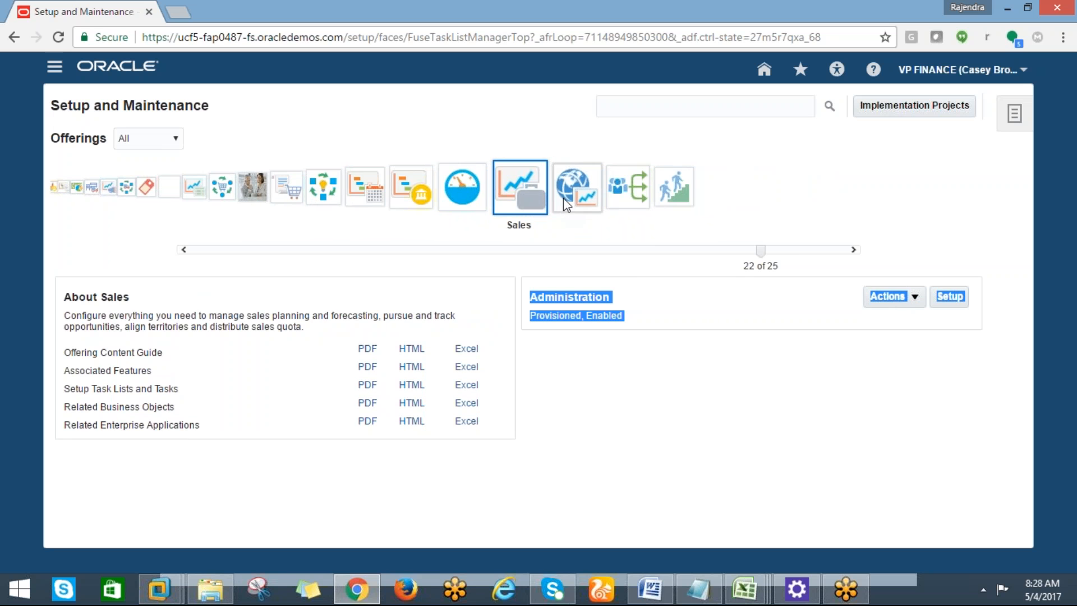
{"action": "left_click", "coordinate": [558, 198]}
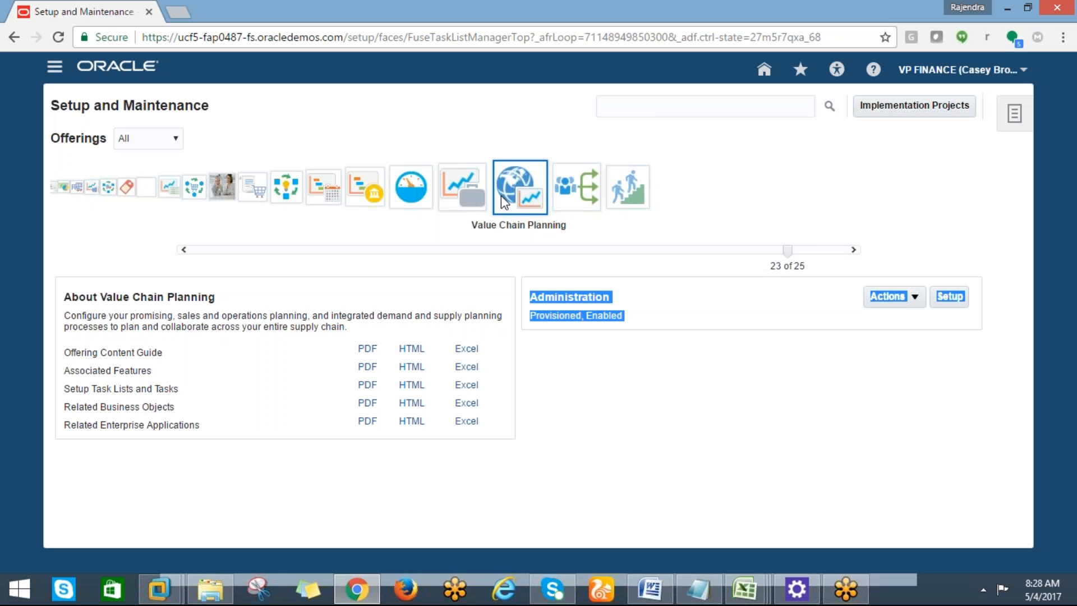
{"action": "left_click", "coordinate": [568, 197]}
{"action": "left_click", "coordinate": [578, 191]}
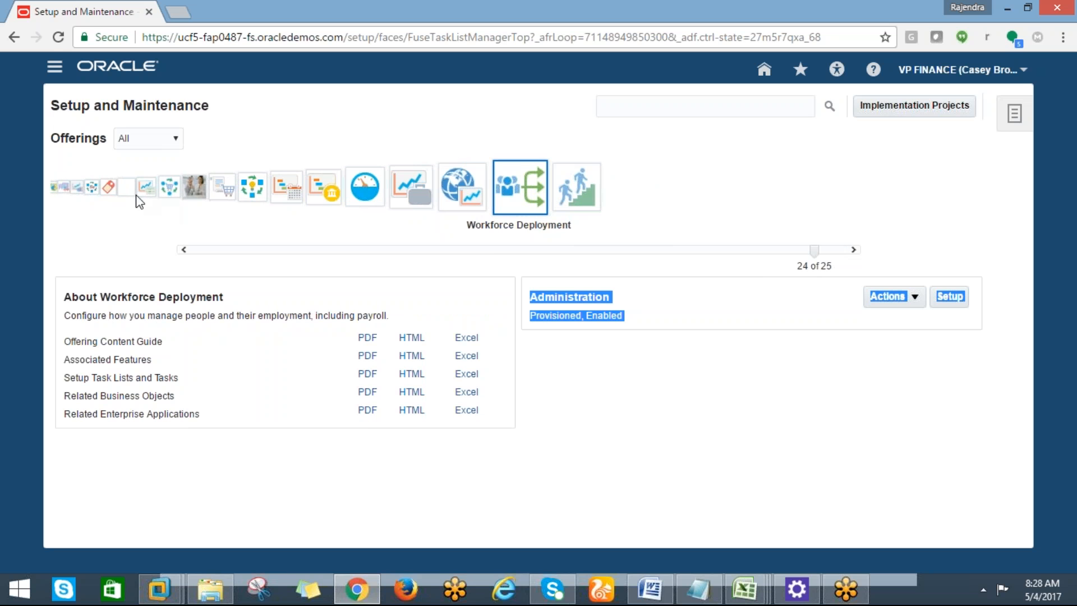
Jump back through earlier offerings and select the Financials offering, 5 of 25.
{"action": "left_click", "coordinate": [108, 187]}
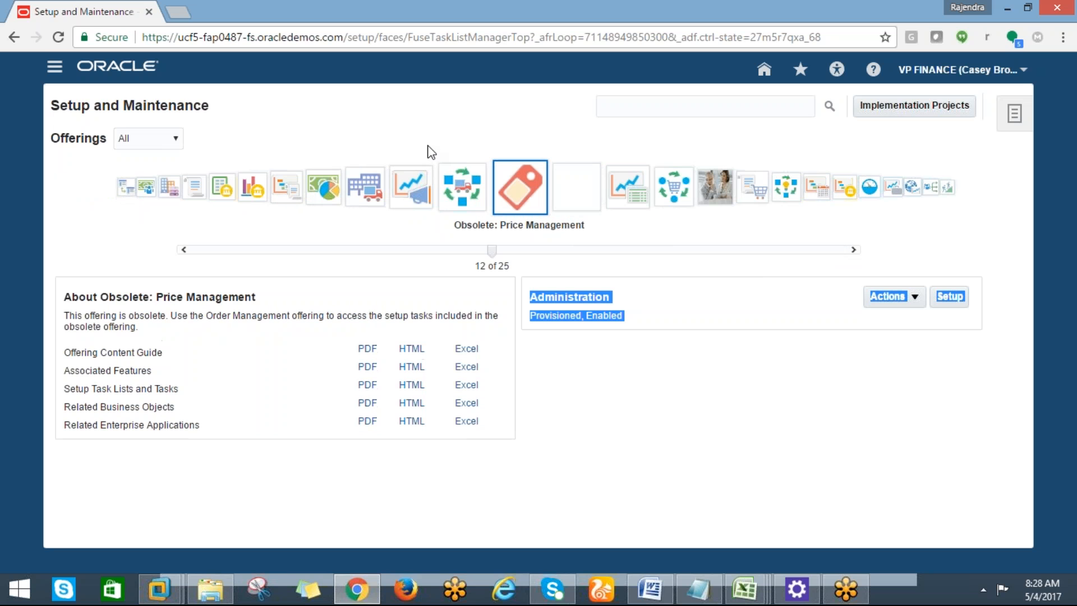
{"action": "left_click", "coordinate": [367, 191]}
{"action": "left_click", "coordinate": [369, 193]}
{"action": "left_click", "coordinate": [463, 188]}
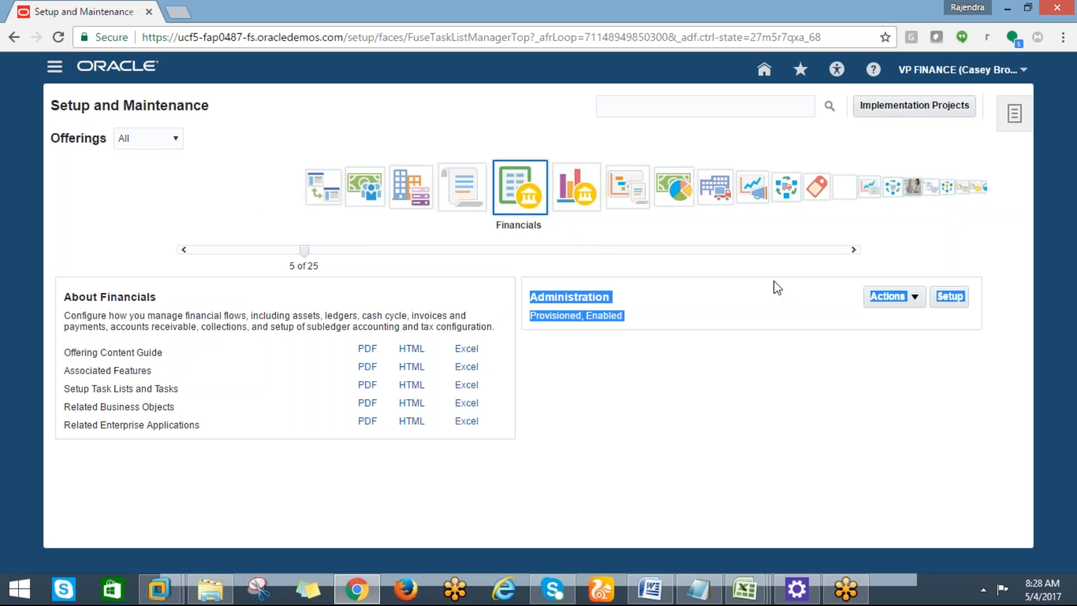
Open Setup: Financials from the Administration panel to list its functional areas, starting with Initial Users.
{"action": "left_click", "coordinate": [956, 297]}
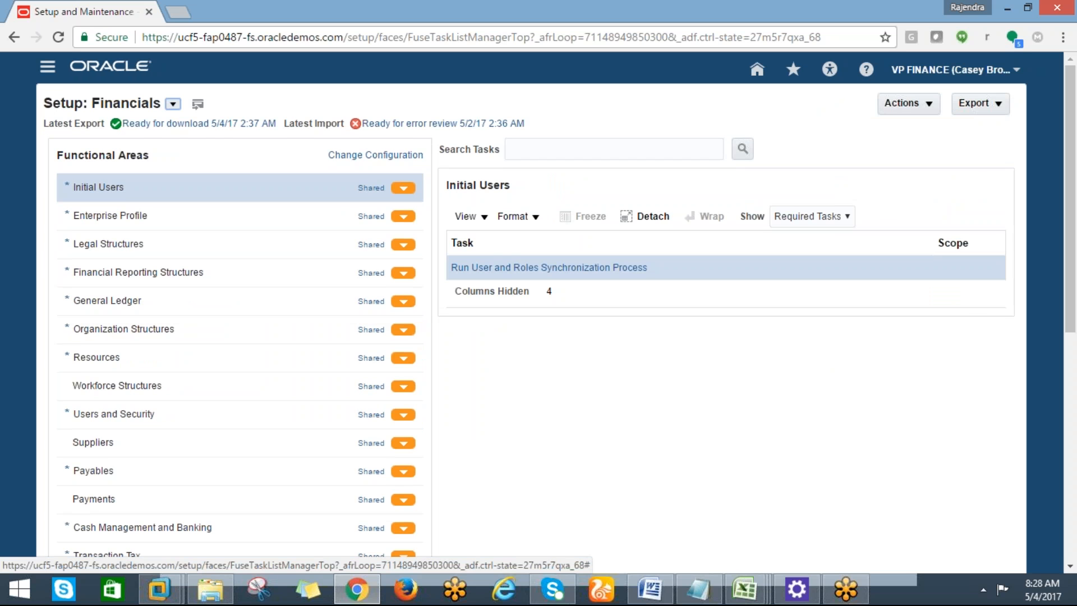
{"action": "left_click_drag", "start_coordinate": [1071, 270], "coordinate": [1072, 269]}
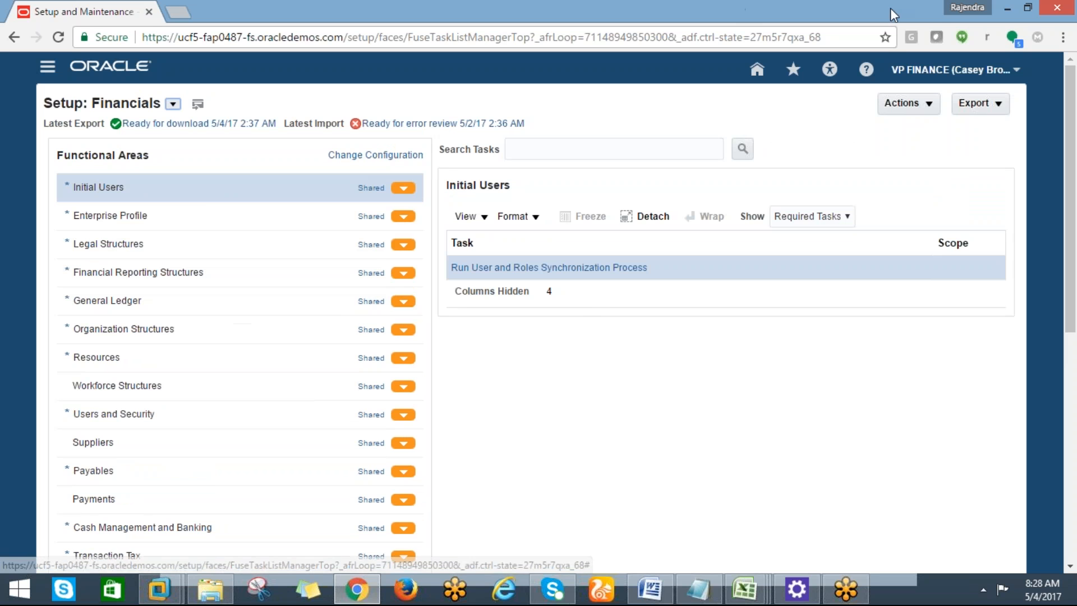
{"action": "left_click", "coordinate": [981, 16]}
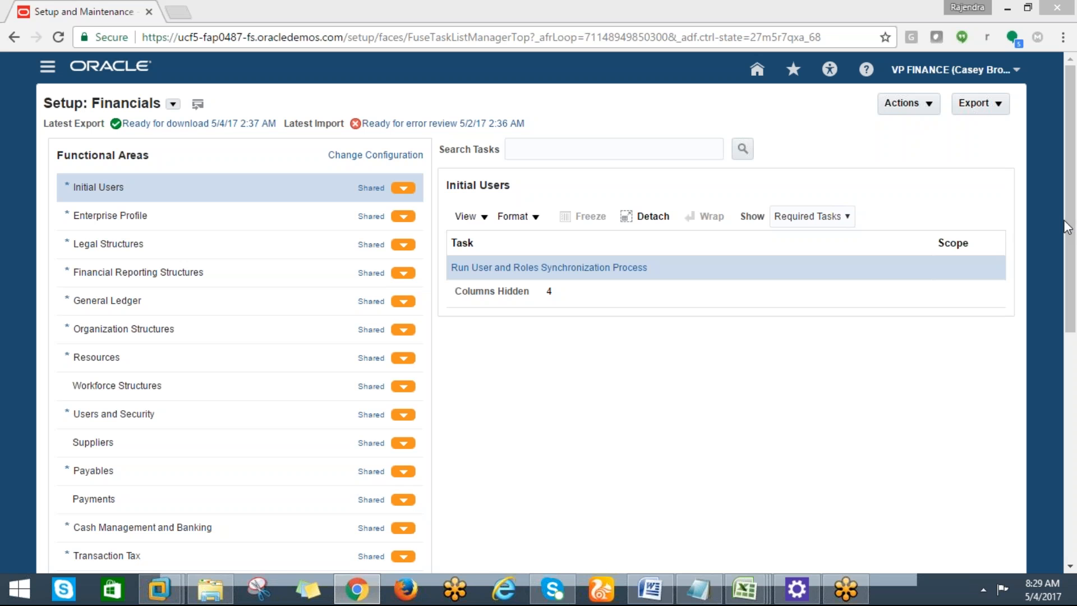
Bring up the Book1 workbook and review the EBS versus CLOUD notes in cells C14, C15 and E14.
{"action": "mouse_move", "coordinate": [748, 595]}
{"action": "left_click", "coordinate": [858, 507]}
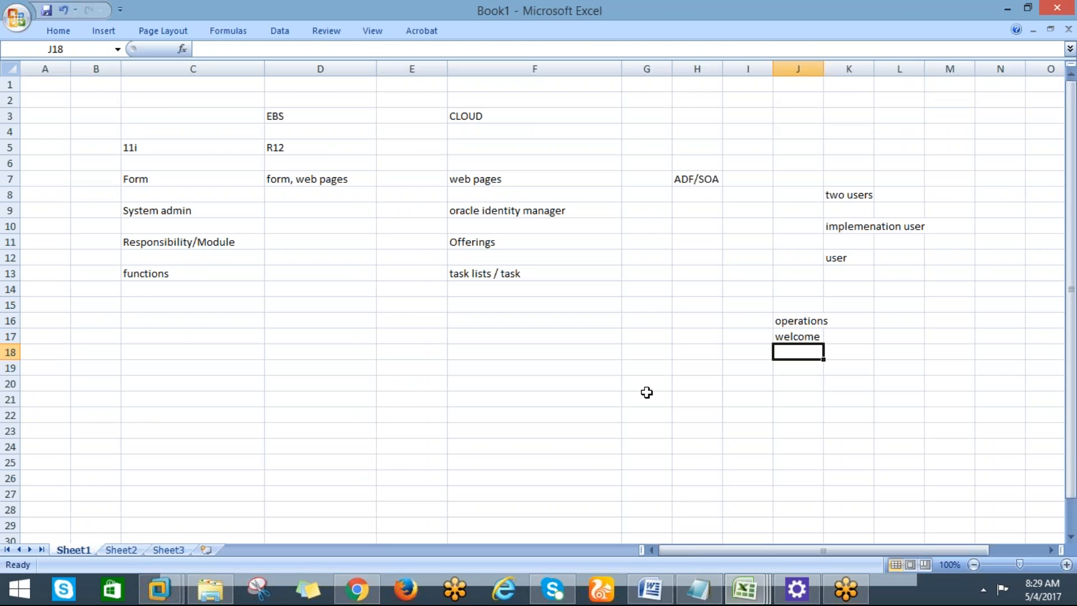
{"action": "left_click", "coordinate": [311, 241]}
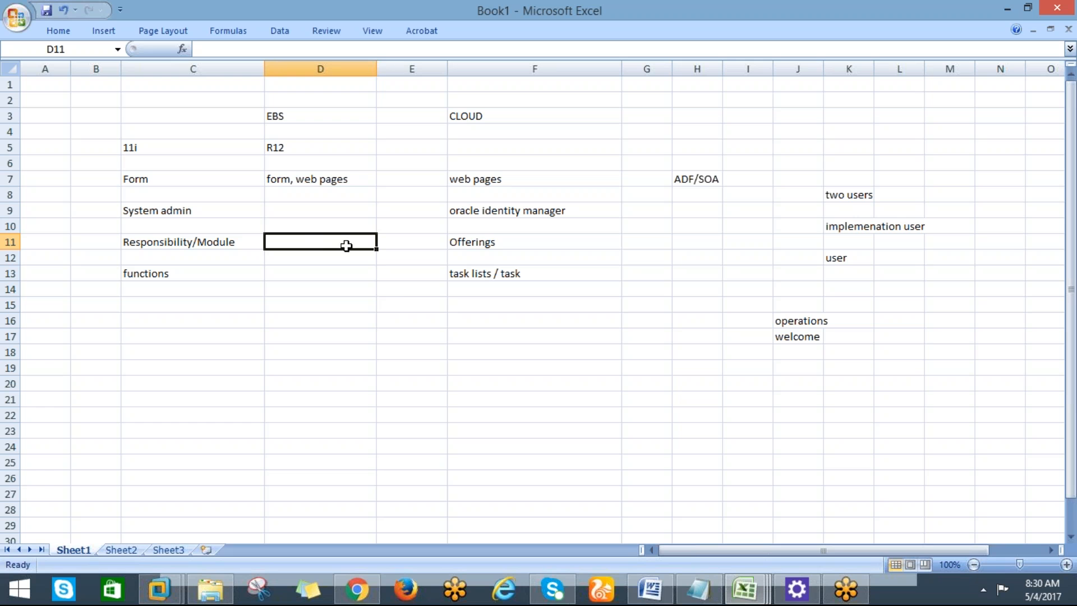
{"action": "left_click", "coordinate": [402, 288]}
{"action": "left_click", "coordinate": [292, 289]}
{"action": "left_click", "coordinate": [169, 291]}
{"action": "left_click", "coordinate": [167, 304]}
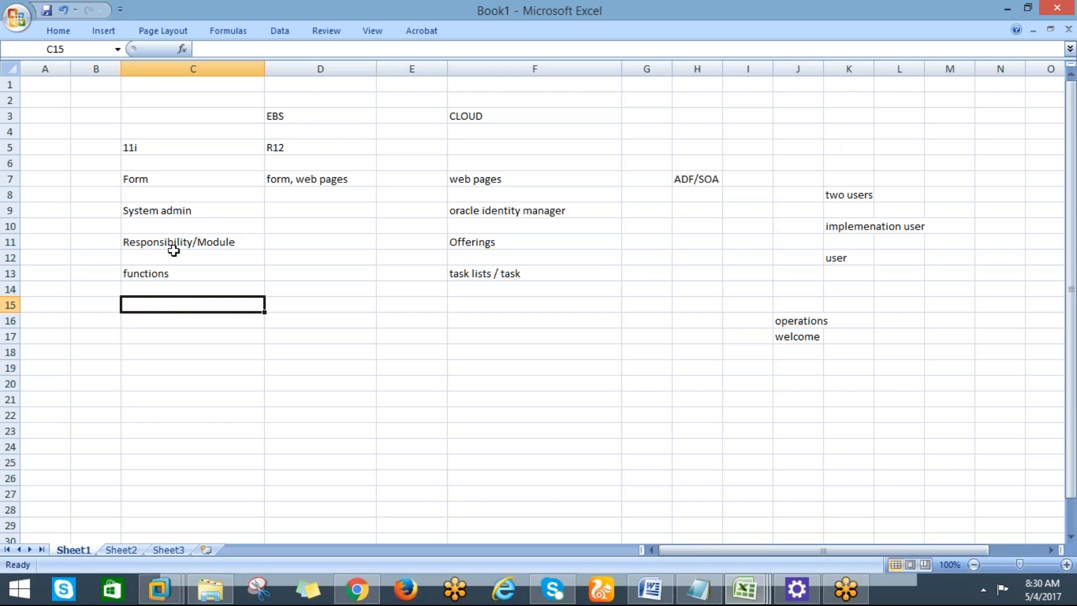
Review the task-list notes in cells F14 and F16, then return to the Oracle Financials setup page.
{"action": "left_click", "coordinate": [187, 288]}
{"action": "left_click", "coordinate": [317, 291]}
{"action": "left_click", "coordinate": [404, 287]}
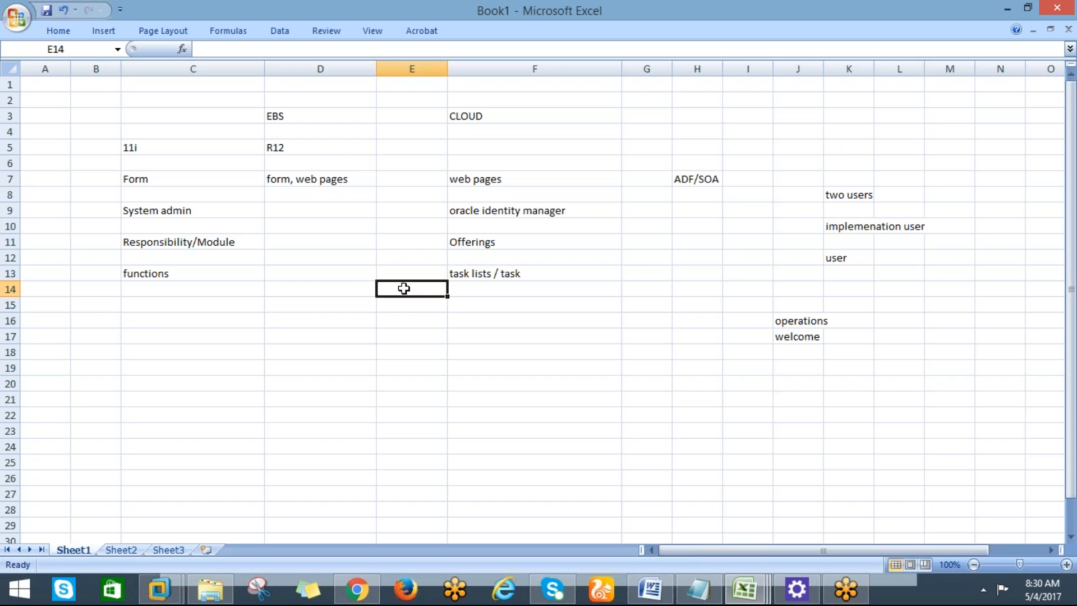
{"action": "left_click", "coordinate": [459, 293]}
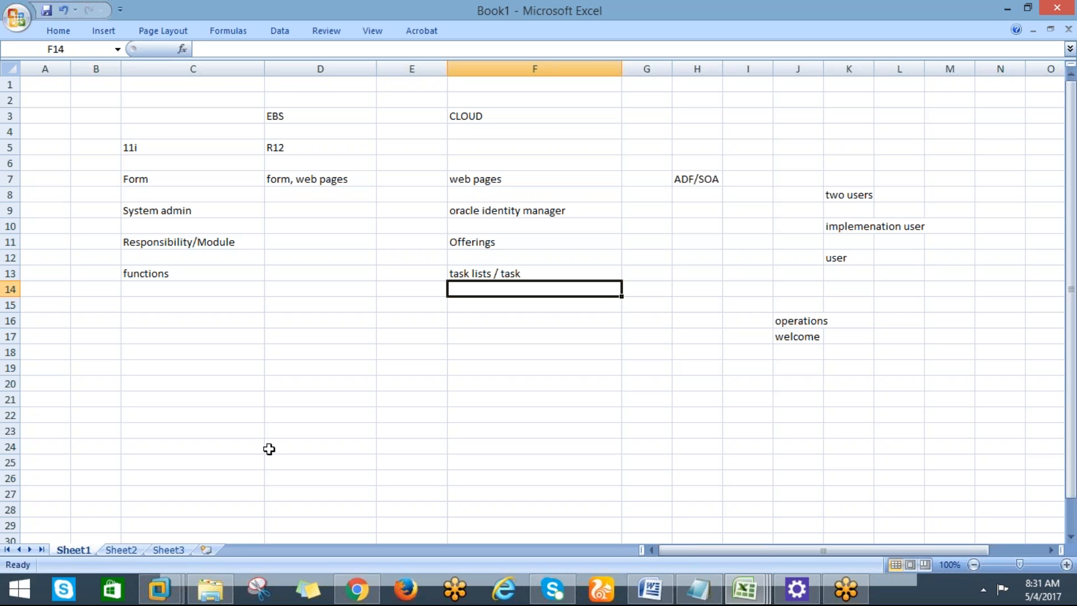
{"action": "left_click", "coordinate": [511, 317]}
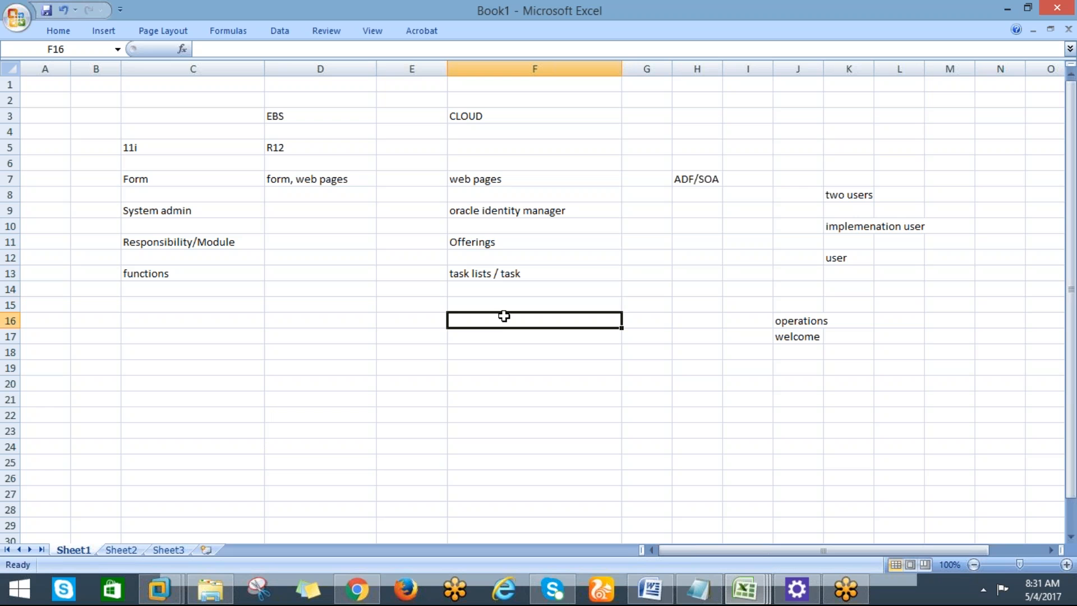
{"action": "left_click", "coordinate": [484, 292]}
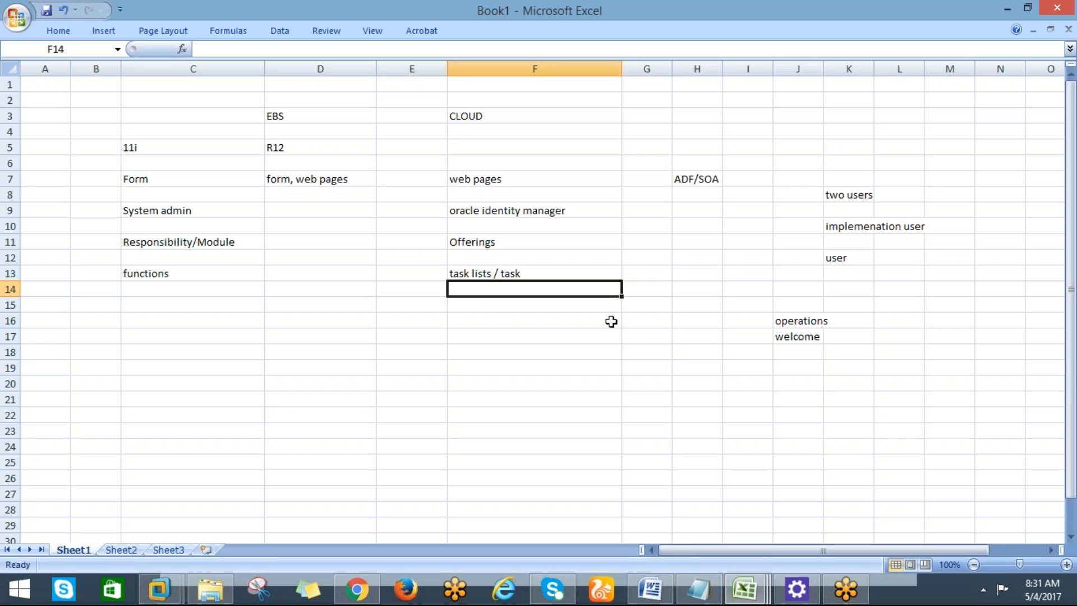
{"action": "left_click", "coordinate": [355, 593]}
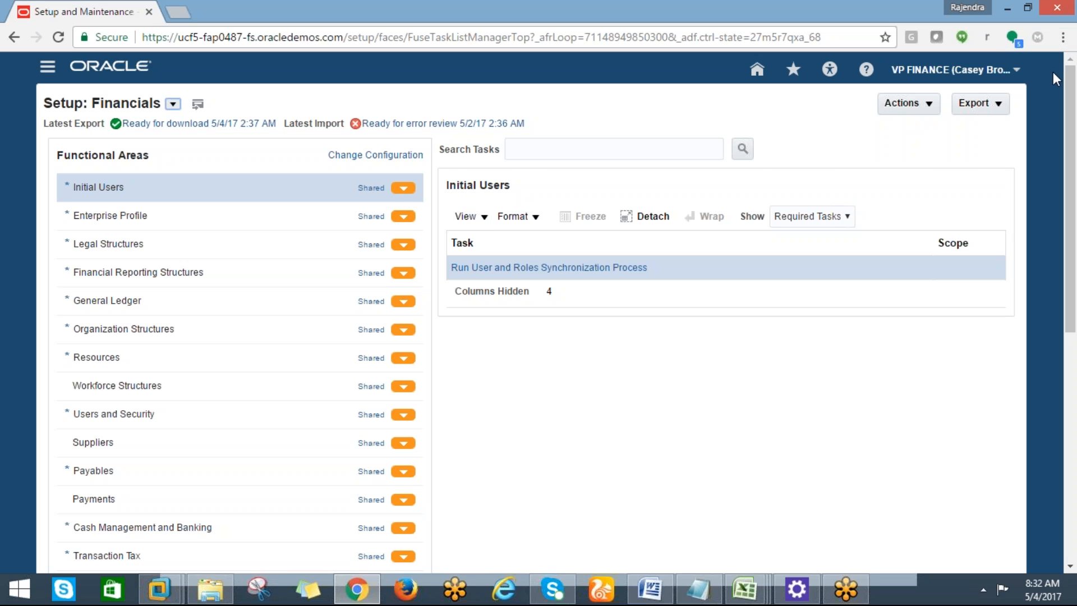
Focus the Search Tasks box, then open the user name's Settings and Actions menu.
{"action": "key", "text": "ctrl+a"}
{"action": "left_click", "coordinate": [987, 15]}
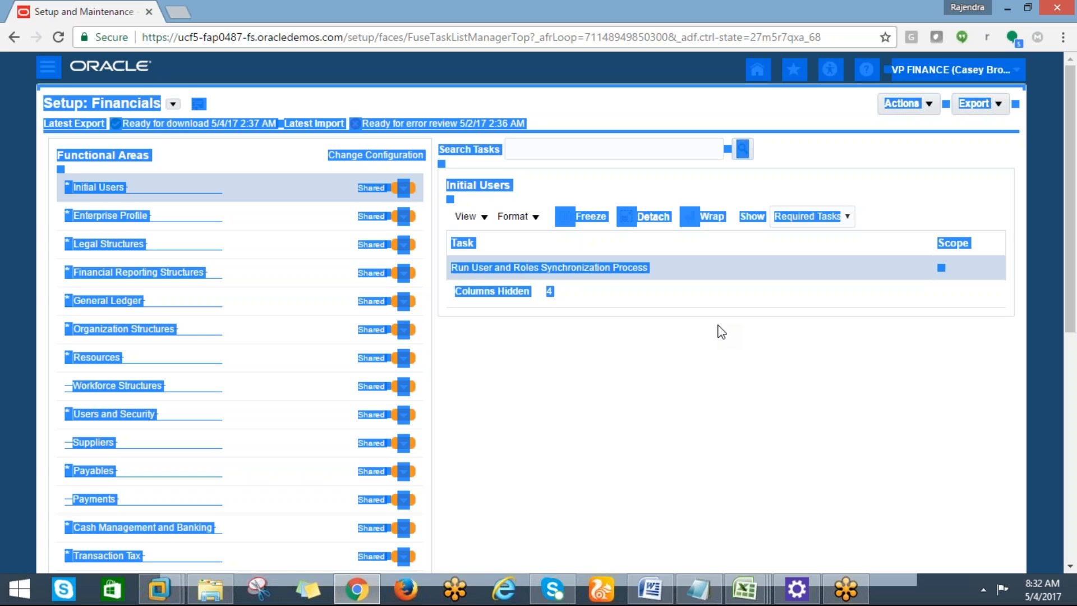
{"action": "left_click", "coordinate": [509, 150]}
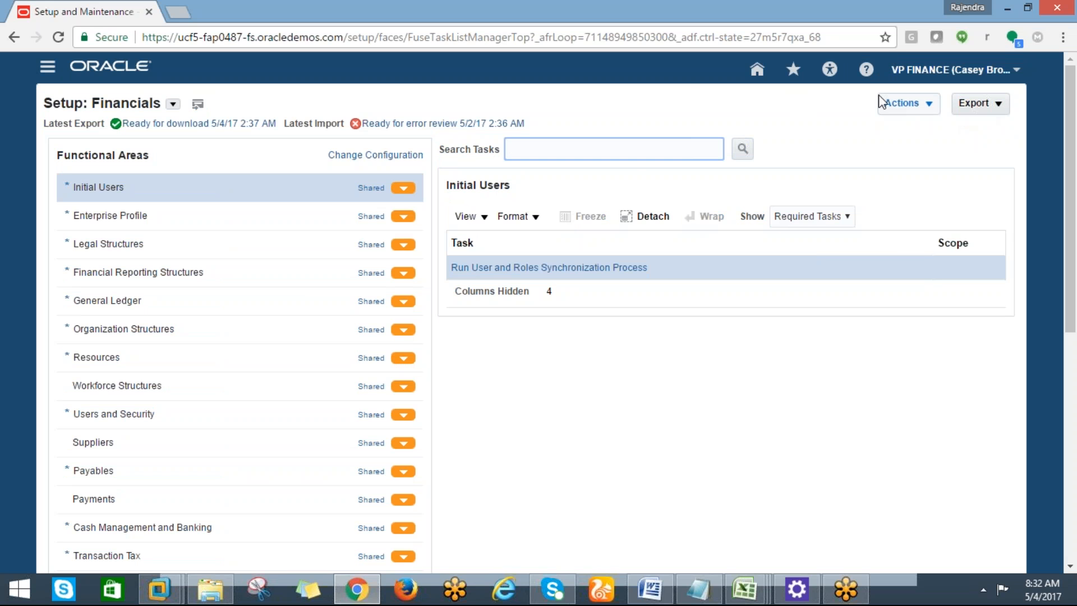
{"action": "left_click", "coordinate": [1016, 72]}
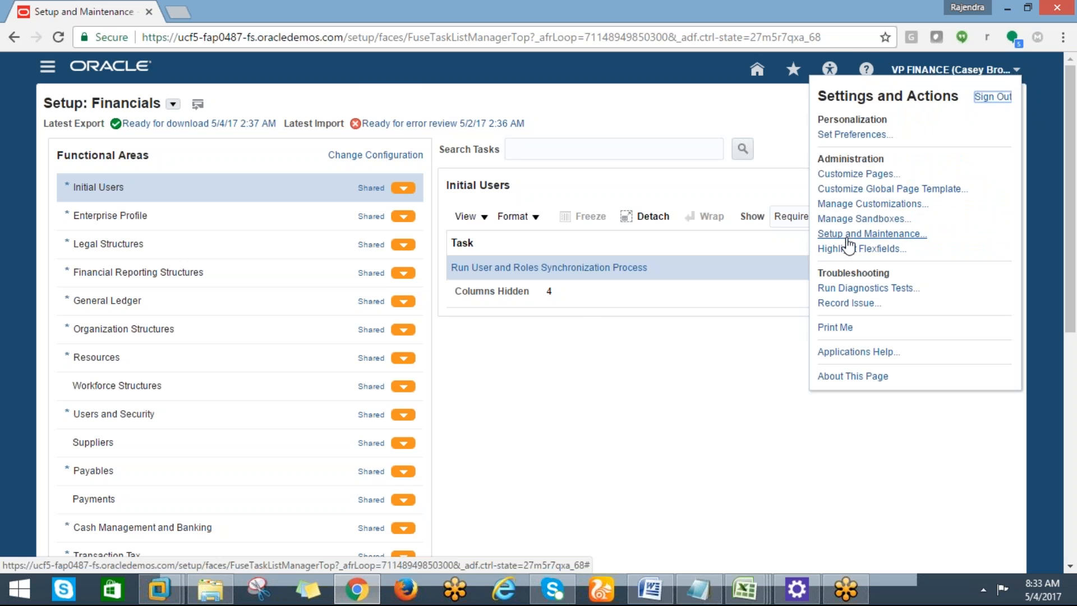
{"action": "left_click", "coordinate": [871, 234]}
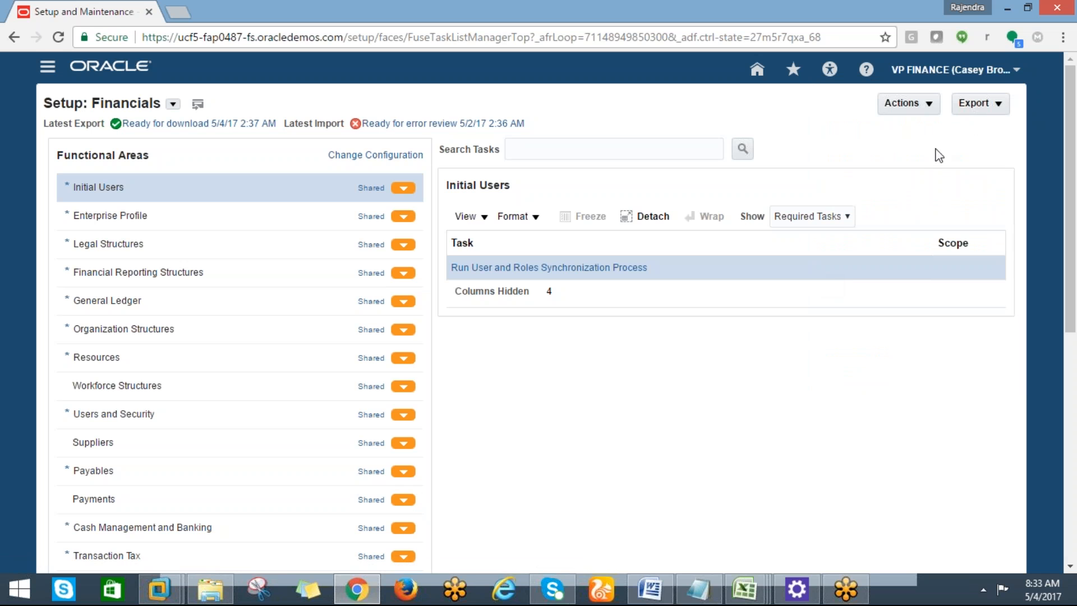
{"action": "left_click", "coordinate": [1015, 72]}
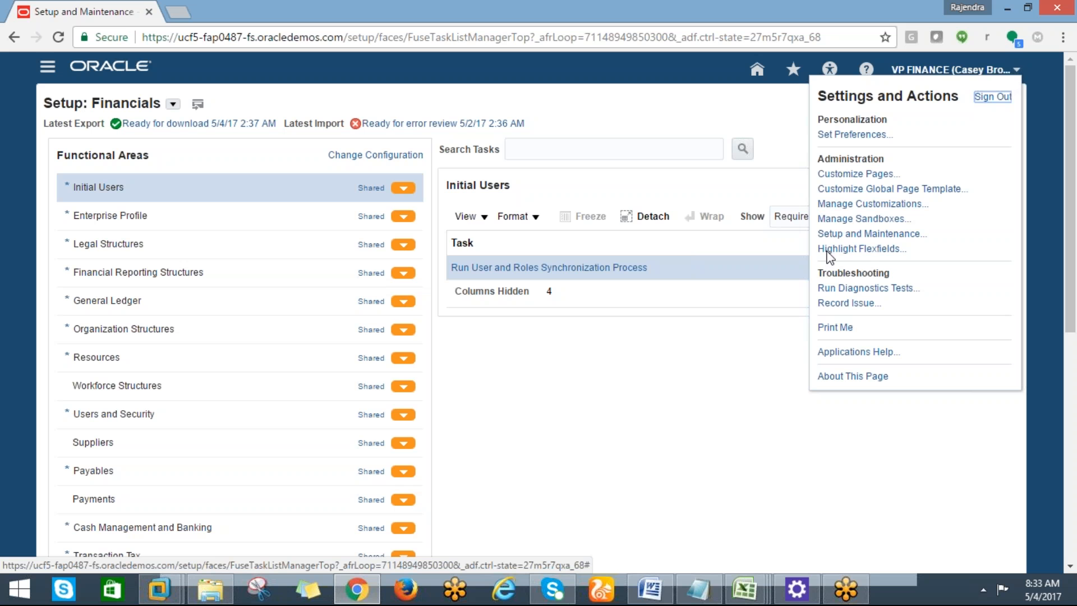
{"action": "left_click", "coordinate": [849, 236]}
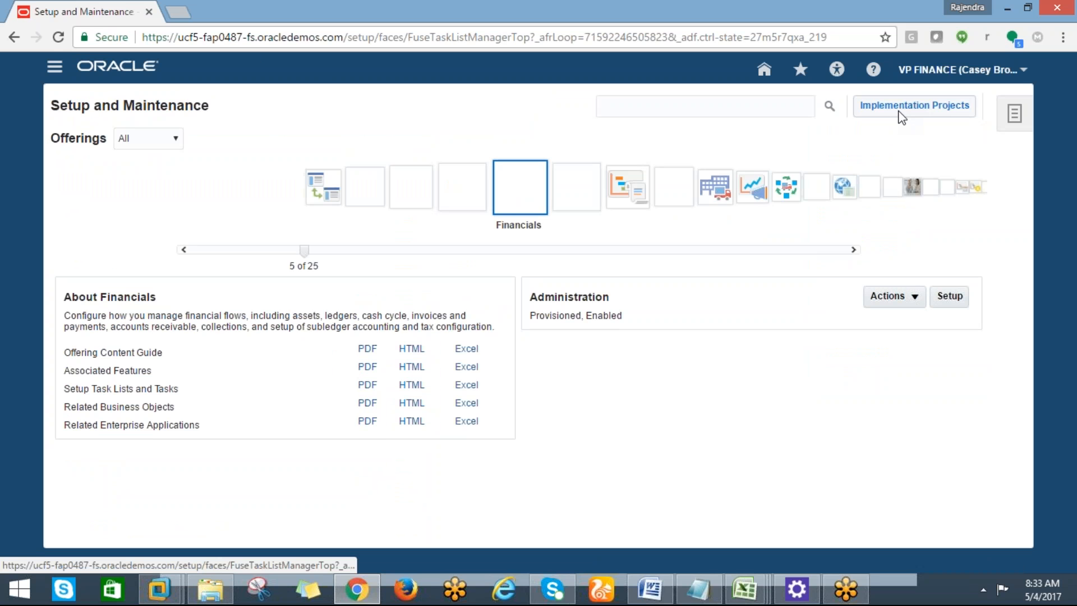
{"action": "left_click", "coordinate": [482, 195]}
{"action": "left_click", "coordinate": [409, 188]}
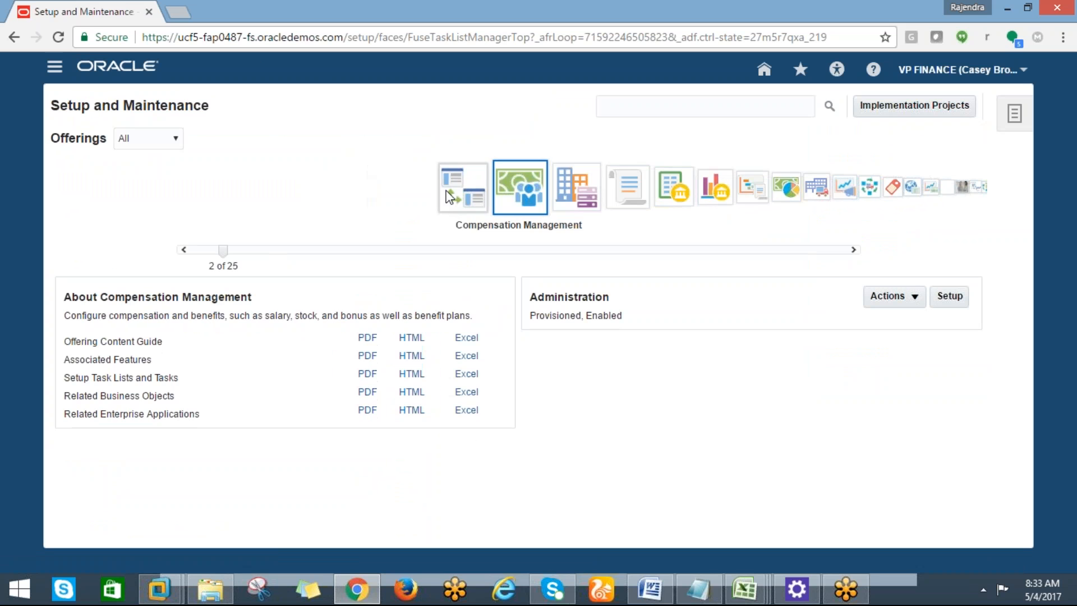
{"action": "left_click", "coordinate": [455, 196]}
{"action": "left_click", "coordinate": [568, 202]}
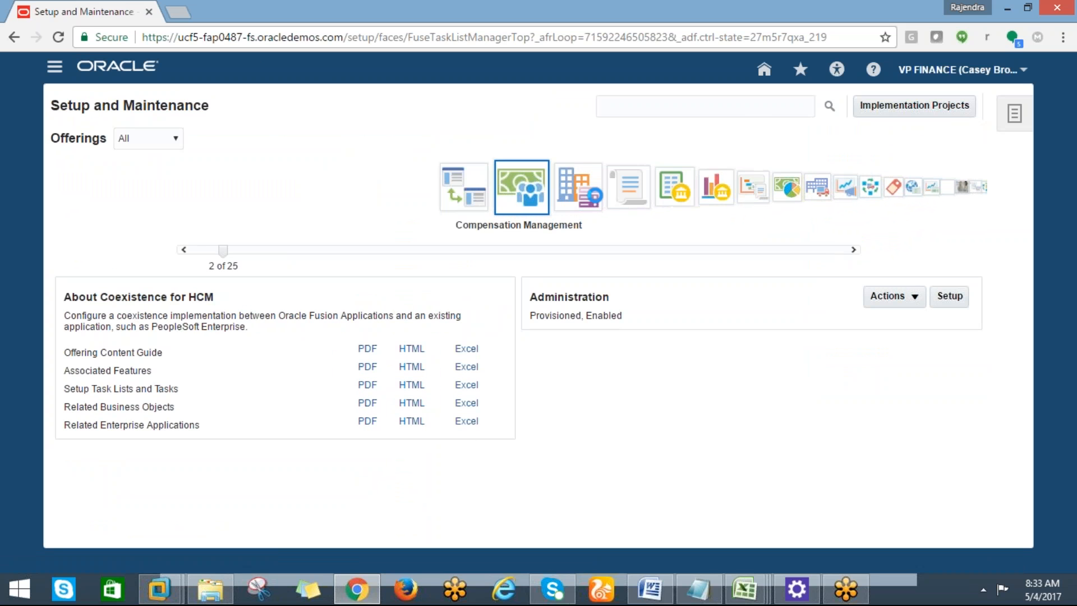
{"action": "left_click", "coordinate": [591, 195]}
{"action": "left_click", "coordinate": [589, 201]}
{"action": "left_click", "coordinate": [589, 201]}
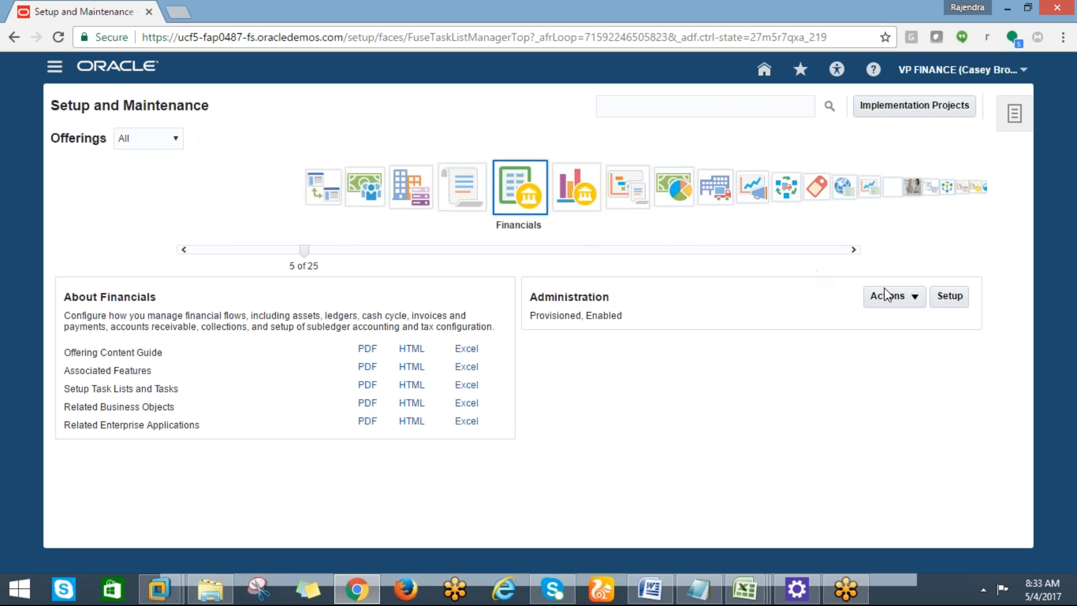
{"action": "left_click", "coordinate": [947, 298]}
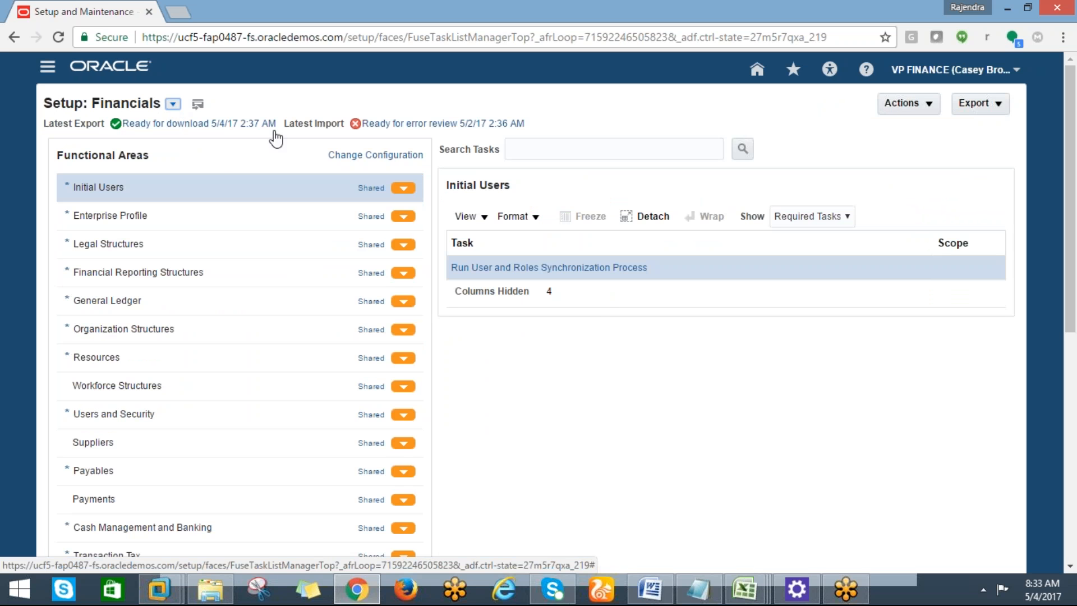
{"action": "left_click", "coordinate": [173, 104]}
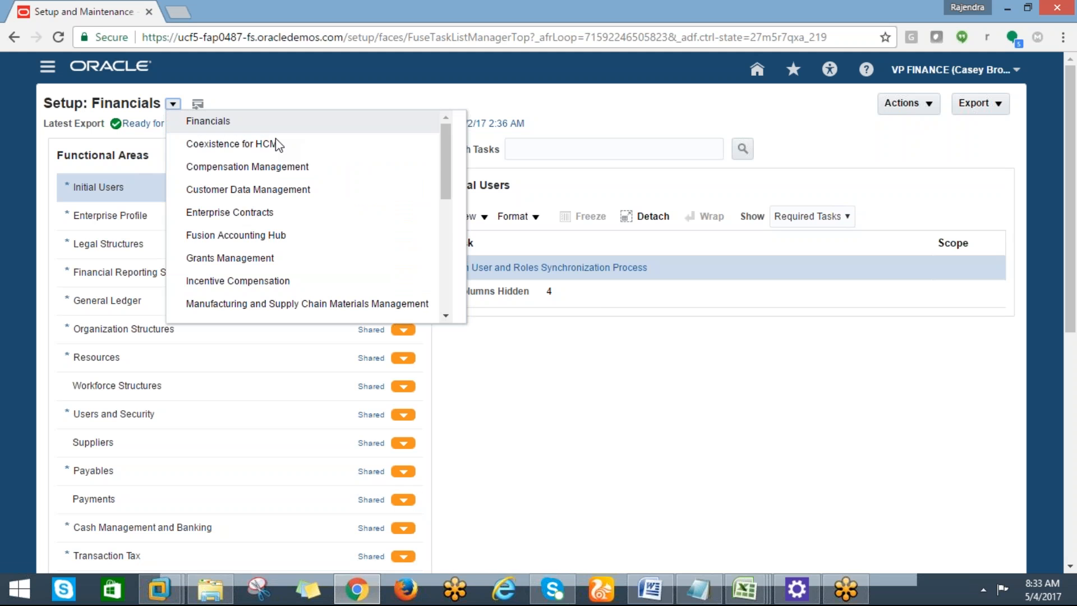
{"action": "scroll", "coordinate": [454, 166], "scroll_direction": "down", "scroll_amount": 3}
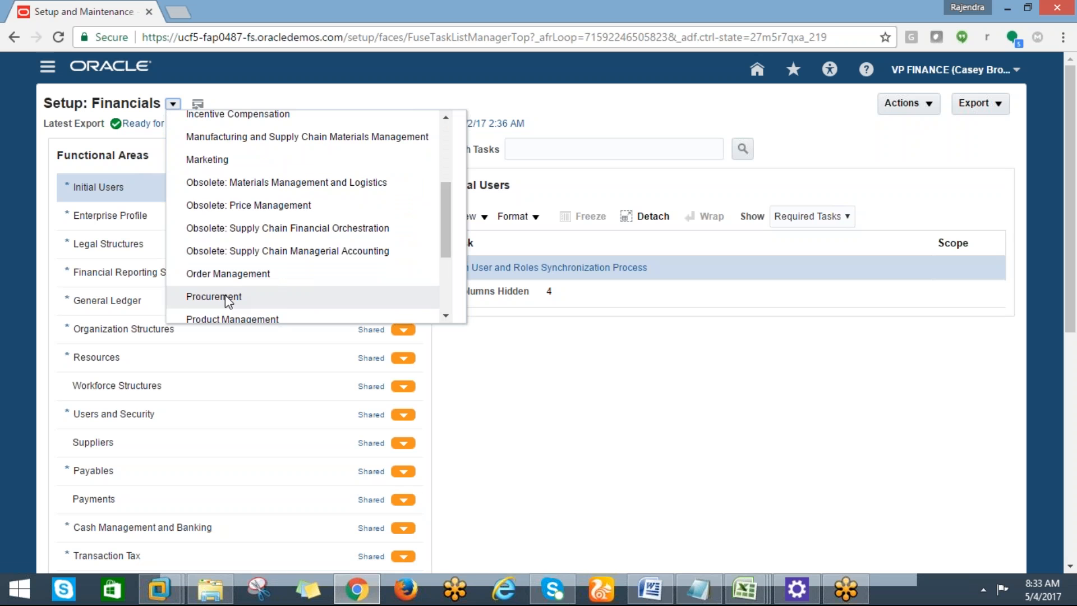
{"action": "left_click", "coordinate": [227, 297]}
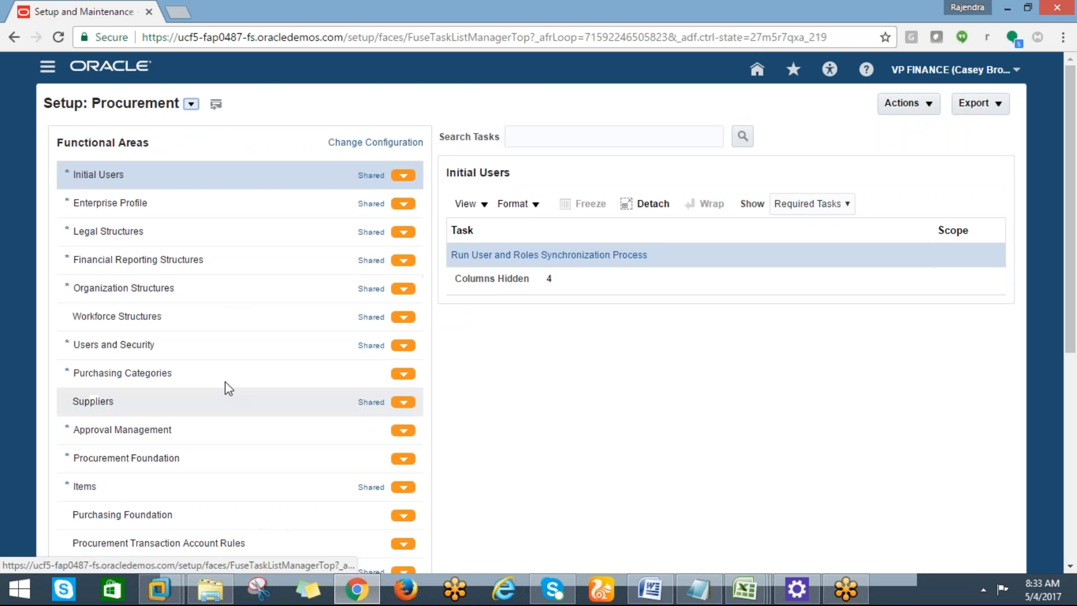
{"action": "left_click", "coordinate": [191, 104]}
{"action": "left_click_drag", "start_coordinate": [468, 196], "coordinate": [470, 297]}
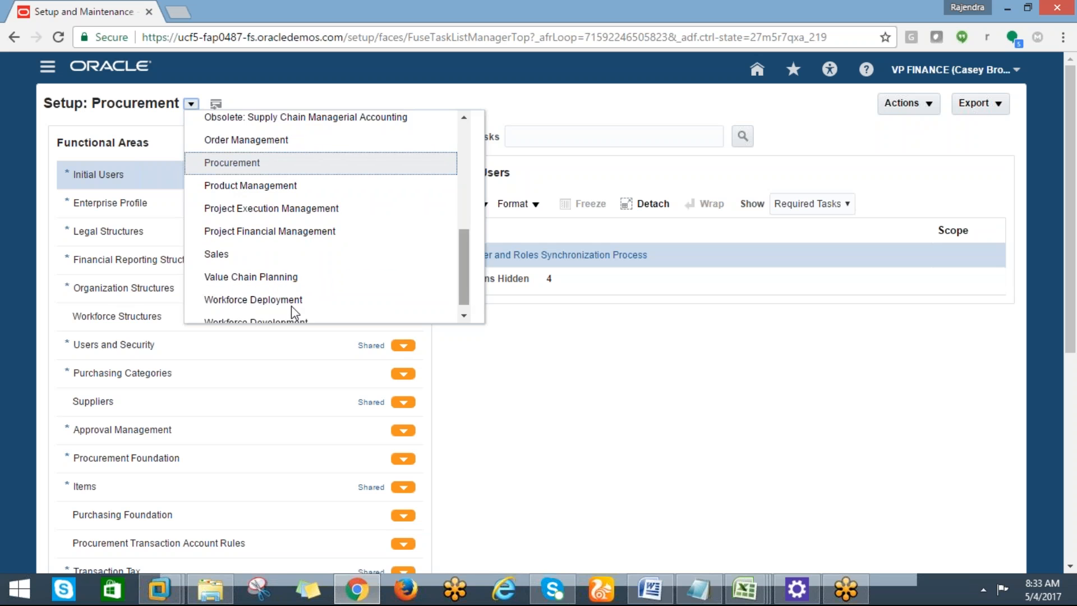
{"action": "left_click", "coordinate": [237, 305]}
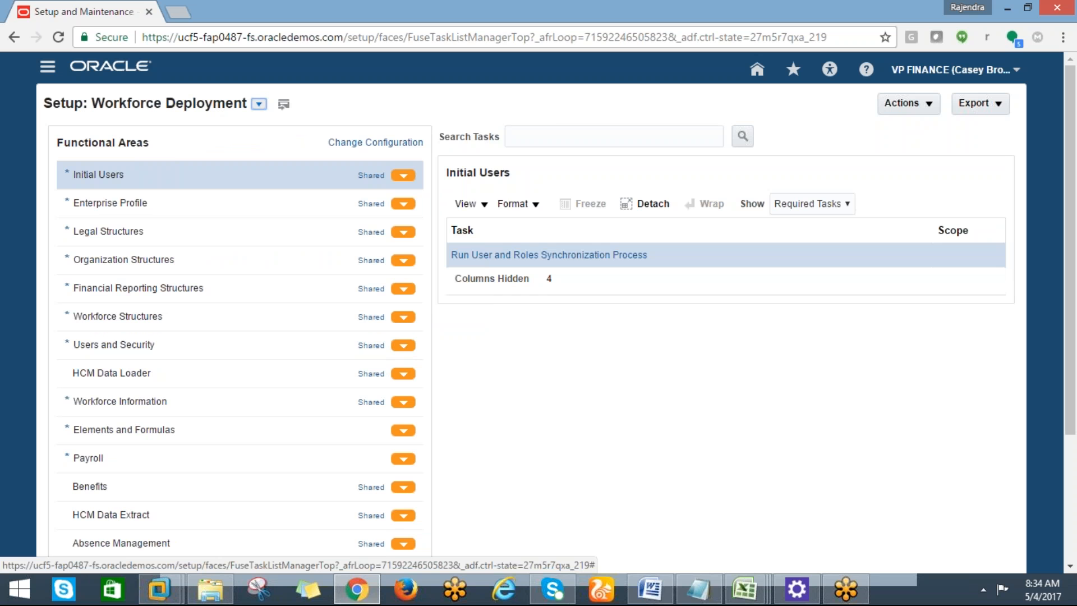
{"action": "left_click", "coordinate": [258, 103]}
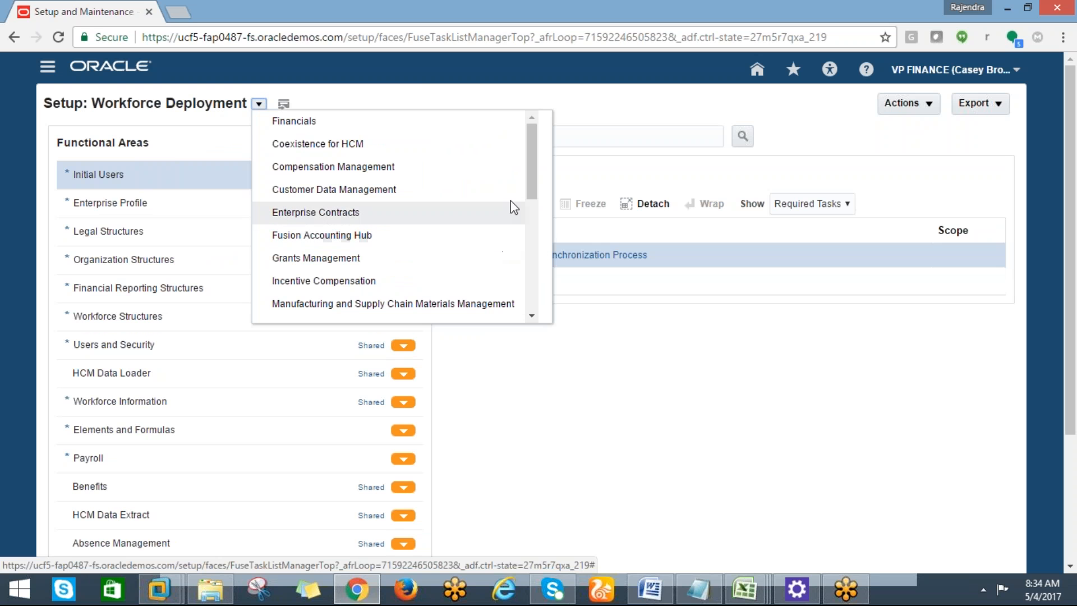
{"action": "left_click_drag", "start_coordinate": [530, 181], "coordinate": [530, 197]}
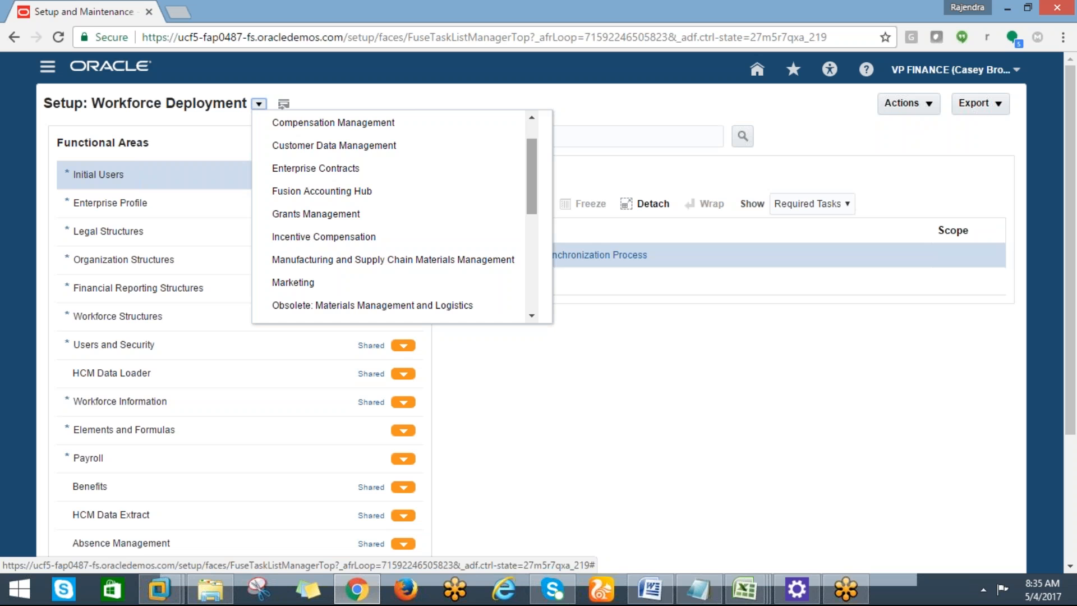
{"action": "left_click", "coordinate": [536, 218]}
{"action": "left_click", "coordinate": [536, 332]}
{"action": "left_click", "coordinate": [259, 104]}
{"action": "left_click", "coordinate": [337, 131]}
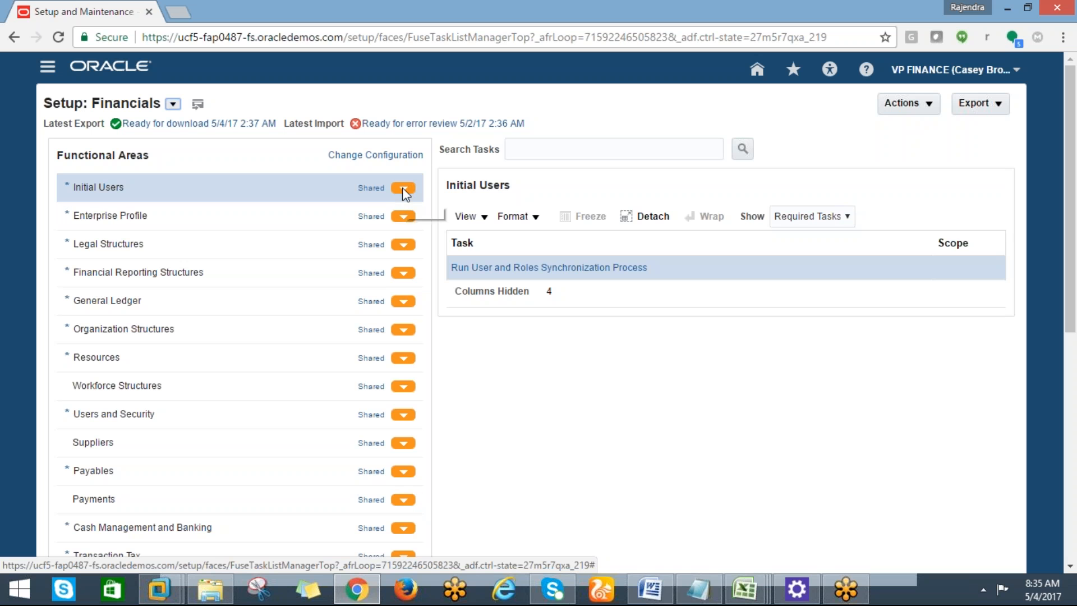
Set Show to All Tasks for Initial Users and Enterprise Profile functional areas.
{"action": "left_click", "coordinate": [846, 218]}
{"action": "left_click", "coordinate": [795, 236]}
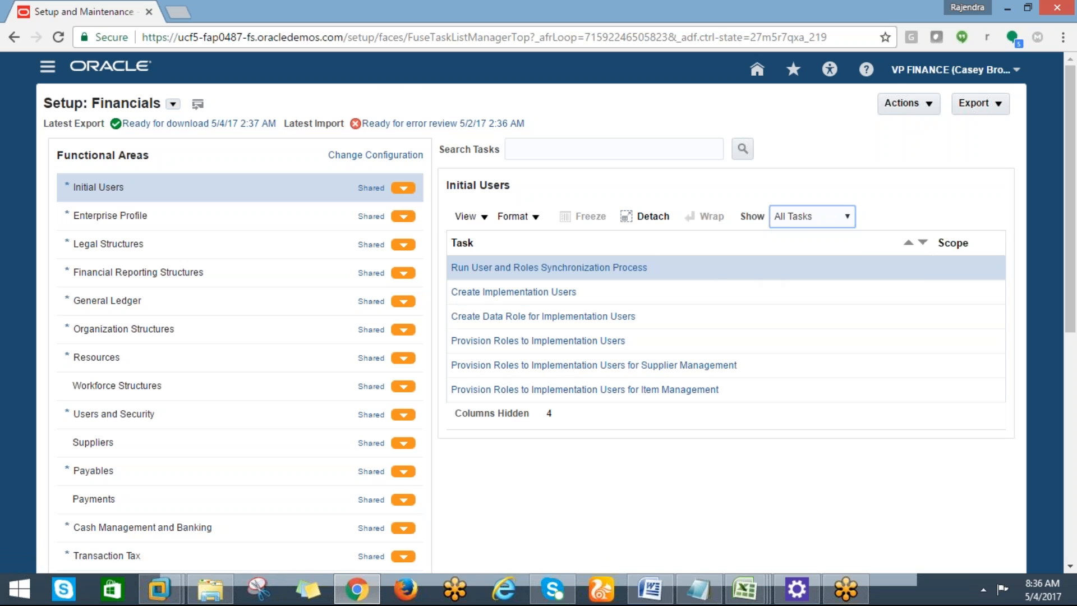
{"action": "left_click", "coordinate": [400, 217]}
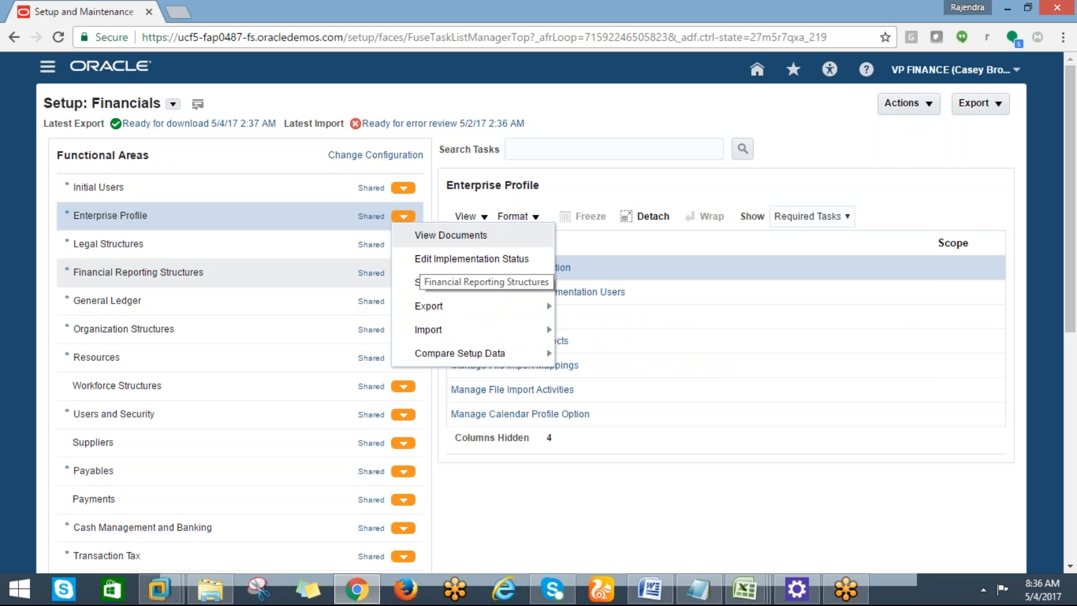
{"action": "left_click", "coordinate": [699, 365]}
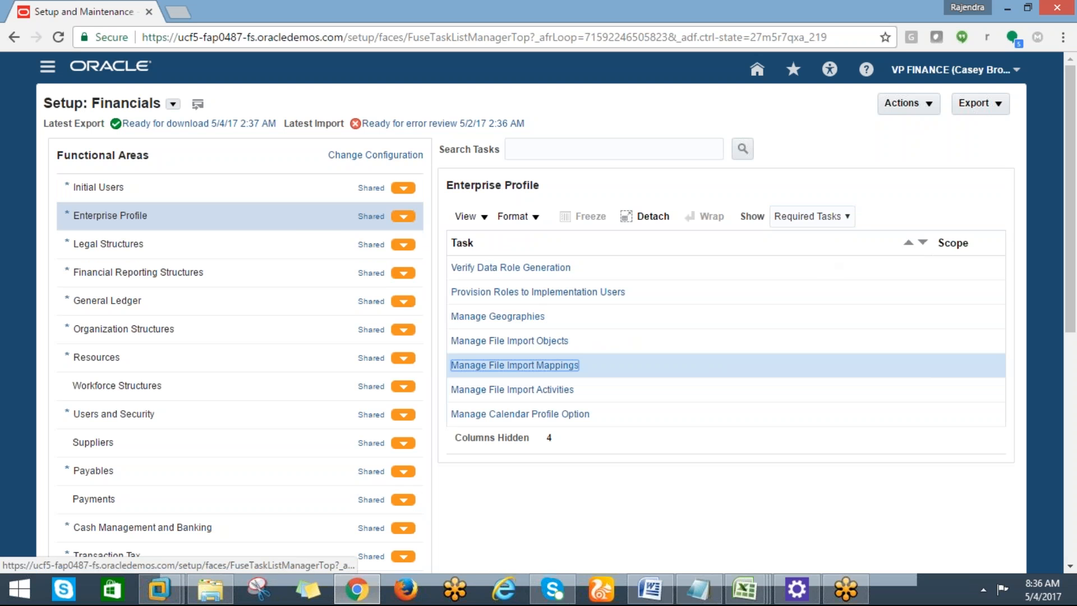
{"action": "left_click", "coordinate": [848, 216]}
{"action": "left_click", "coordinate": [788, 233]}
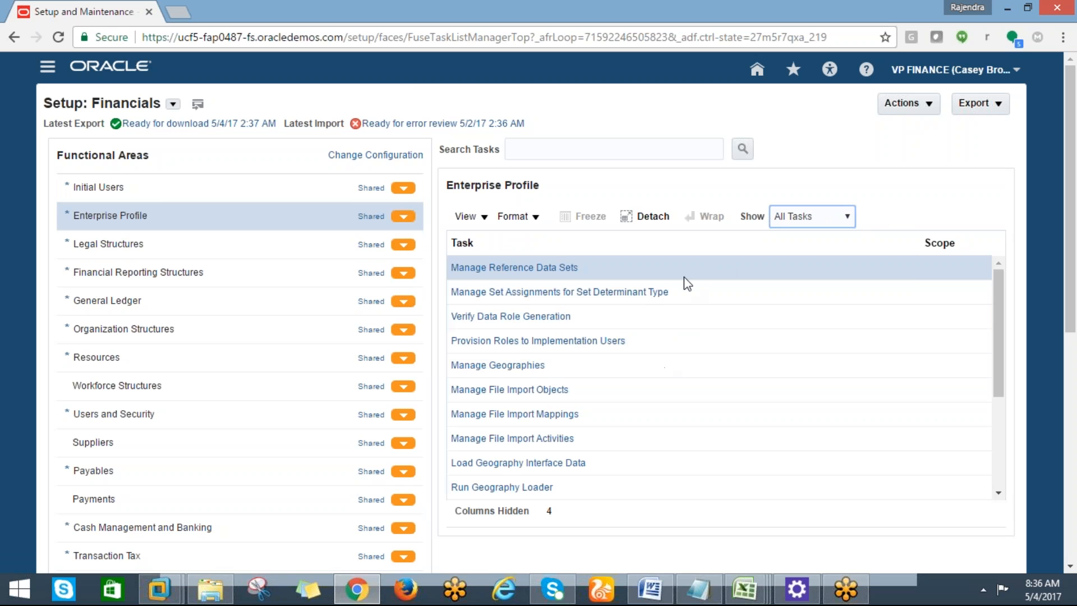
Select Legal Structures in Functional Areas and open its Manage Legal Entity task.
{"action": "left_click", "coordinate": [402, 244]}
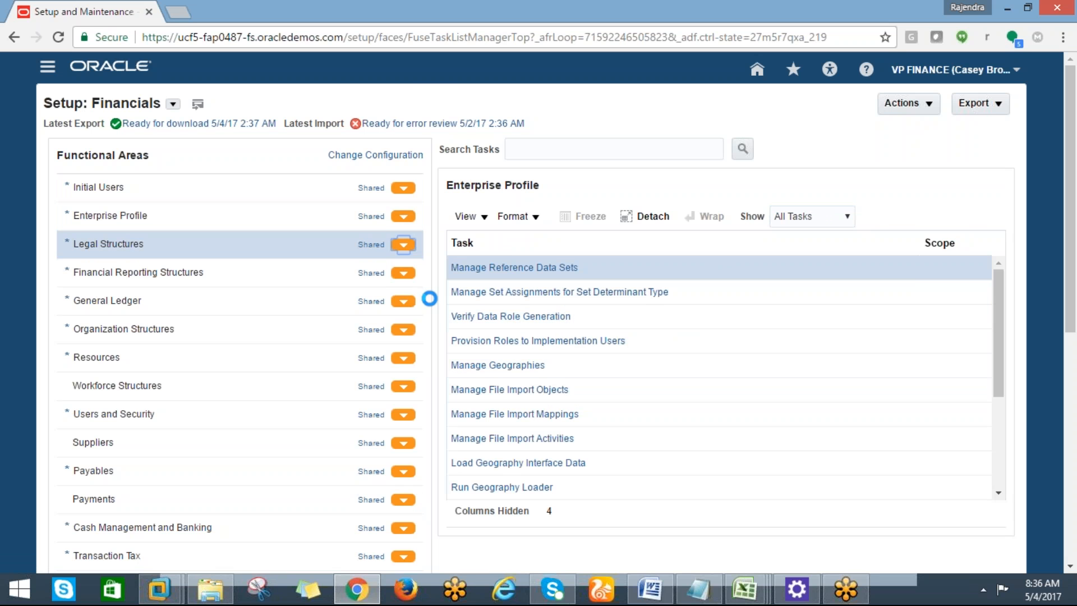
{"action": "left_click", "coordinate": [530, 474]}
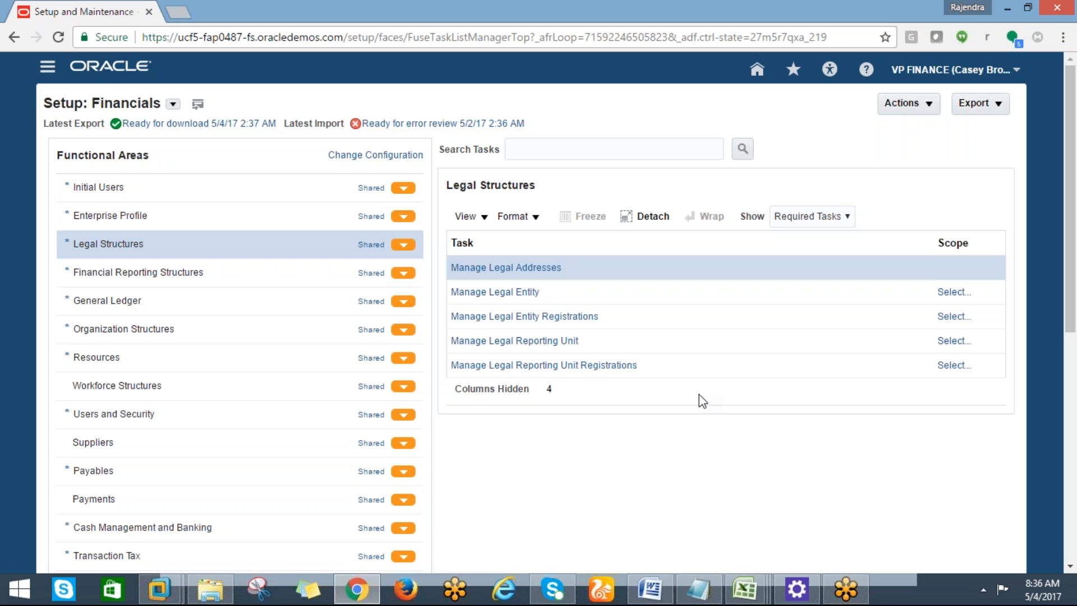
{"action": "left_click", "coordinate": [498, 292]}
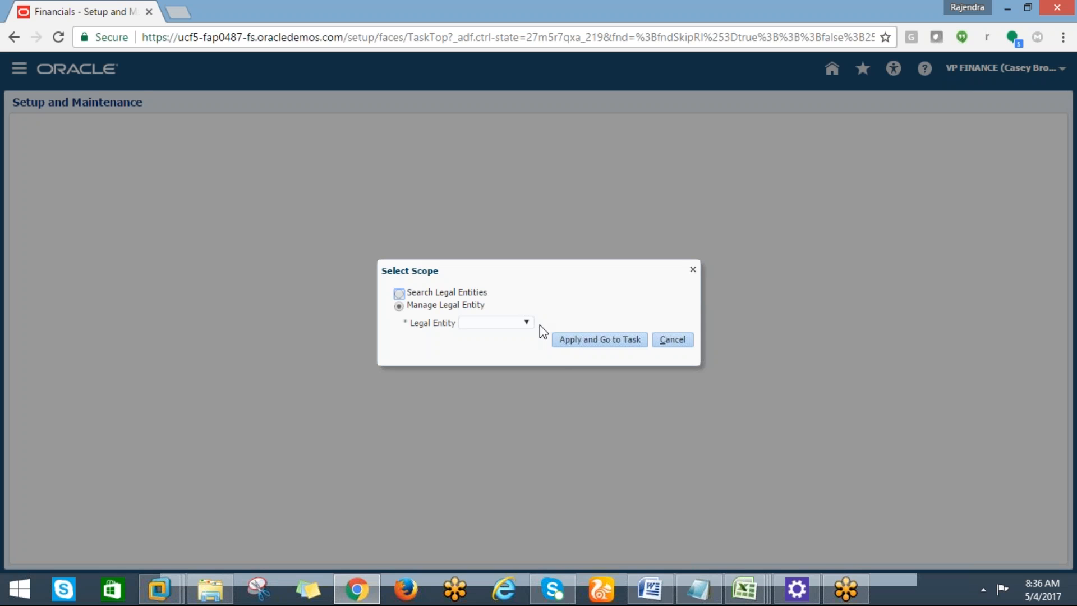
Choose Select and Add to view the legal entities, then close that window and cancel the scope selection.
{"action": "left_click", "coordinate": [526, 323]}
{"action": "left_click", "coordinate": [488, 353]}
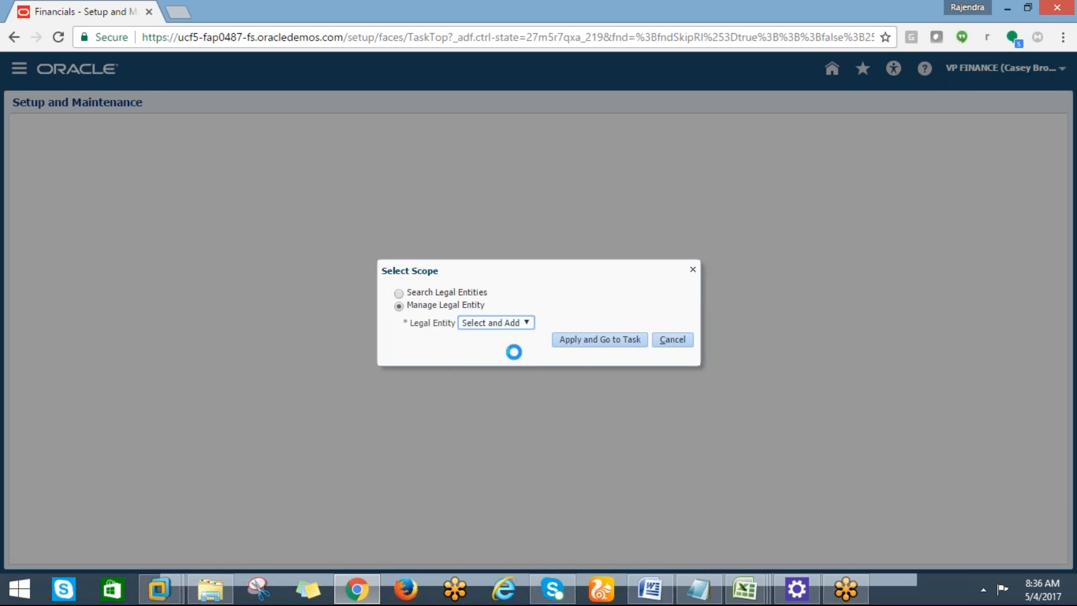
{"action": "left_click", "coordinate": [580, 344]}
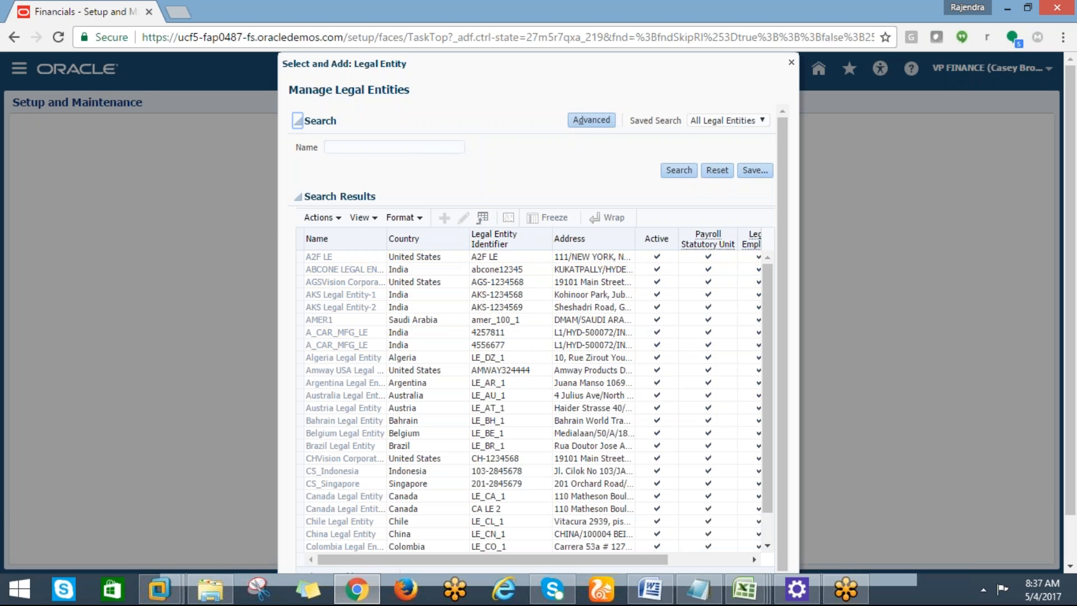
{"action": "left_click", "coordinate": [790, 60]}
{"action": "left_click", "coordinate": [668, 339]}
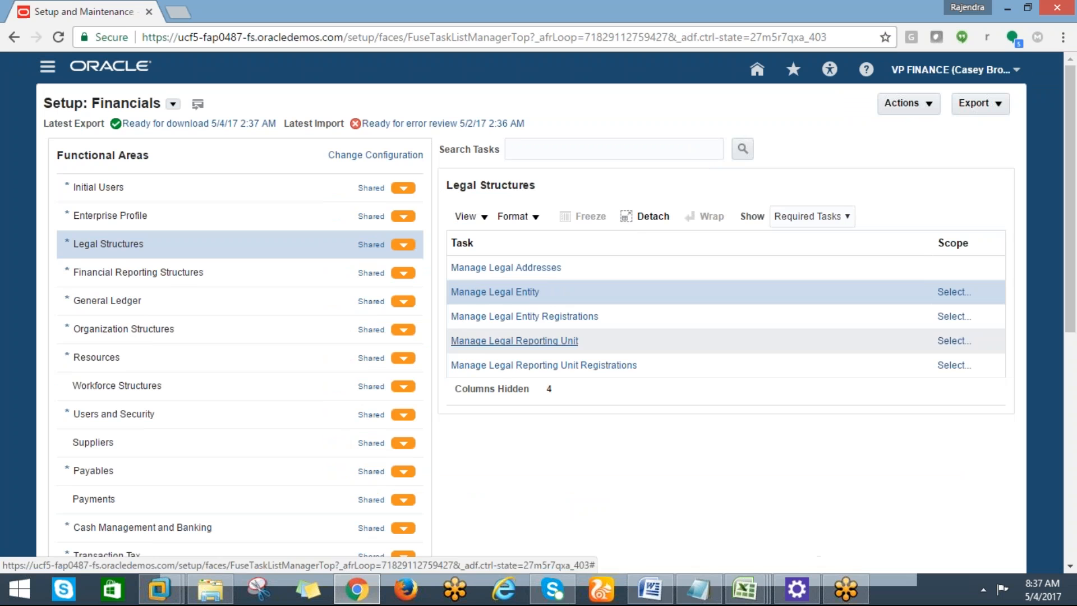
List the eight Financial Reporting Structures tasks, from Manage Chart of Accounts Value Sets to Manage Daily Rates.
{"action": "left_click", "coordinate": [401, 275]}
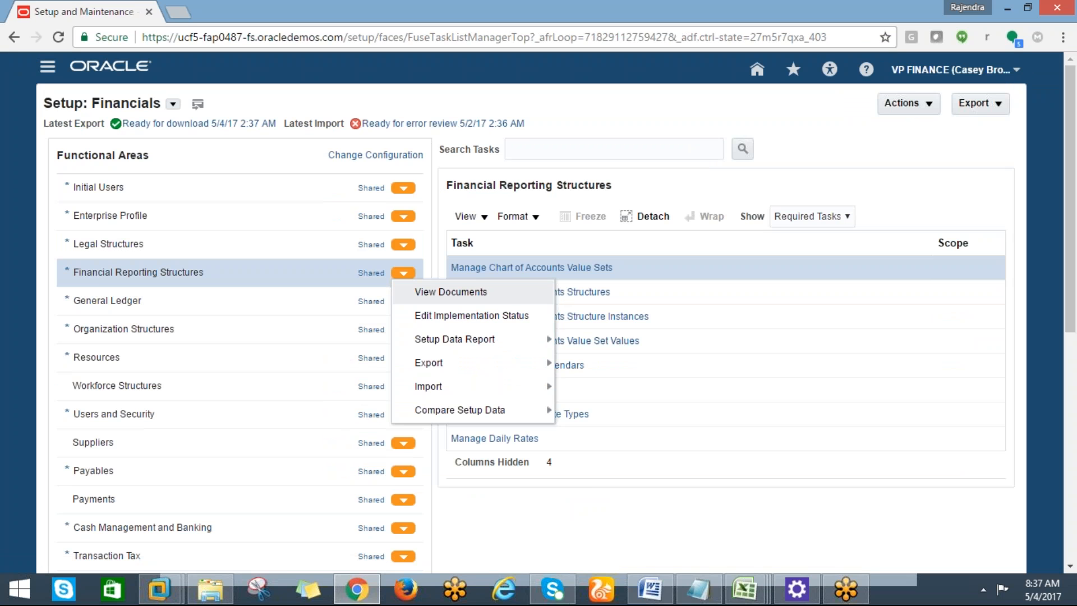
{"action": "left_click", "coordinate": [600, 536]}
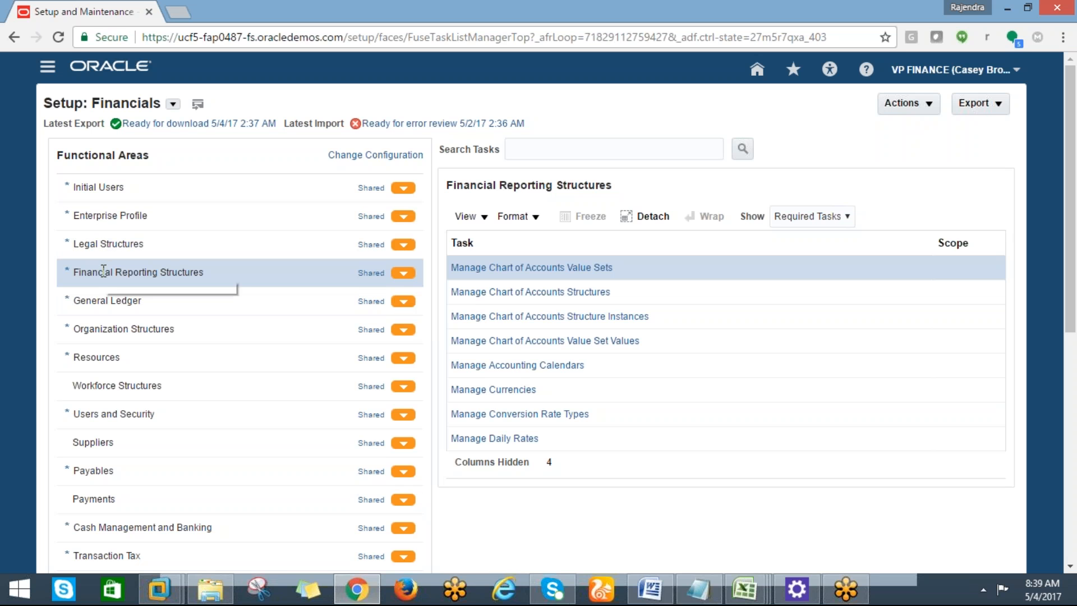
Check General Ledger's tasks, then list the required Payables setup tasks and open the Show options.
{"action": "left_click", "coordinate": [100, 301]}
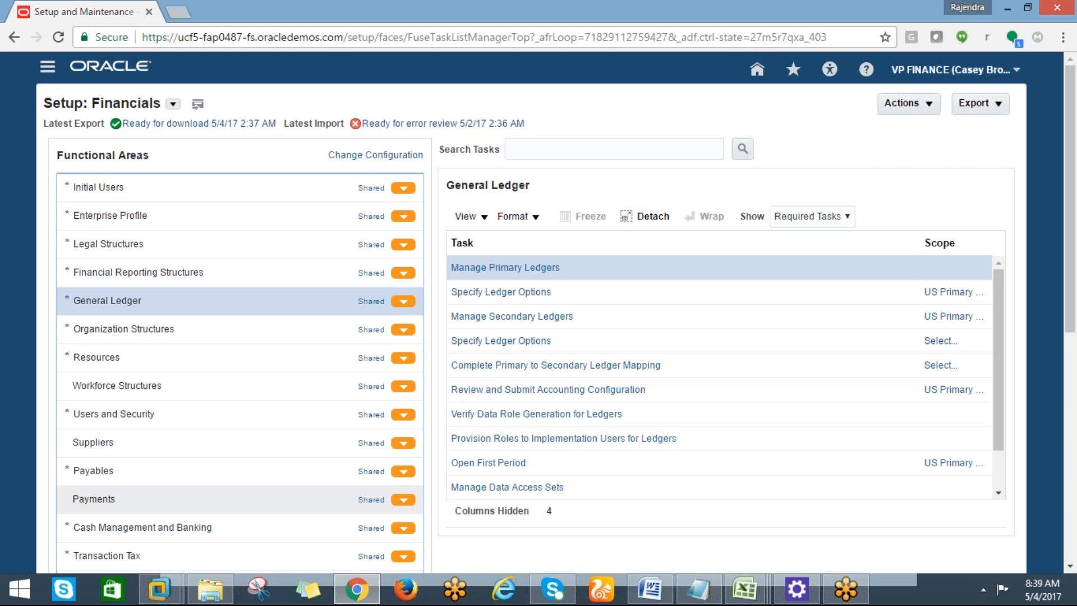
{"action": "left_click", "coordinate": [94, 471]}
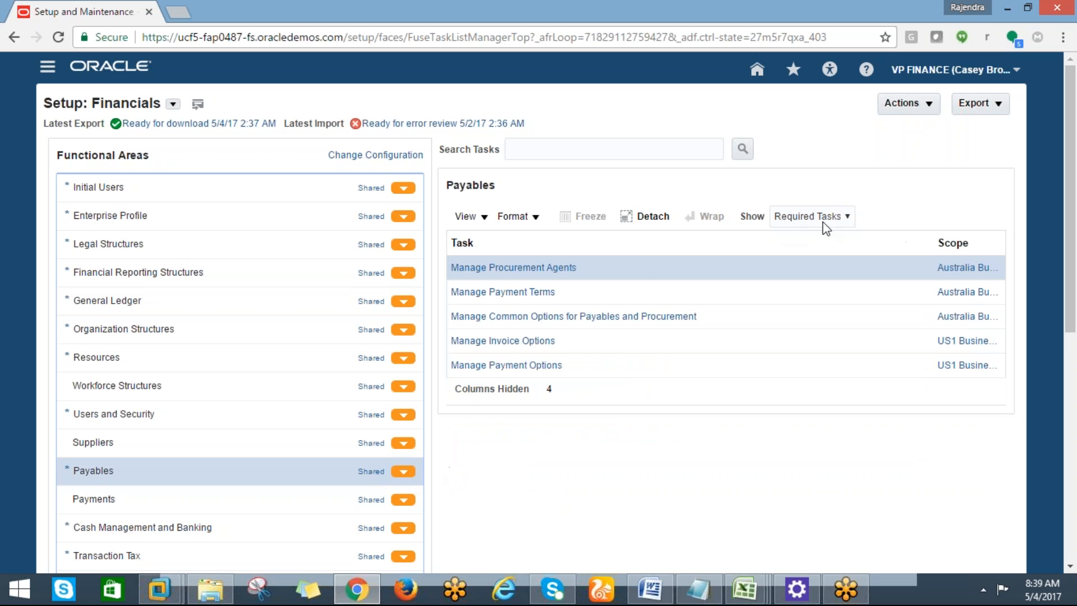
{"action": "left_click", "coordinate": [847, 217]}
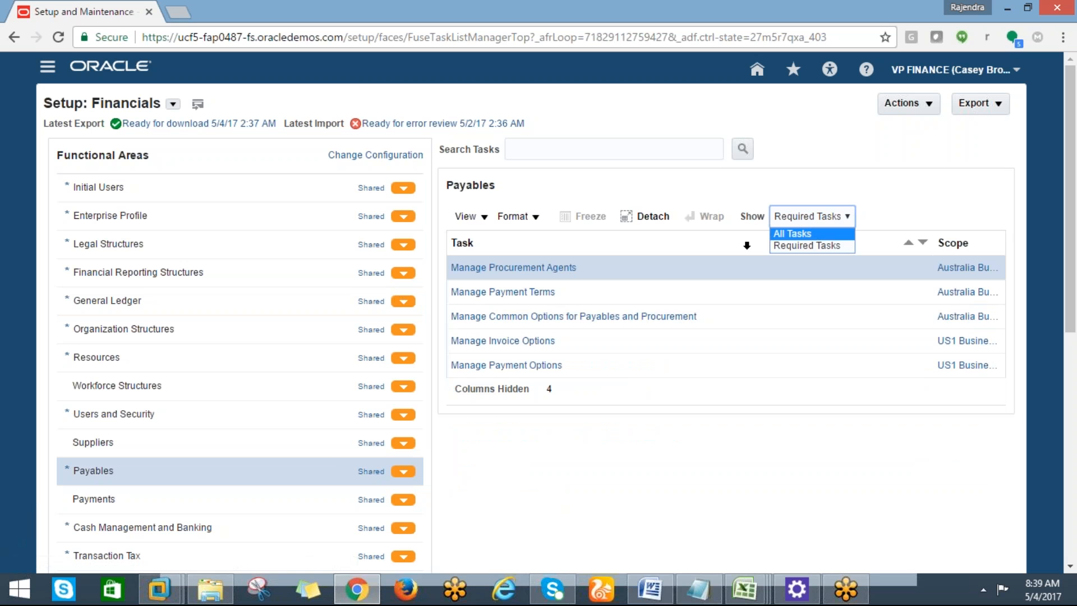
Show All Tasks for Payables and scroll through the longer list, including Manage Payables Calendars.
{"action": "left_click", "coordinate": [775, 231]}
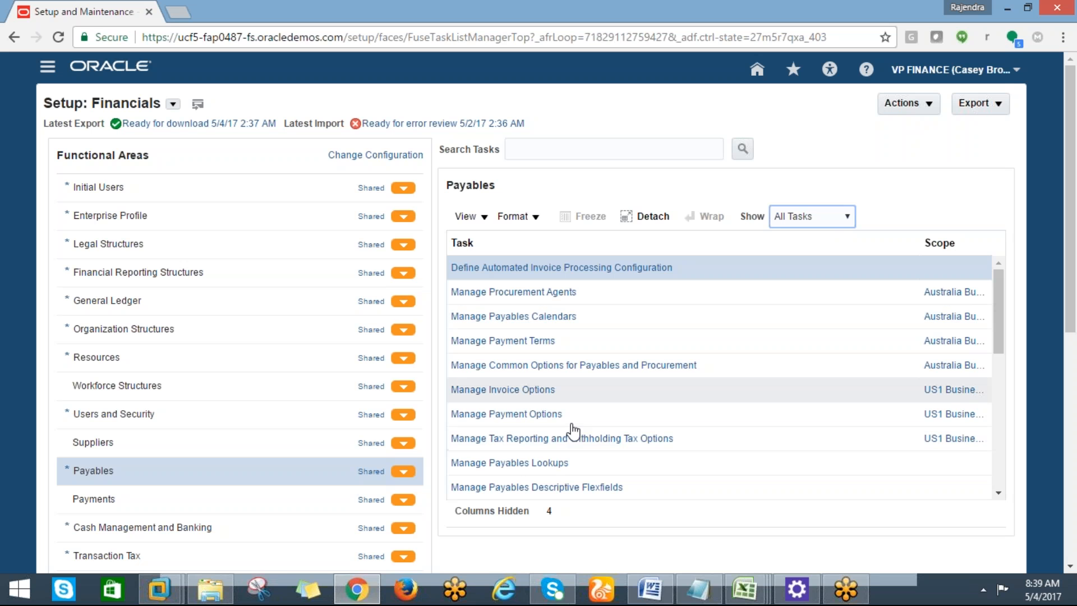
{"action": "scroll", "coordinate": [1072, 362], "scroll_direction": "down", "scroll_amount": 1}
{"action": "scroll", "coordinate": [1072, 362], "scroll_direction": "down", "scroll_amount": 3}
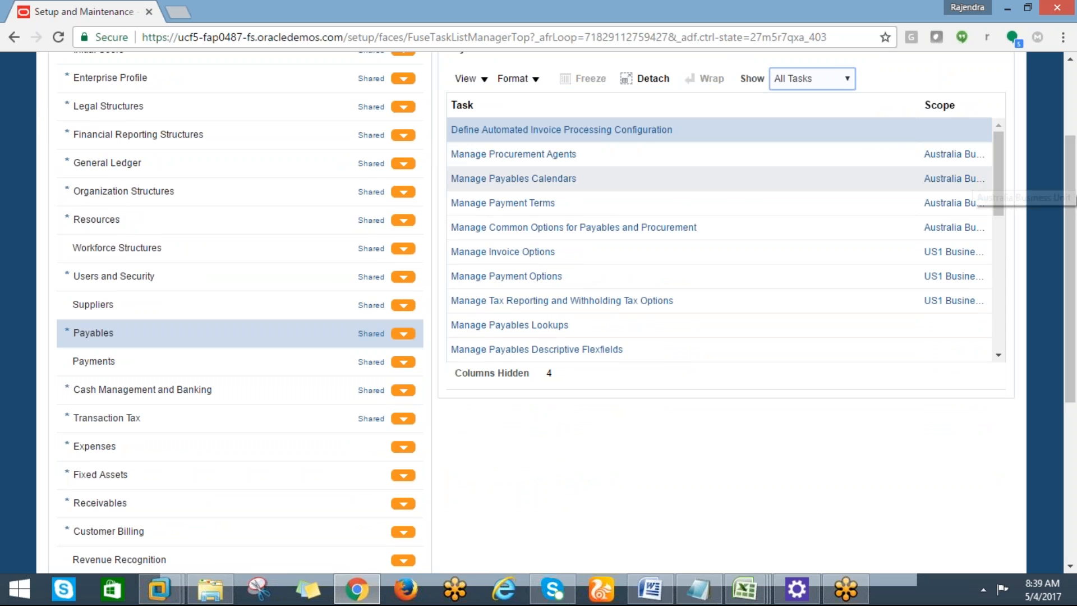
{"action": "left_click_drag", "start_coordinate": [1071, 202], "coordinate": [1059, 128]}
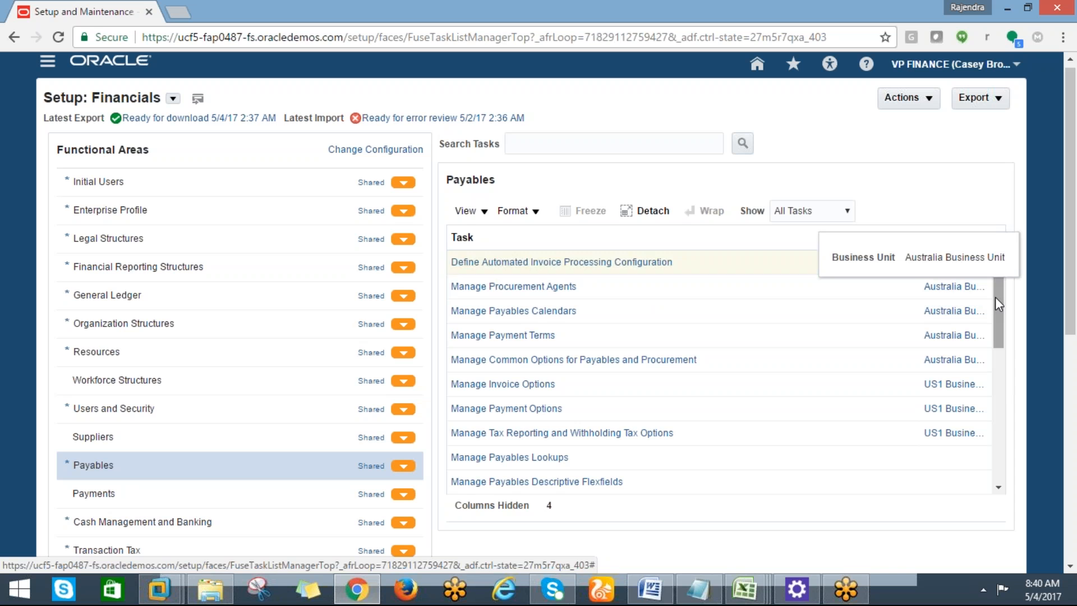
{"action": "left_click_drag", "start_coordinate": [995, 297], "coordinate": [995, 298]}
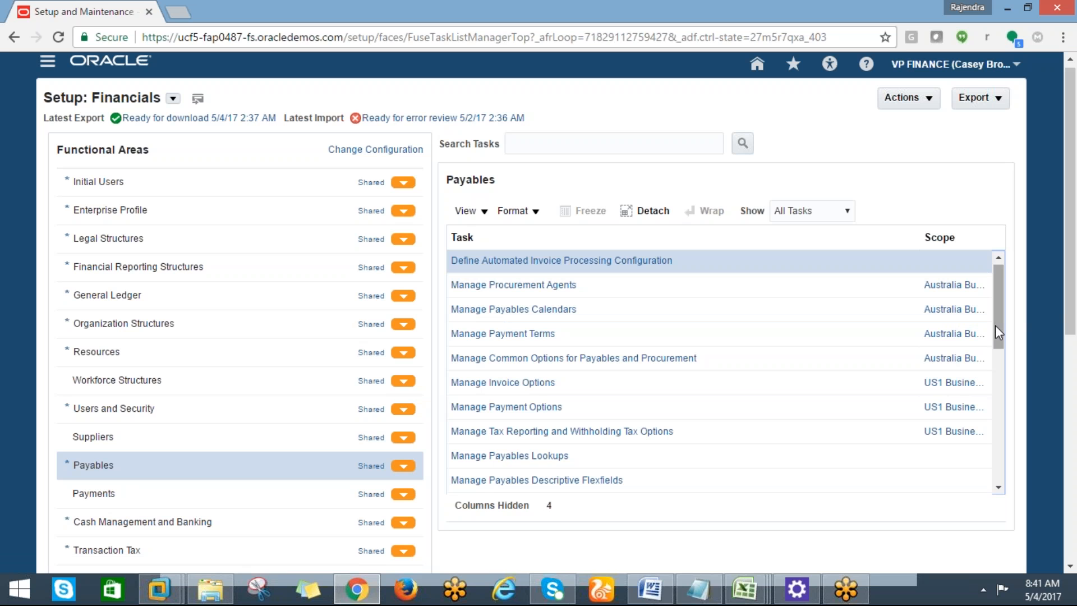
{"action": "scroll", "coordinate": [998, 332], "scroll_direction": "down", "scroll_amount": 1}
{"action": "scroll", "coordinate": [998, 324], "scroll_direction": "up", "scroll_amount": 1}
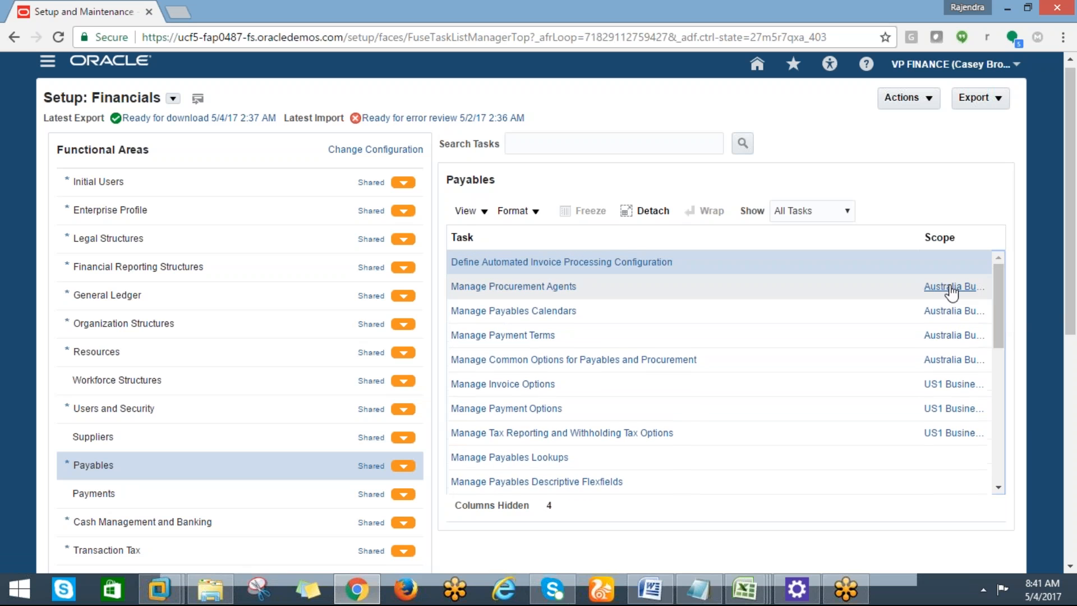
{"action": "left_click", "coordinate": [952, 292]}
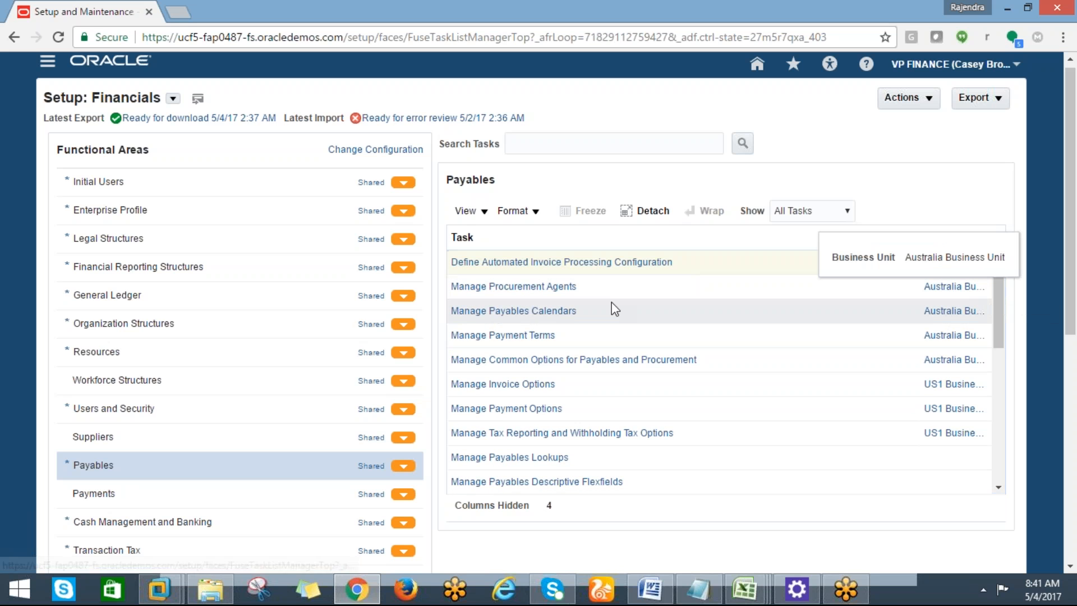
{"action": "left_click", "coordinate": [548, 270]}
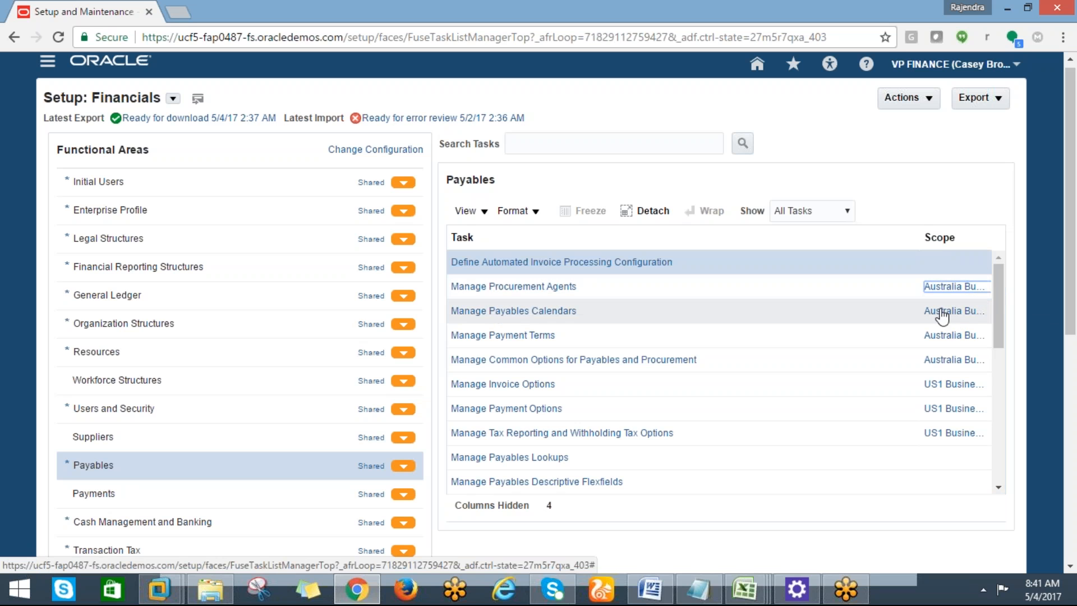
{"action": "left_click", "coordinate": [940, 293]}
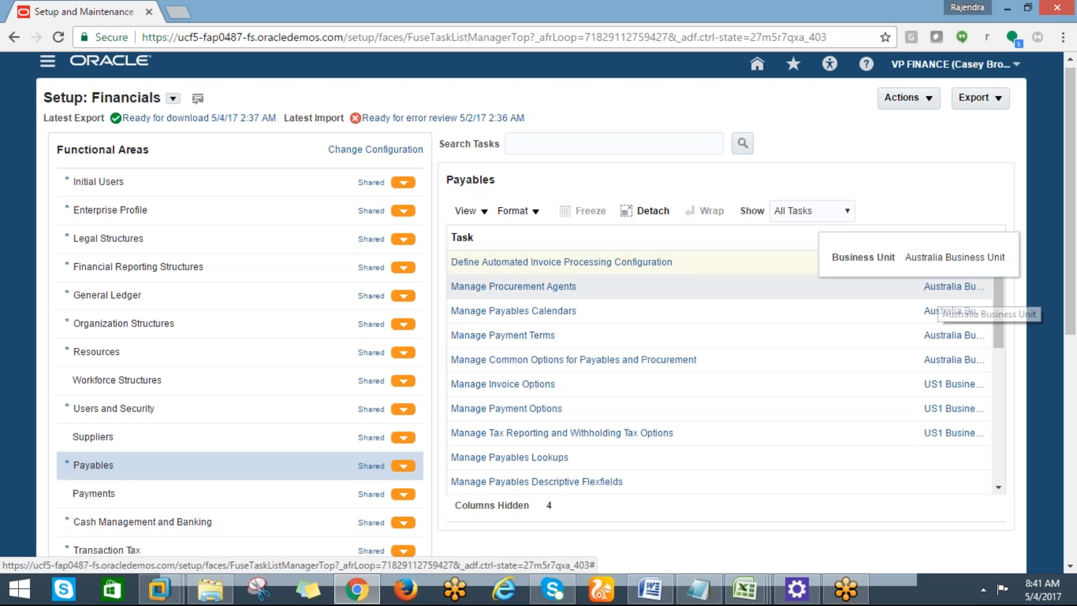
{"action": "scroll", "coordinate": [1004, 315], "scroll_direction": "down", "scroll_amount": 1}
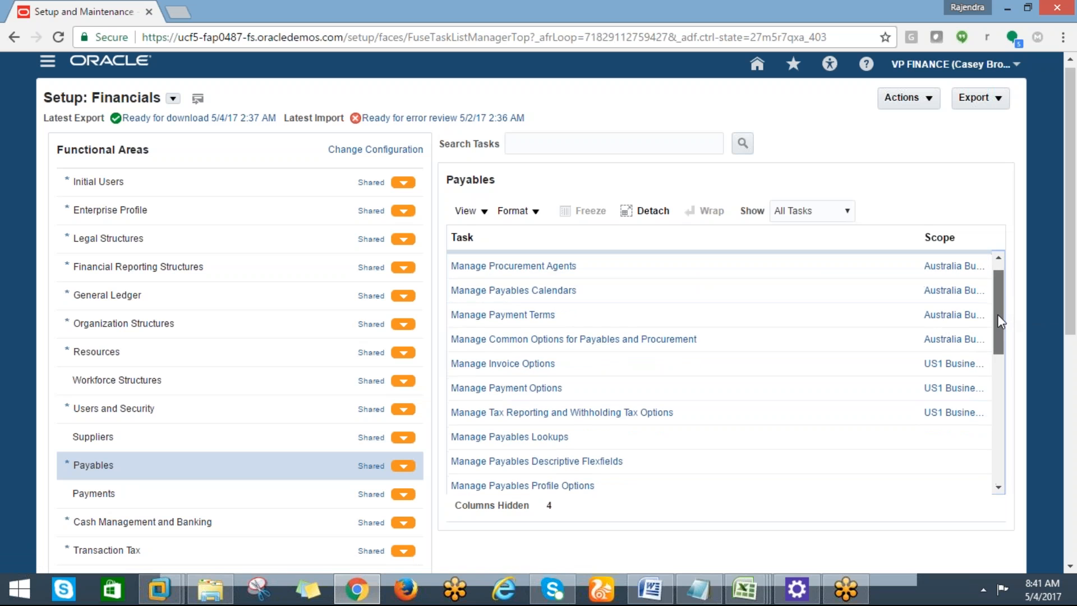
{"action": "scroll", "coordinate": [999, 320], "scroll_direction": "down", "scroll_amount": 1}
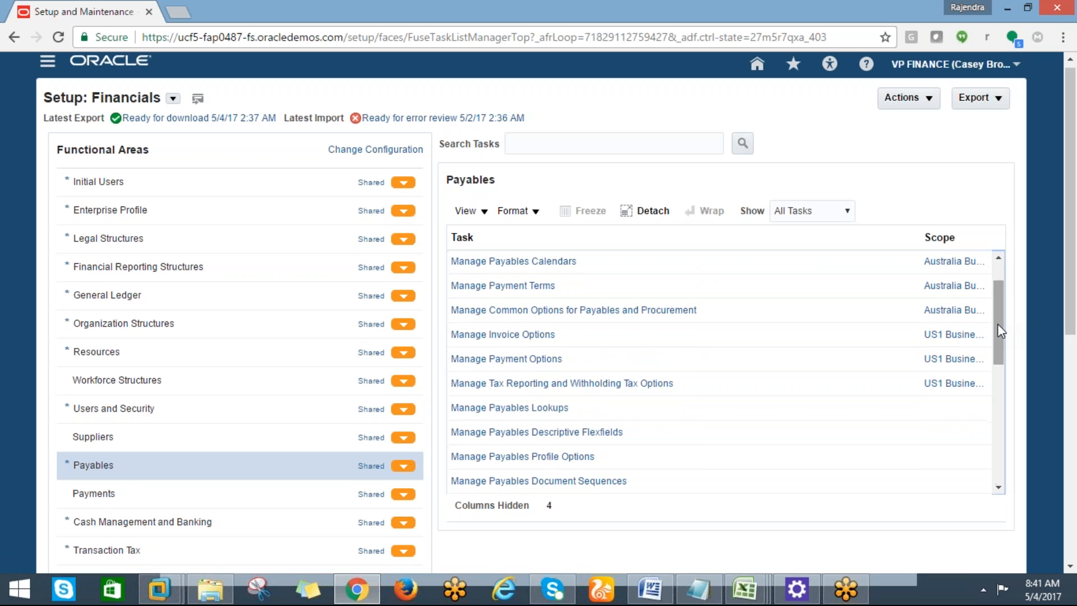
{"action": "scroll", "coordinate": [988, 269], "scroll_direction": "up", "scroll_amount": 2}
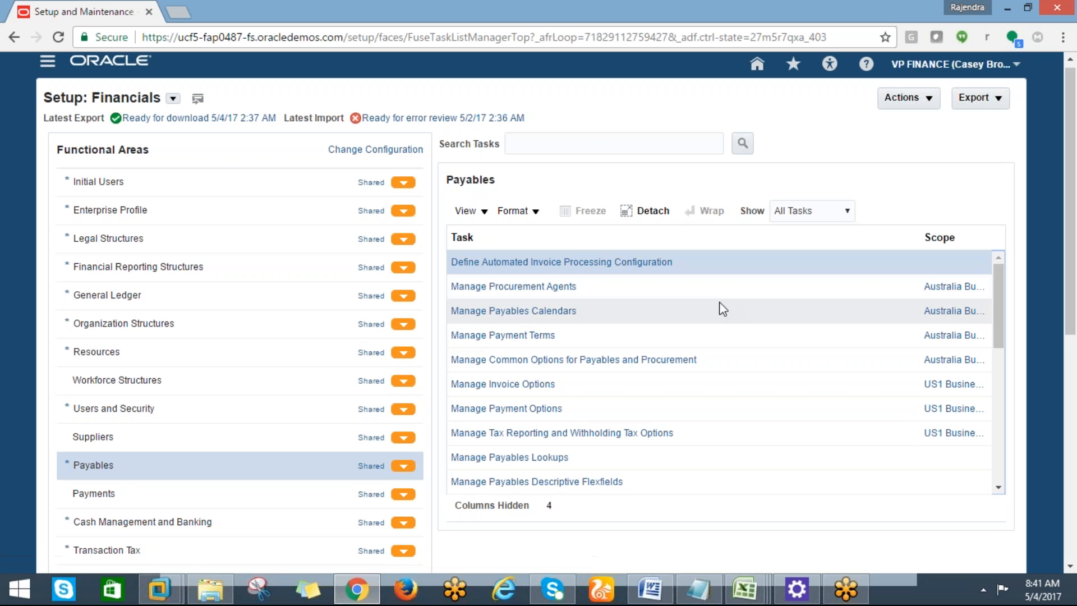
{"action": "left_click_drag", "start_coordinate": [1070, 290], "coordinate": [1065, 288]}
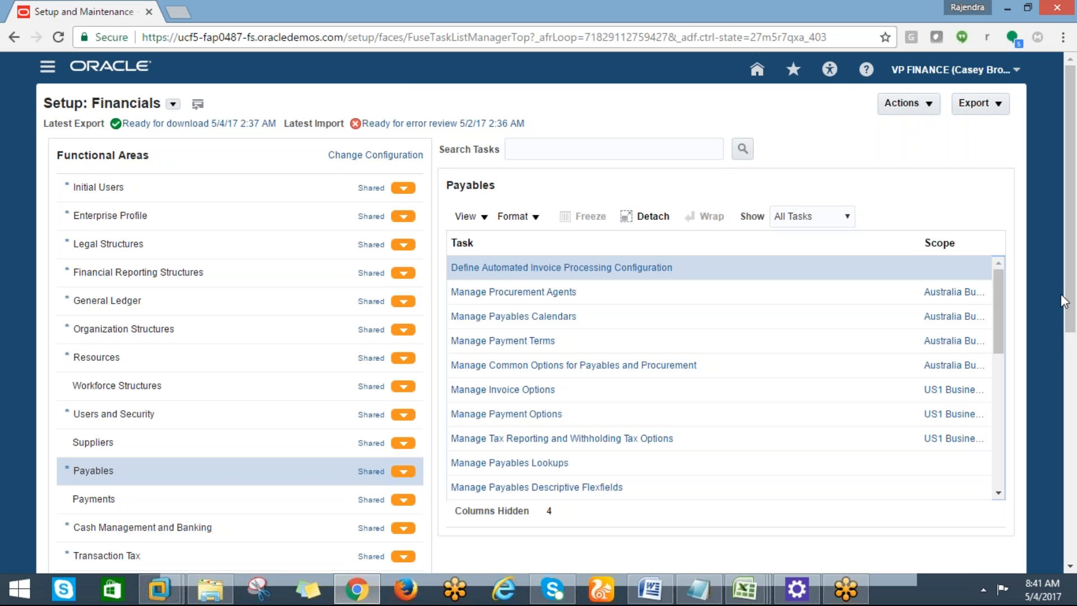
{"action": "scroll", "coordinate": [1054, 300], "scroll_direction": "down", "scroll_amount": 1}
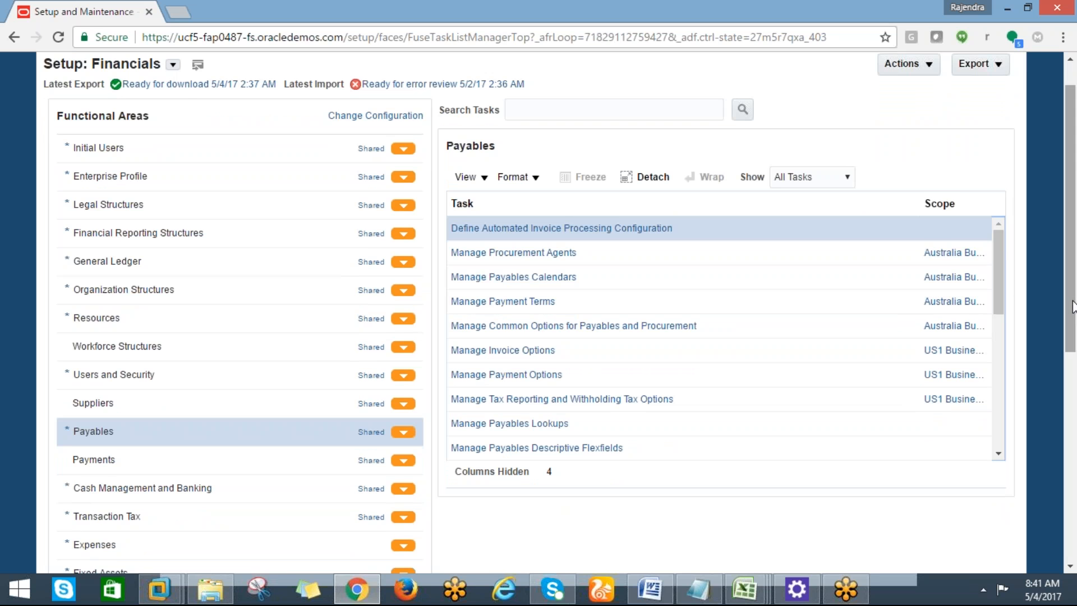
{"action": "scroll", "coordinate": [1073, 306], "scroll_direction": "up", "scroll_amount": 1}
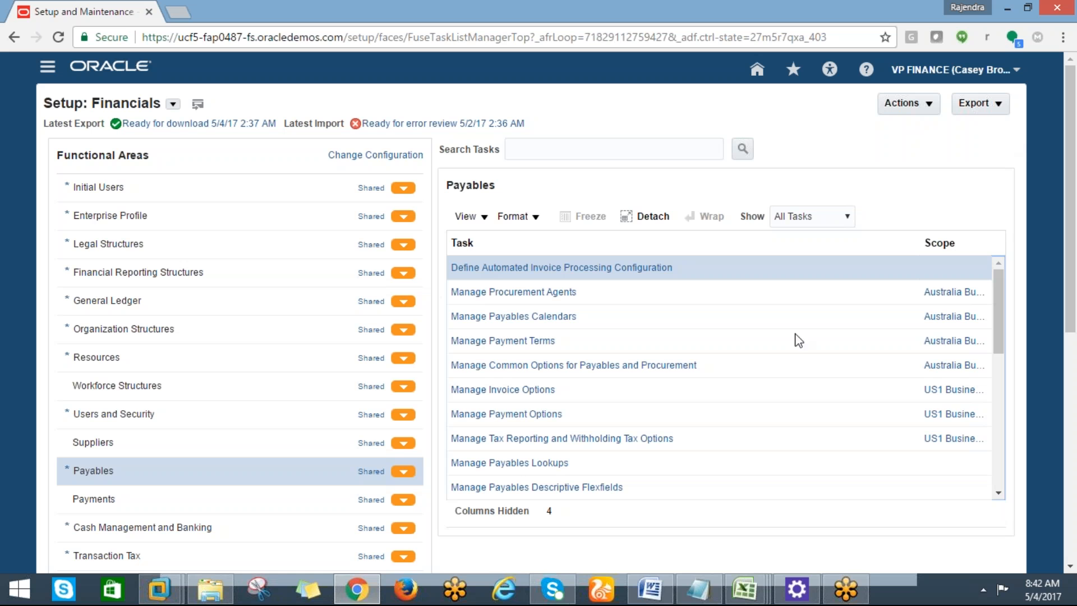
{"action": "mouse_move", "coordinate": [1074, 257]}
{"action": "left_mouse_down"}
{"action": "mouse_move", "coordinate": [1074, 271]}
{"action": "mouse_move", "coordinate": [1069, 237]}
{"action": "left_mouse_up"}
{"action": "left_click", "coordinate": [750, 589]}
In Book1, widen column B and enter '1' and 'create implementation user' in A1:B1.
{"action": "left_click", "coordinate": [870, 490]}
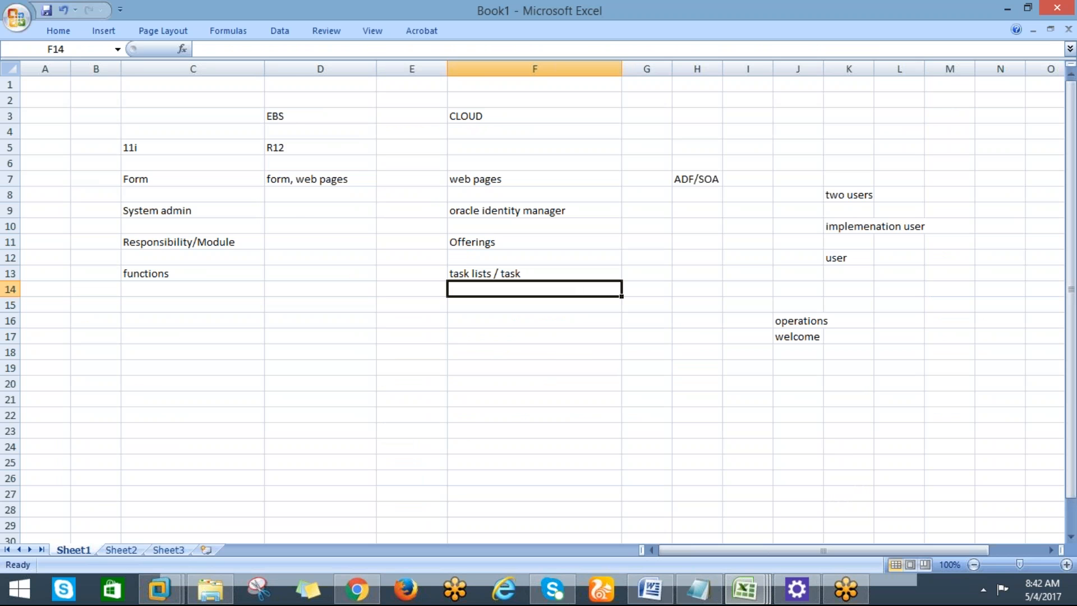
{"action": "left_click_drag", "start_coordinate": [121, 68], "coordinate": [295, 68]}
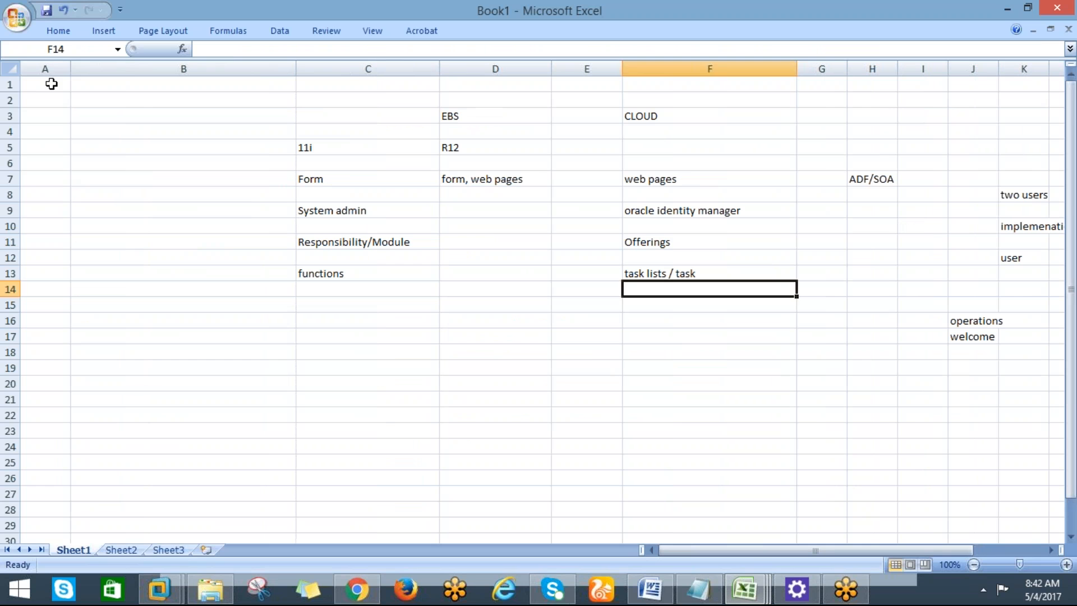
{"action": "left_click", "coordinate": [51, 84]}
{"action": "type", "text": "1"}
{"action": "key", "text": "Tab"}
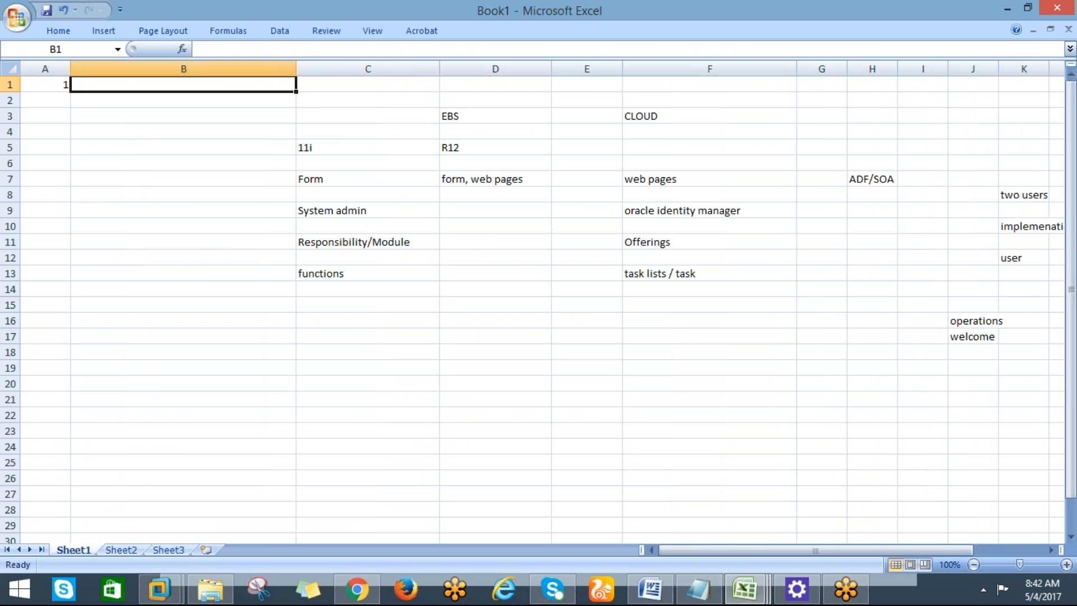
{"action": "type", "text": "cre"}
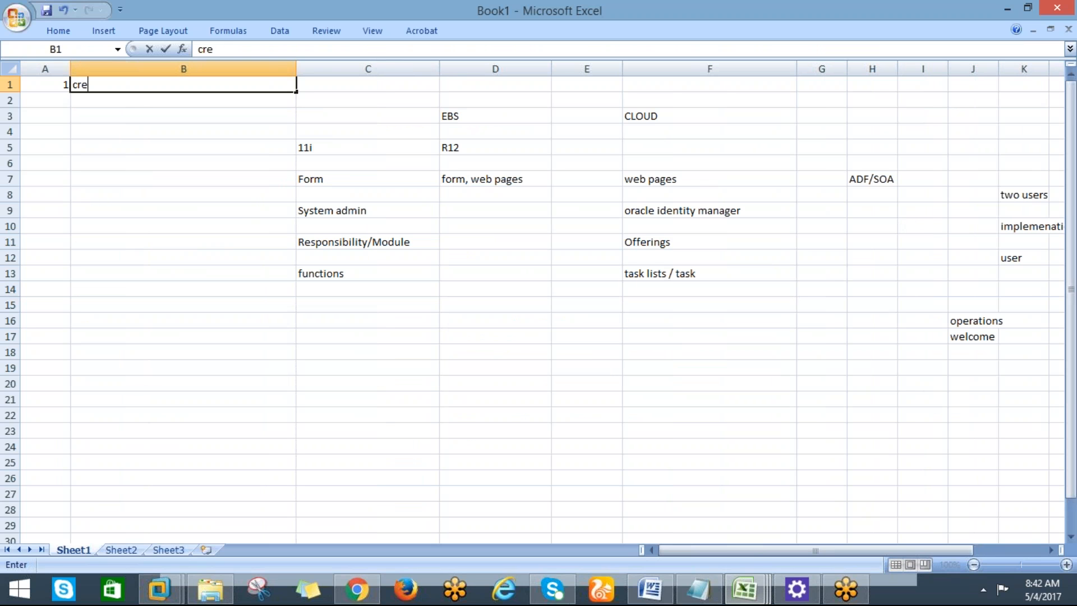
{"action": "type", "text": "ate imple"}
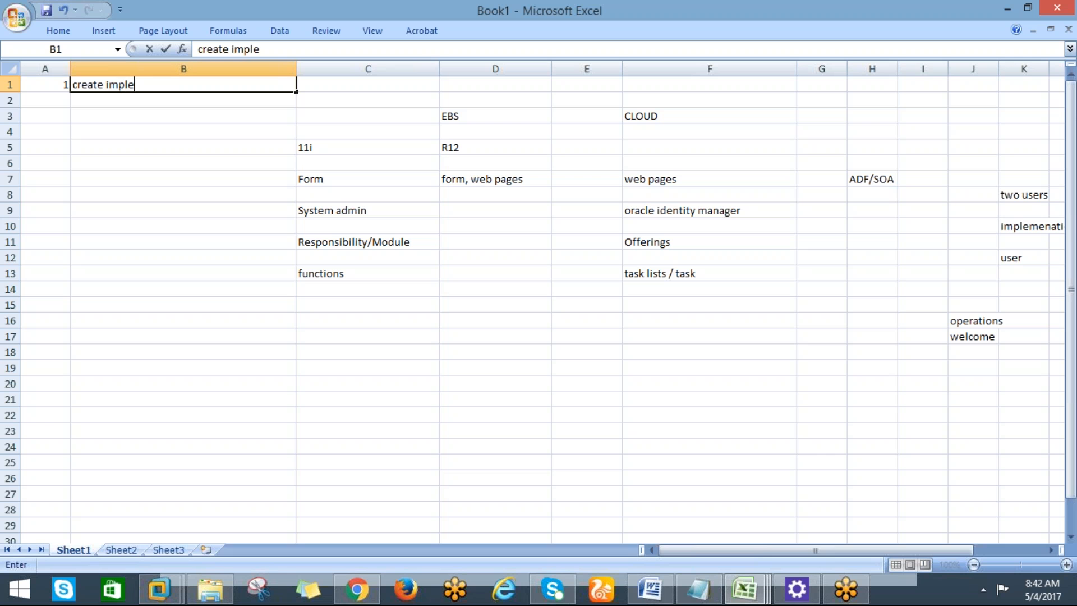
{"action": "type", "text": "mentation user"}
{"action": "key", "text": "Return"}
Enter '2' and 'create implementation project' in row 3, then return to the Oracle page.
{"action": "key", "text": "Return"}
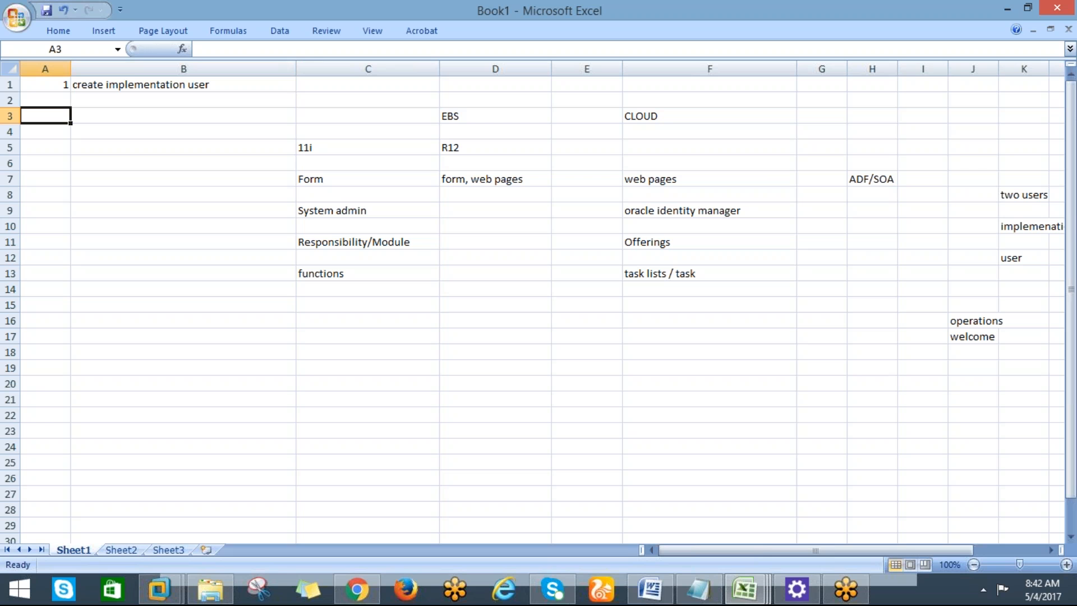
{"action": "type", "text": "2"}
{"action": "key", "text": "Tab"}
{"action": "type", "text": "create "}
{"action": "type", "text": "imp"}
{"action": "key", "text": "BackSpace"}
{"action": "type", "text": "mplementation project"}
{"action": "key", "text": "Return"}
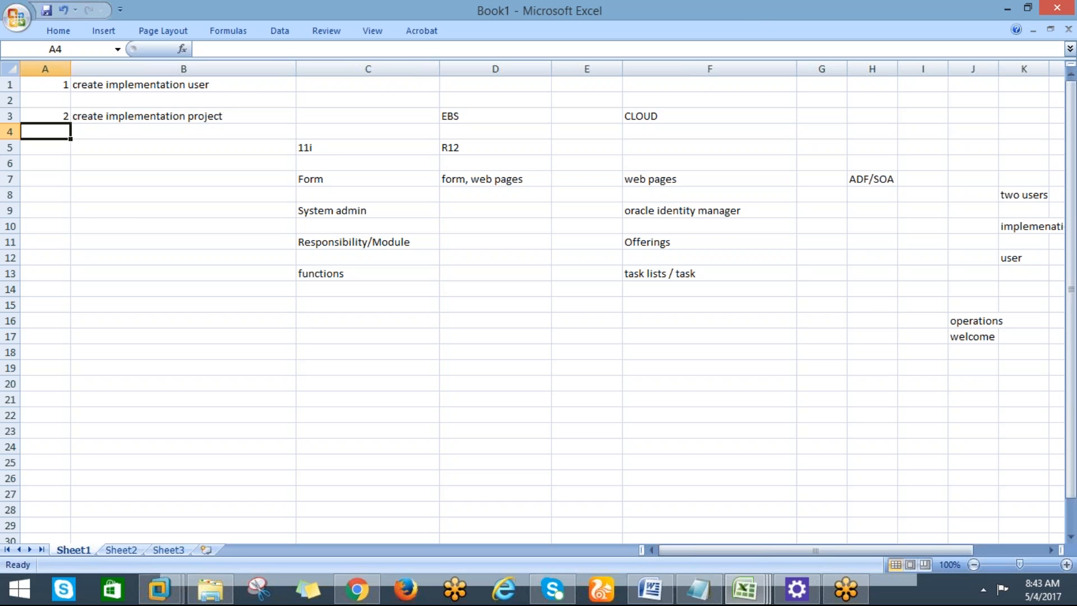
{"action": "key", "text": "alt+Tab"}
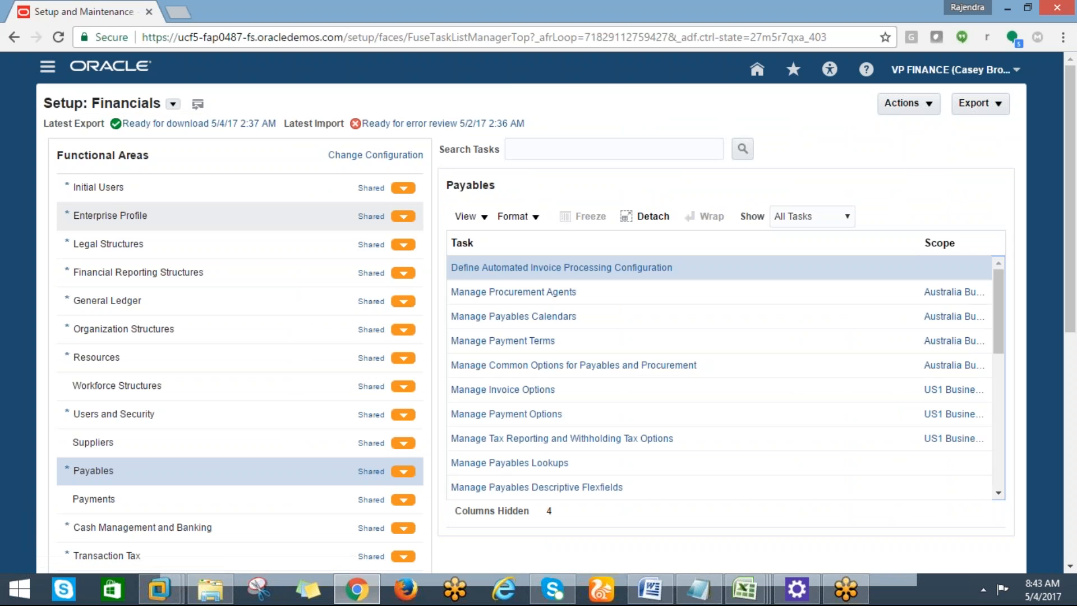
Show All Tasks for Initial Users and open the Create Implementation Users task.
{"action": "key", "text": "alt+Tab"}
{"action": "key", "text": "alt+Tab"}
{"action": "left_click", "coordinate": [406, 189]}
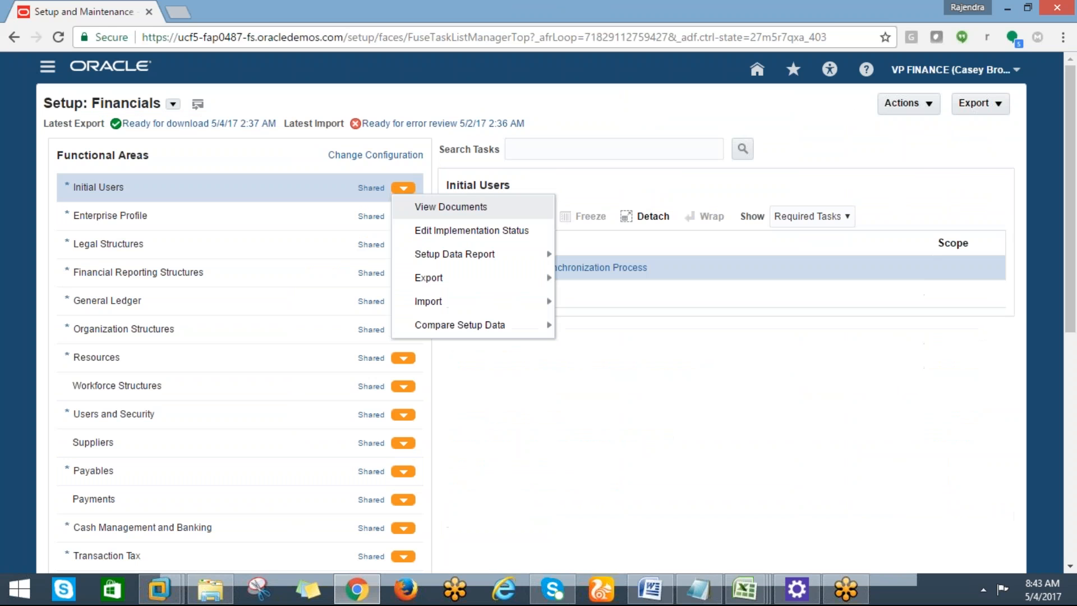
{"action": "left_click", "coordinate": [713, 313]}
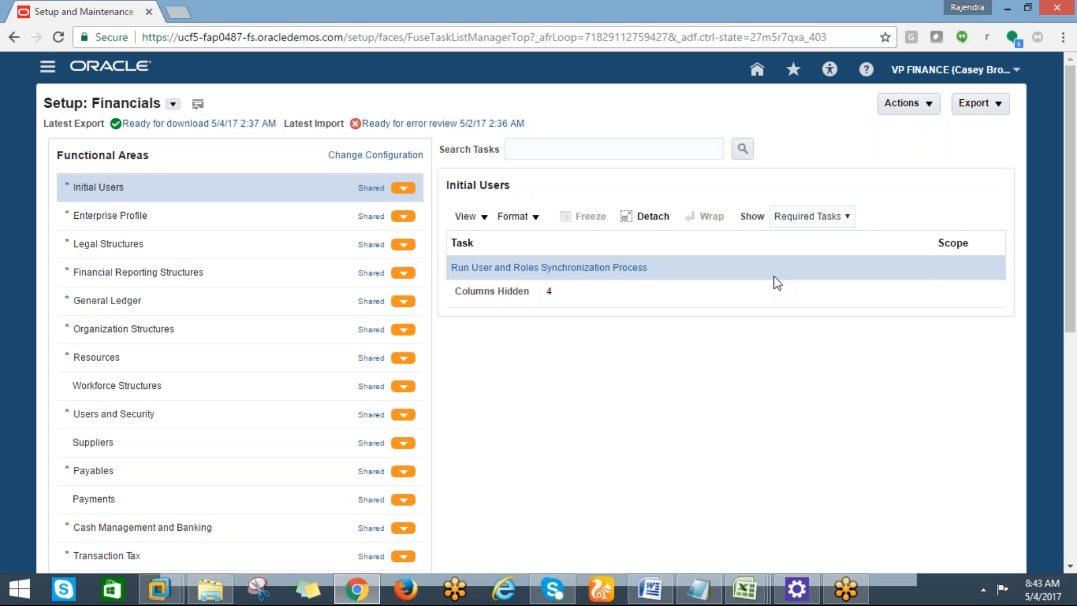
{"action": "left_click", "coordinate": [403, 188]}
{"action": "left_click", "coordinate": [840, 220]}
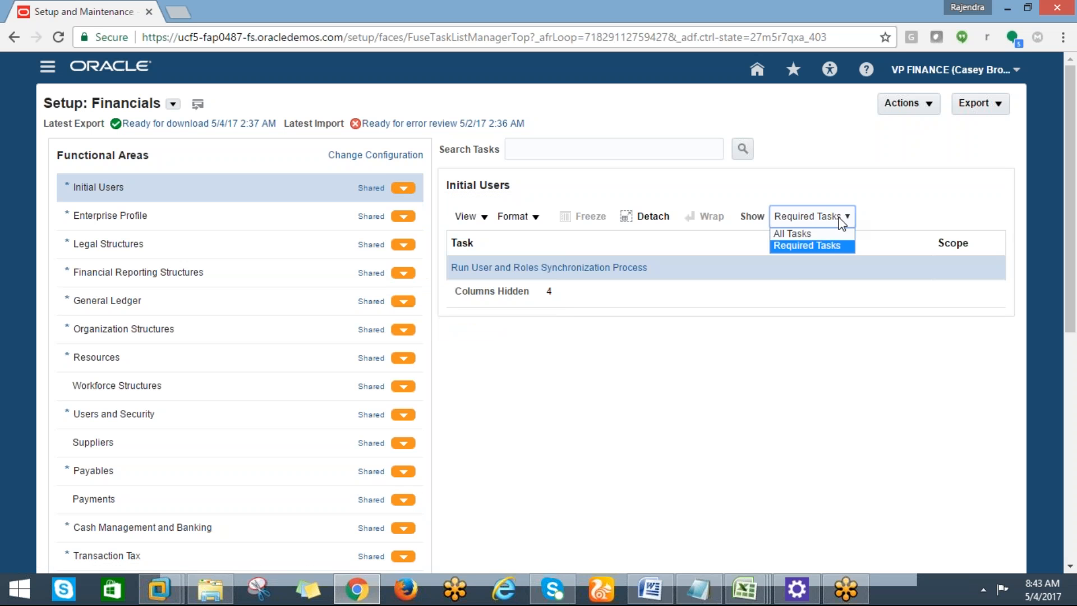
{"action": "left_click", "coordinate": [812, 231]}
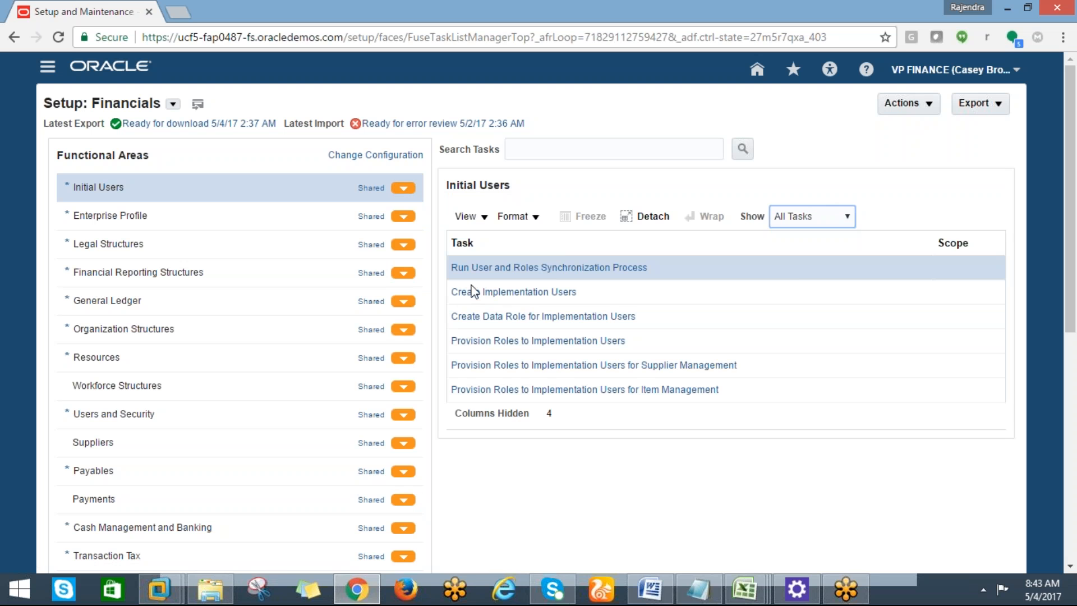
{"action": "left_click", "coordinate": [511, 294]}
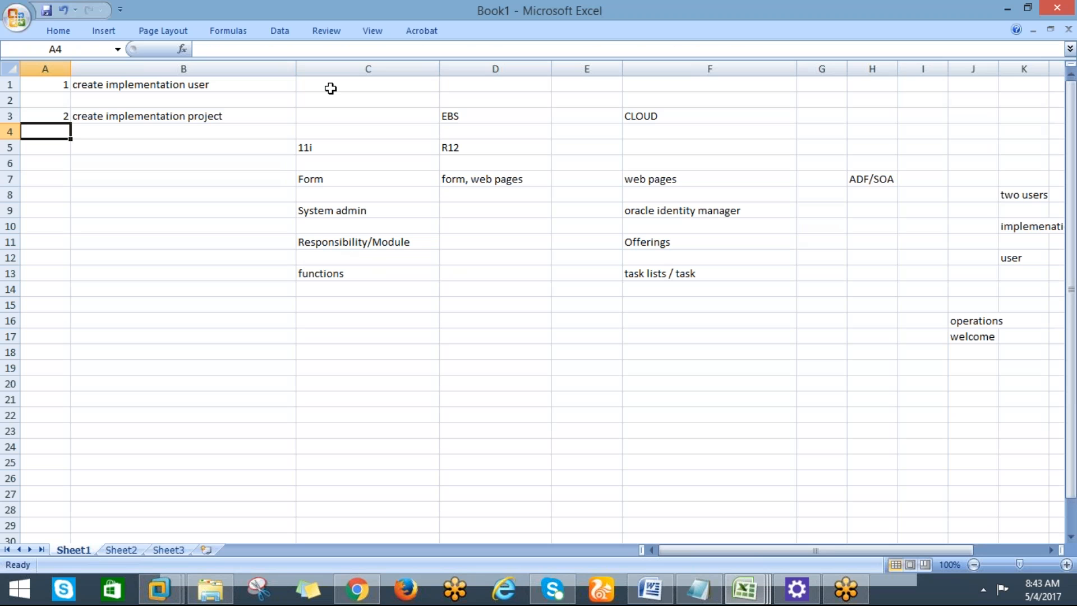
Note 'oracle identity manager' in cell C3 and widen column C to fit.
{"action": "left_click", "coordinate": [324, 117]}
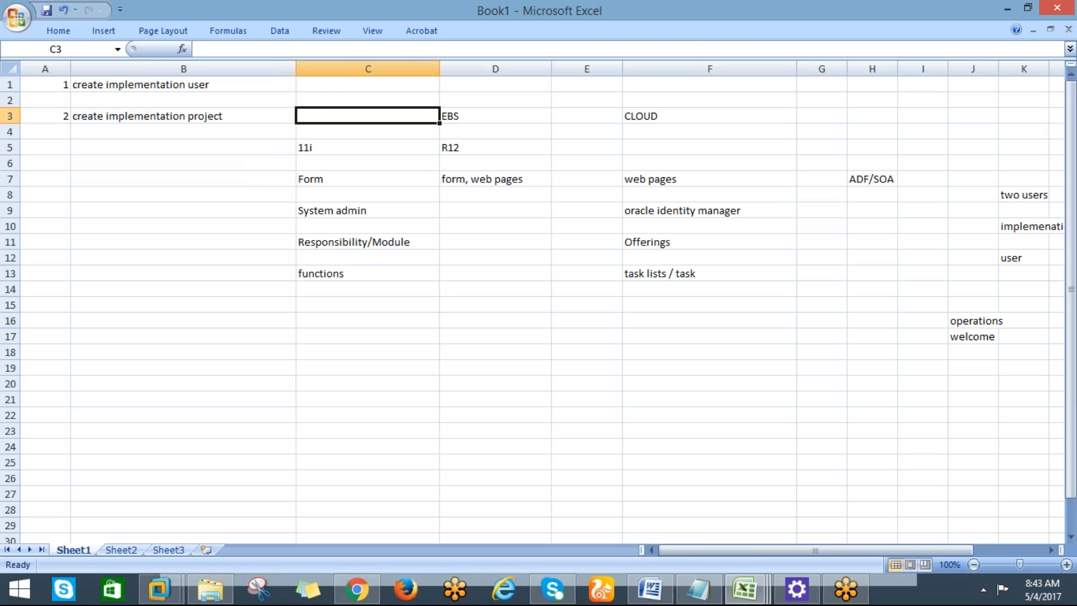
{"action": "type", "text": "oracle"}
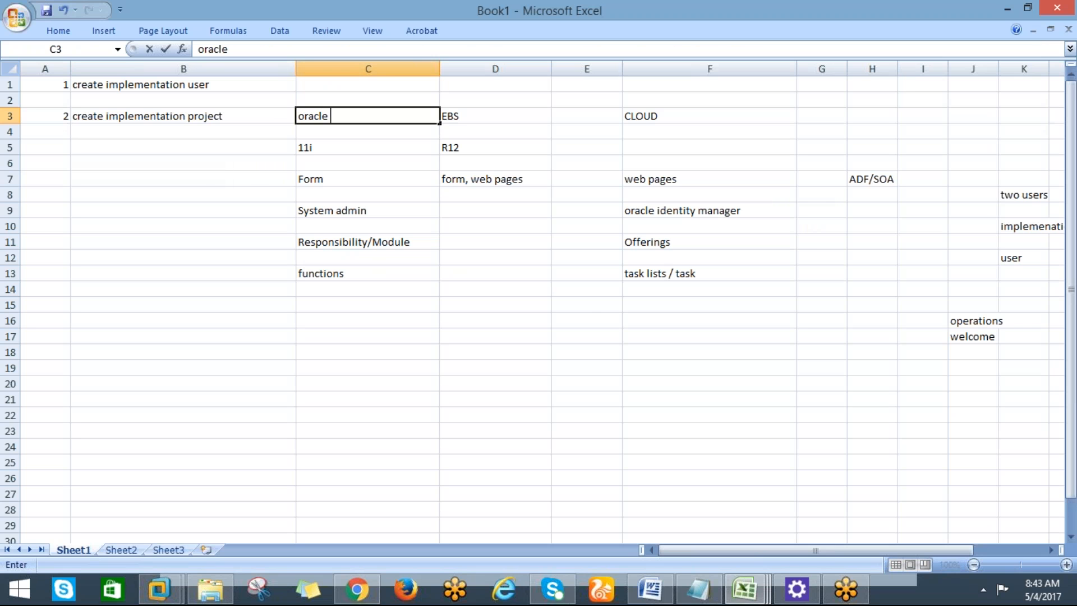
{"action": "type", "text": " identity manager"}
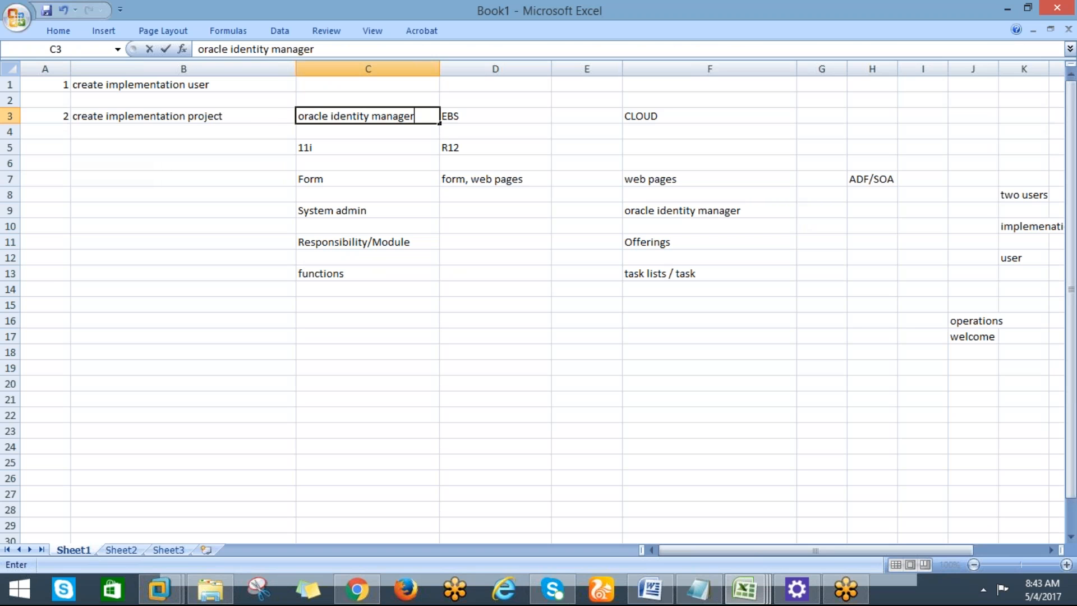
{"action": "key", "text": "Return"}
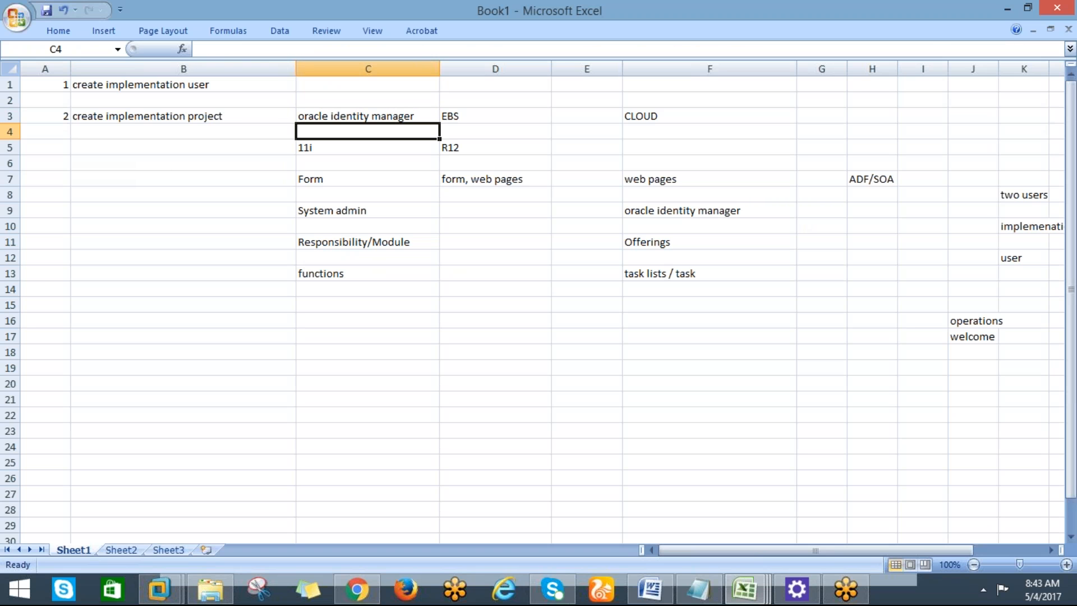
{"action": "key", "text": "alt+Tab"}
{"action": "key", "text": "alt+Tab"}
{"action": "left_click_drag", "start_coordinate": [440, 71], "coordinate": [465, 70]}
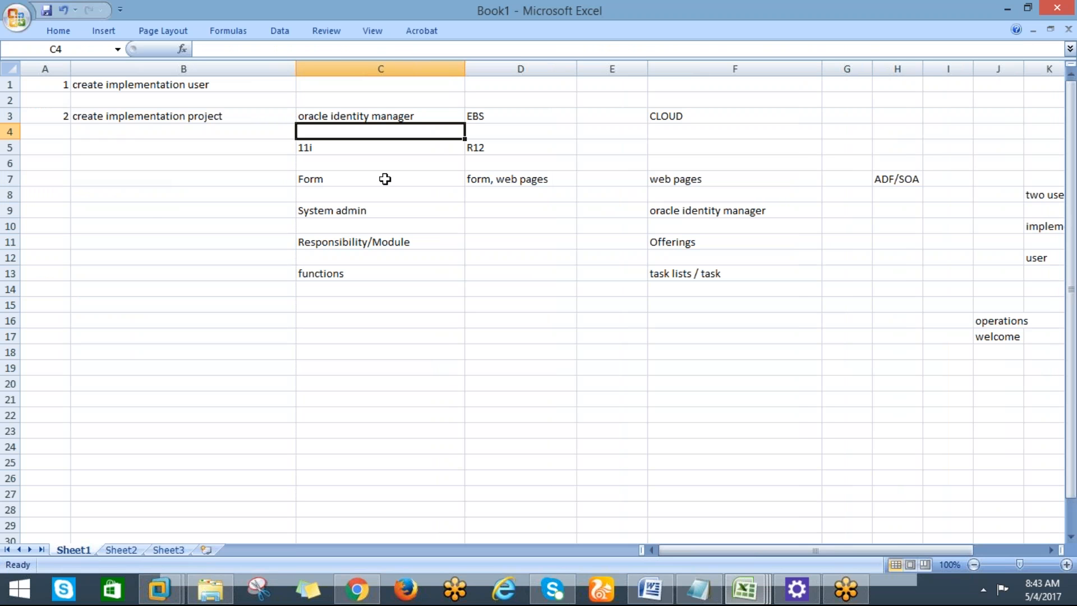
{"action": "key", "text": "alt+Tab"}
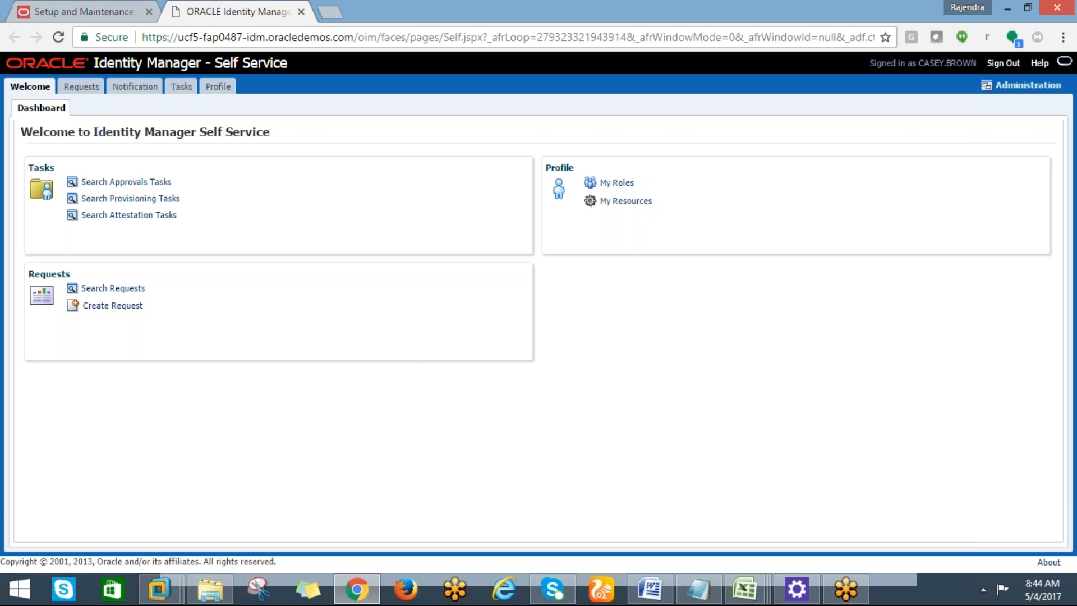
Open Delegated Administration via the Administration link in Identity Manager Self Service.
{"action": "key", "text": "alt+Tab"}
{"action": "key", "text": "alt+Tab"}
{"action": "left_click", "coordinate": [1008, 86]}
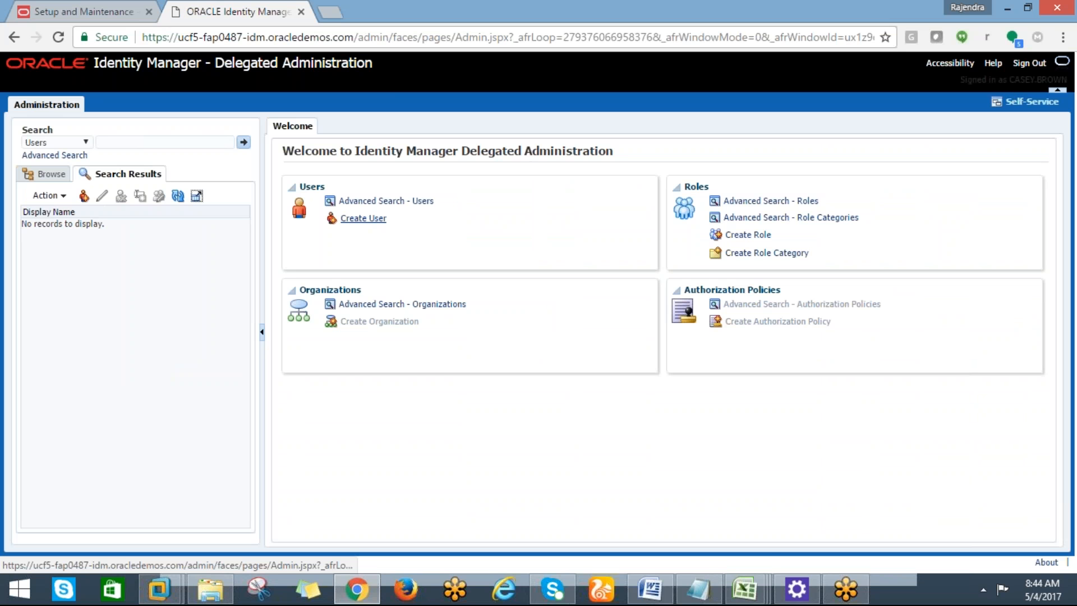
Start a new user from Create User, with the First Name field ready for input.
{"action": "left_click", "coordinate": [363, 218]}
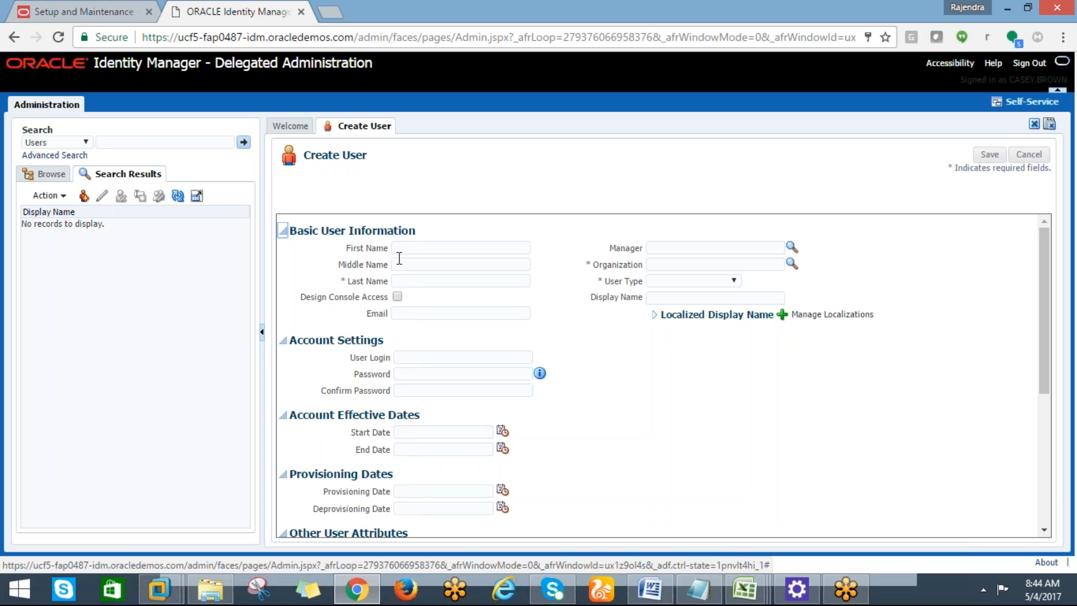
{"action": "left_click", "coordinate": [401, 249]}
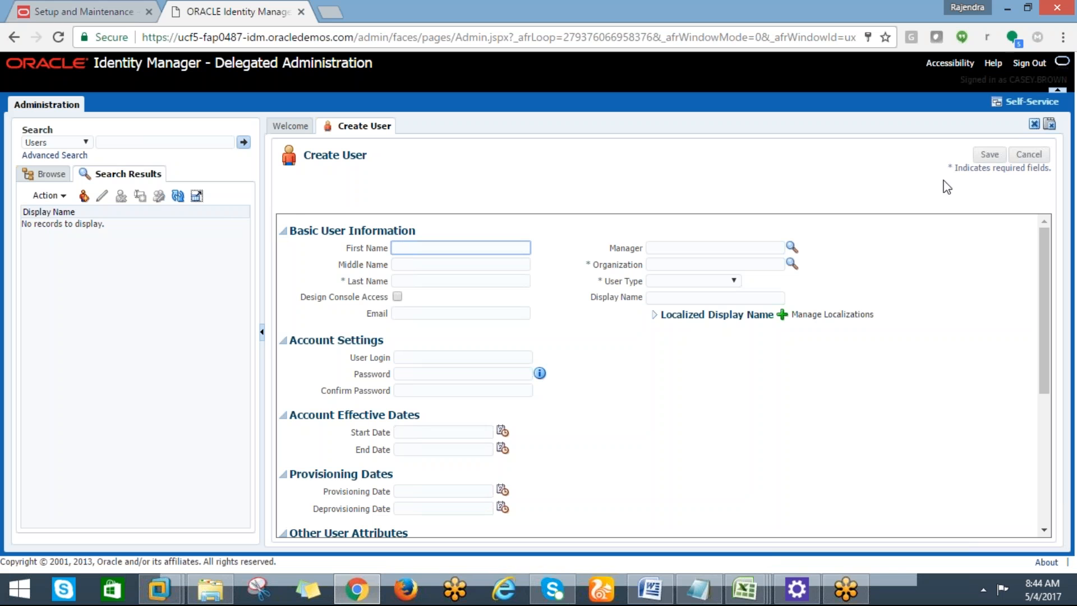
{"action": "left_click_drag", "start_coordinate": [1041, 327], "coordinate": [1043, 335]}
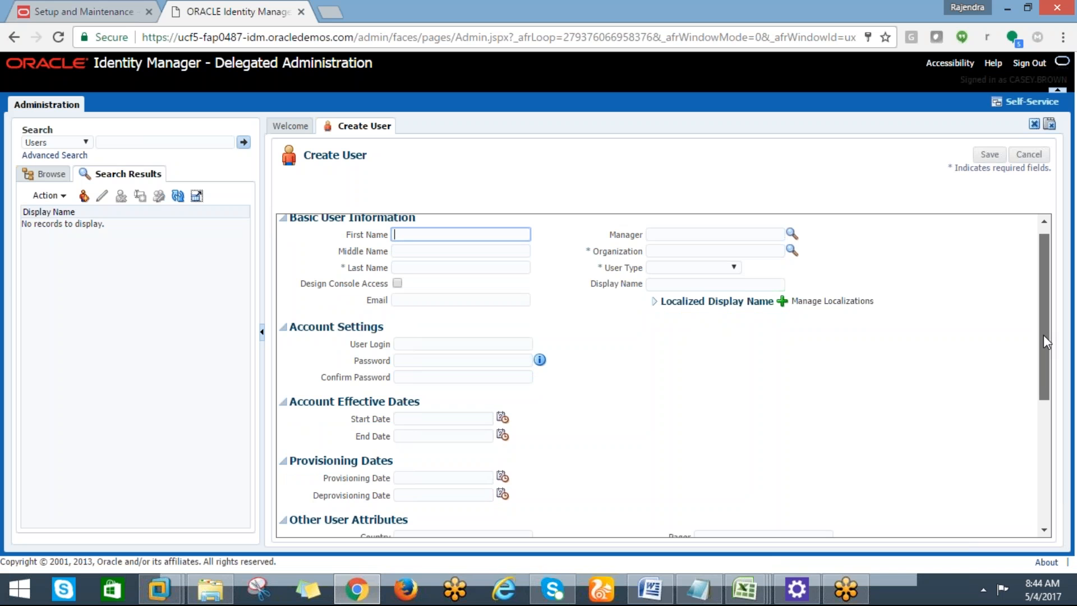
{"action": "left_click_drag", "start_coordinate": [1043, 335], "coordinate": [1035, 326]}
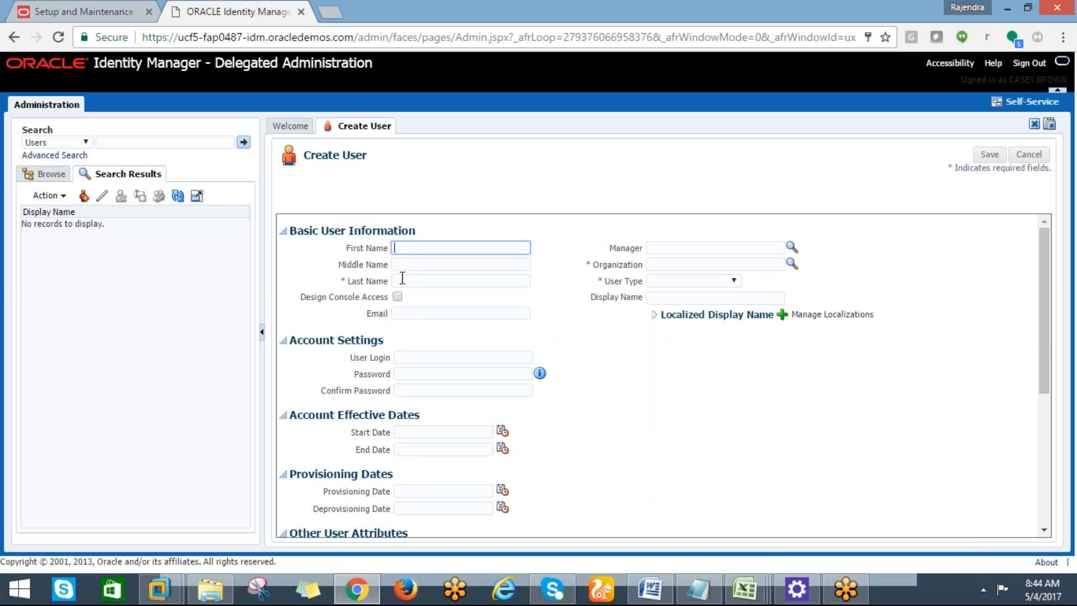
{"action": "left_click_drag", "start_coordinate": [346, 281], "coordinate": [340, 281]}
{"action": "left_click", "coordinate": [606, 275]}
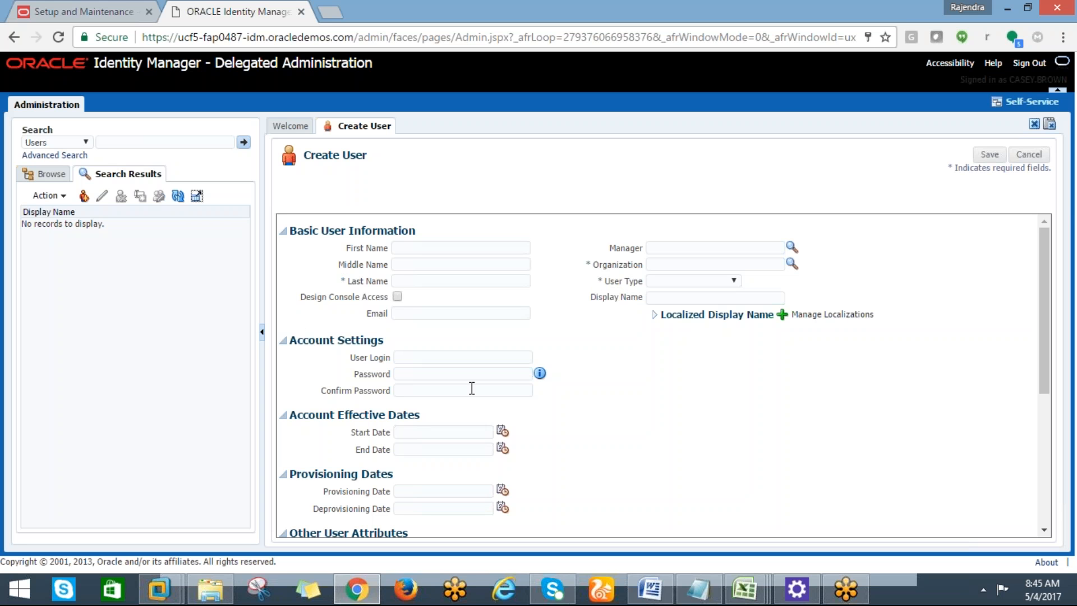
{"action": "left_click_drag", "start_coordinate": [1047, 370], "coordinate": [1046, 311]}
{"action": "left_click", "coordinate": [403, 282]}
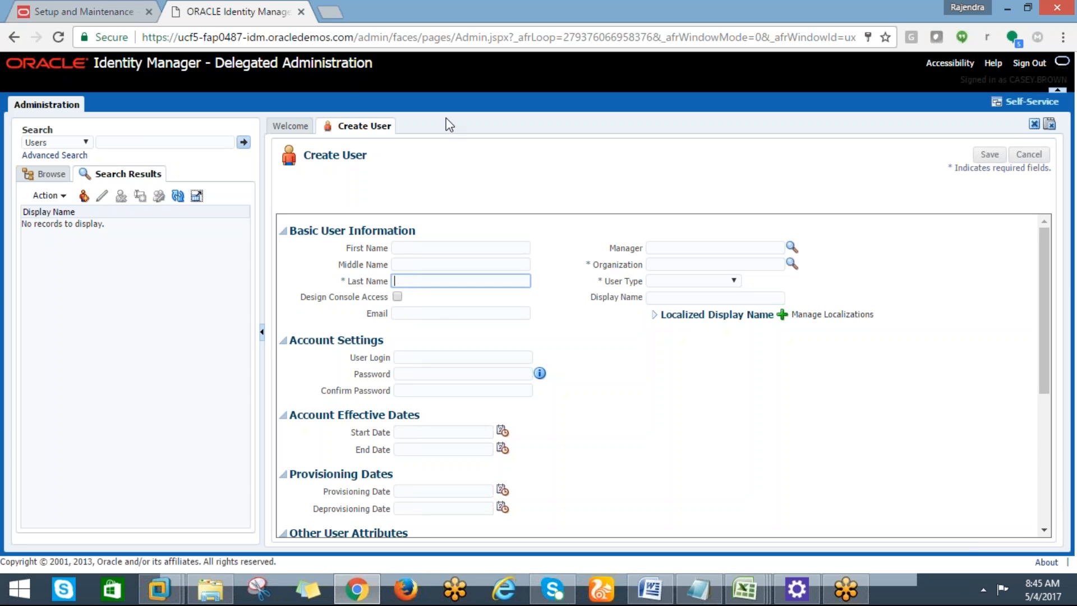
{"action": "left_click", "coordinate": [411, 248]}
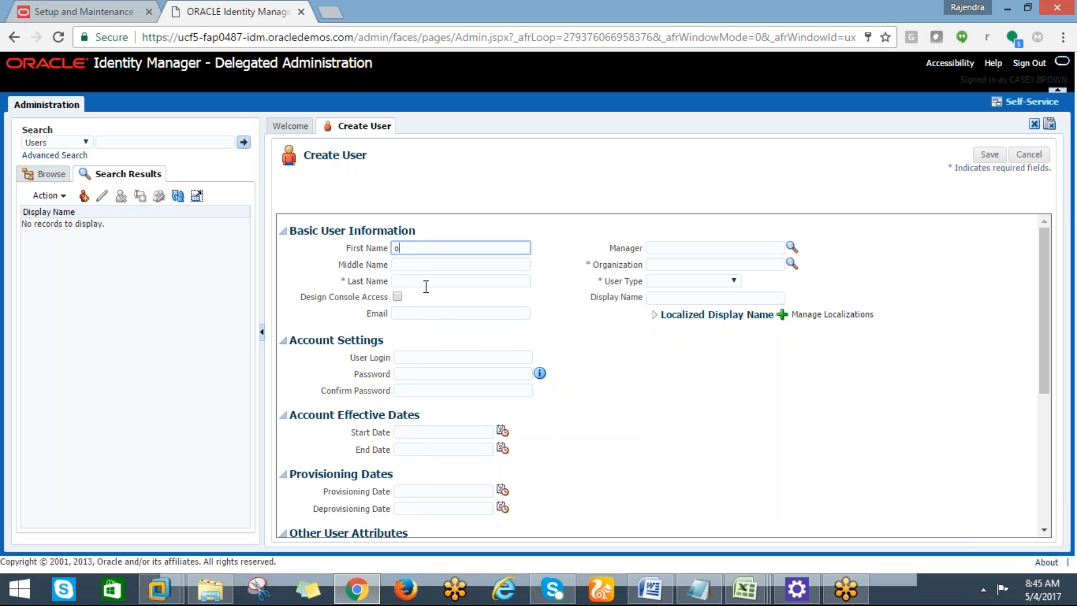
Enter First Name 'cloud' and Last Name 'finance', then bring up the Organization lookup.
{"action": "type", "text": "fusio"}
{"action": "key", "text": "BackSpace"}
{"action": "key", "text": "BackSpace"}
{"action": "key", "text": "BackSpace"}
{"action": "key", "text": "BackSpace"}
{"action": "key", "text": "BackSpace"}
{"action": "type", "text": "cloud"}
{"action": "key", "text": "Tab"}
{"action": "key", "text": "Tab"}
{"action": "type", "text": "finance"}
{"action": "key", "text": "Tab"}
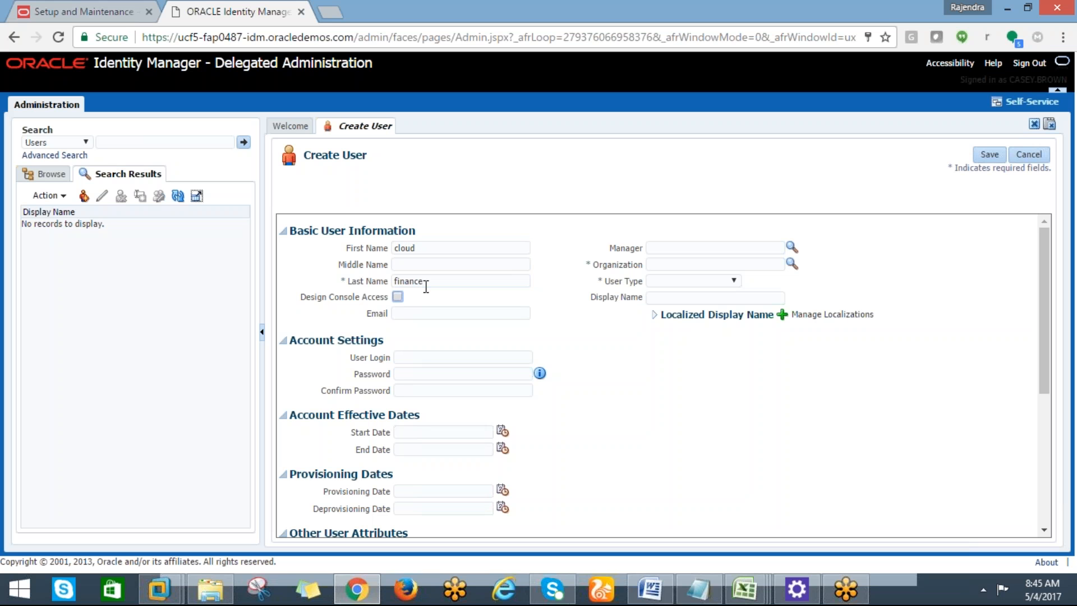
{"action": "left_click", "coordinate": [685, 264]}
{"action": "left_click", "coordinate": [792, 263]}
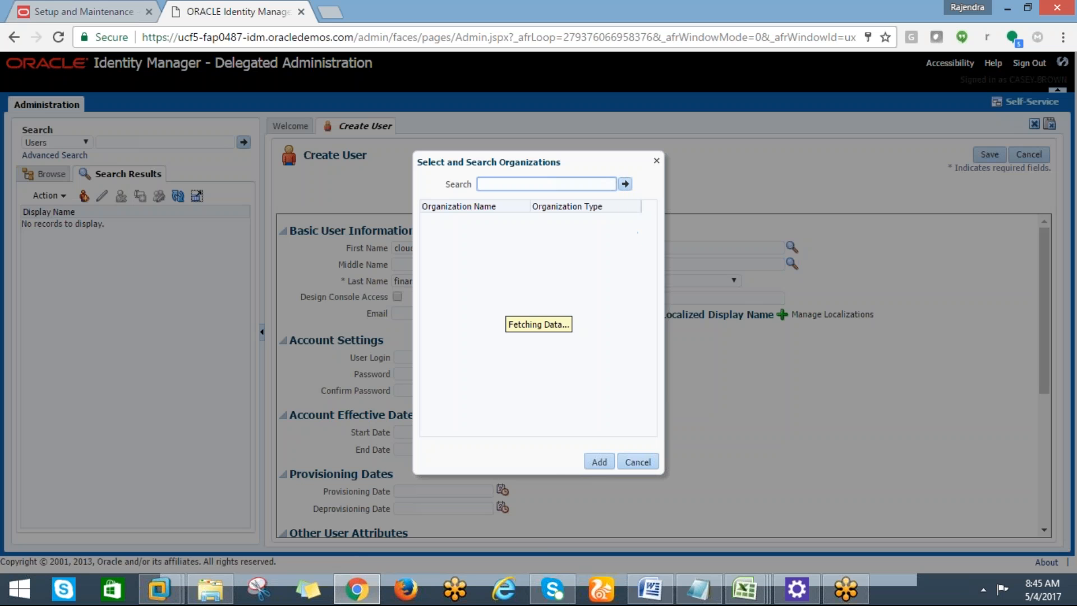
Search organizations and try twice to assign Xellerate Users to the new user.
{"action": "left_click", "coordinate": [626, 185]}
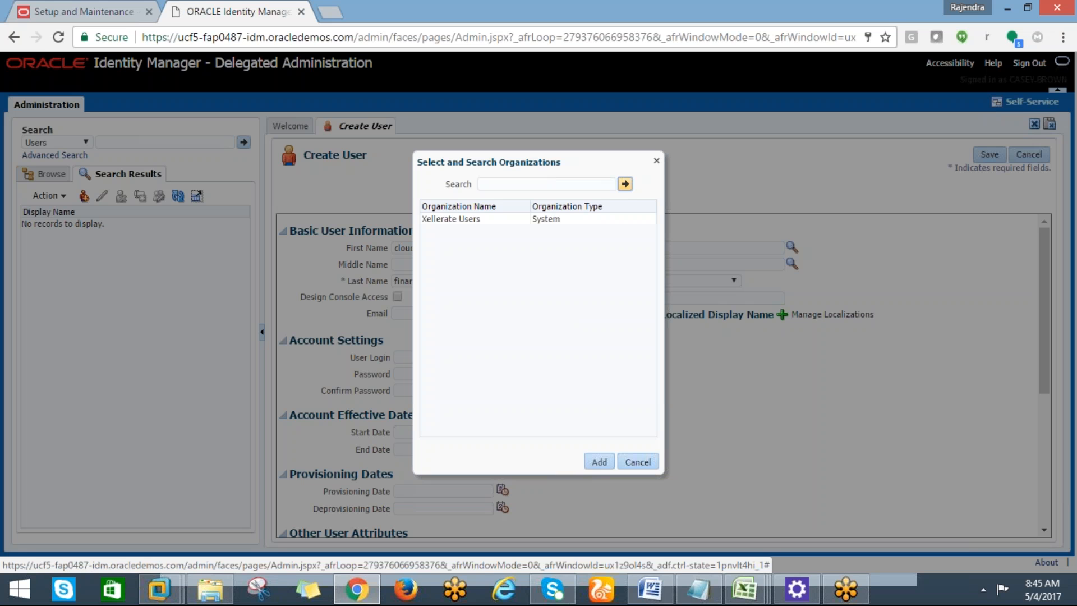
{"action": "left_click", "coordinate": [452, 225]}
{"action": "left_click", "coordinate": [600, 462]}
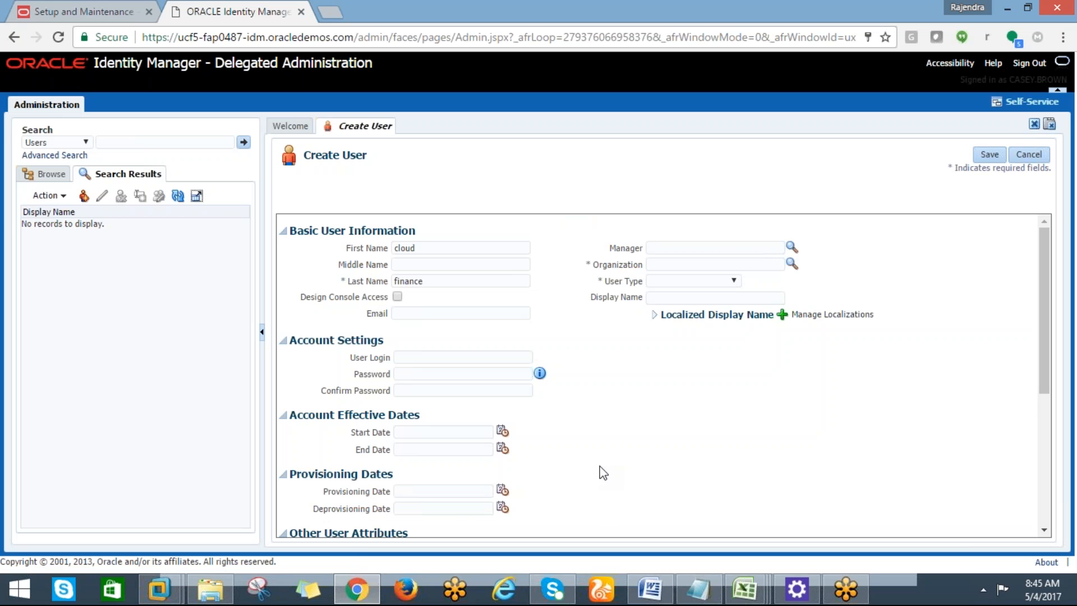
{"action": "left_click", "coordinate": [683, 293]}
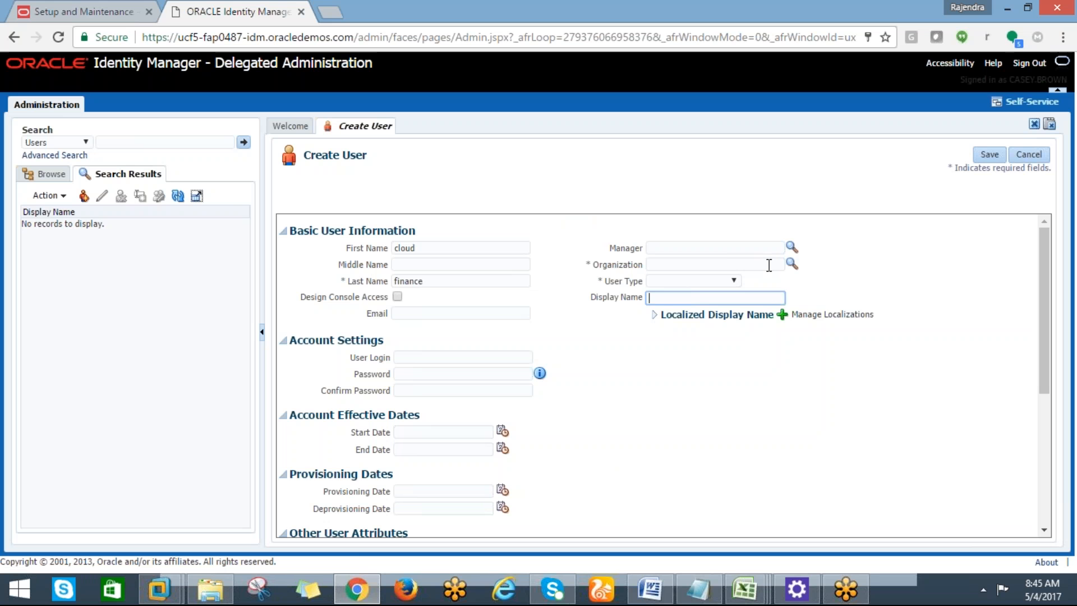
{"action": "left_click", "coordinate": [769, 265]}
{"action": "left_click", "coordinate": [792, 264]}
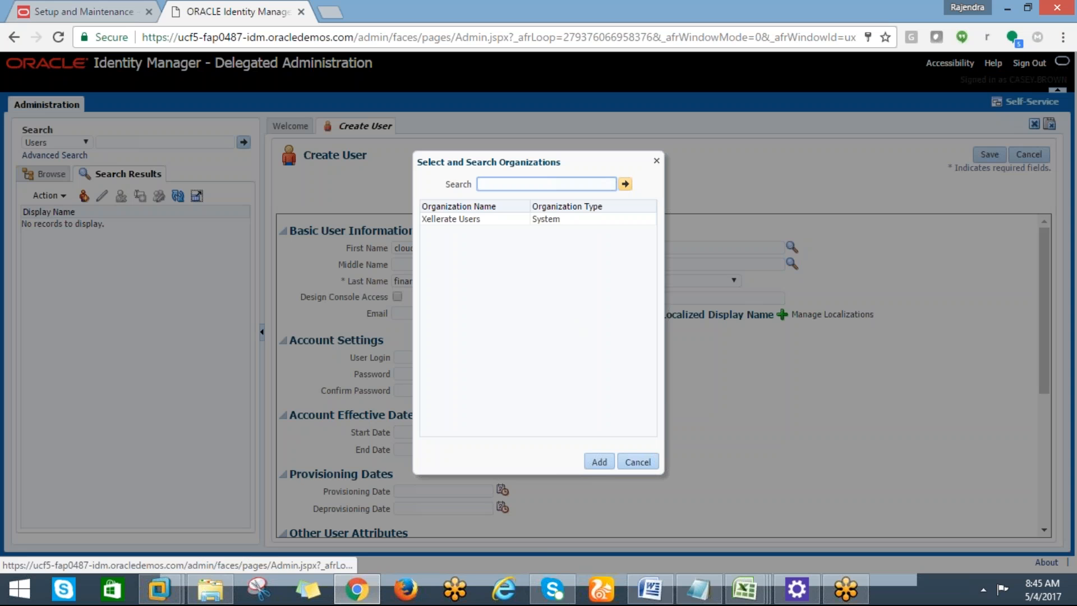
{"action": "left_click", "coordinate": [484, 220]}
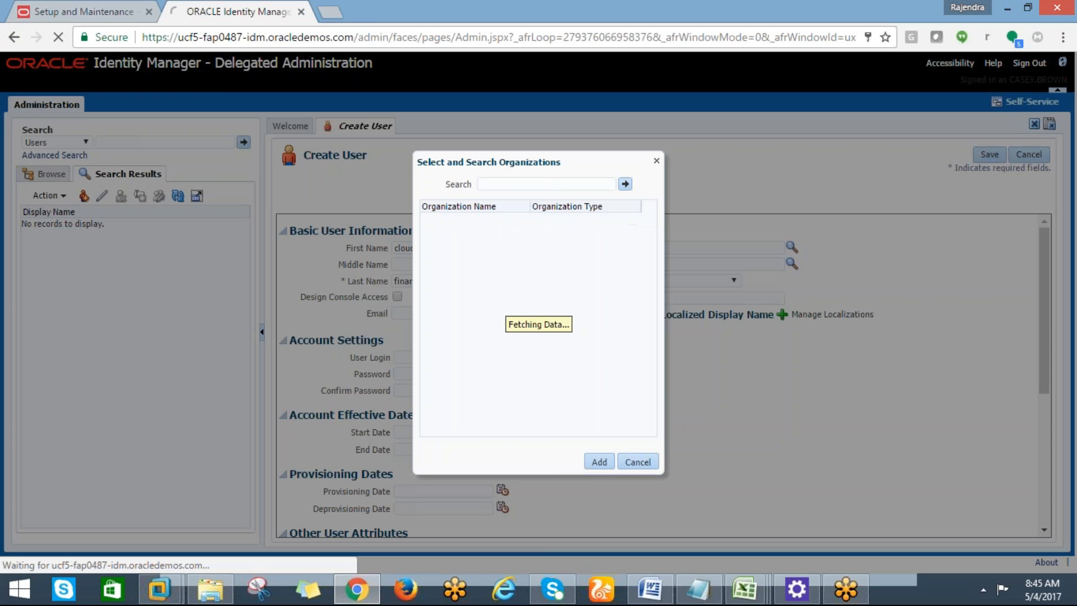
{"action": "left_click", "coordinate": [637, 463]}
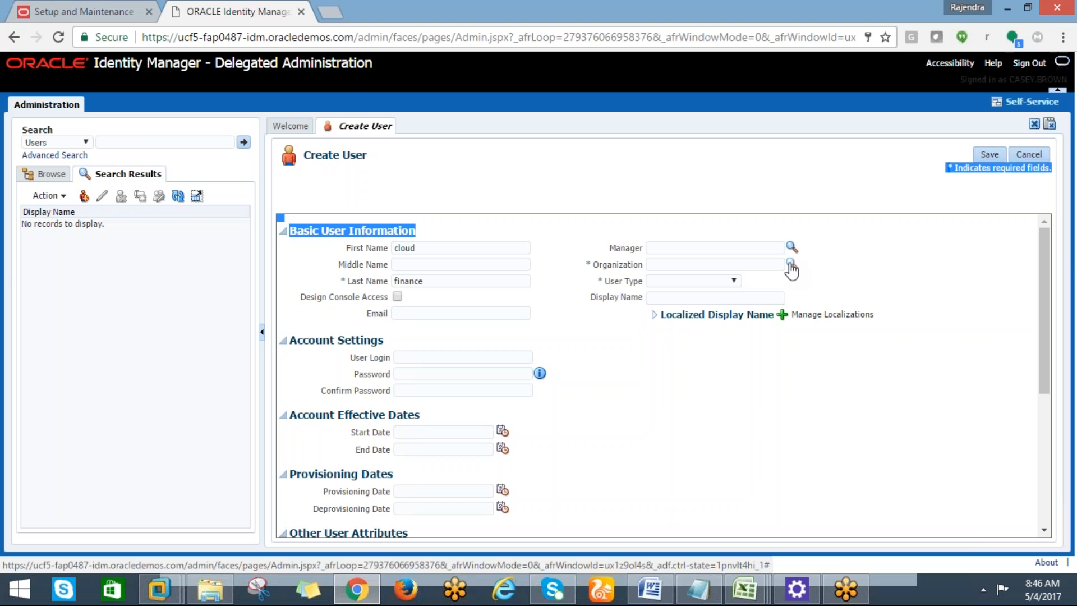
Search organizations again, select Xellerate Users, and cancel the lookup.
{"action": "left_click", "coordinate": [790, 264]}
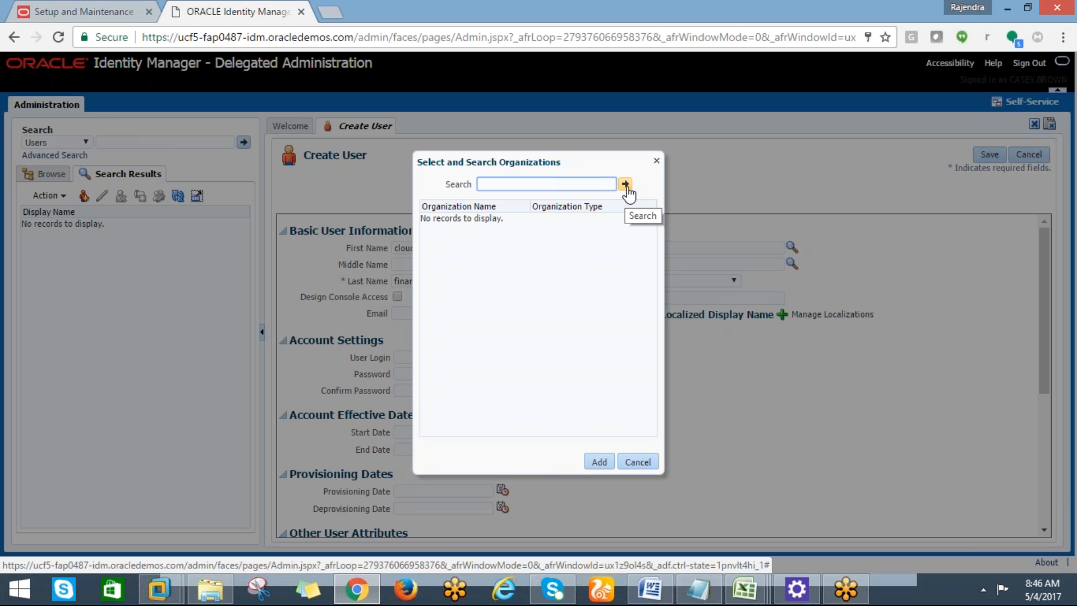
{"action": "left_click", "coordinate": [625, 186]}
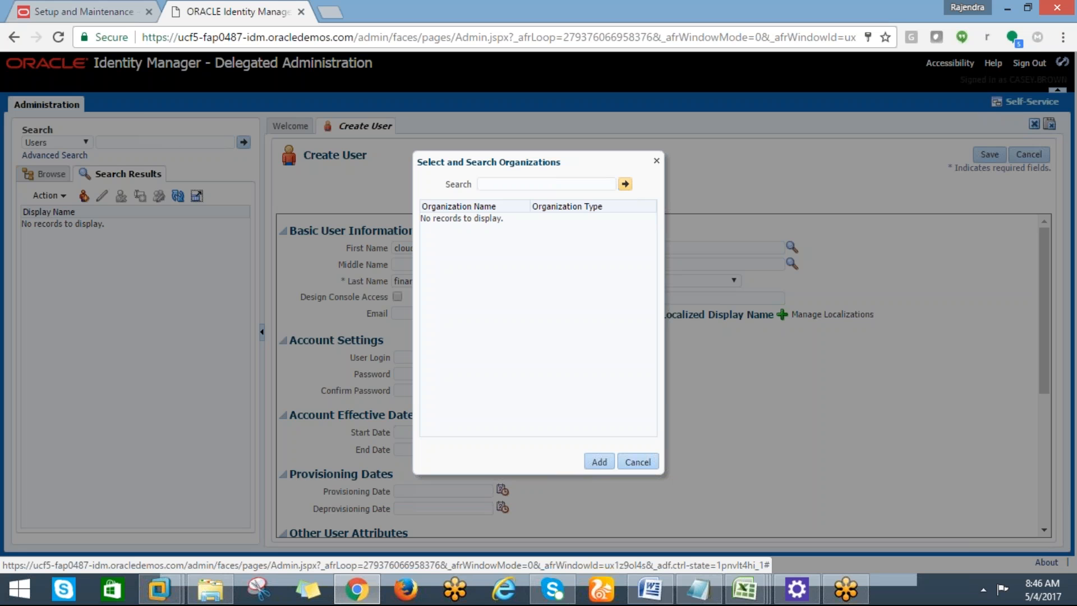
{"action": "left_click", "coordinate": [477, 220]}
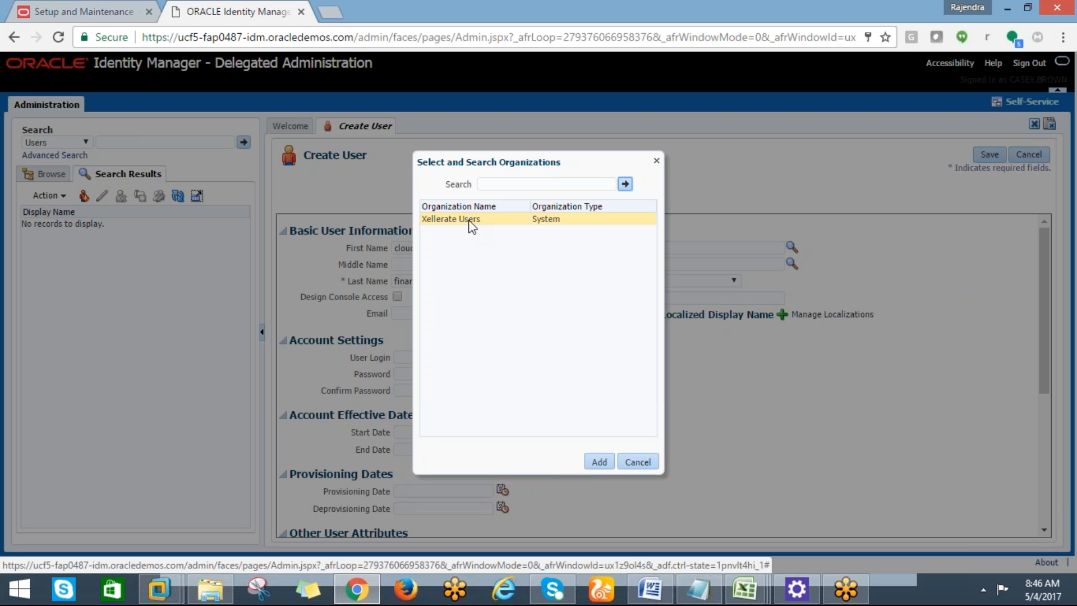
{"action": "left_click", "coordinate": [470, 221]}
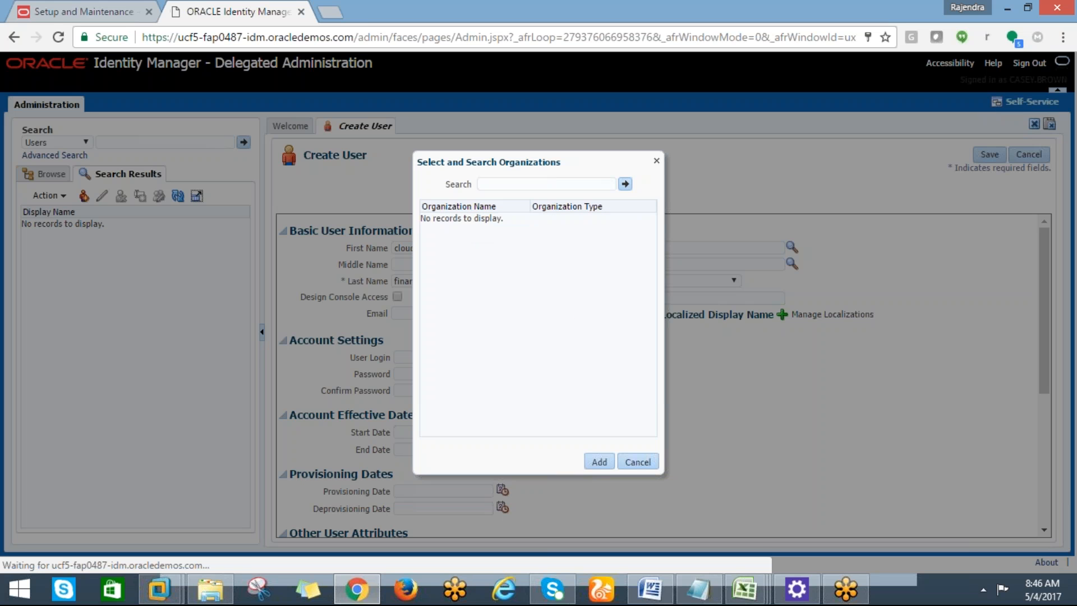
{"action": "left_click", "coordinate": [636, 464]}
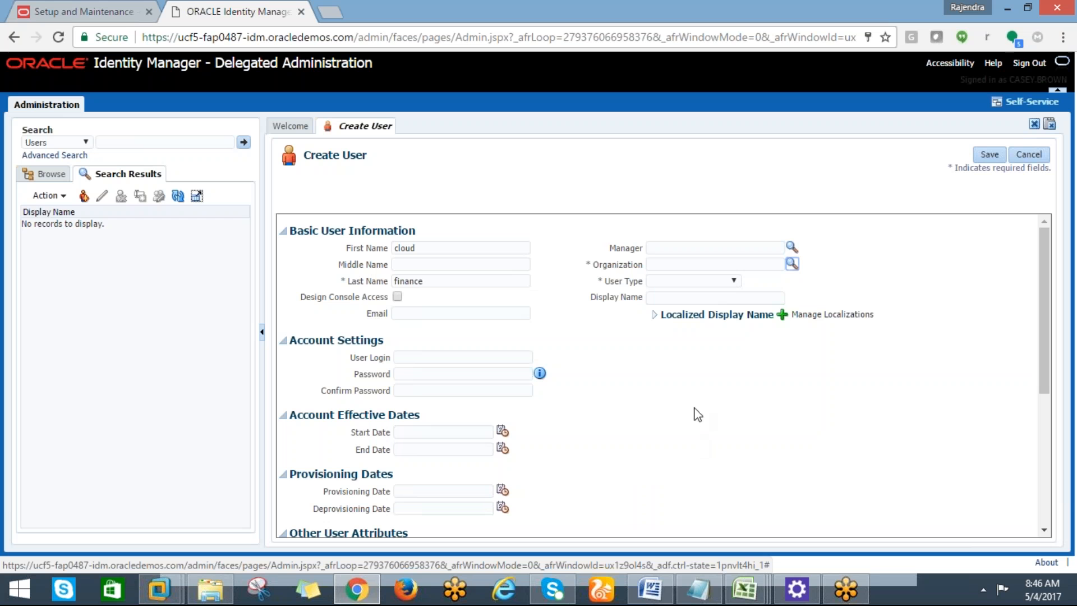
Rerun the organization search, select Xellerate Users, and close the dialog without assigning it.
{"action": "left_click", "coordinate": [791, 265]}
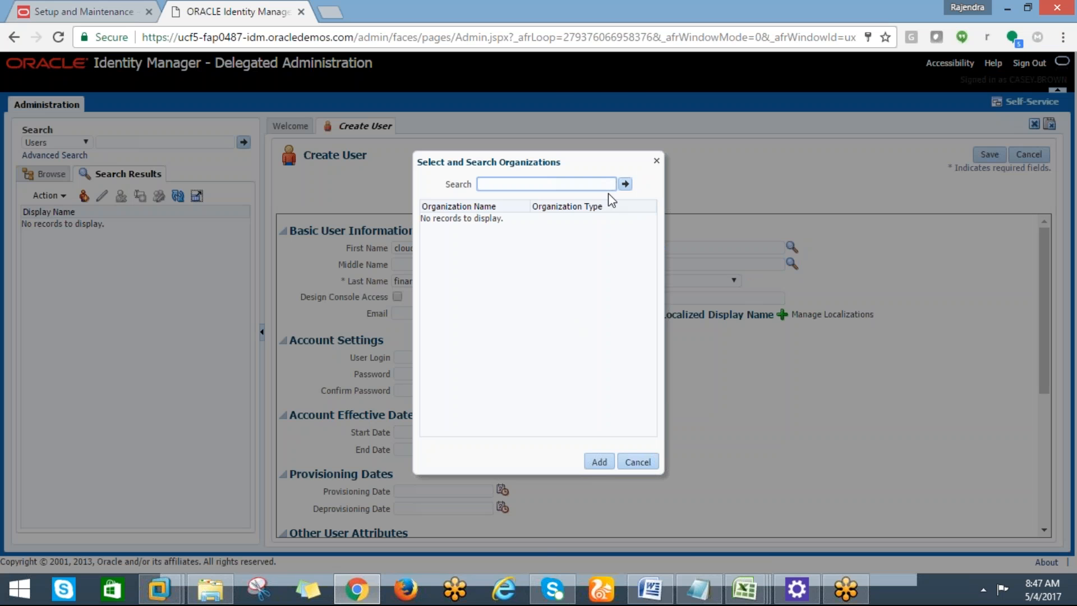
{"action": "left_click_drag", "start_coordinate": [608, 193], "coordinate": [622, 183]}
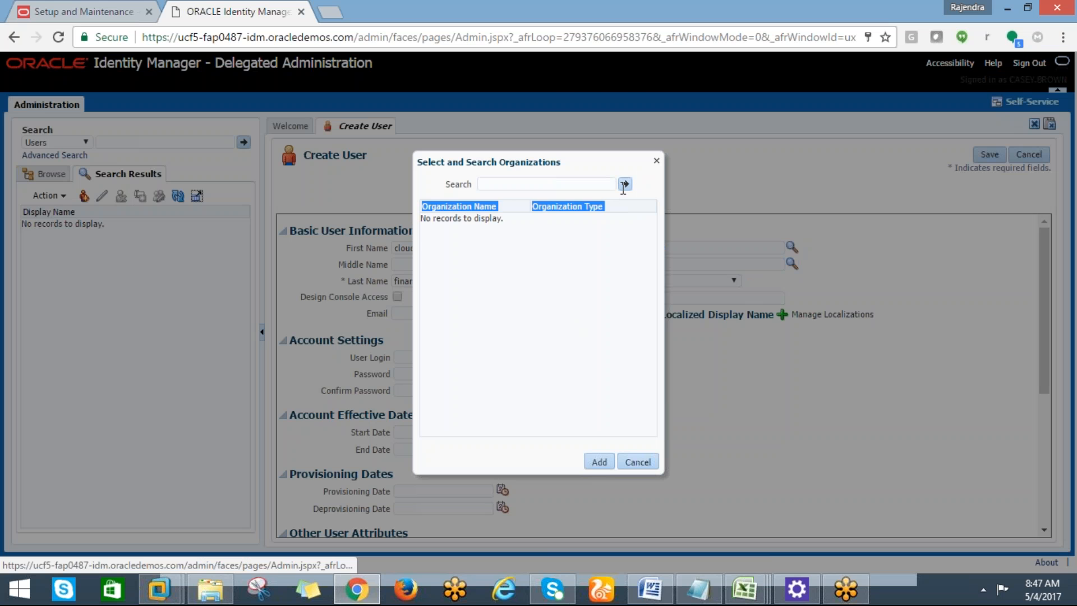
{"action": "left_click", "coordinate": [624, 187]}
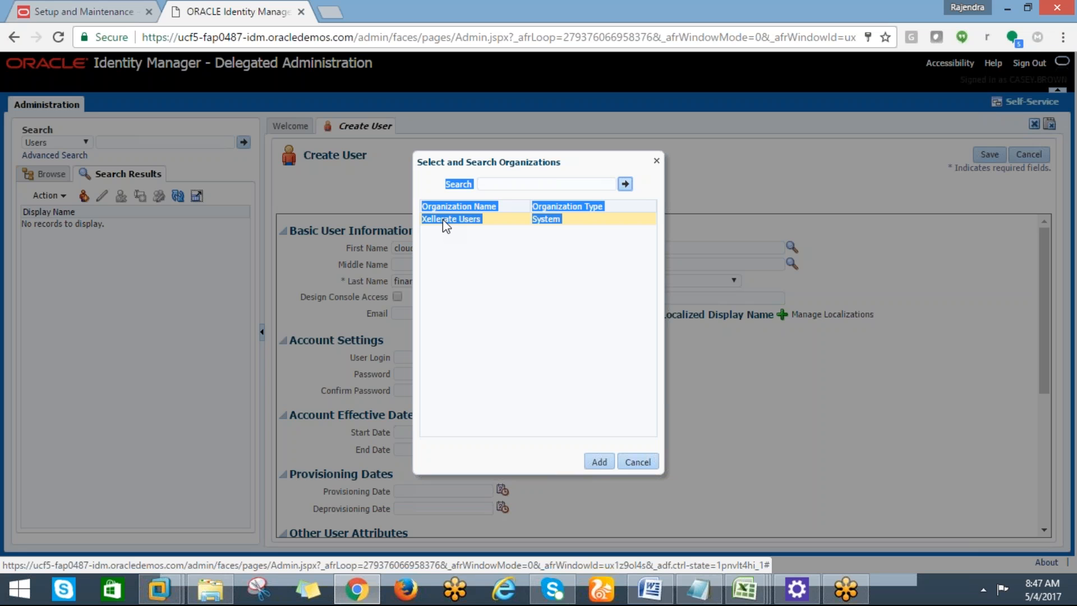
{"action": "left_click", "coordinate": [443, 220]}
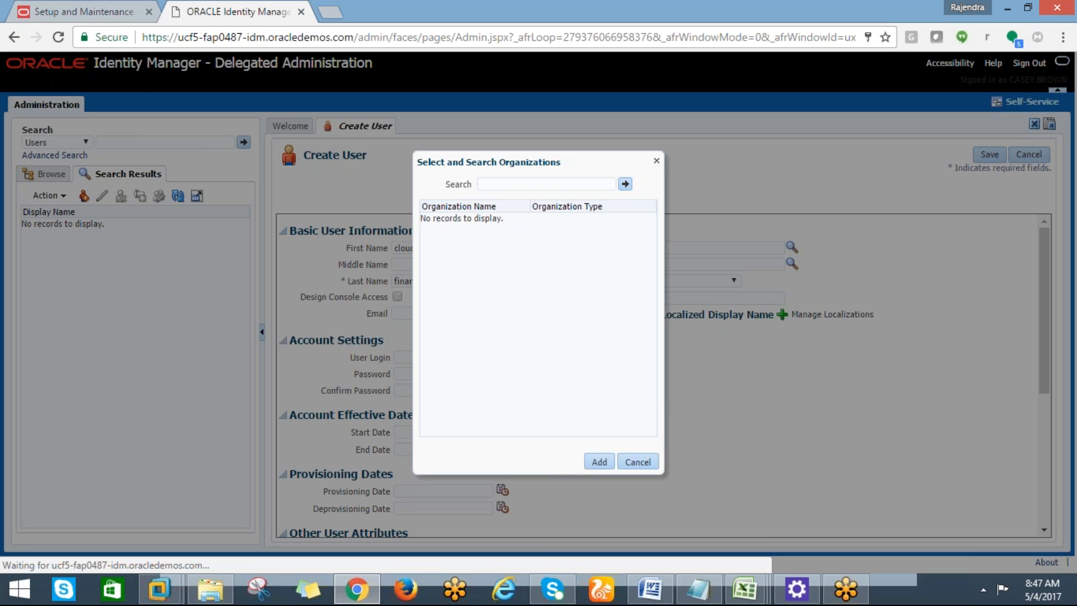
{"action": "left_click", "coordinate": [648, 465]}
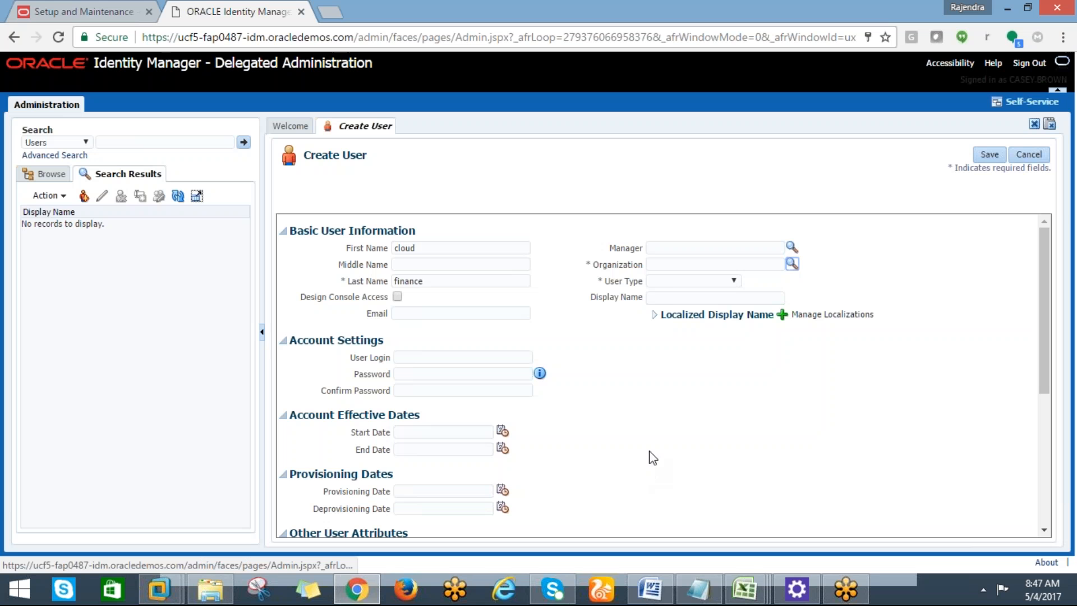
Try 'xe' in Organization and the Xellerate Users lookup again, then show the User Type choices.
{"action": "left_click", "coordinate": [665, 263]}
{"action": "type", "text": "xe"}
{"action": "key", "text": "BackSpace"}
{"action": "key", "text": "BackSpace"}
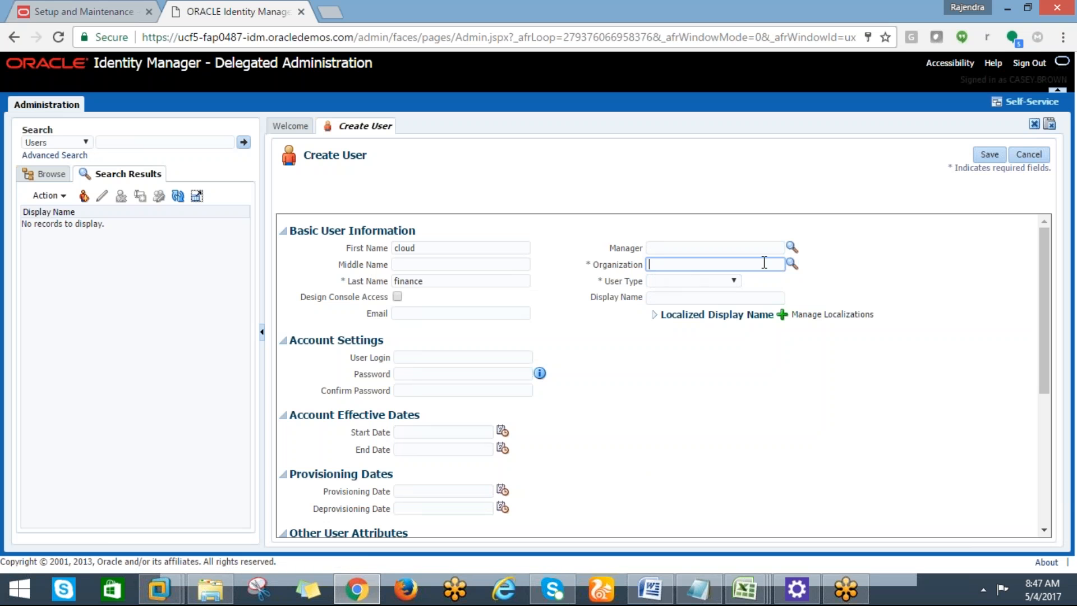
{"action": "left_click", "coordinate": [793, 266]}
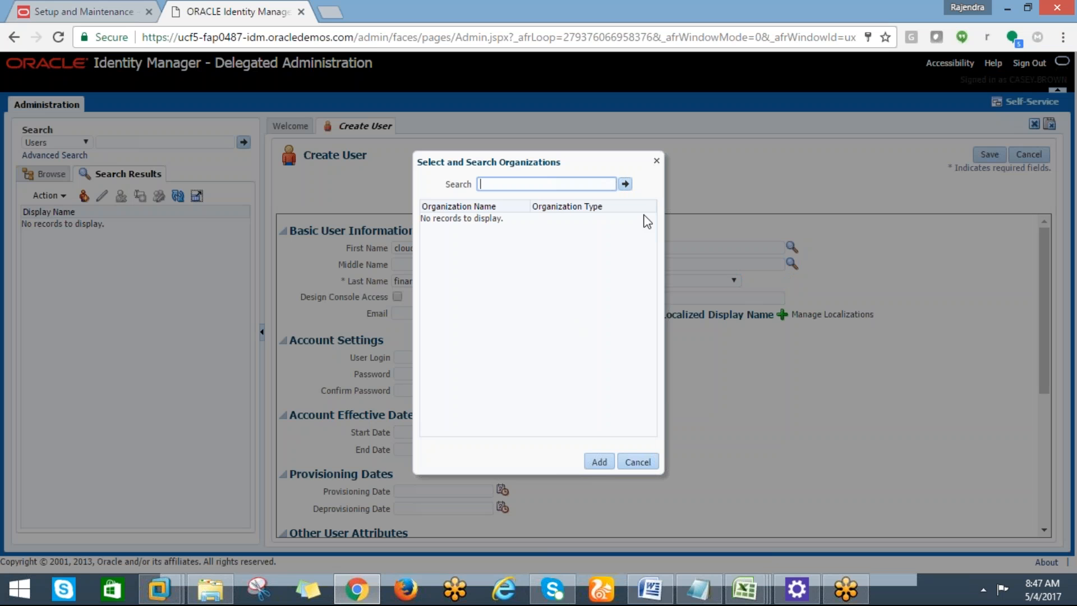
{"action": "left_click", "coordinate": [625, 185]}
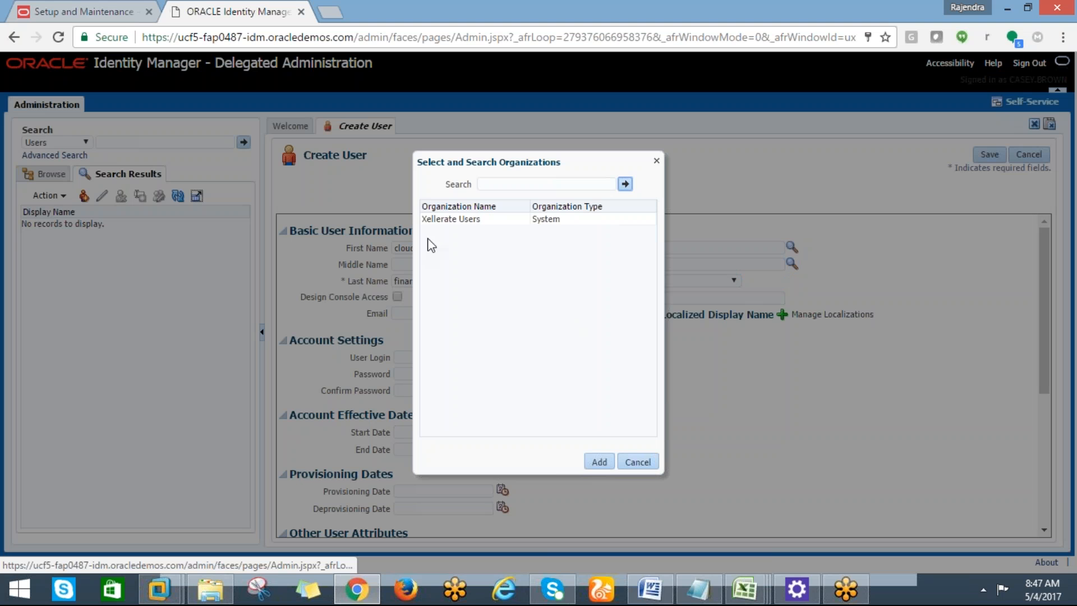
{"action": "left_click", "coordinate": [435, 220]}
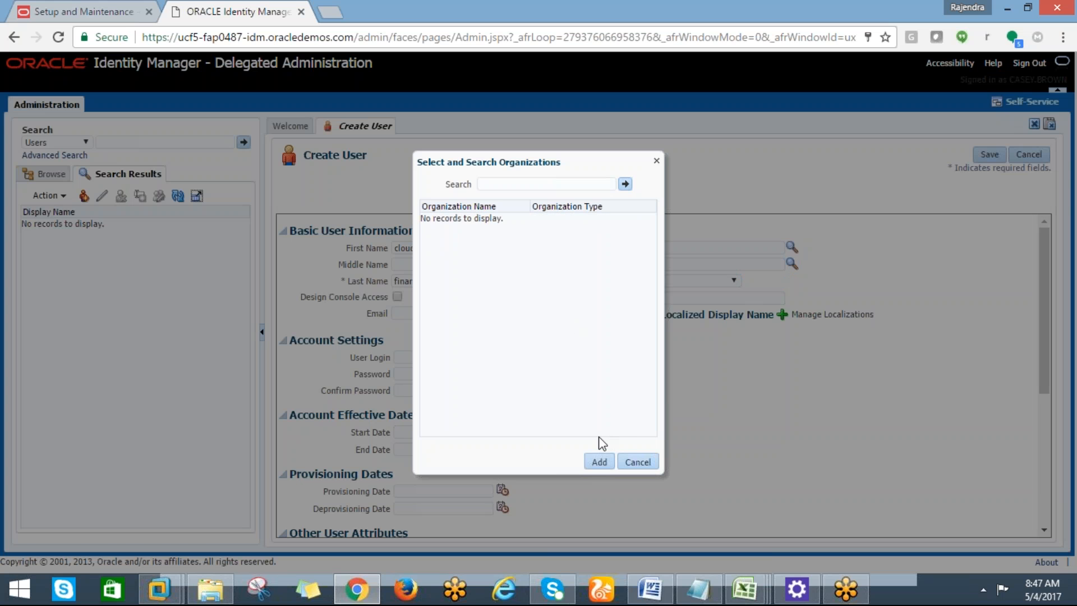
{"action": "left_click", "coordinate": [627, 463]}
{"action": "left_click", "coordinate": [699, 282]}
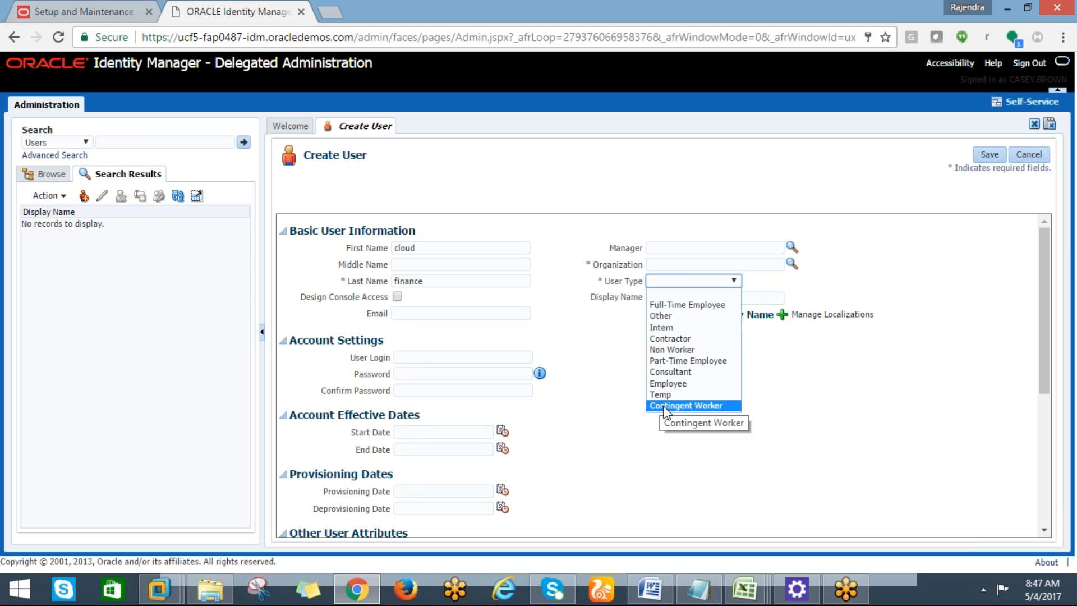
Set User Type to Consultant and retry the Xellerate Users organization lookup, leaving Organization empty.
{"action": "left_click", "coordinate": [671, 373]}
{"action": "left_click", "coordinate": [710, 268]}
{"action": "left_click", "coordinate": [791, 264]}
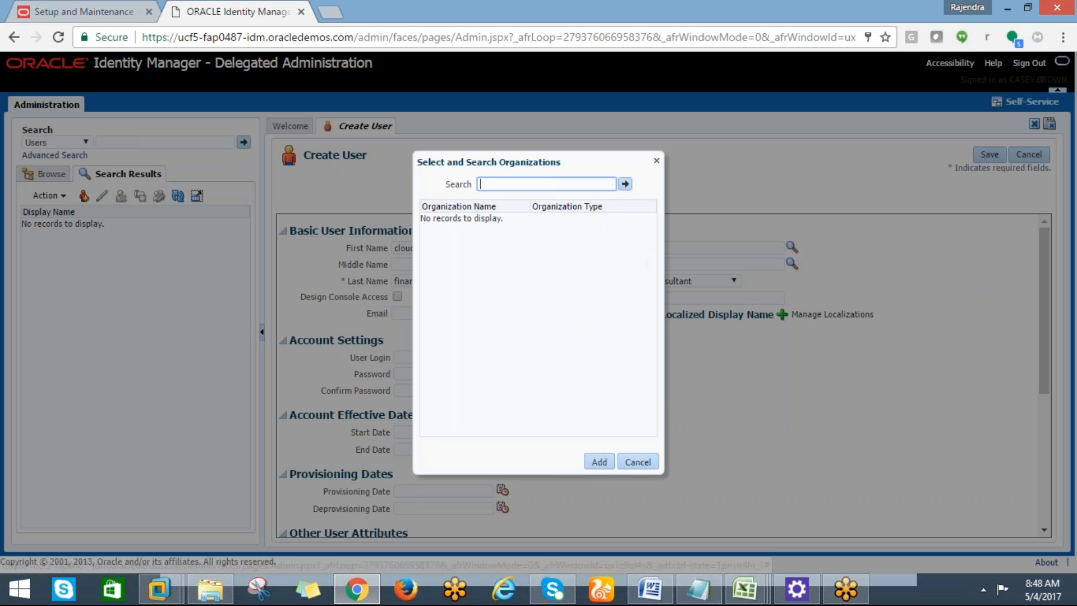
{"action": "left_click", "coordinate": [625, 184]}
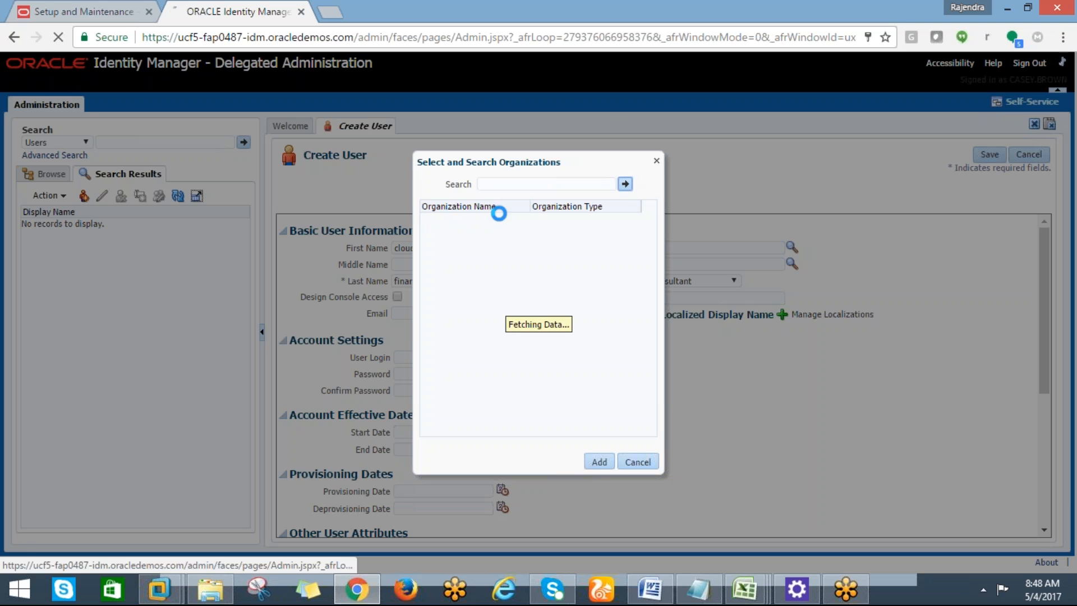
{"action": "left_click", "coordinate": [468, 223]}
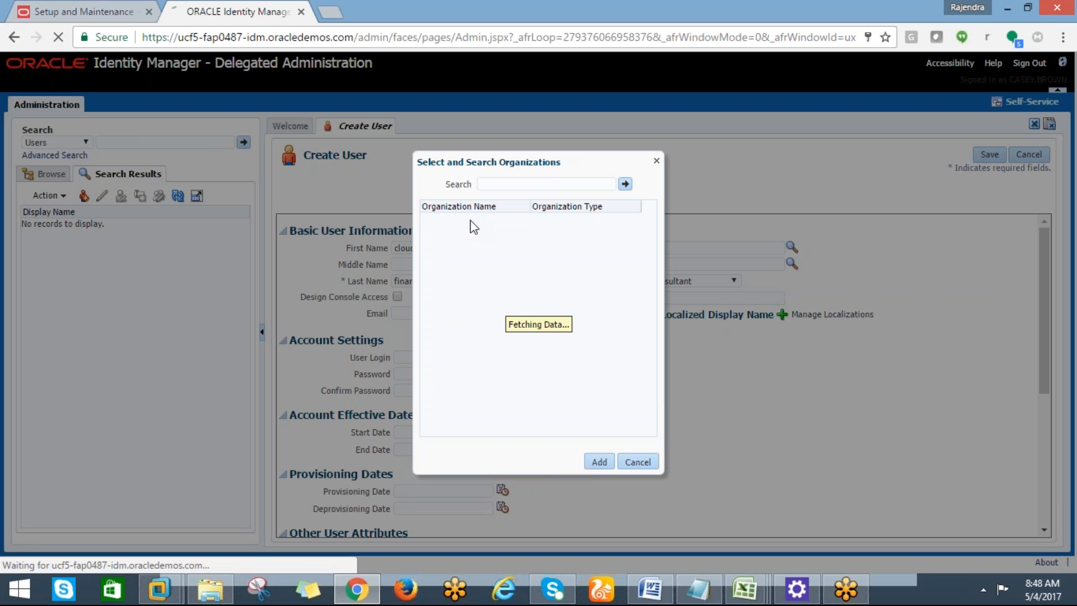
{"action": "left_click", "coordinate": [599, 461]}
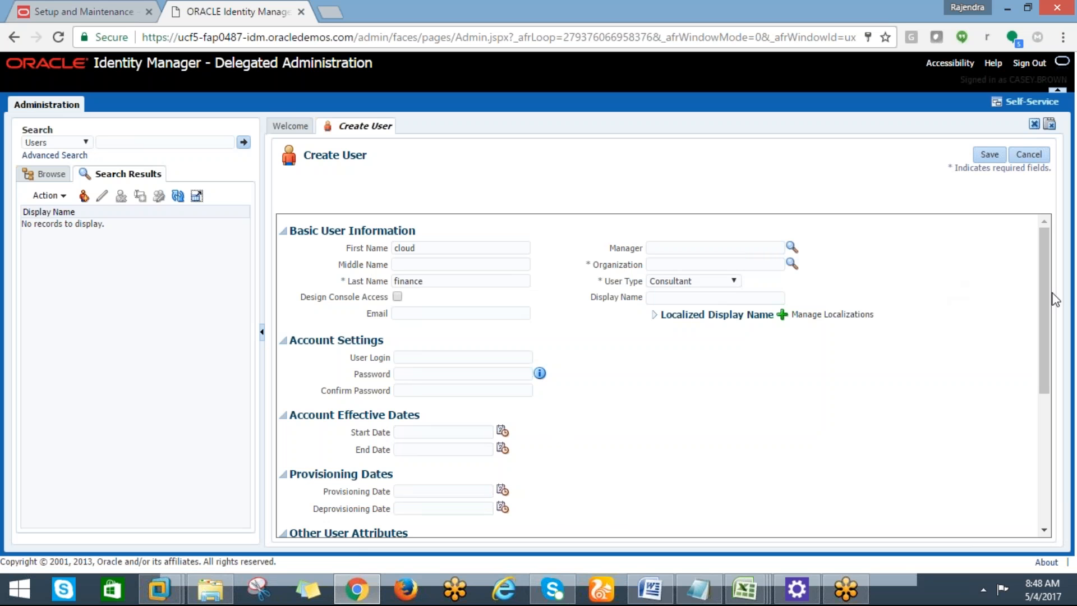
{"action": "left_click_drag", "start_coordinate": [1042, 300], "coordinate": [1049, 201]}
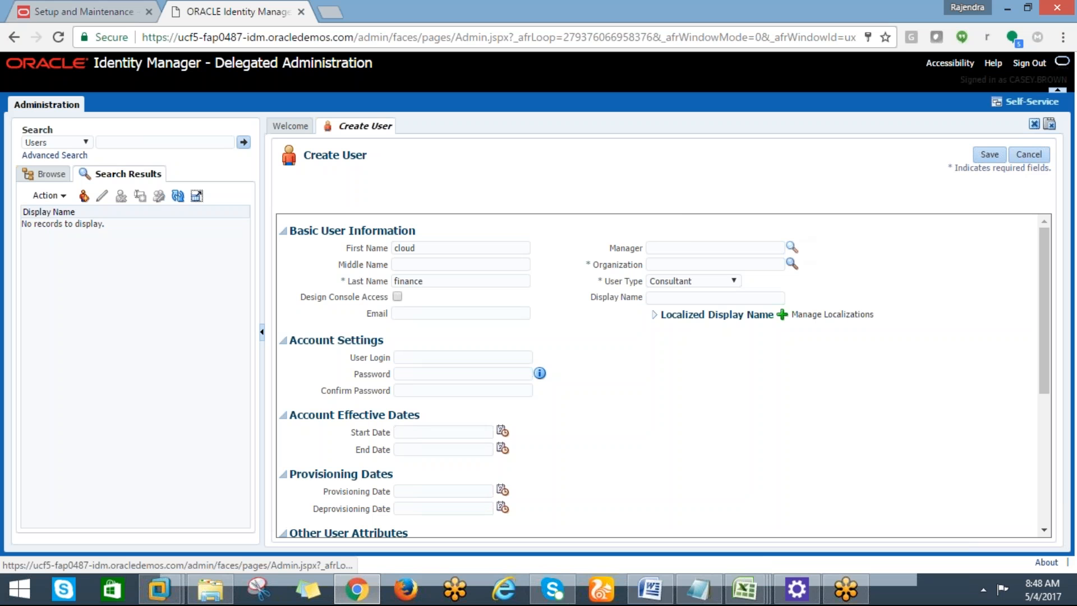
{"action": "left_click", "coordinate": [724, 249]}
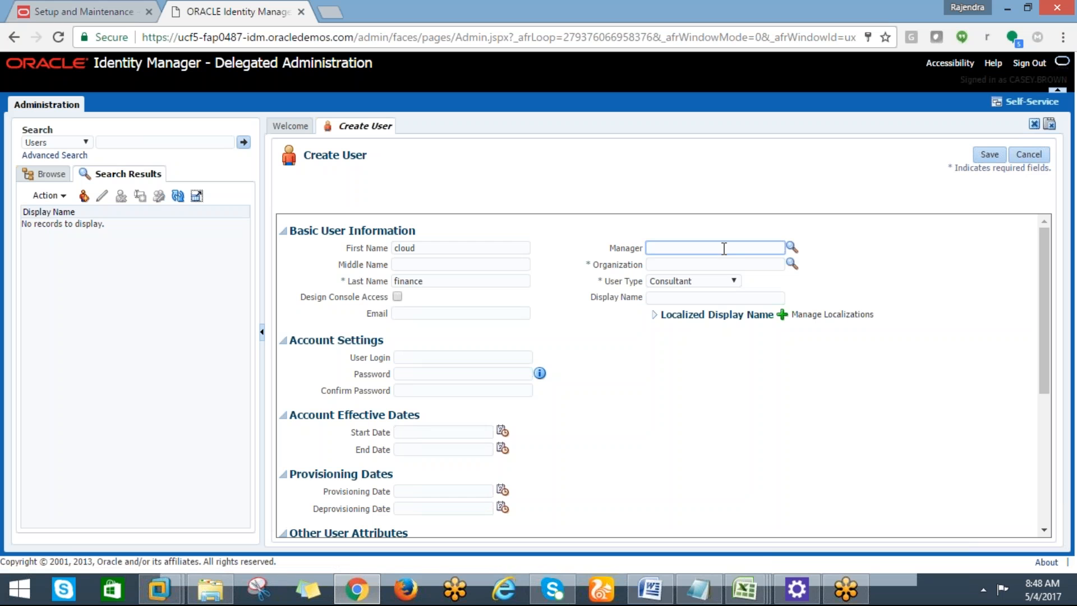
{"action": "type", "text": "x"}
{"action": "key", "text": "BackSpace"}
{"action": "left_click", "coordinate": [791, 248]}
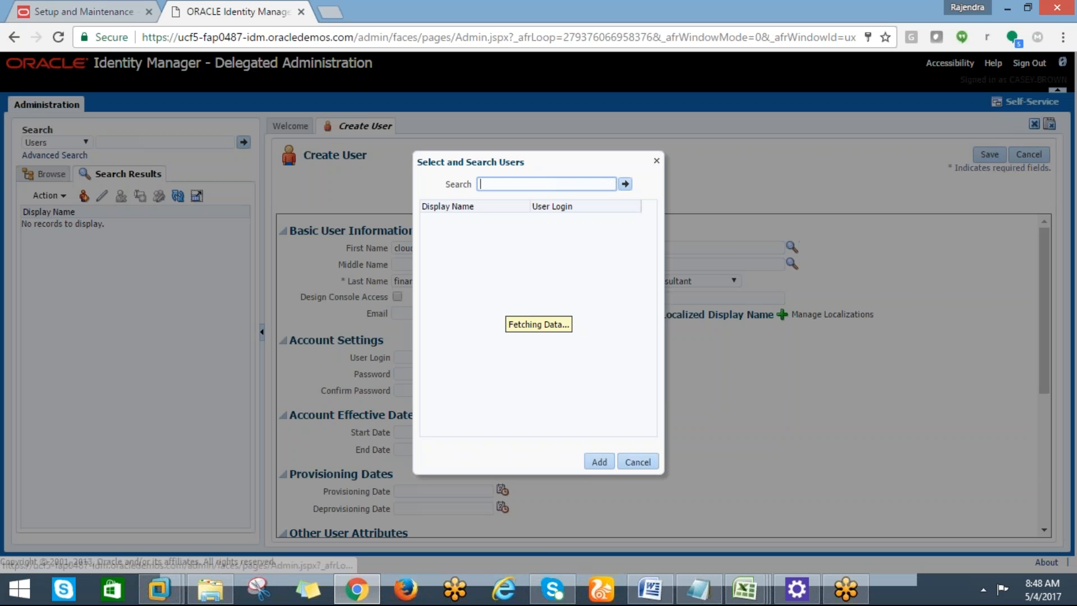
{"action": "left_click", "coordinate": [625, 184]}
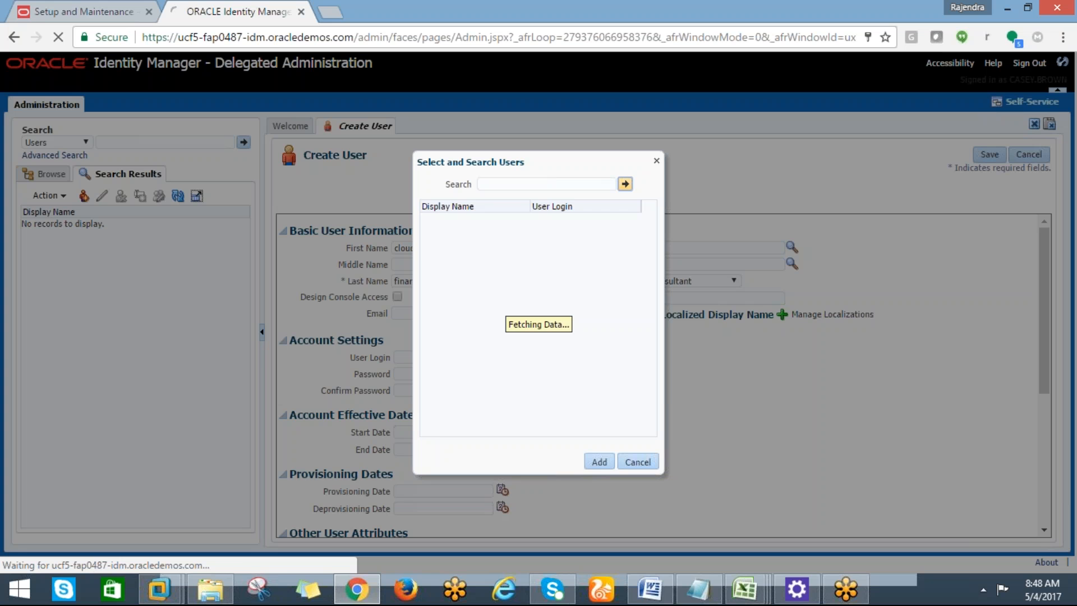
{"action": "left_click", "coordinate": [625, 466]}
{"action": "left_click", "coordinate": [756, 262]}
Search the organization list and set the user's Organization to Xellerate Users.
{"action": "left_click", "coordinate": [791, 264]}
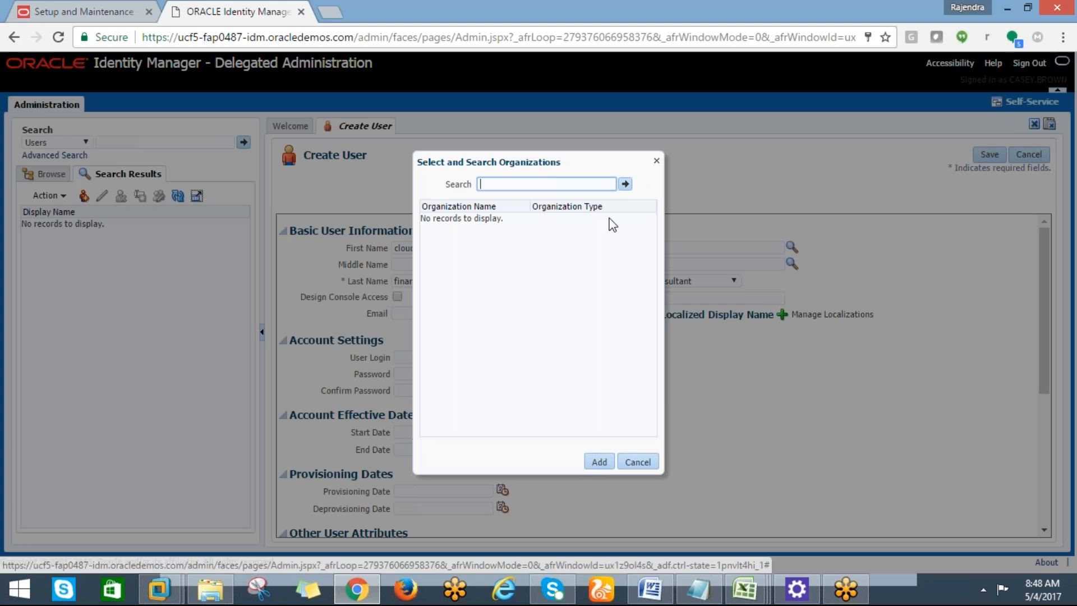
{"action": "left_click", "coordinate": [625, 184]}
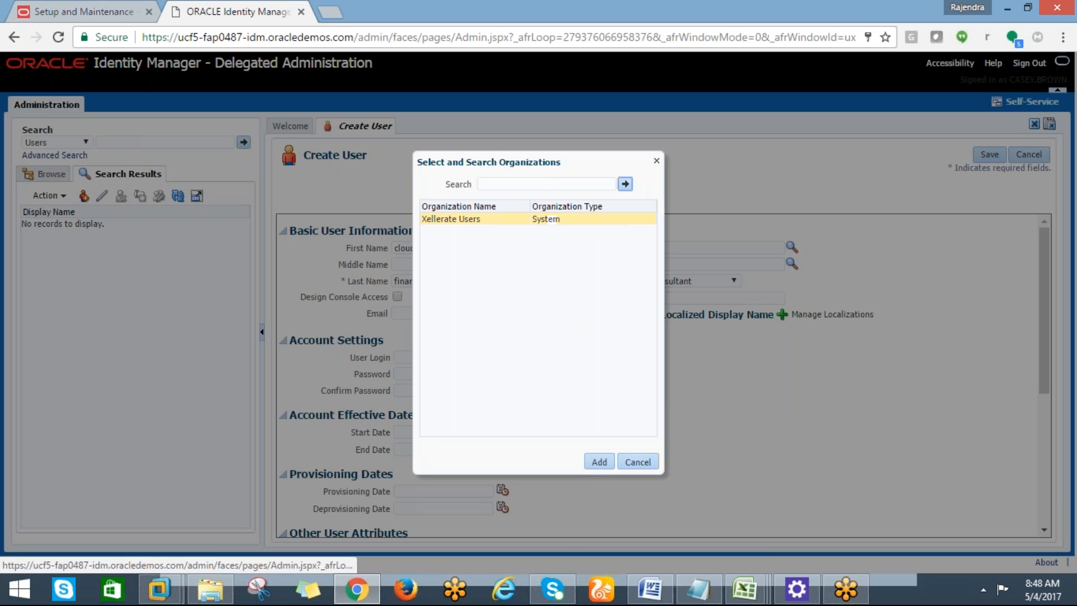
{"action": "left_click", "coordinate": [472, 220]}
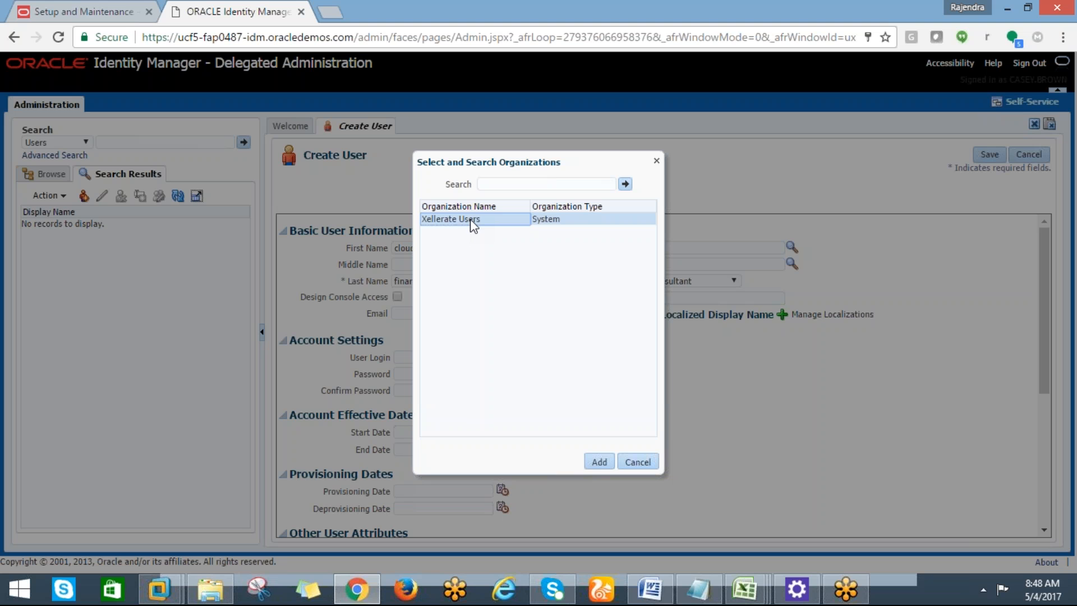
{"action": "left_click", "coordinate": [598, 463]}
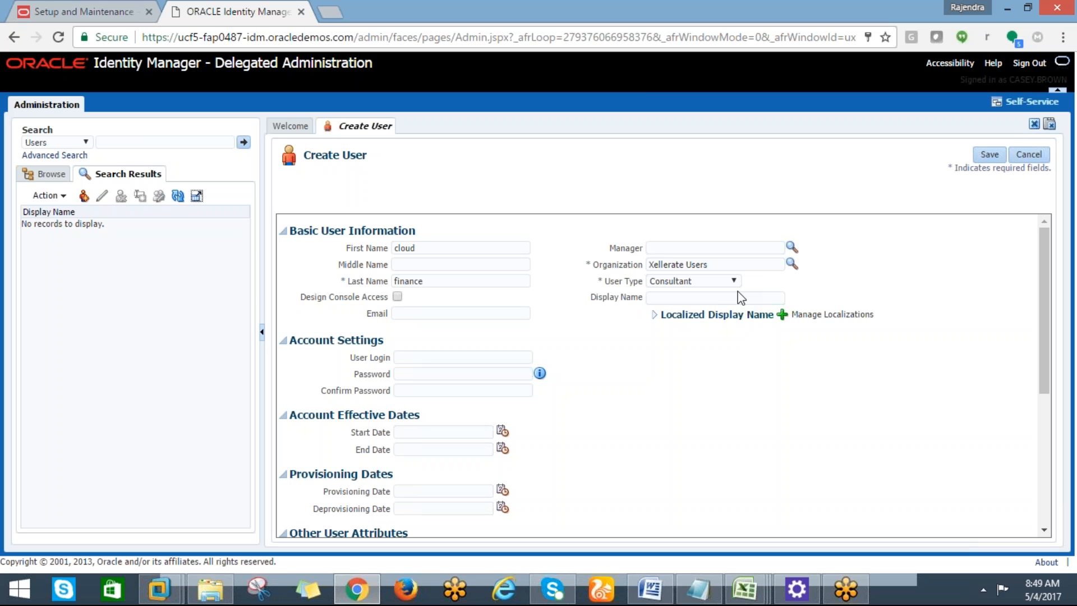
{"action": "scroll", "coordinate": [1051, 353], "scroll_direction": "down", "scroll_amount": 1}
{"action": "left_click_drag", "start_coordinate": [1052, 355], "coordinate": [1052, 475]}
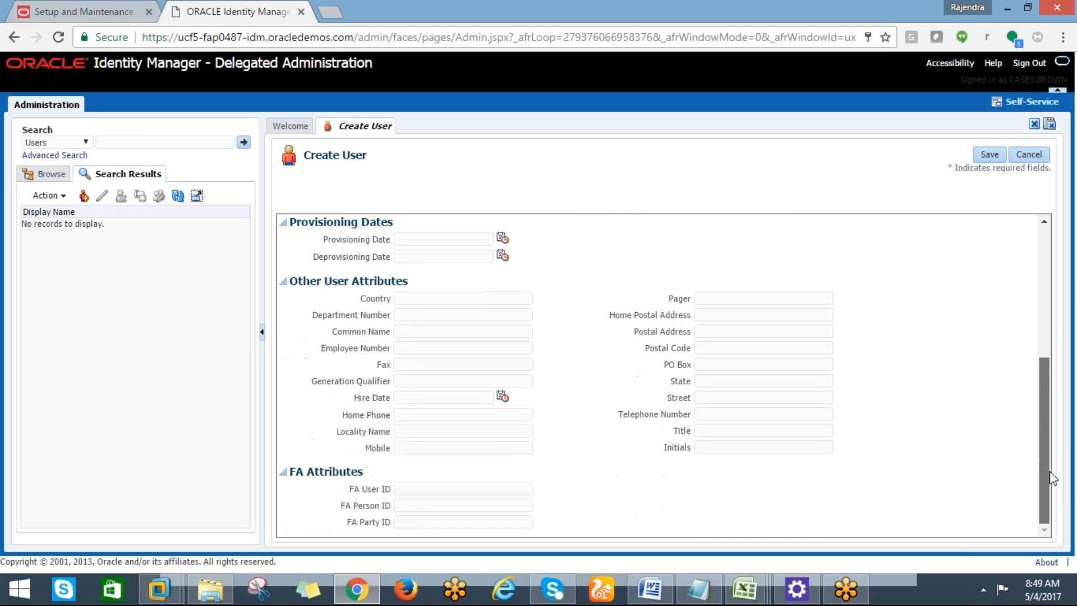
{"action": "scroll", "coordinate": [1048, 351], "scroll_direction": "up", "scroll_amount": 5}
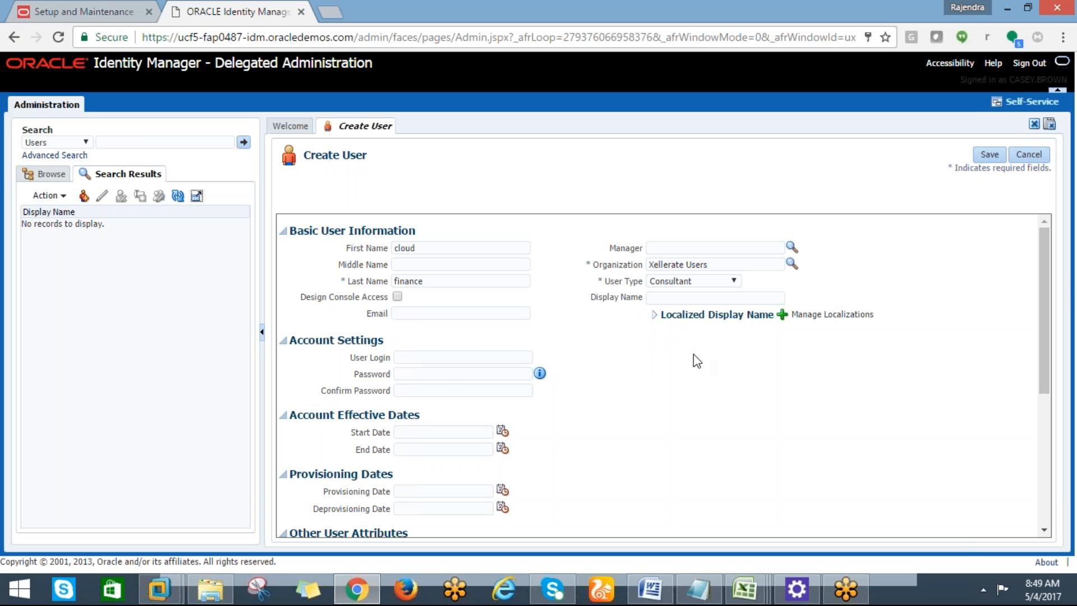
Enter cloud.finance as the new user's User Login.
{"action": "left_click", "coordinate": [399, 358]}
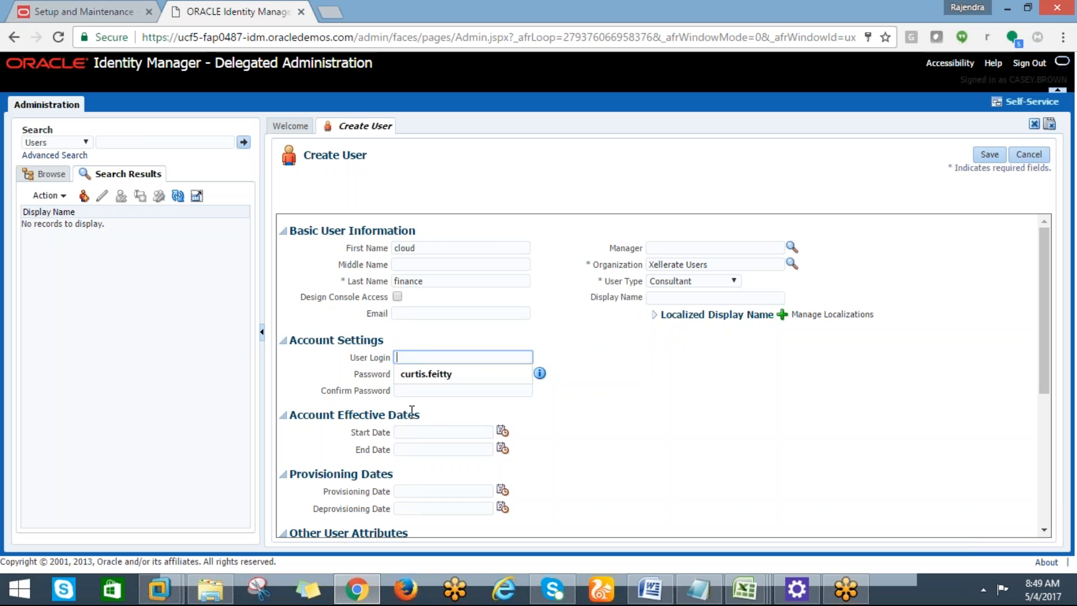
{"action": "type", "text": "cll"}
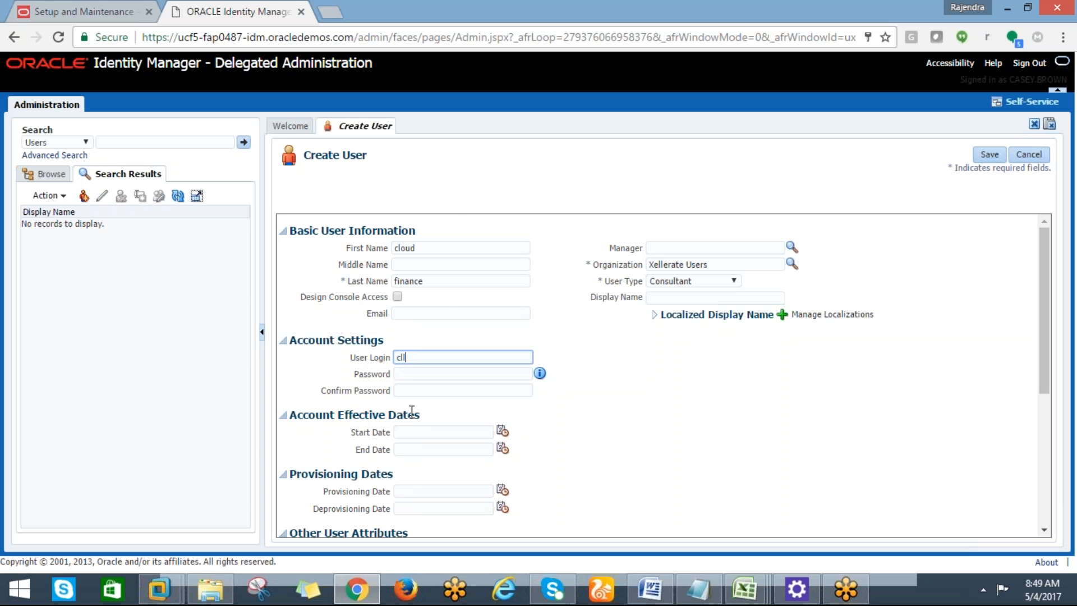
{"action": "key", "text": "BackSpace"}
{"action": "key", "text": "BackSpace"}
{"action": "type", "text": "loud.finance"}
Enter the account password, leaving Confirm Password empty.
{"action": "left_click", "coordinate": [402, 373]}
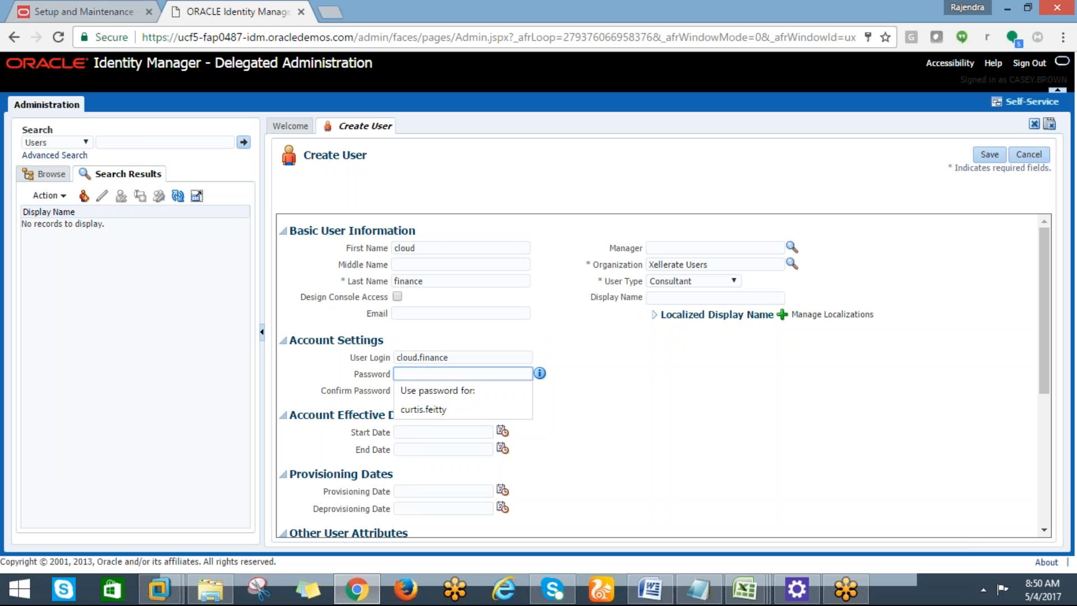
{"action": "type", "text": "••••••••••"}
{"action": "key", "text": "Tab"}
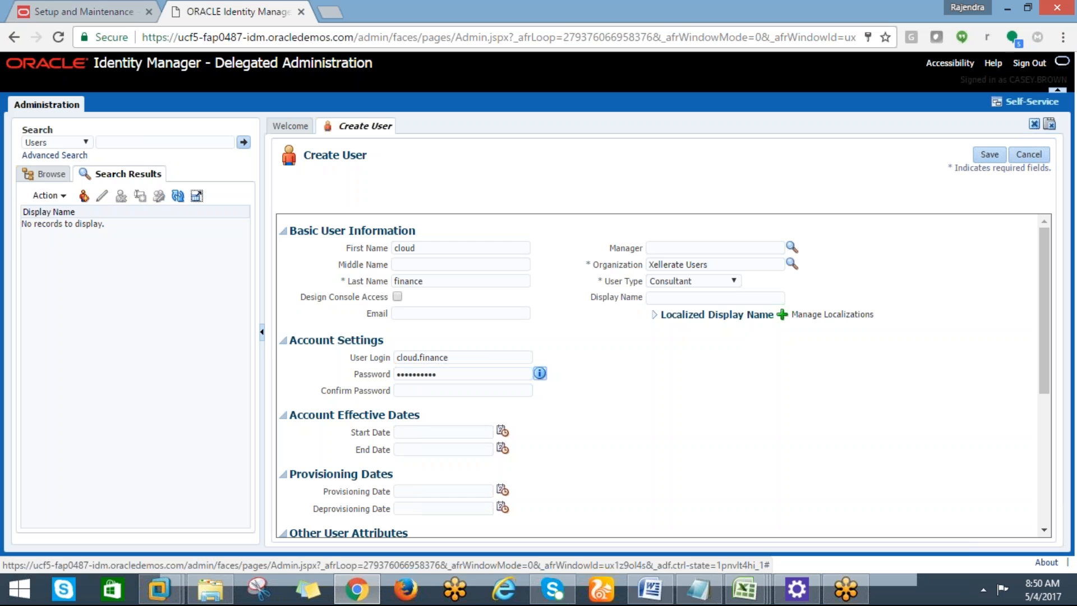
{"action": "left_click", "coordinate": [408, 391]}
{"action": "type", "text": "*"}
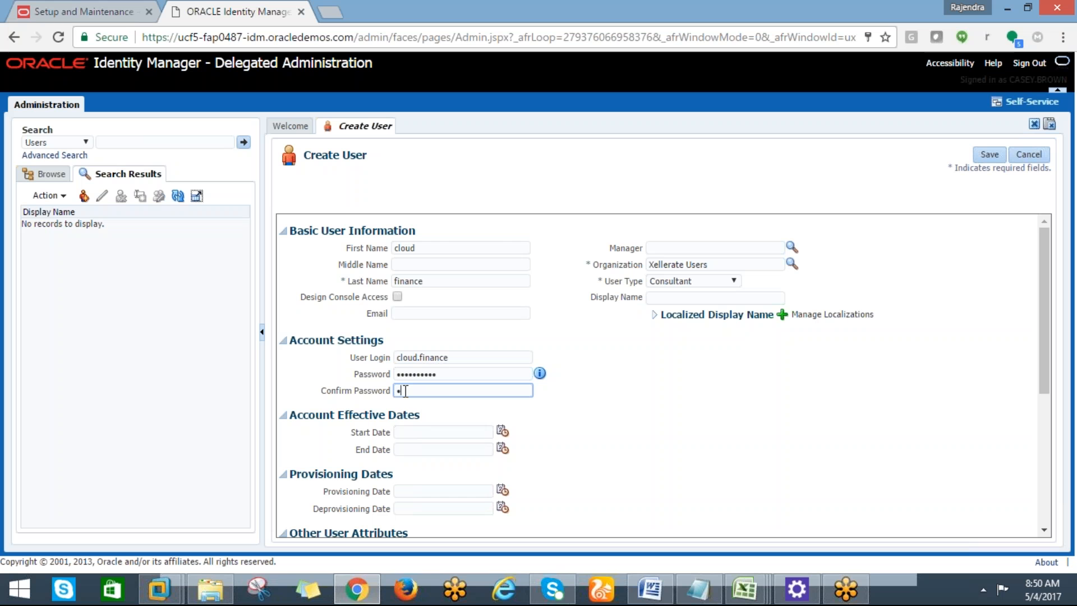
{"action": "key", "text": "BackSpace"}
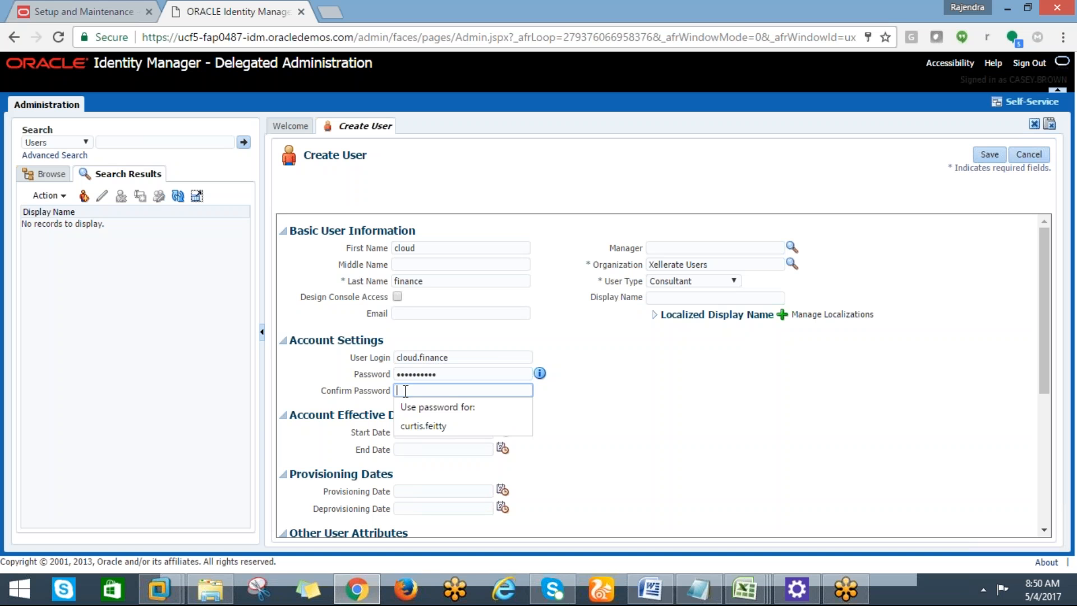
{"action": "left_click", "coordinate": [764, 599]}
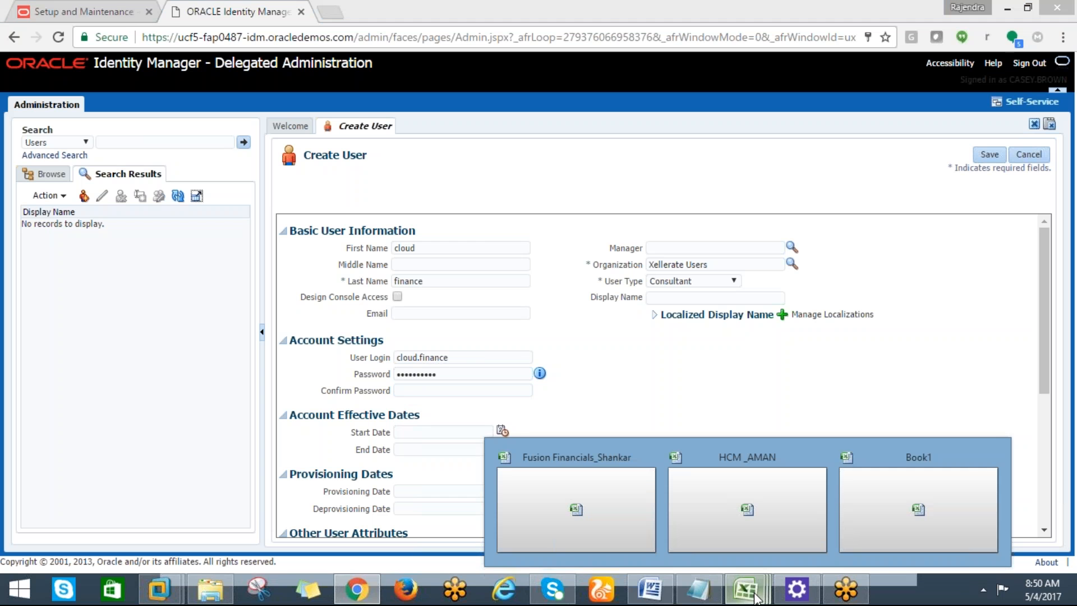
Select the finance manager's login name in the notes, then return to the Create User form.
{"action": "left_click", "coordinate": [863, 496]}
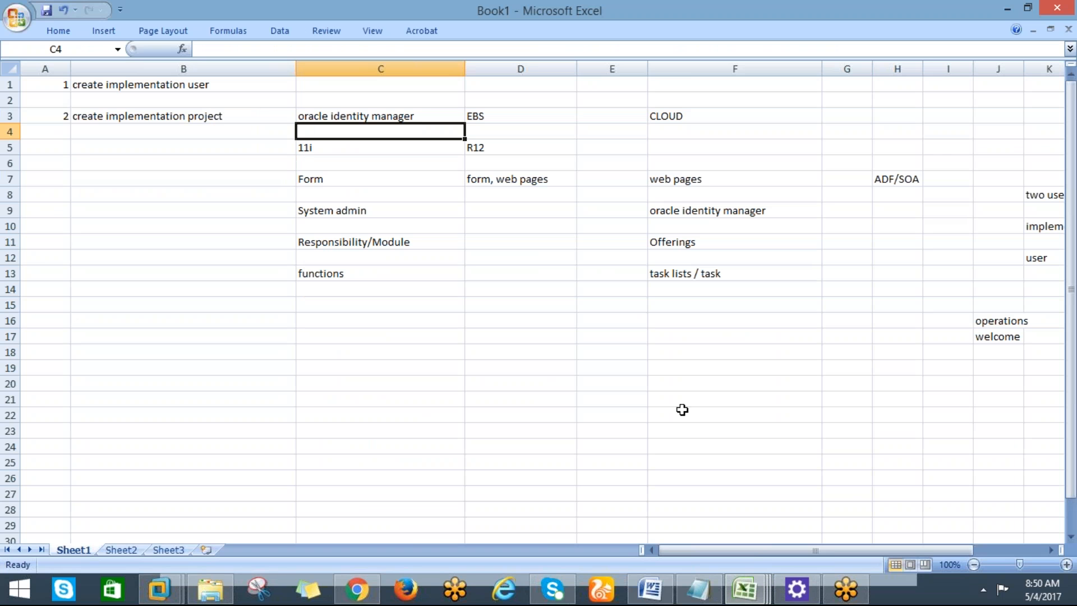
{"action": "left_click", "coordinate": [682, 593]}
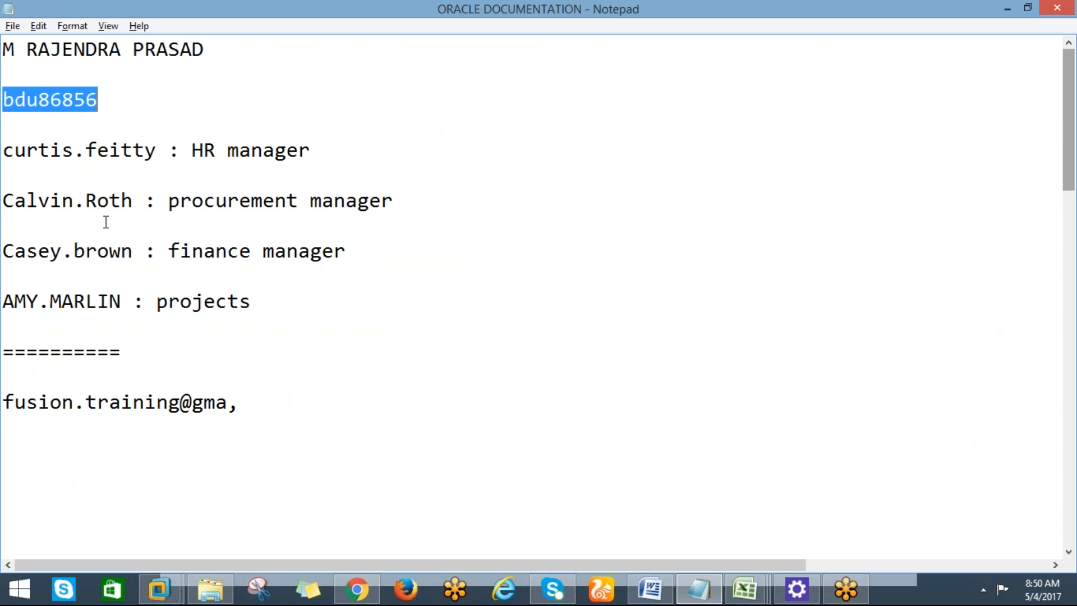
{"action": "left_click_drag", "start_coordinate": [133, 250], "coordinate": [8, 257]}
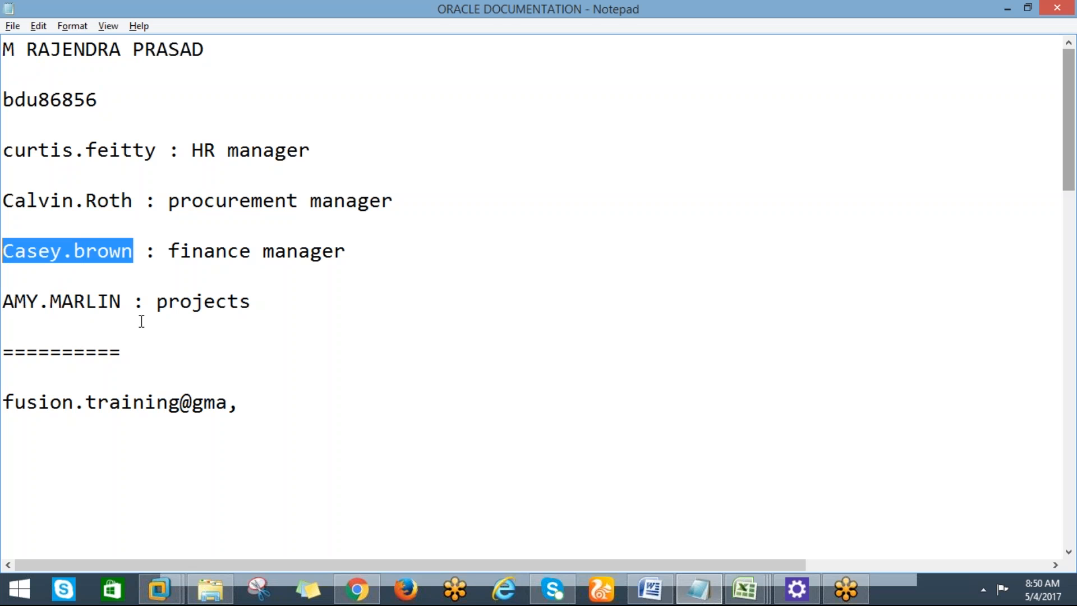
{"action": "key", "text": "alt+Tab"}
{"action": "key", "text": "alt+Tab"}
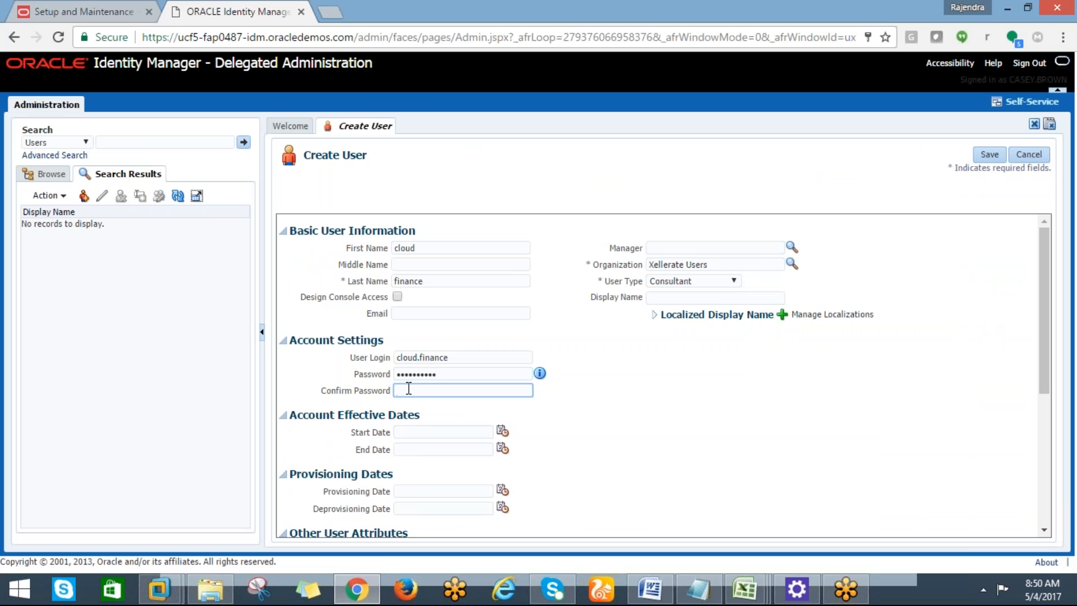
Confirm the password and save the cloud finance user, declining the browser's password prompt.
{"action": "type", "text": "••••••••••"}
{"action": "left_click", "coordinate": [981, 156]}
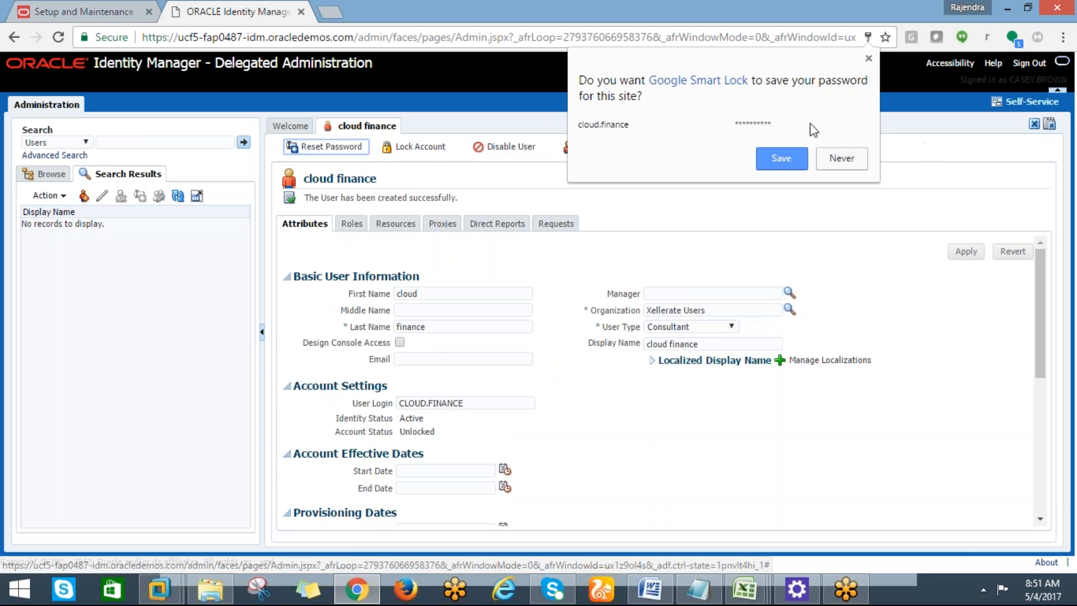
{"action": "left_click", "coordinate": [840, 162]}
Record the login cloud.finance in F20 and the account password in F21.
{"action": "key", "text": "alt+Tab"}
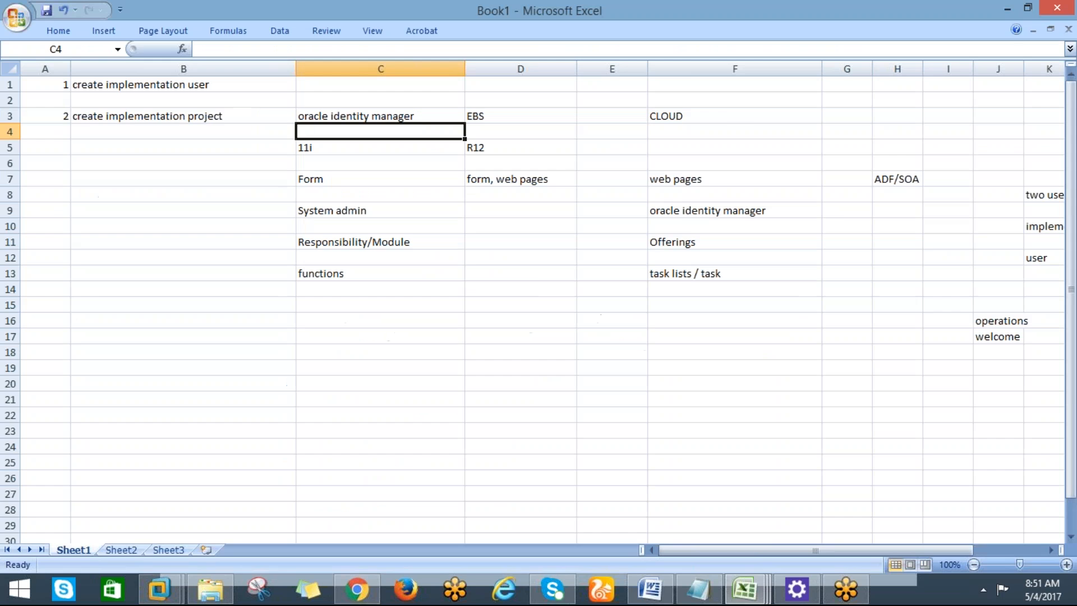
{"action": "left_click", "coordinate": [691, 384]}
{"action": "type", "text": "cl"}
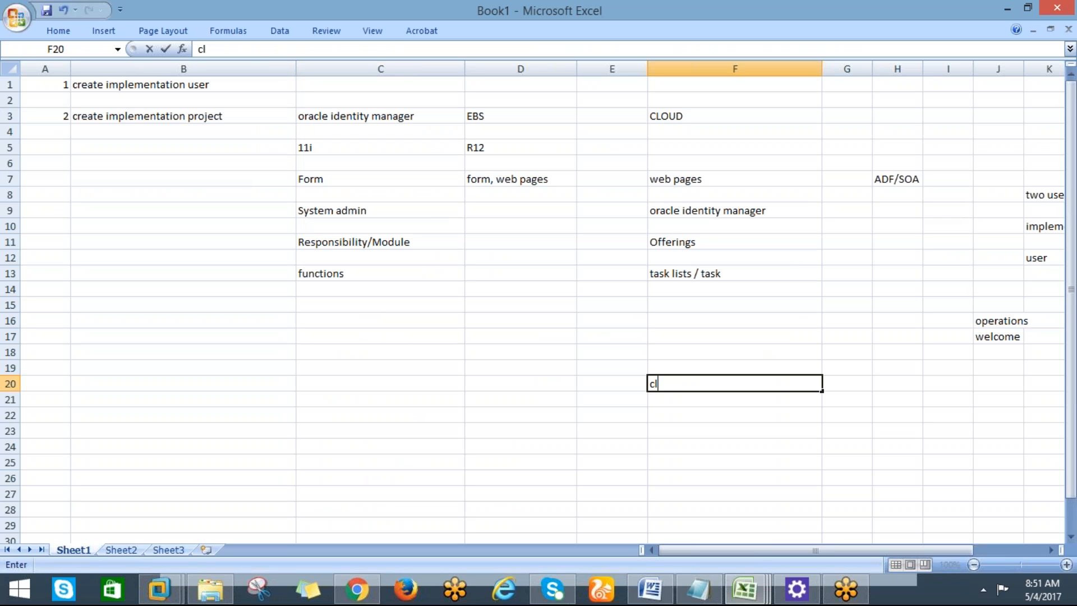
{"action": "type", "text": "oud.finance"}
{"action": "key", "text": "Return"}
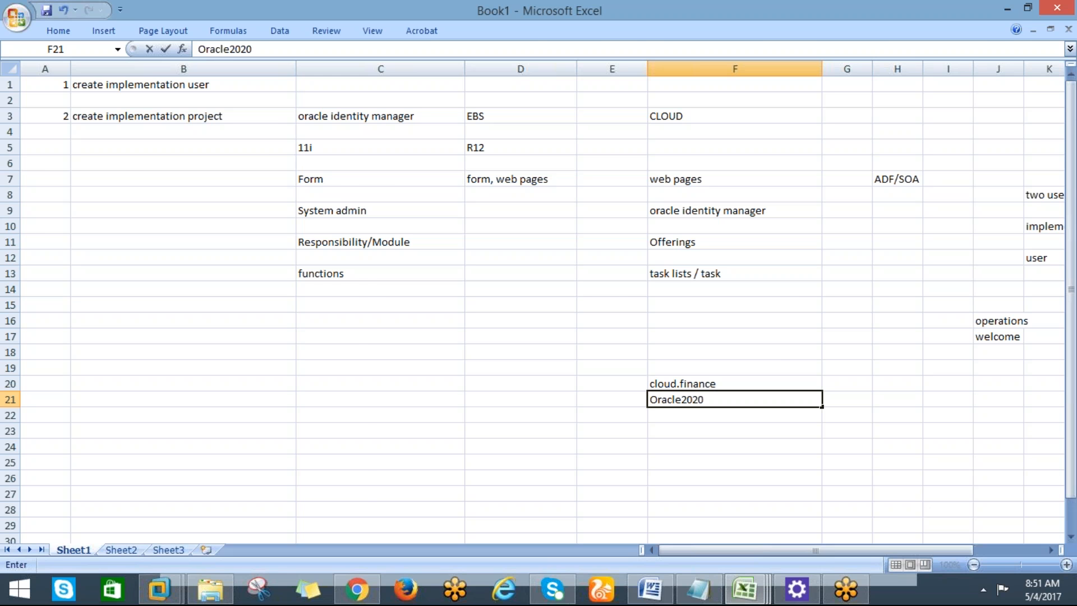
{"action": "key", "text": "Return"}
{"action": "key", "text": "alt+Tab"}
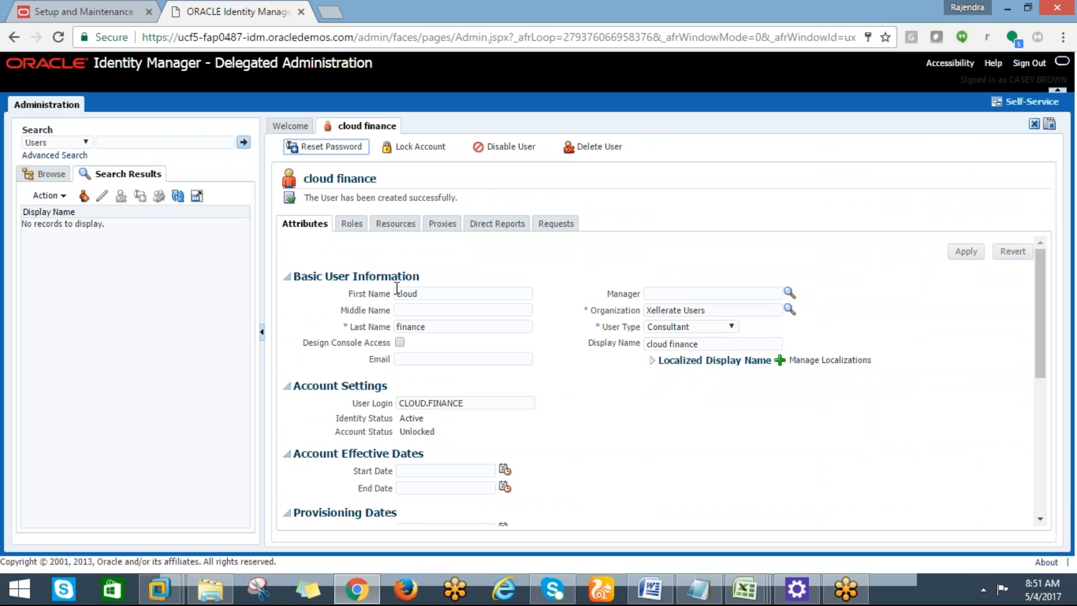
On the user's Roles tab, search assignable roles by Display Name %Impl%.
{"action": "left_click", "coordinate": [351, 224]}
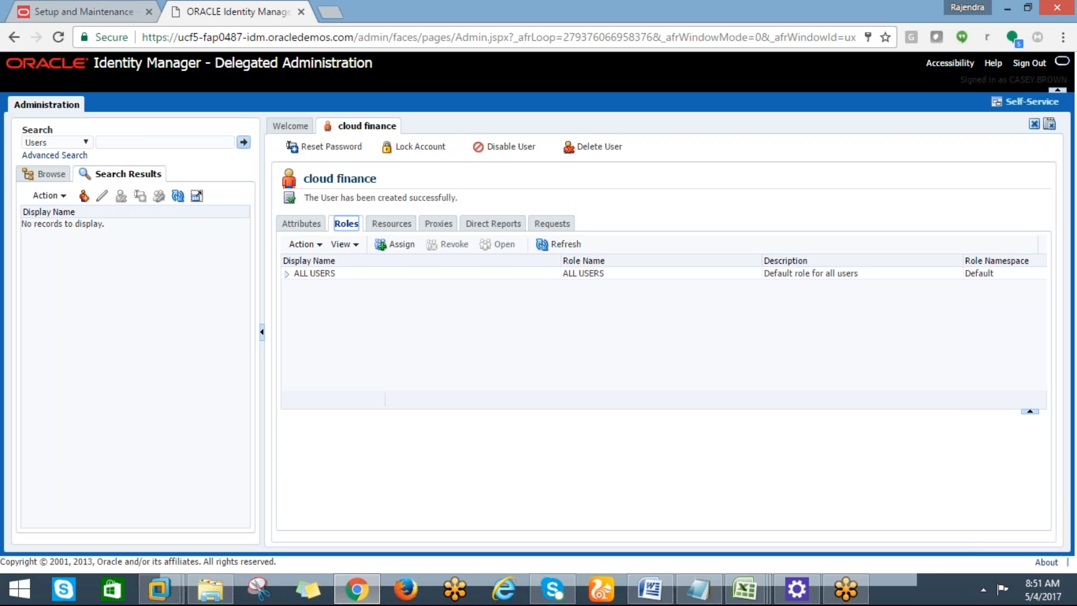
{"action": "left_click", "coordinate": [393, 246]}
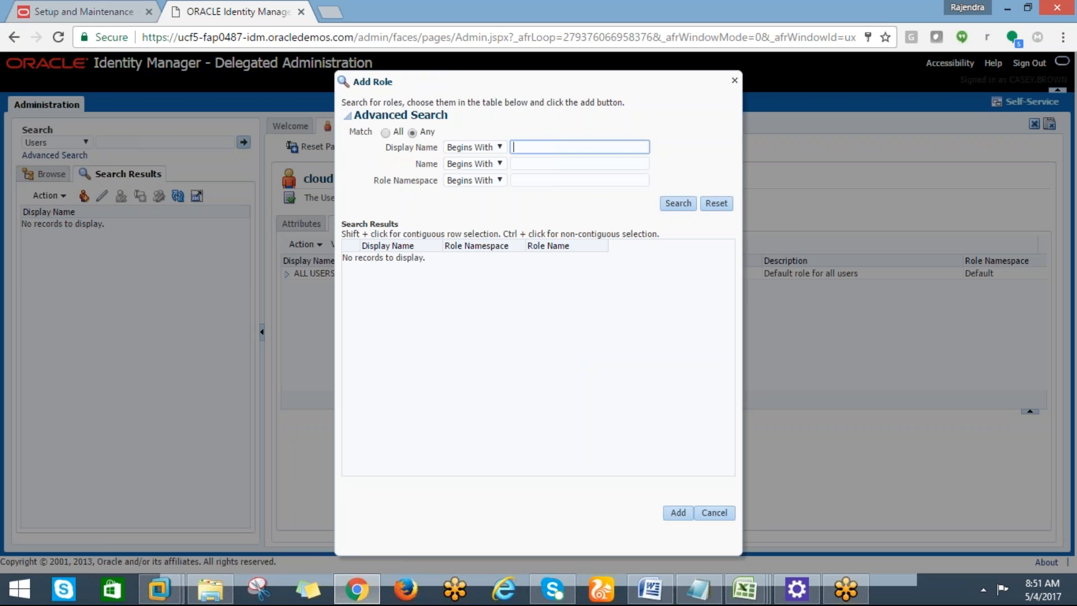
{"action": "type", "text": "impl%"}
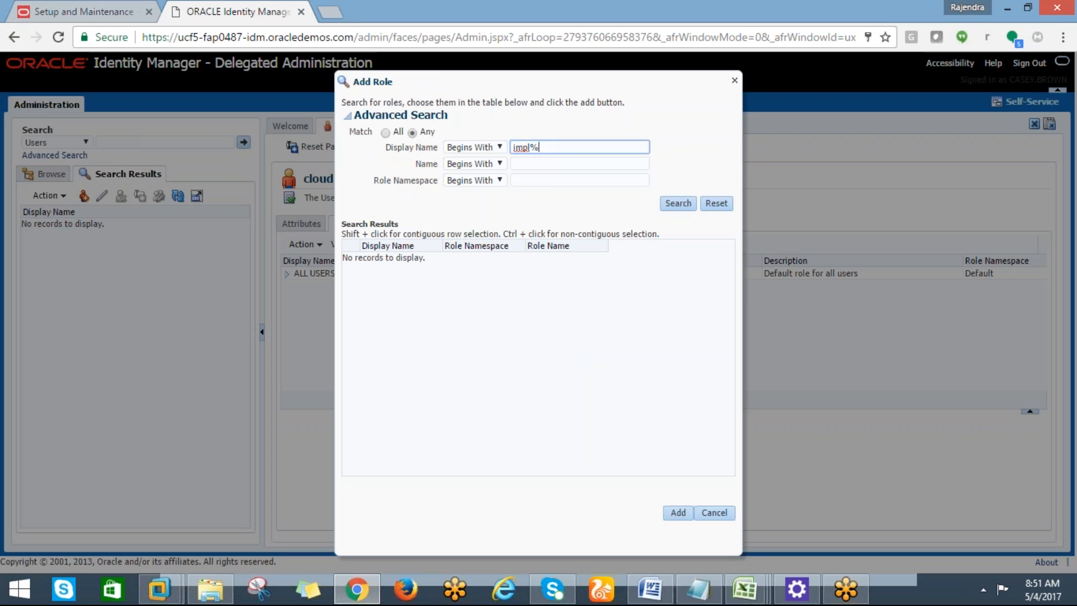
{"action": "left_click", "coordinate": [674, 209]}
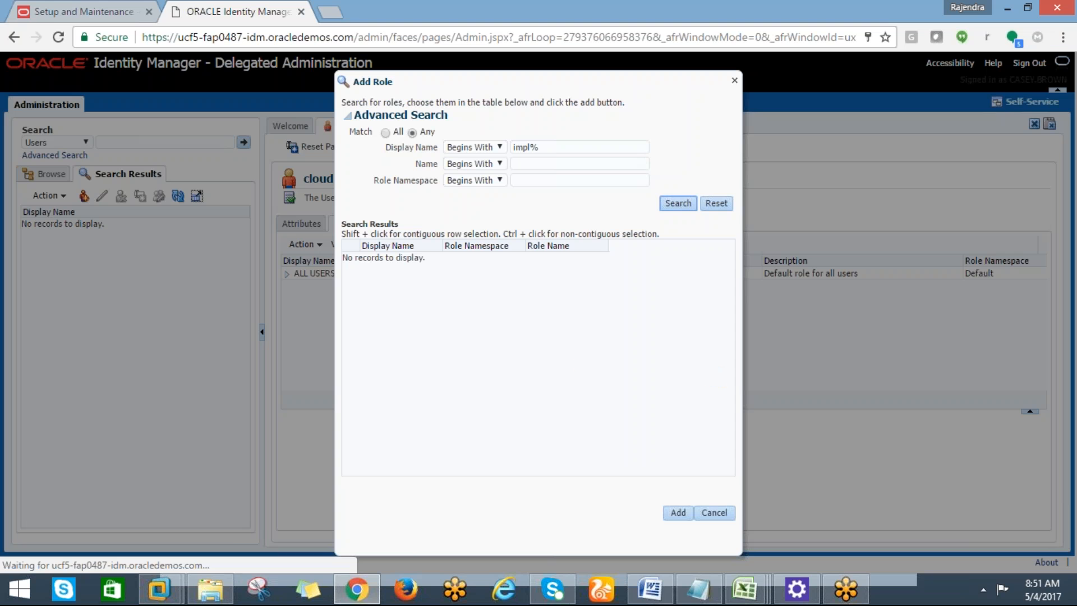
{"action": "left_click_drag", "start_coordinate": [542, 149], "coordinate": [522, 148]}
{"action": "key", "text": "BackSpace"}
{"action": "key", "text": "BackSpace"}
{"action": "key", "text": "BackSpace"}
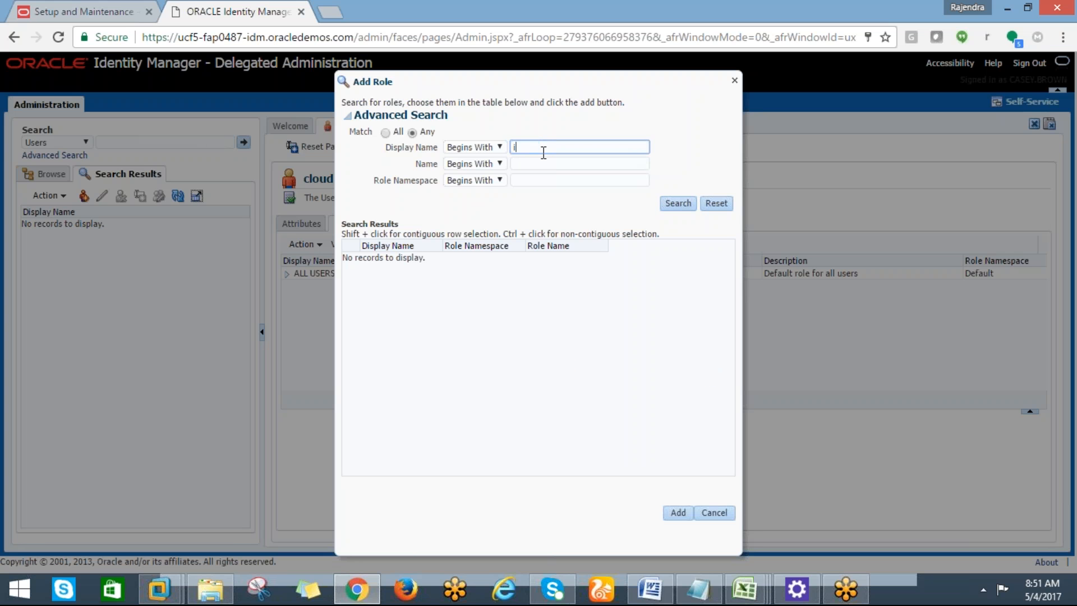
{"action": "type", "text": "%Impl%"}
{"action": "left_click", "coordinate": [668, 206]}
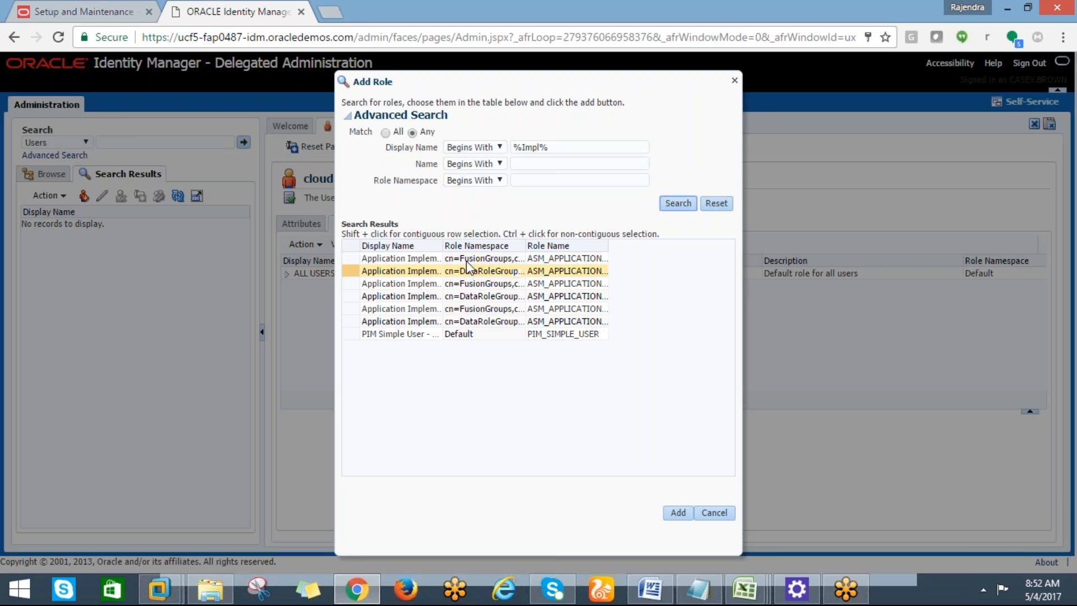
Add the Application Implementation Consultant role to the user.
{"action": "left_click_drag", "start_coordinate": [443, 246], "coordinate": [516, 246]}
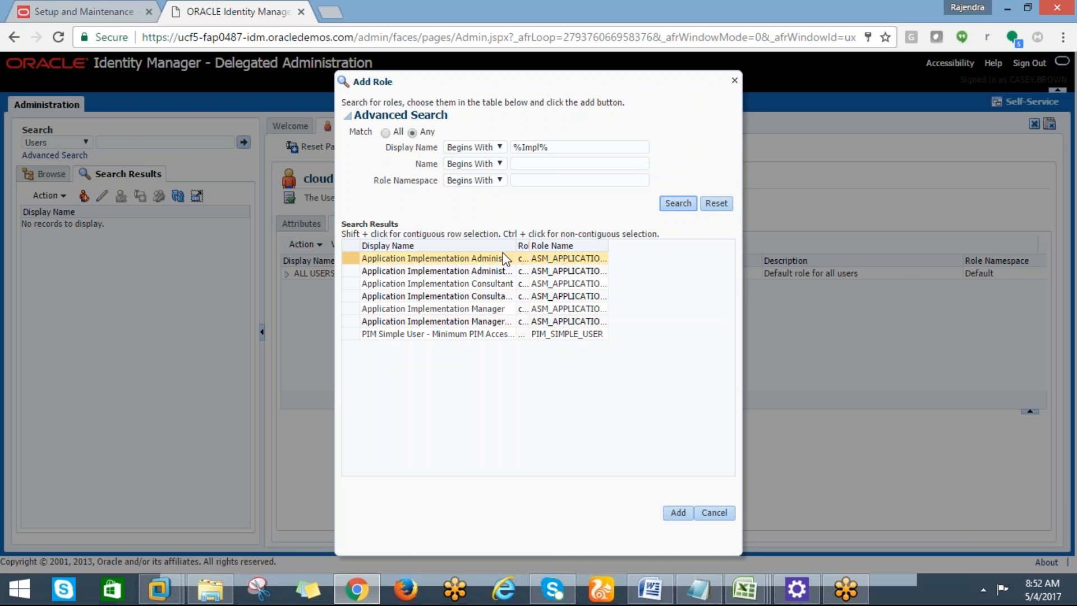
{"action": "left_click_drag", "start_coordinate": [516, 246], "coordinate": [547, 246]}
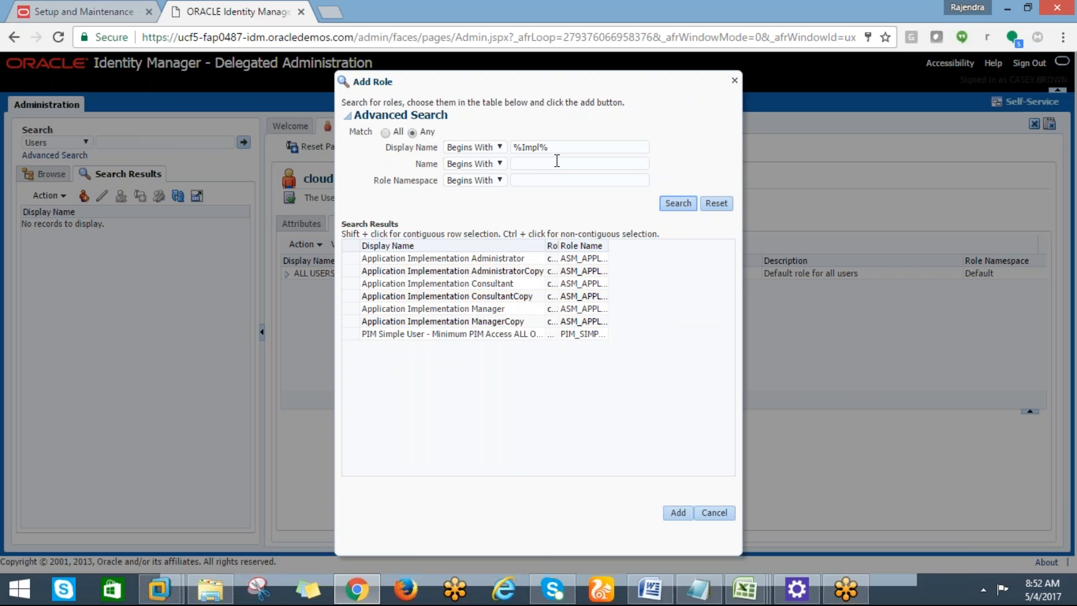
{"action": "left_click", "coordinate": [447, 286]}
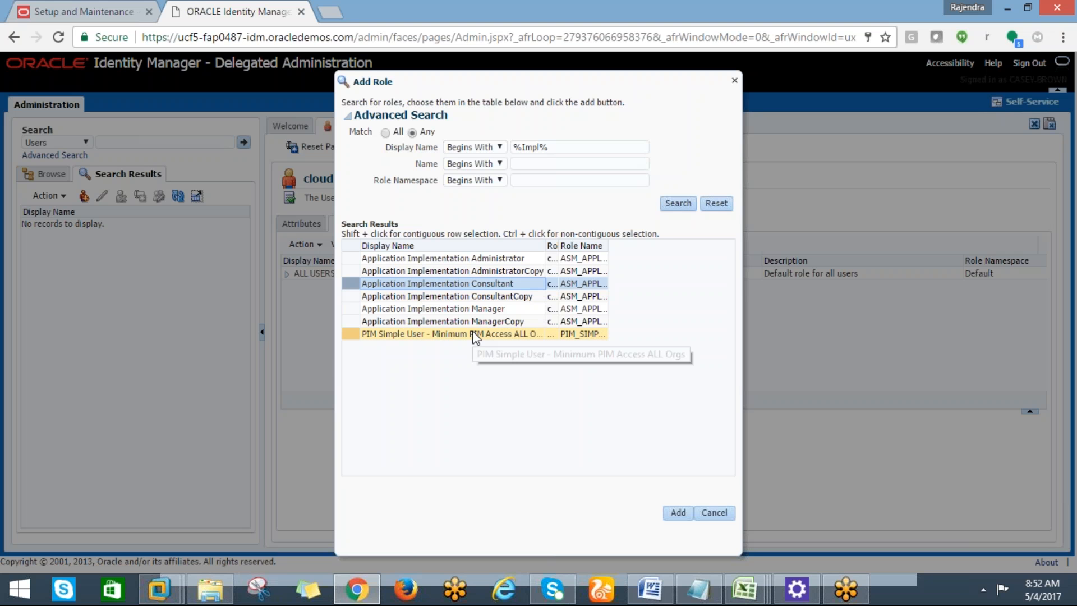
{"action": "left_click", "coordinate": [679, 513]}
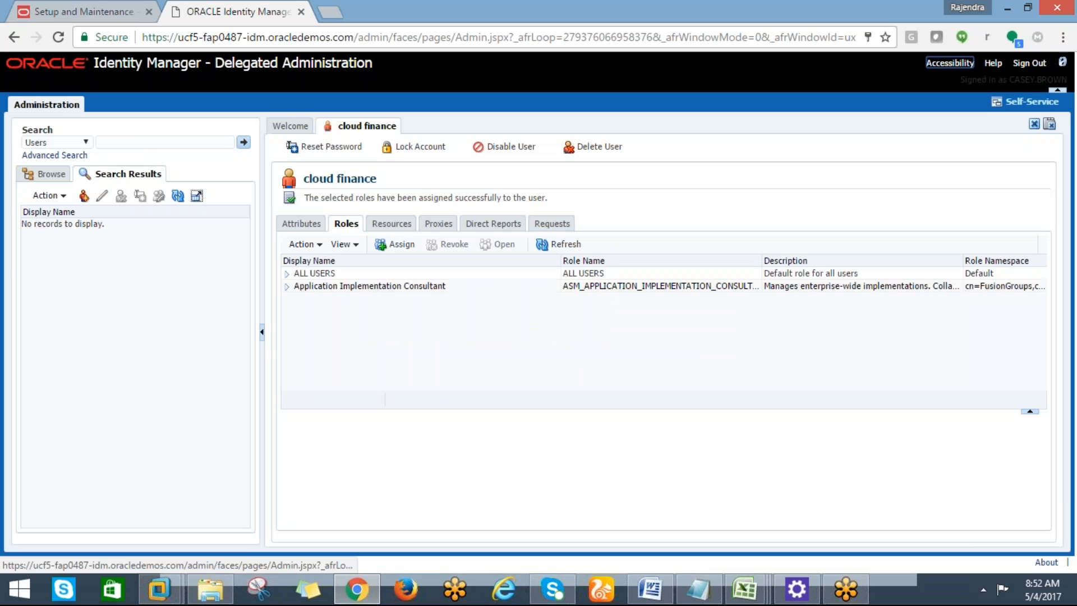
{"action": "left_click", "coordinate": [392, 246]}
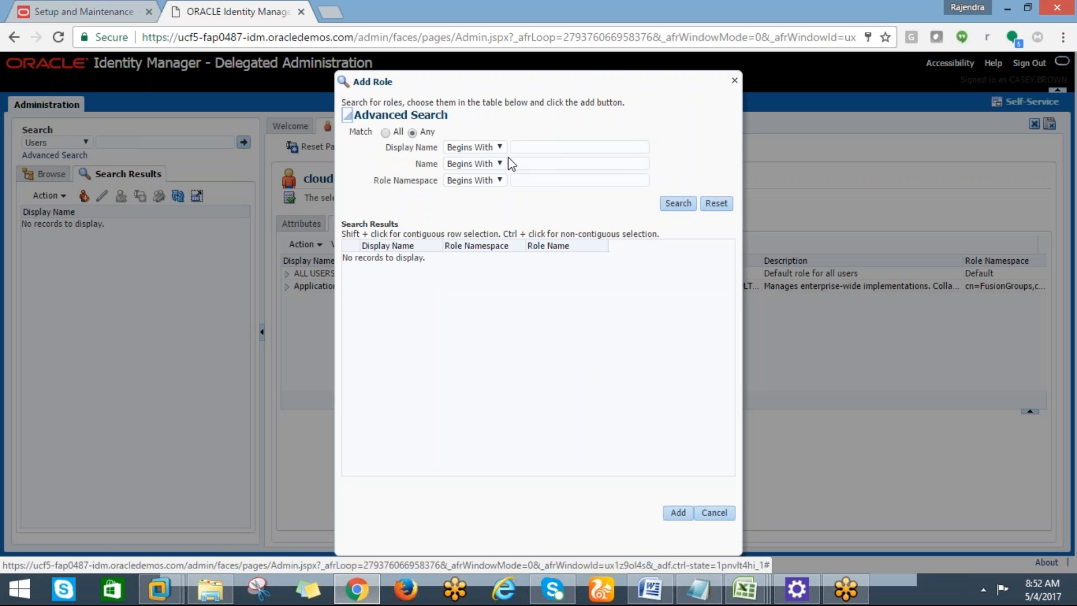
Search roles with IT% and add the IT Security Manager role.
{"action": "left_click", "coordinate": [512, 147]}
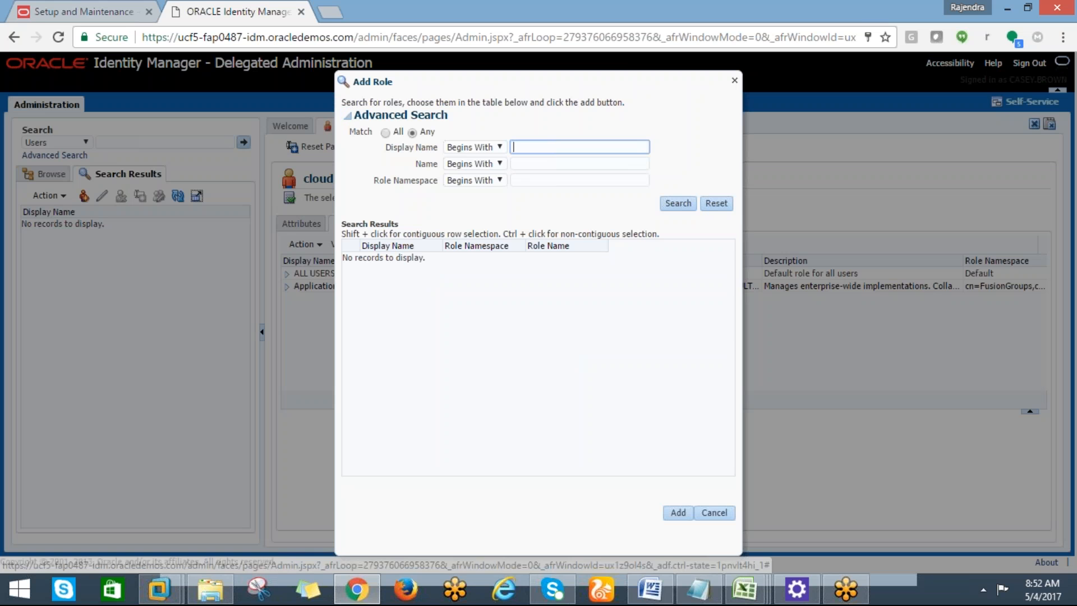
{"action": "type", "text": "IT%"}
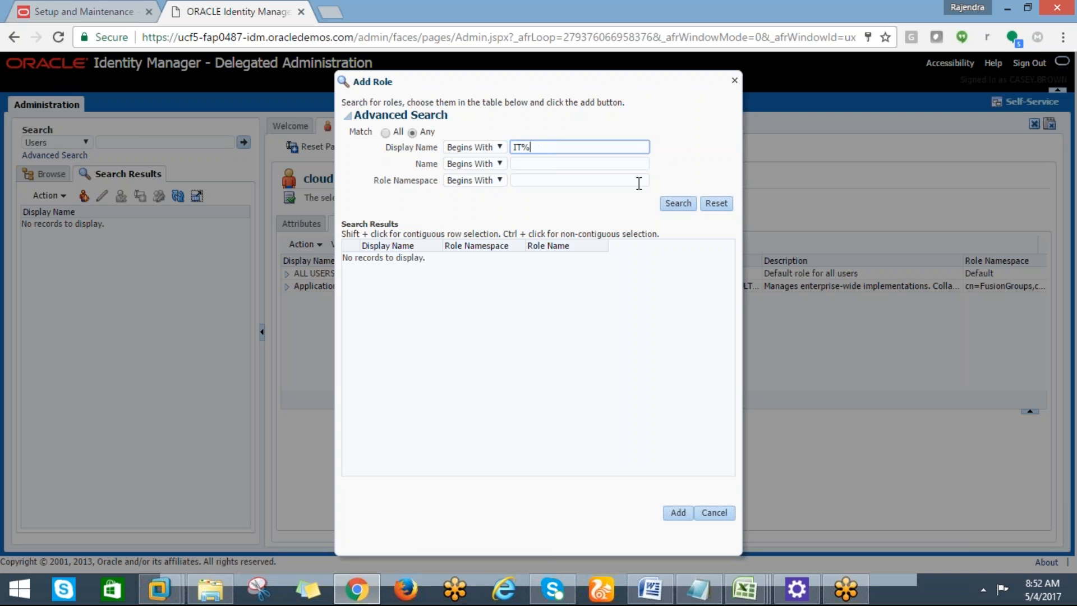
{"action": "left_click", "coordinate": [676, 203]}
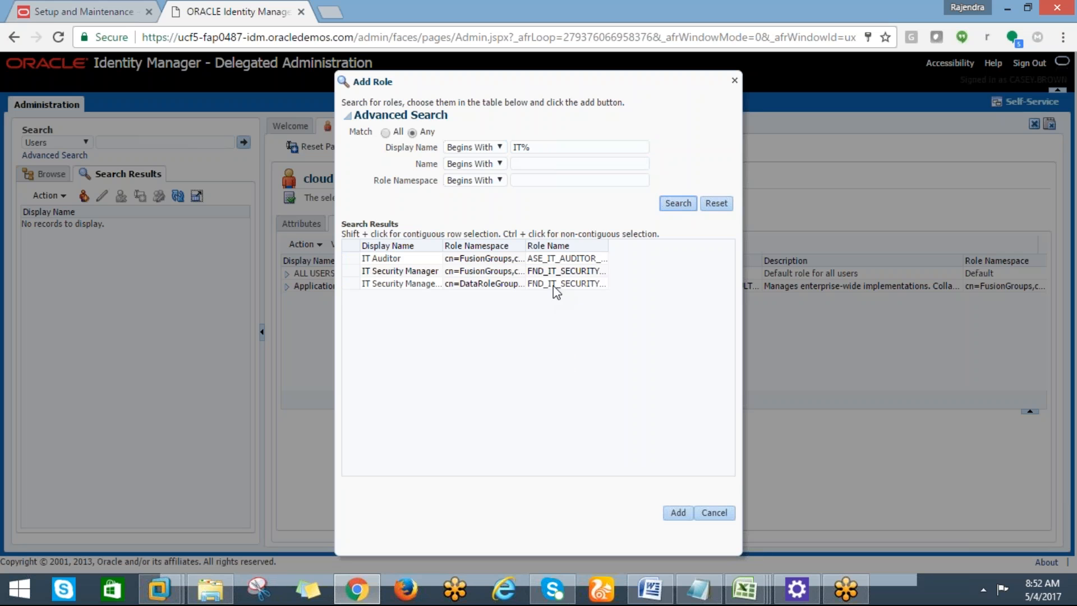
{"action": "left_click", "coordinate": [429, 271]}
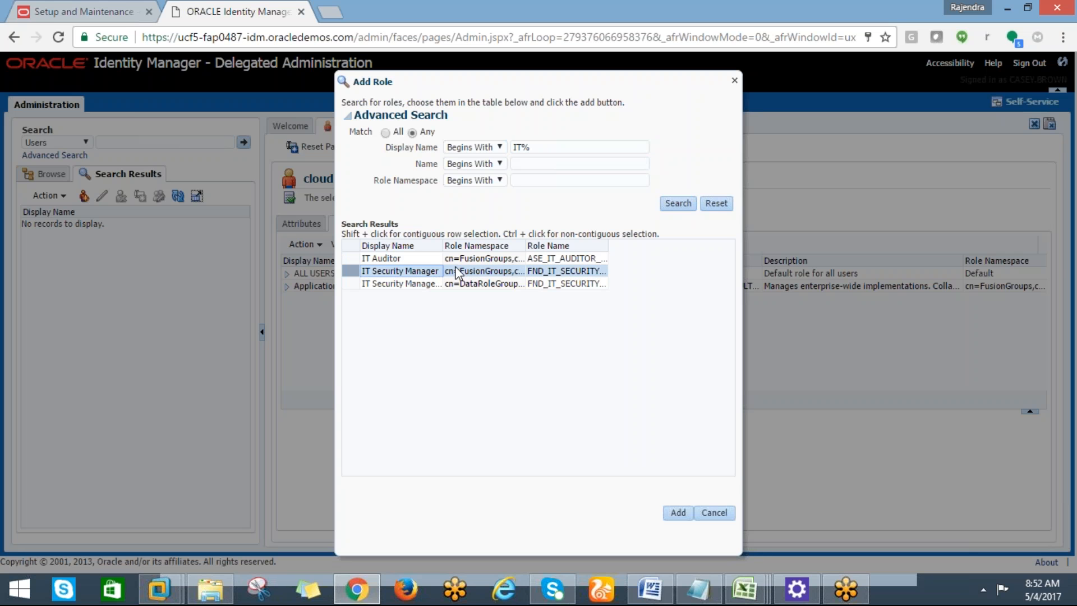
{"action": "double_click", "coordinate": [663, 512]}
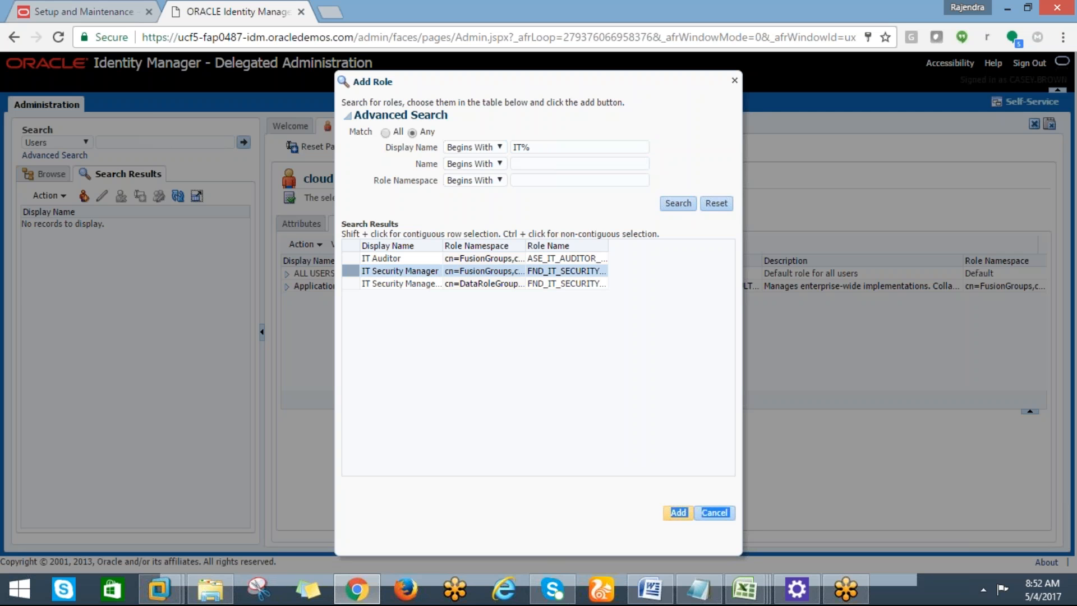
{"action": "left_click", "coordinate": [678, 512]}
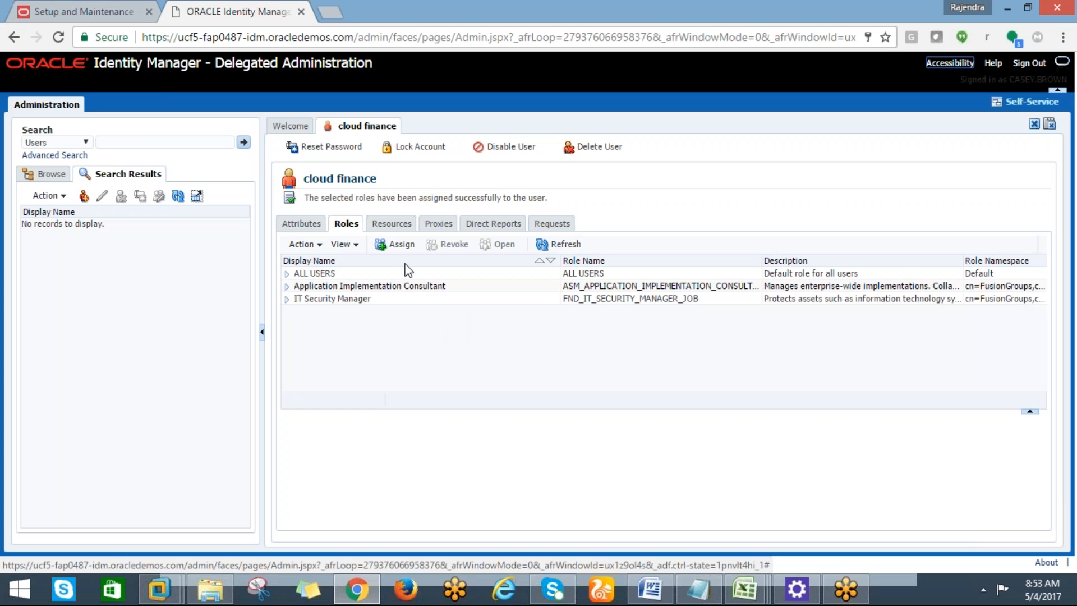
Search roles with EMP% and add the Employee role to the user.
{"action": "left_click", "coordinate": [406, 284]}
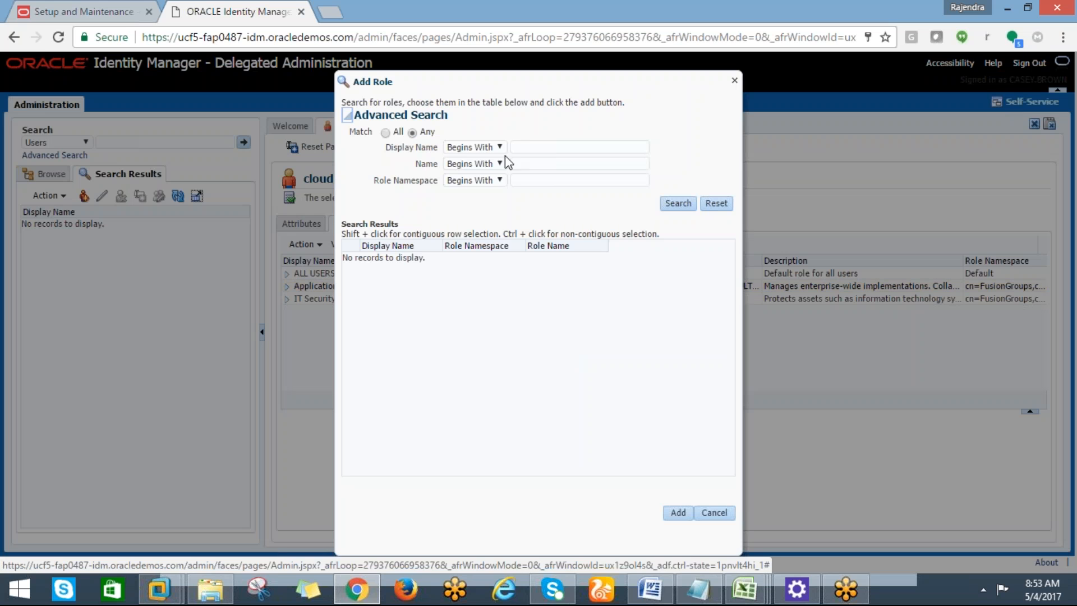
{"action": "left_click", "coordinate": [517, 147]}
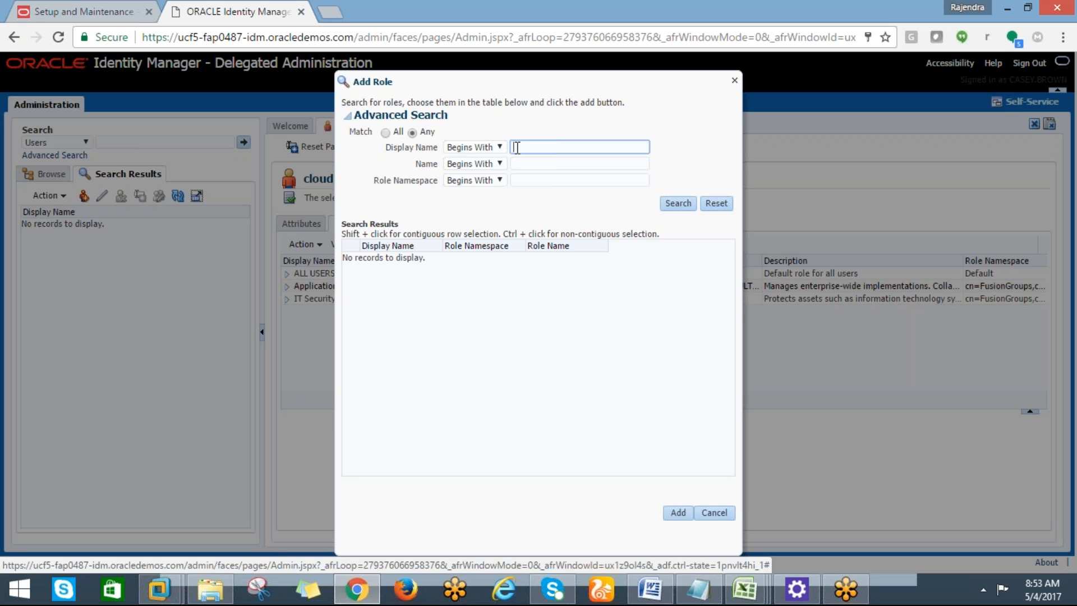
{"action": "type", "text": "EMP"}
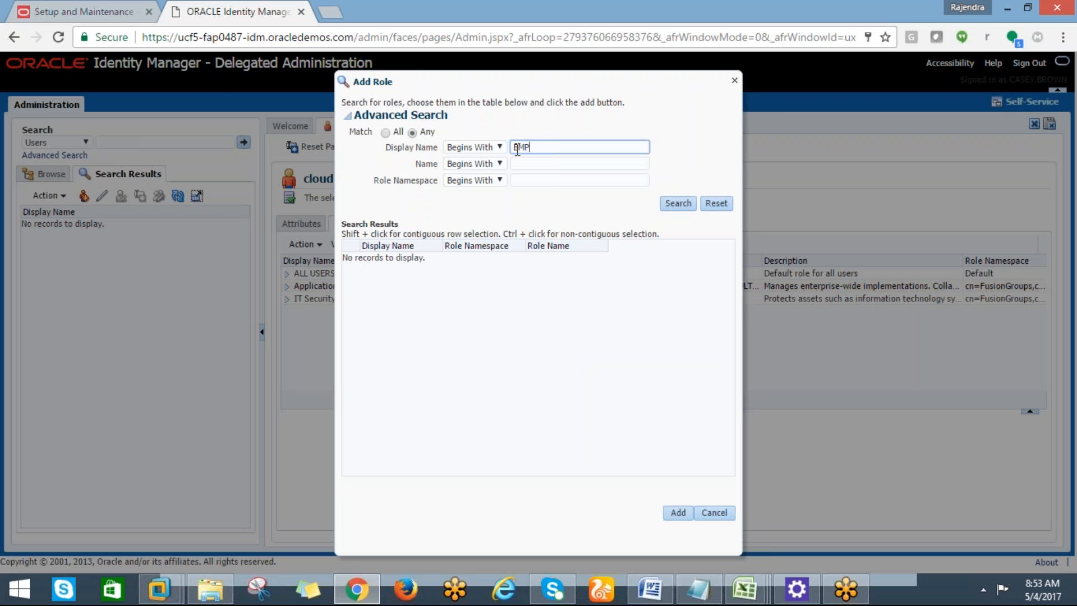
{"action": "type", "text": "%"}
{"action": "double_click", "coordinate": [673, 204]}
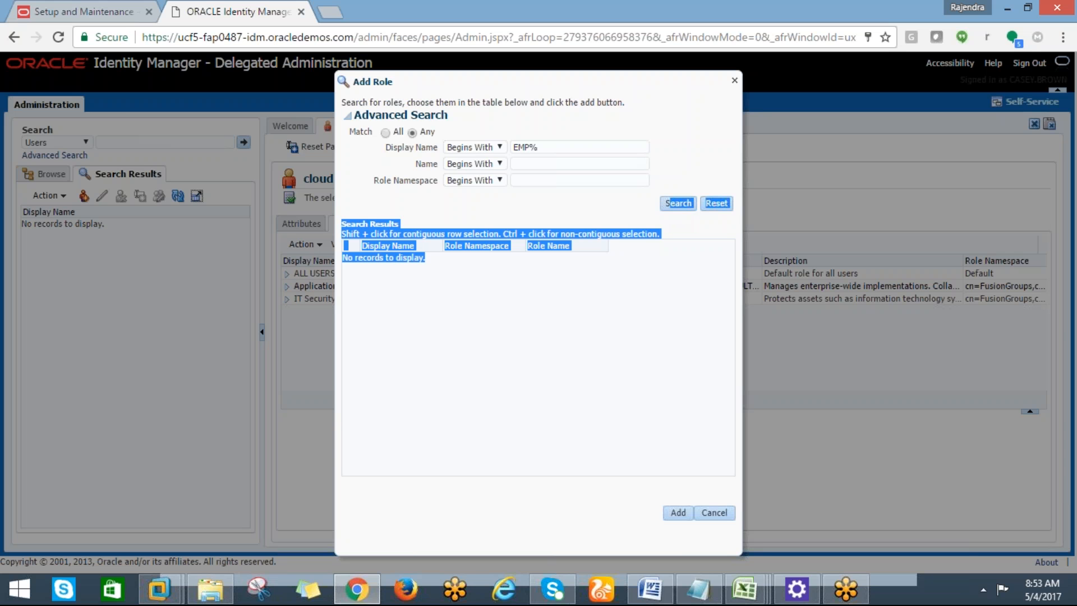
{"action": "left_click", "coordinate": [554, 163]}
{"action": "left_click", "coordinate": [678, 204]}
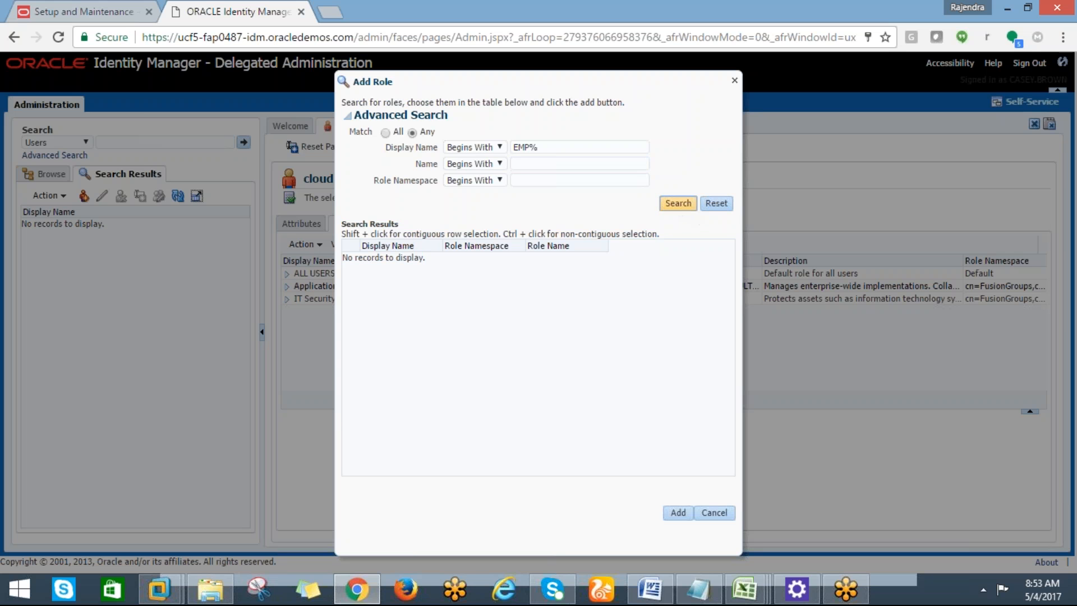
{"action": "left_click", "coordinate": [410, 262]}
{"action": "left_click", "coordinate": [679, 513]}
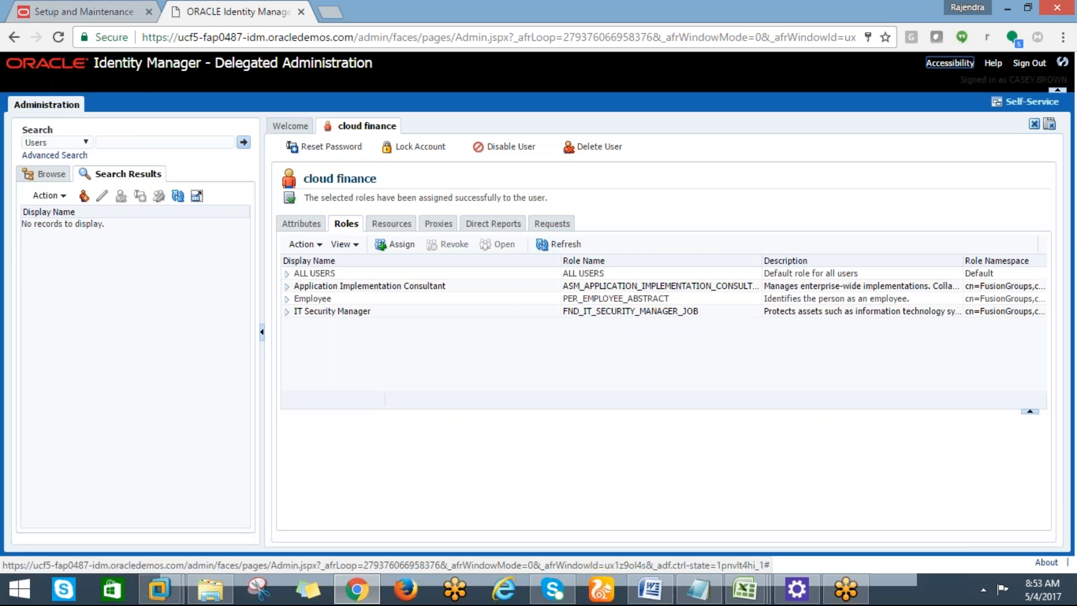
{"action": "mouse_move", "coordinate": [745, 589]}
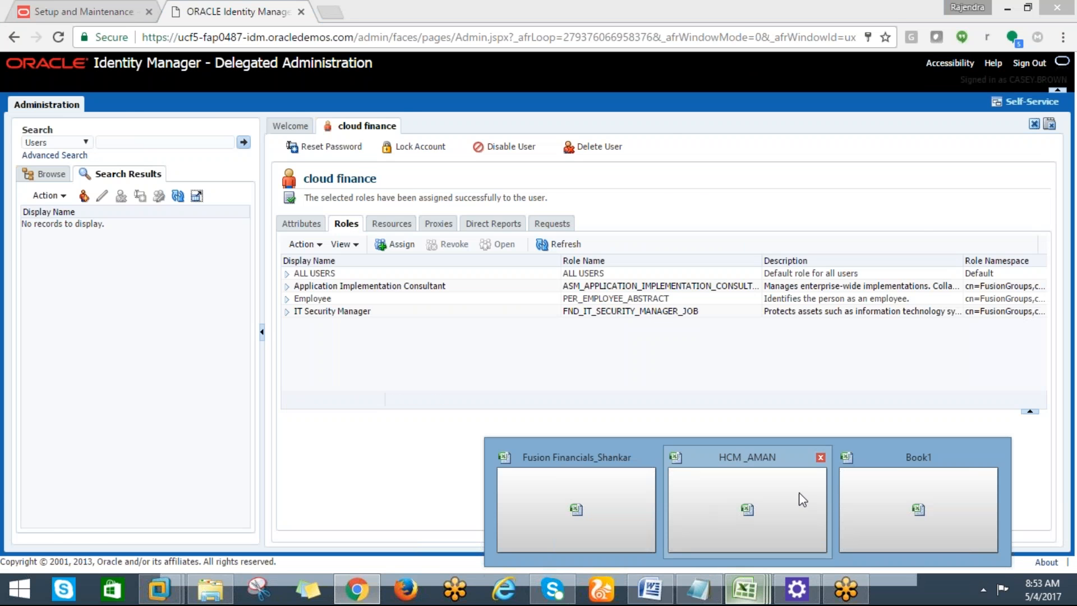
{"action": "left_click", "coordinate": [903, 505]}
{"action": "left_click", "coordinate": [409, 533]}
{"action": "left_click", "coordinate": [485, 381]}
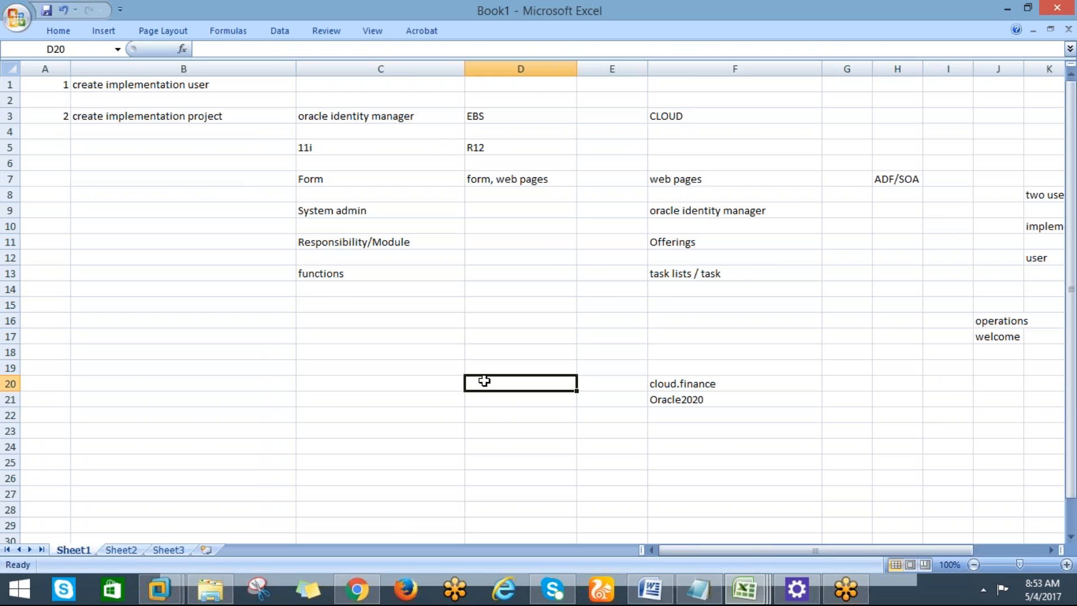
{"action": "key", "text": "alt+Tab"}
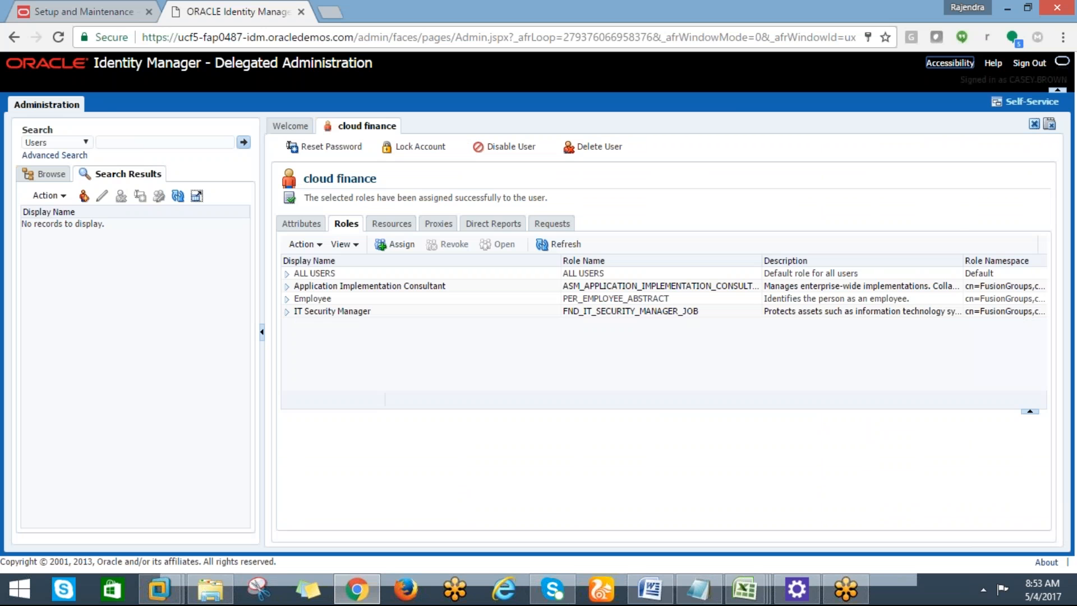
{"action": "key", "text": "alt+Tab"}
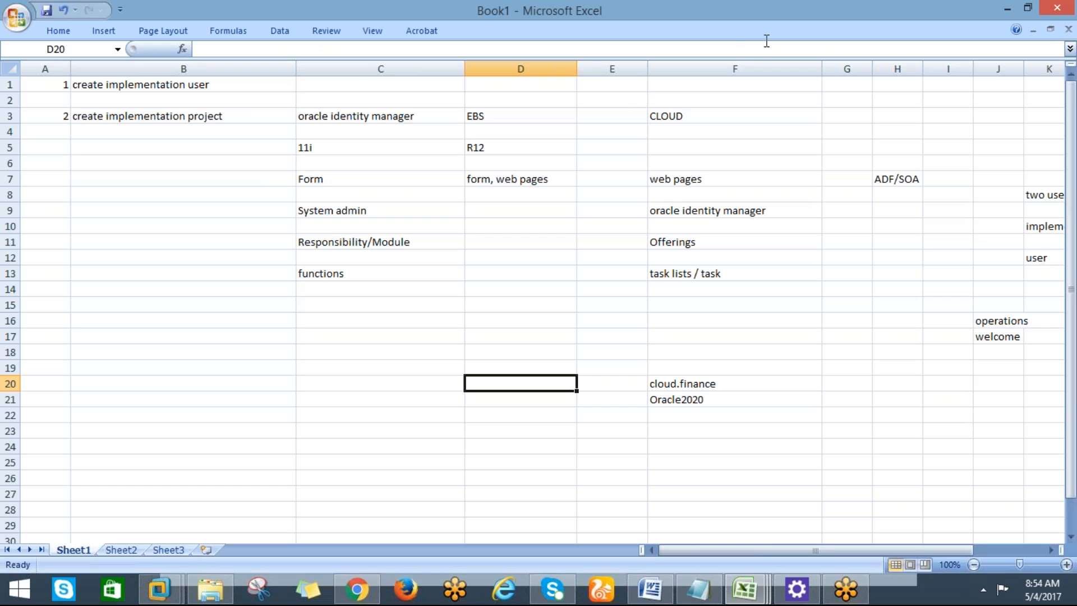
{"action": "key", "text": "alt+Tab"}
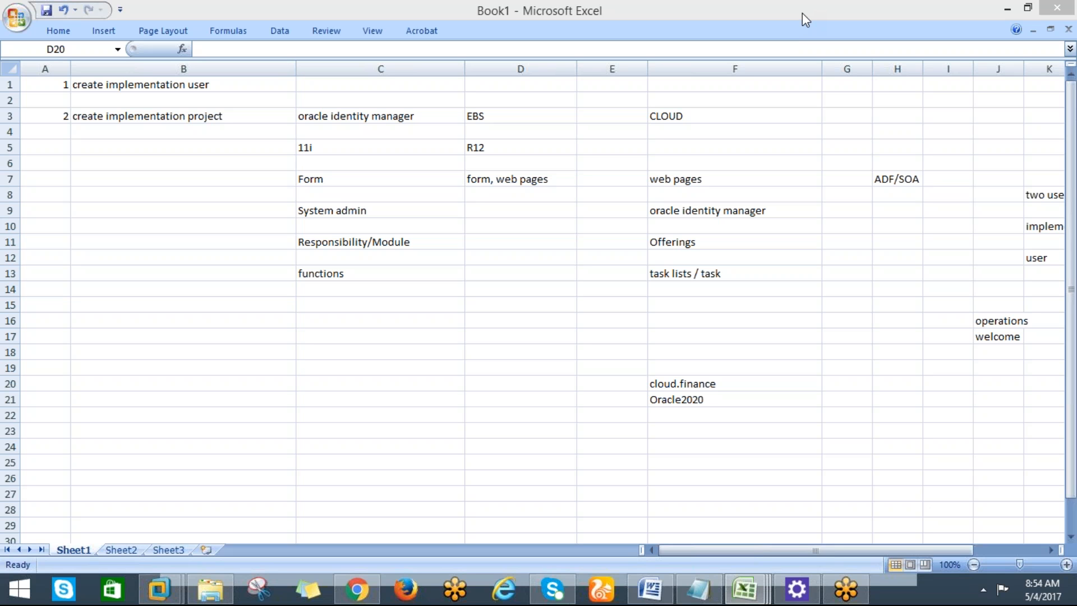
{"action": "left_click", "coordinate": [315, 353]}
{"action": "left_click", "coordinate": [357, 589]}
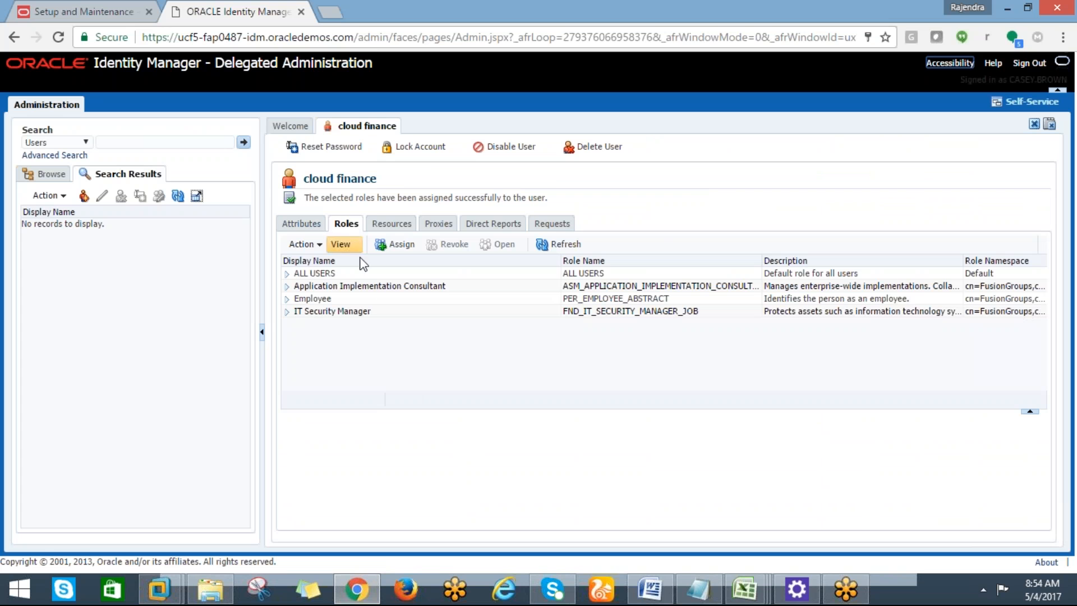
Enter 'application implementation consultant' in D20 and autofit column D.
{"action": "key", "text": "alt+Tab"}
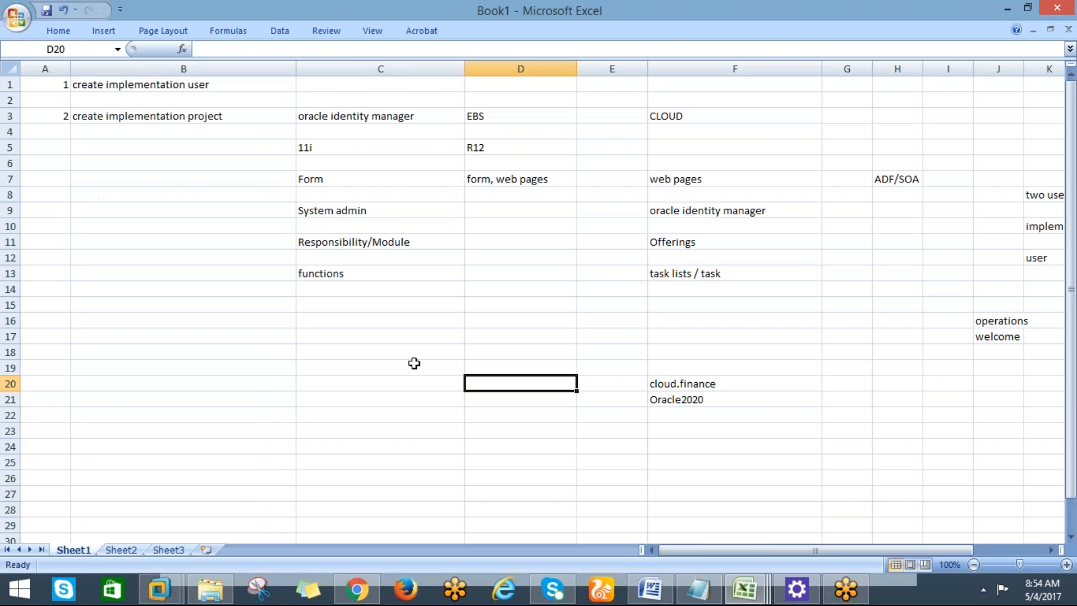
{"action": "type", "text": "AP"}
{"action": "key", "text": "BackSpace"}
{"action": "key", "text": "BackSpace"}
{"action": "type", "text": "a"}
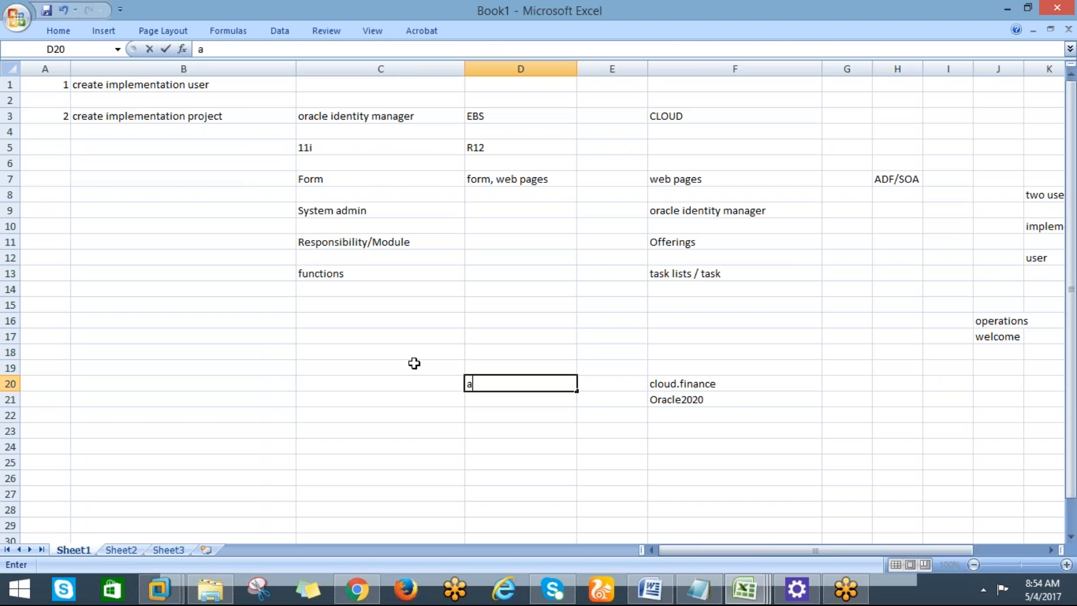
{"action": "type", "text": "pplication "}
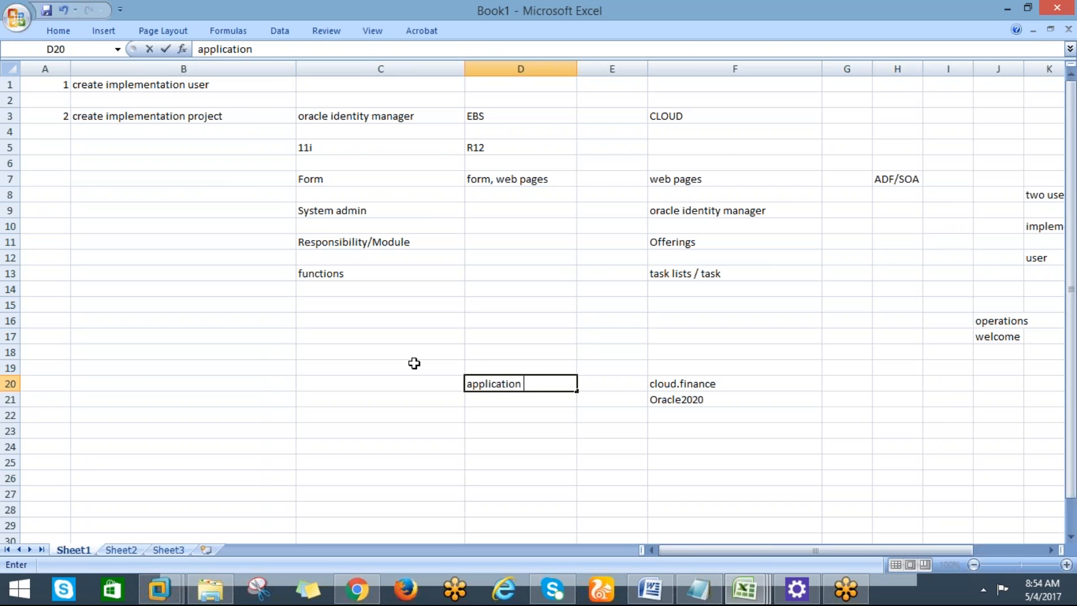
{"action": "type", "text": "impleme"}
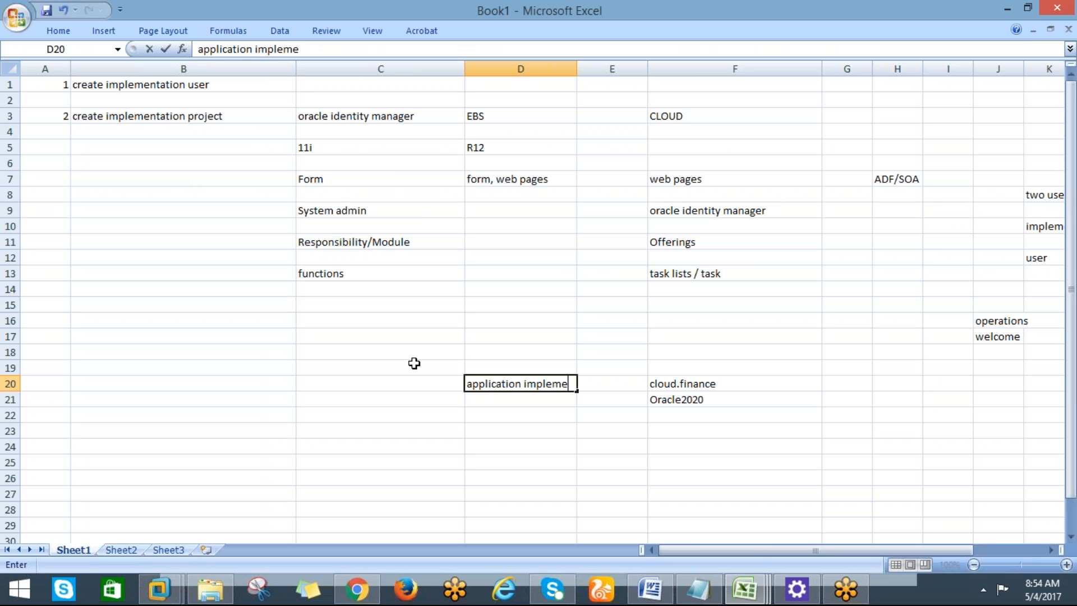
{"action": "type", "text": "ntation consulta"}
{"action": "key", "text": "Return"}
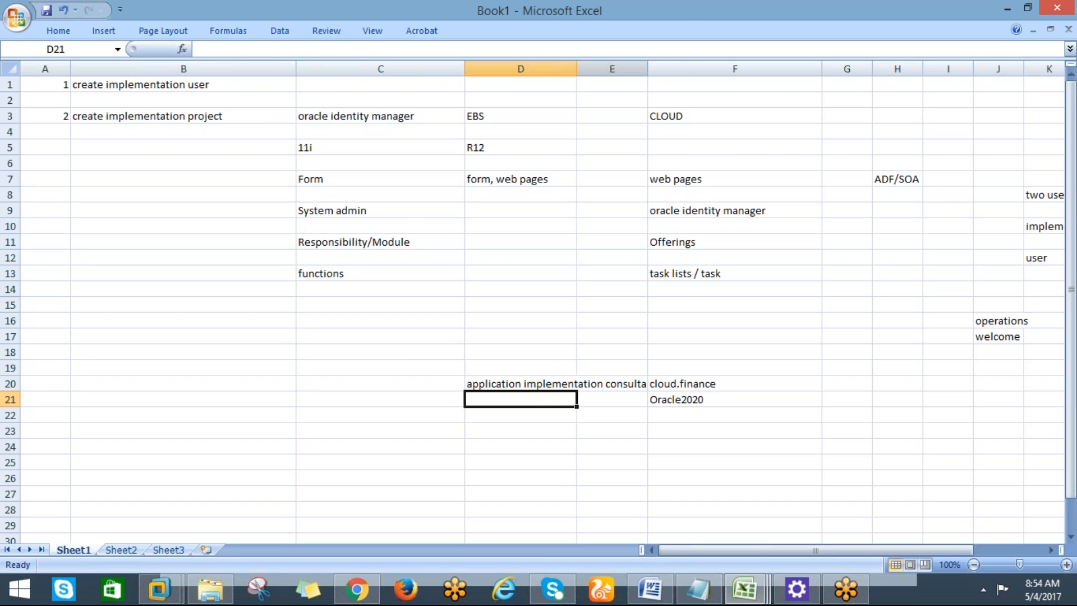
{"action": "double_click", "coordinate": [577, 69]}
{"action": "key", "text": "alt+Tab"}
{"action": "key", "text": "alt+Tab"}
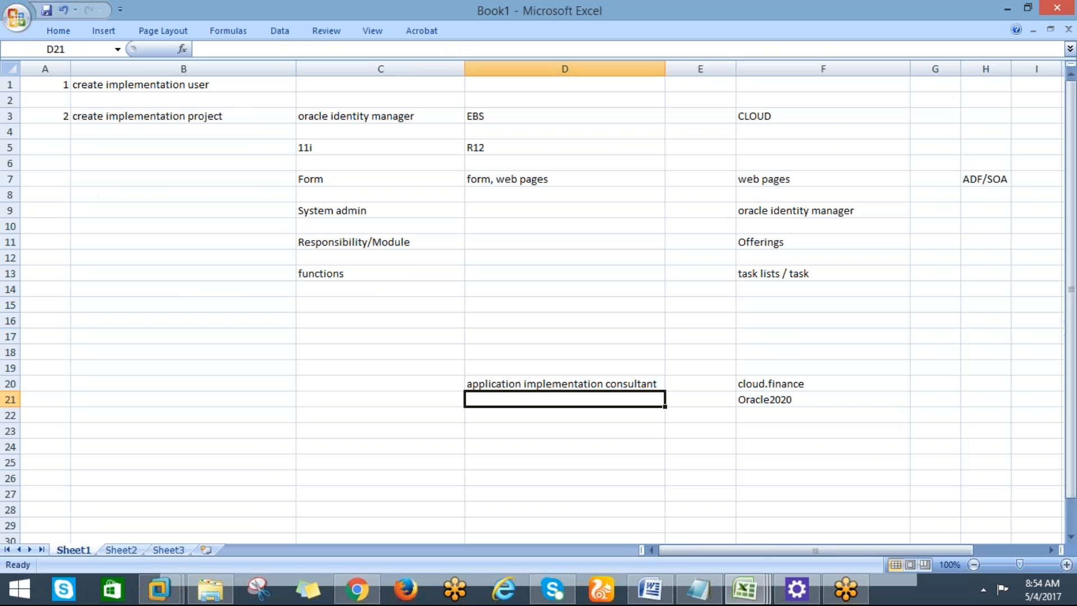
Enter Employee in D21 and IT Security Manager in D22.
{"action": "type", "text": "Employee"}
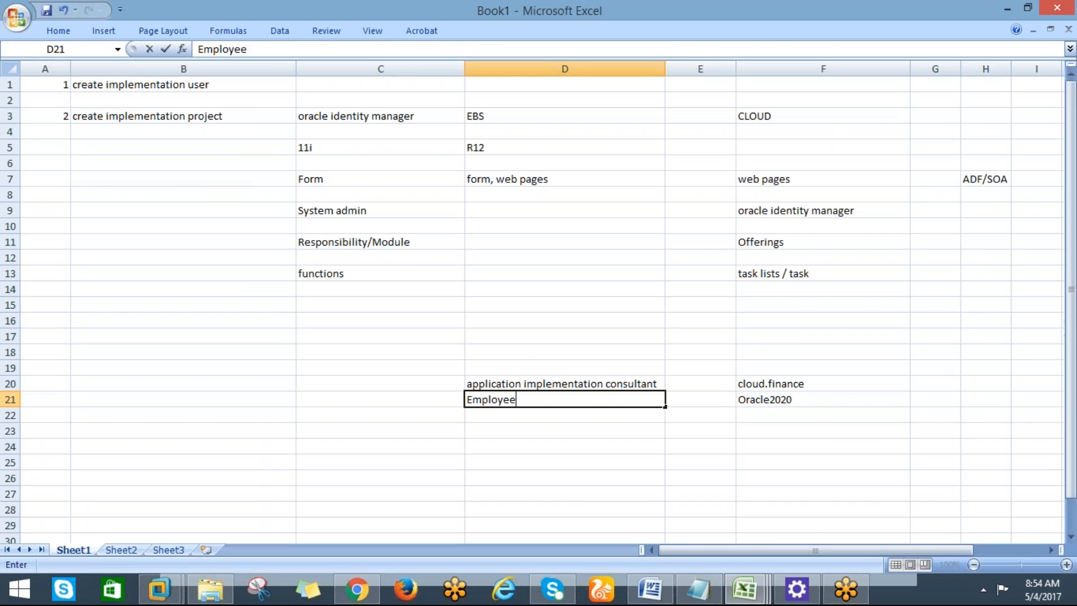
{"action": "key", "text": "Return"}
{"action": "key", "text": "alt+Tab"}
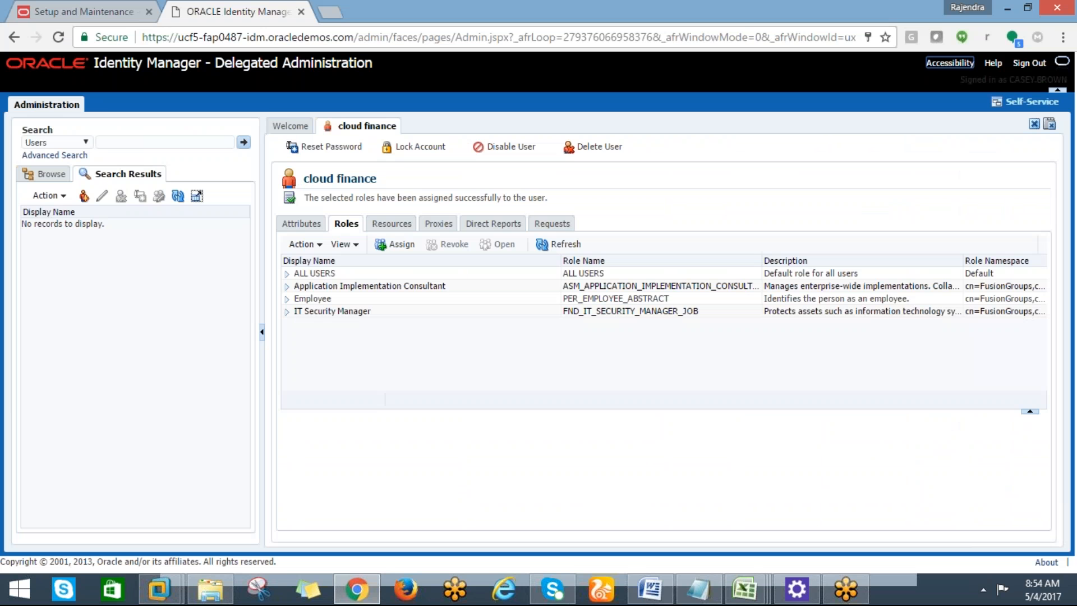
{"action": "key", "text": "alt+Tab"}
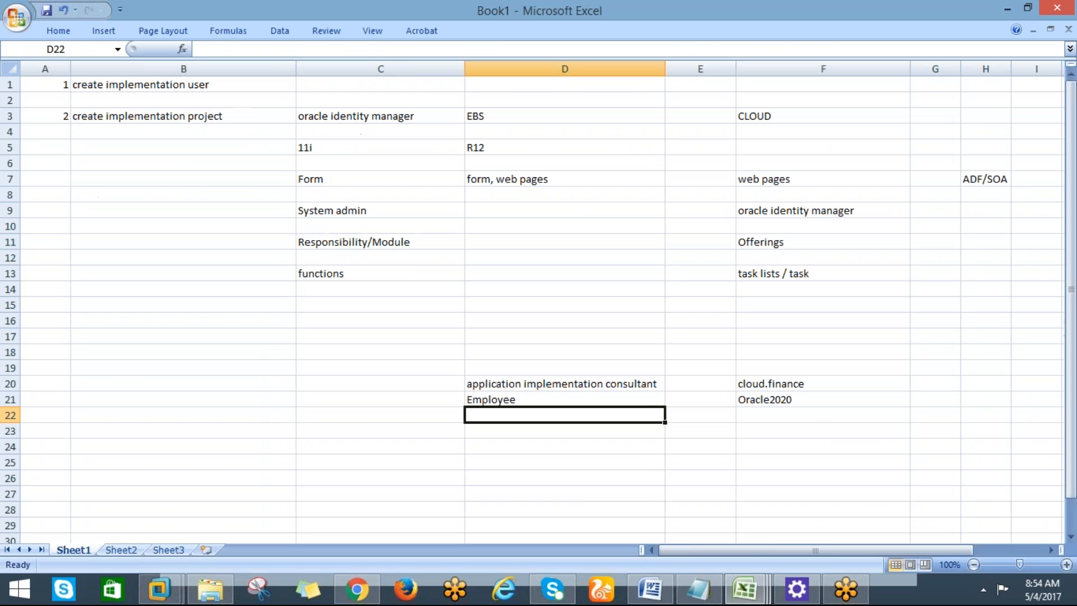
{"action": "type", "text": "IT"}
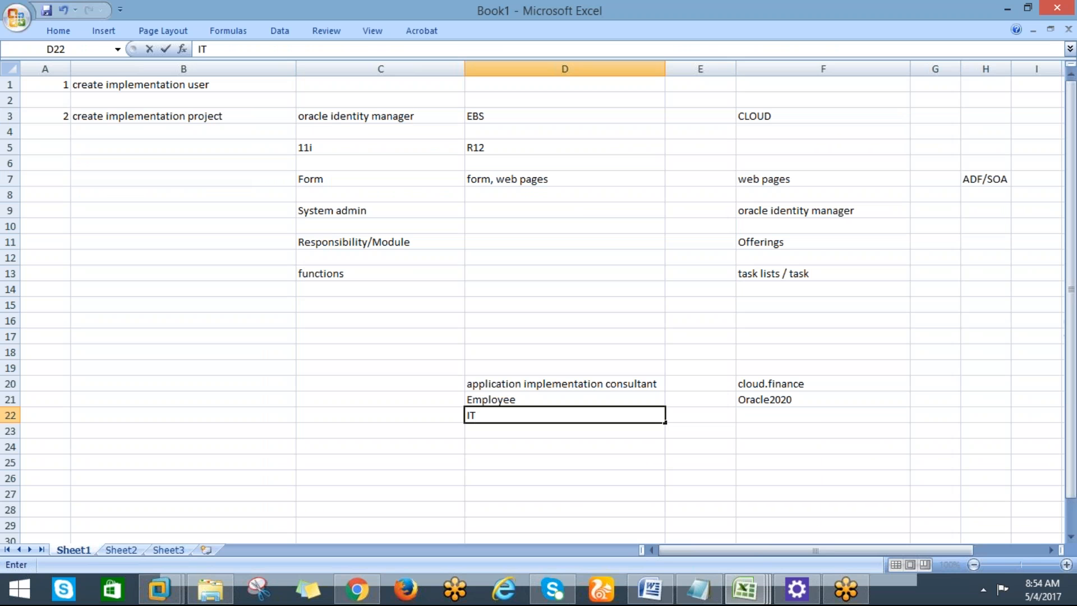
{"action": "type", "text": " Security Manager"}
{"action": "key", "text": "Return"}
{"action": "key", "text": "Return"}
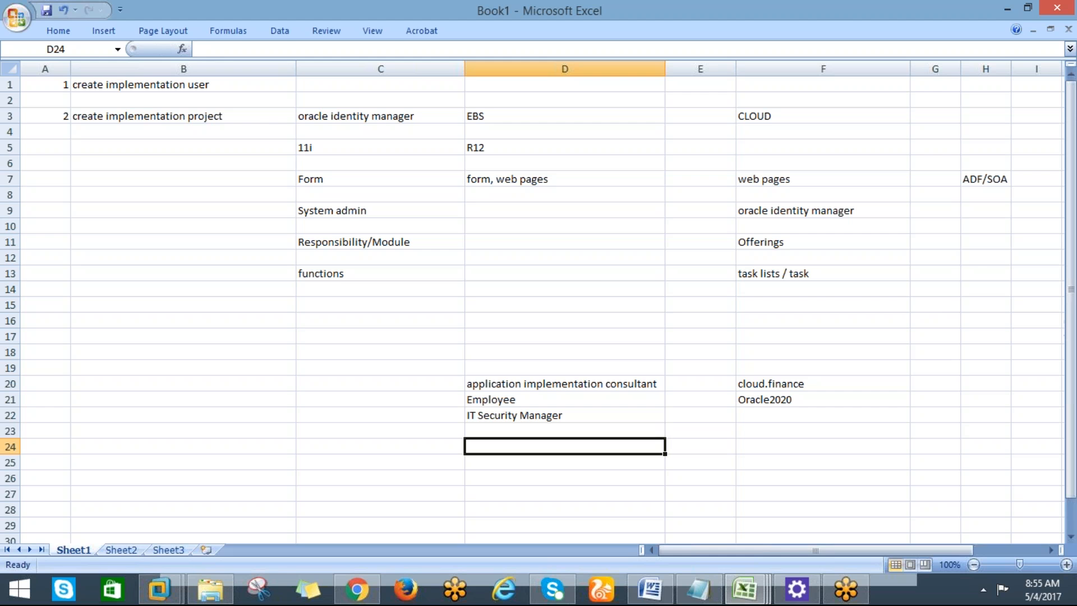
{"action": "key", "text": "alt+Tab"}
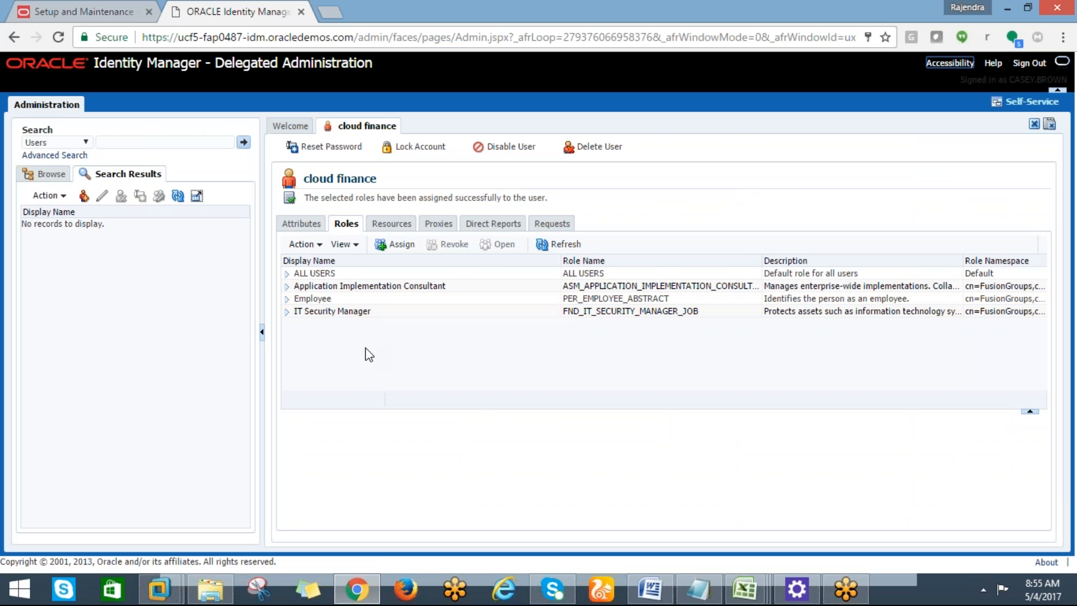
Sign out of Oracle Identity Manager using the top-right Sign Out link.
{"action": "key", "text": "alt+Tab"}
{"action": "key", "text": "alt+Tab"}
{"action": "left_click", "coordinate": [1028, 65]}
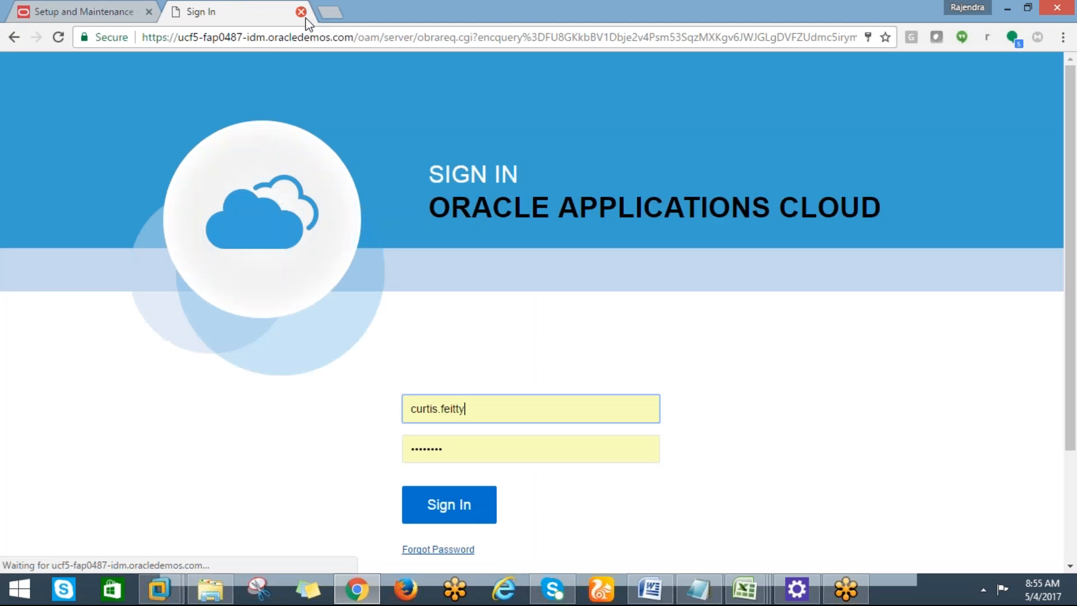
Close the extra tab, sign out of Setup, and enter user ID cloud.finance.
{"action": "left_click", "coordinate": [301, 12]}
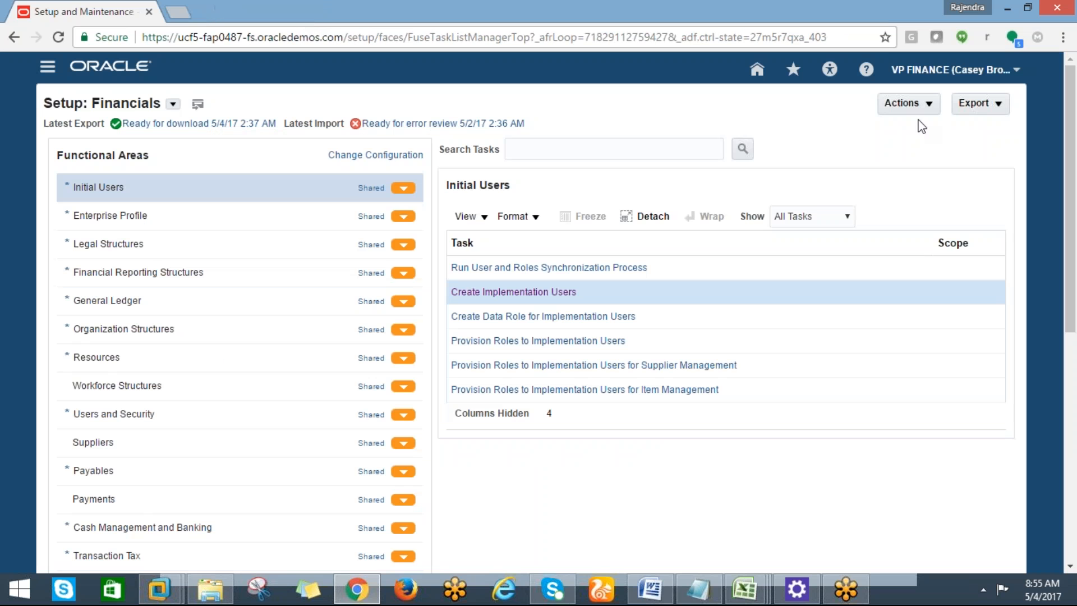
{"action": "left_click", "coordinate": [1014, 70]}
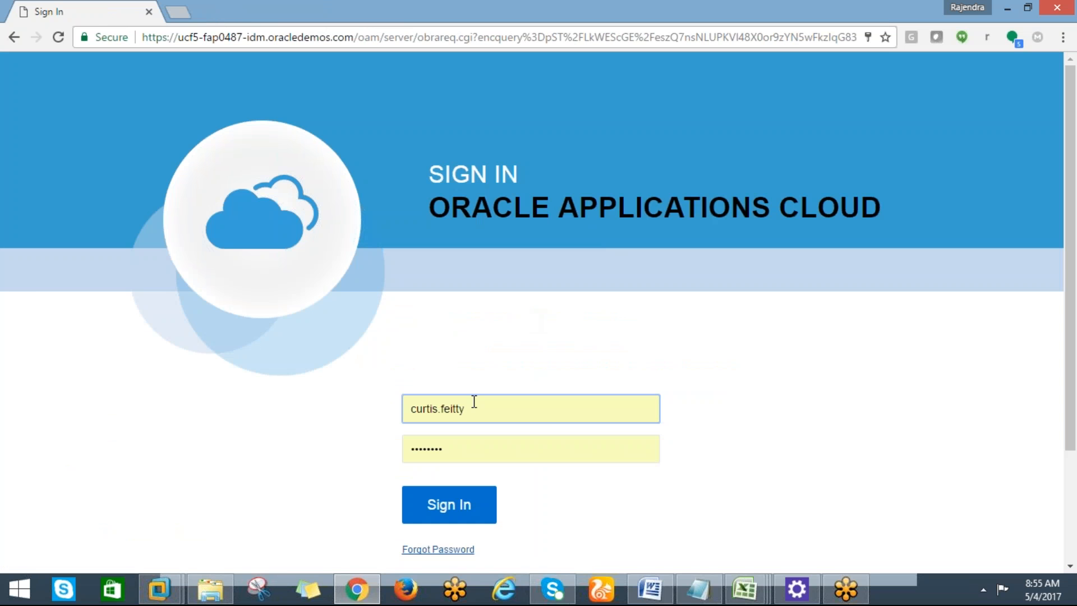
{"action": "left_click_drag", "start_coordinate": [475, 411], "coordinate": [410, 411]}
{"action": "key", "text": "BackSpace"}
{"action": "key", "text": "Down"}
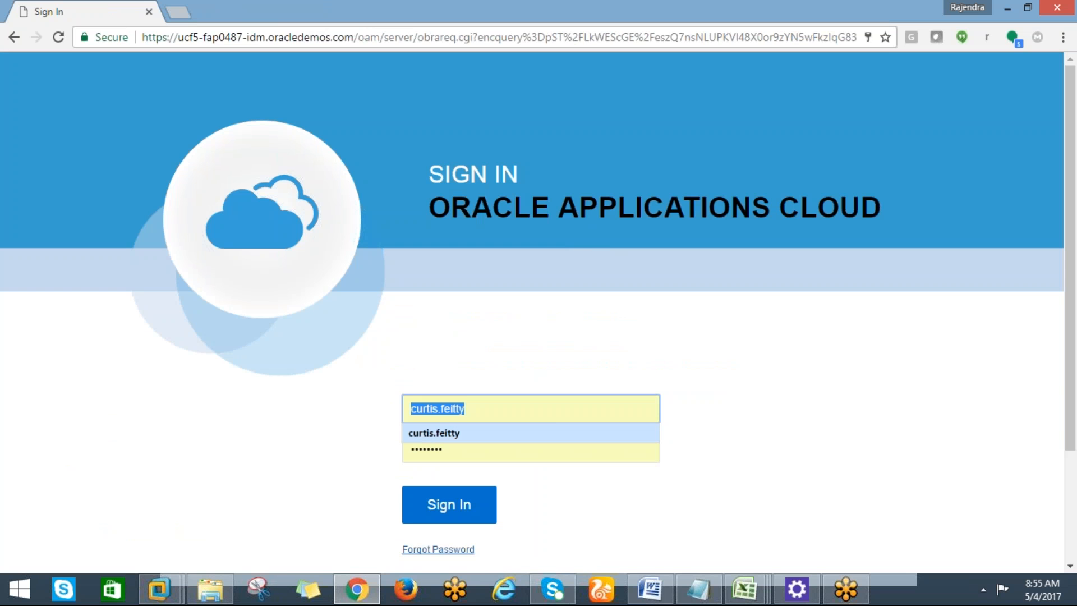
{"action": "type", "text": "c"}
{"action": "key", "text": "BackSpace"}
{"action": "key", "text": "alt+Tab"}
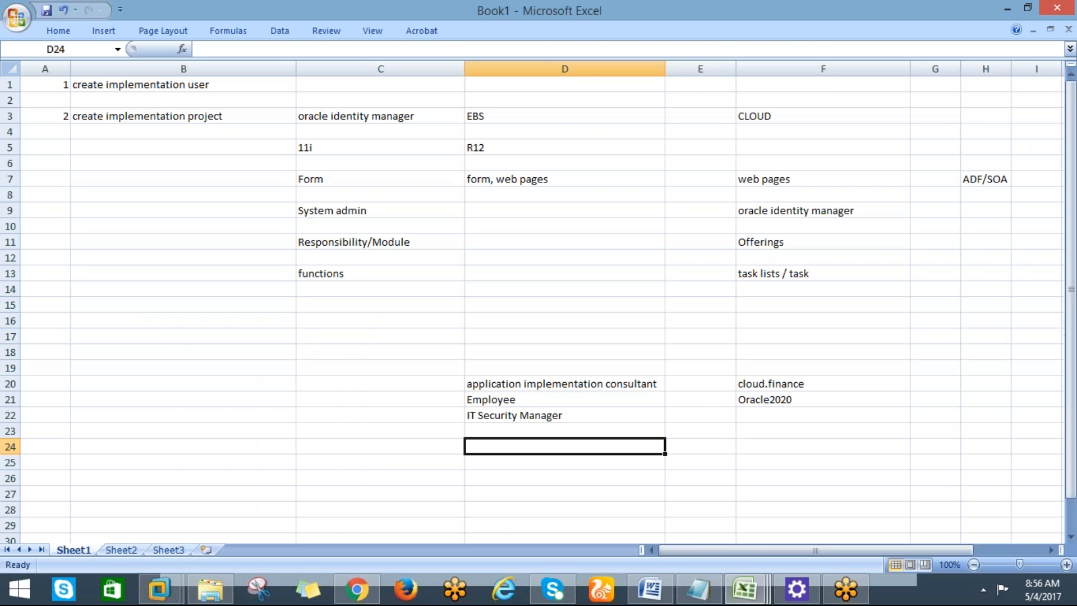
{"action": "key", "text": "alt+Tab"}
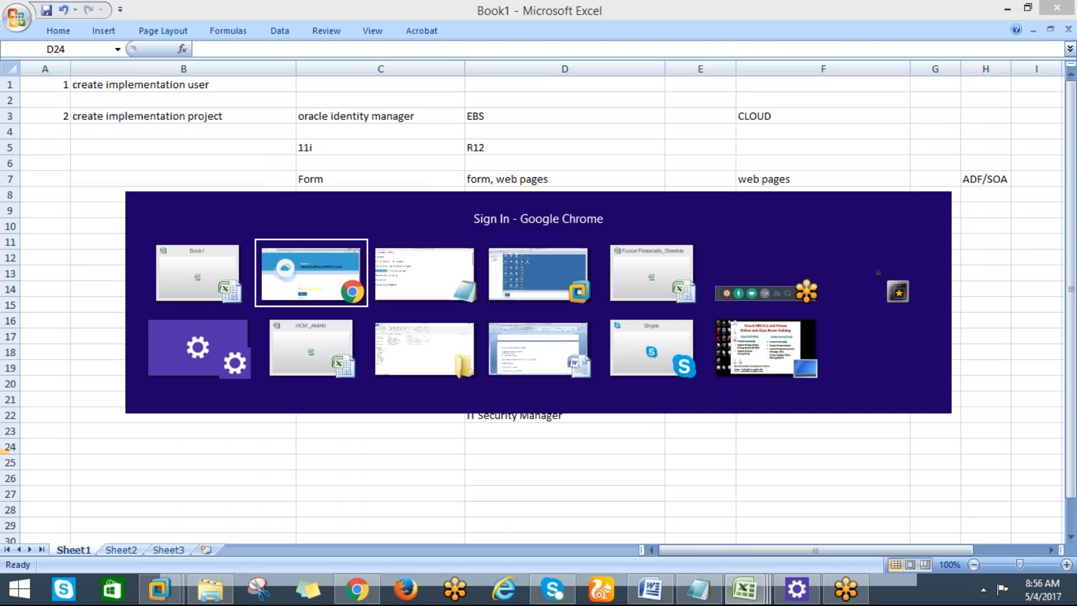
{"action": "type", "text": "cllu"}
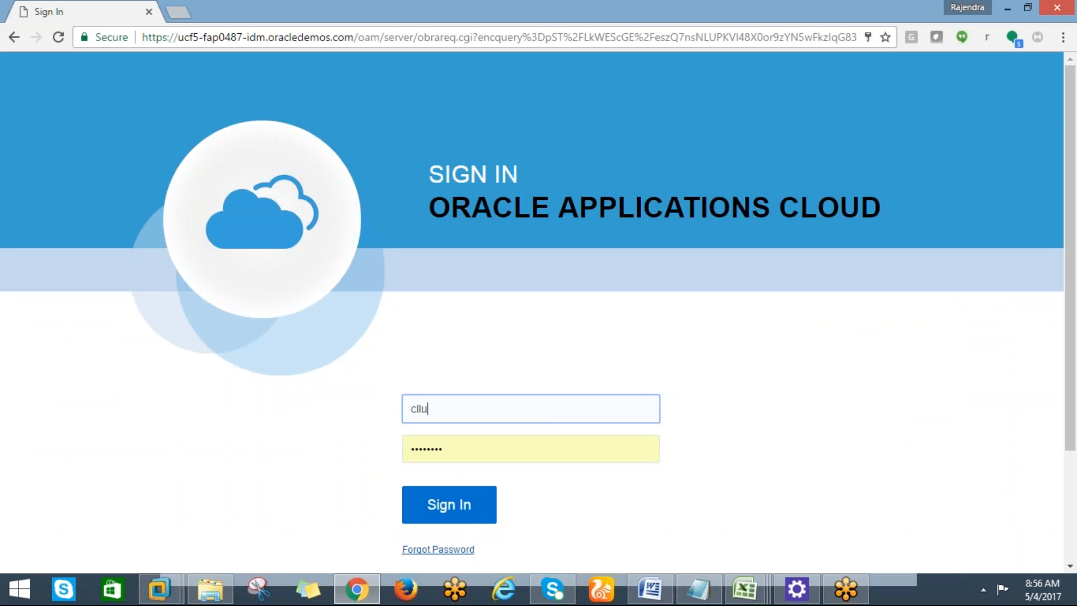
{"action": "key", "text": "BackSpace"}
{"action": "key", "text": "BackSpace"}
{"action": "key", "text": "BackSpace"}
{"action": "type", "text": "loud.finance"}
Paste the initial password copied from Excel cell F21 and sign in.
{"action": "key", "text": "Tab"}
{"action": "key", "text": "alt+Tab"}
{"action": "left_click", "coordinate": [781, 400]}
{"action": "key", "text": "ctrl+c"}
{"action": "key", "text": "alt+Tab"}
{"action": "key", "text": "ctrl+v"}
{"action": "left_click", "coordinate": [455, 506]}
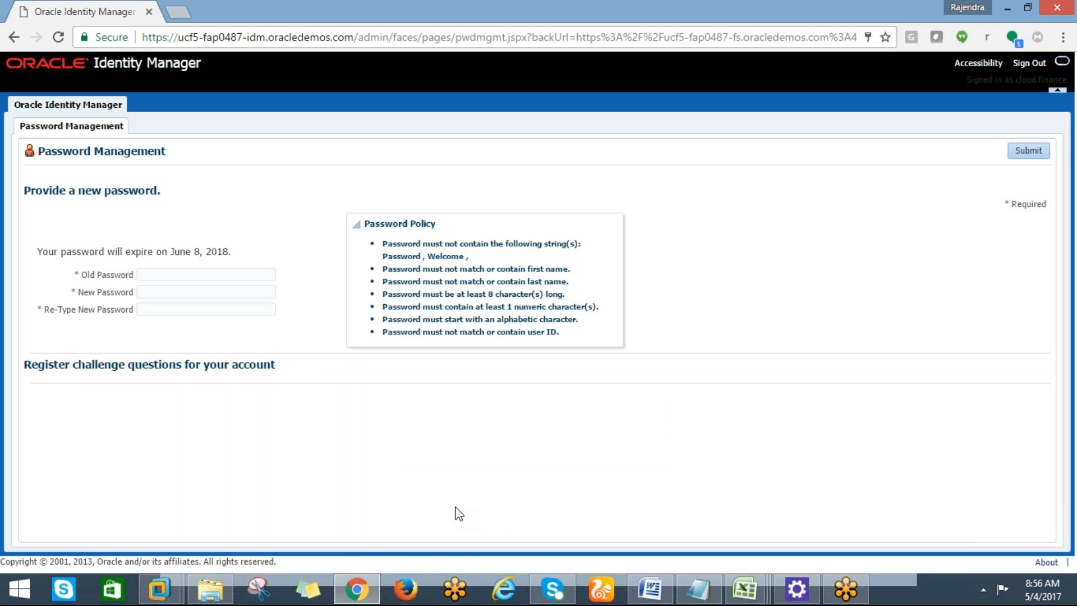
Enter the old password and a new password twice, submit, and dismiss the first-name policy error.
{"action": "left_click", "coordinate": [149, 278]}
{"action": "key", "text": "ctrl+v"}
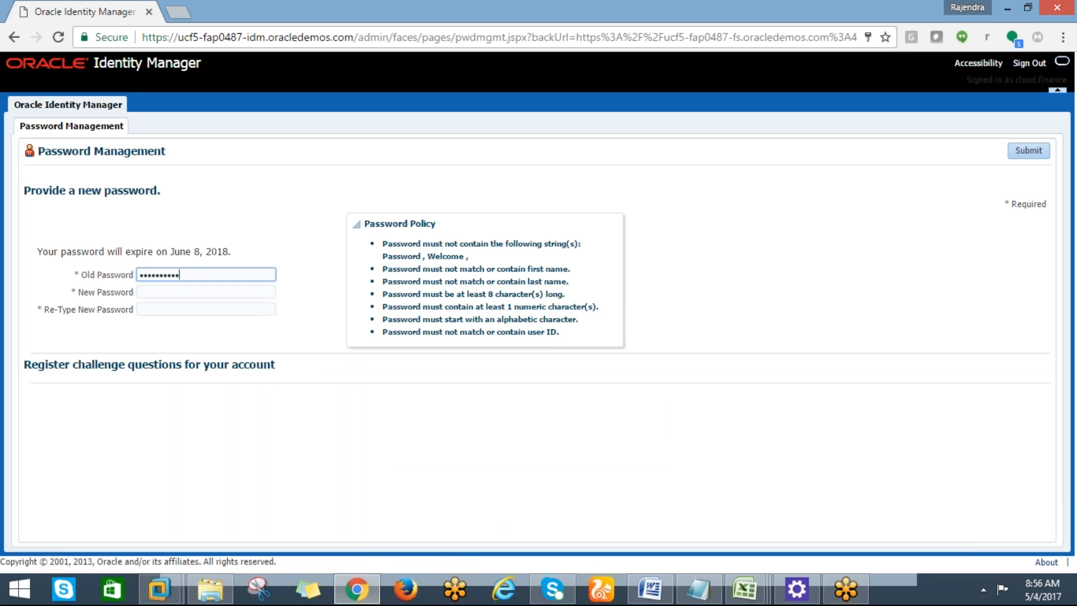
{"action": "left_click", "coordinate": [144, 293]}
{"action": "key", "text": "Down"}
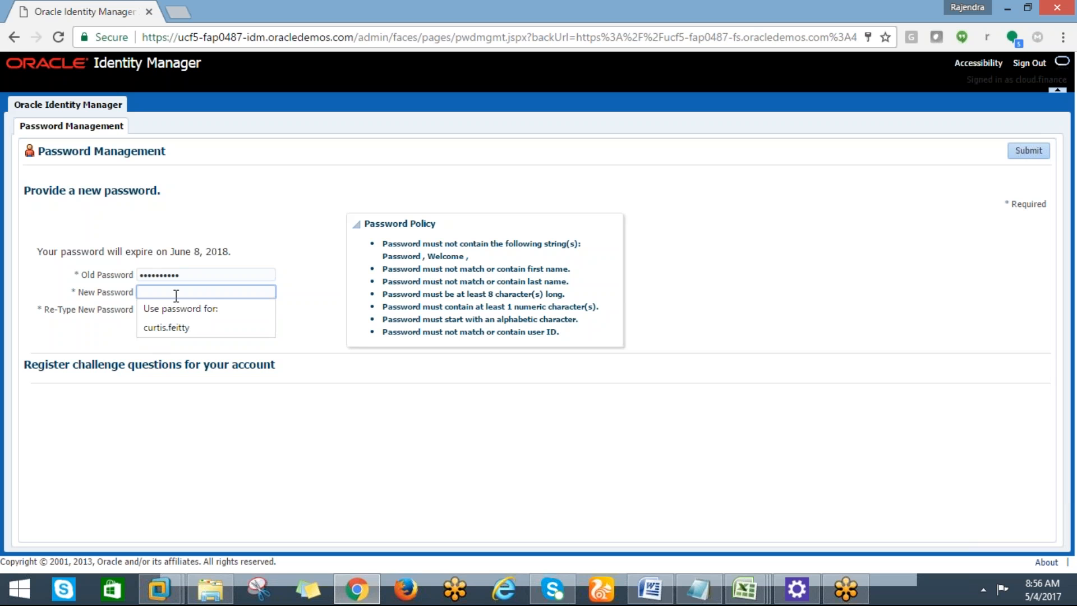
{"action": "type", "text": "•••"}
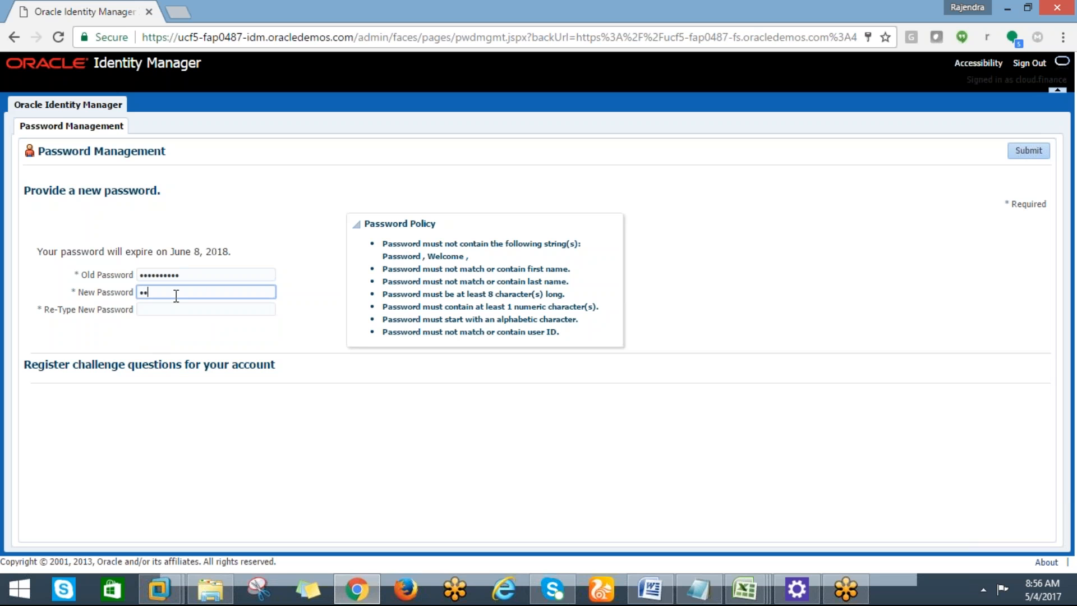
{"action": "type", "text": "••••••"}
{"action": "key", "text": "Tab"}
{"action": "type", "text": "••••••"}
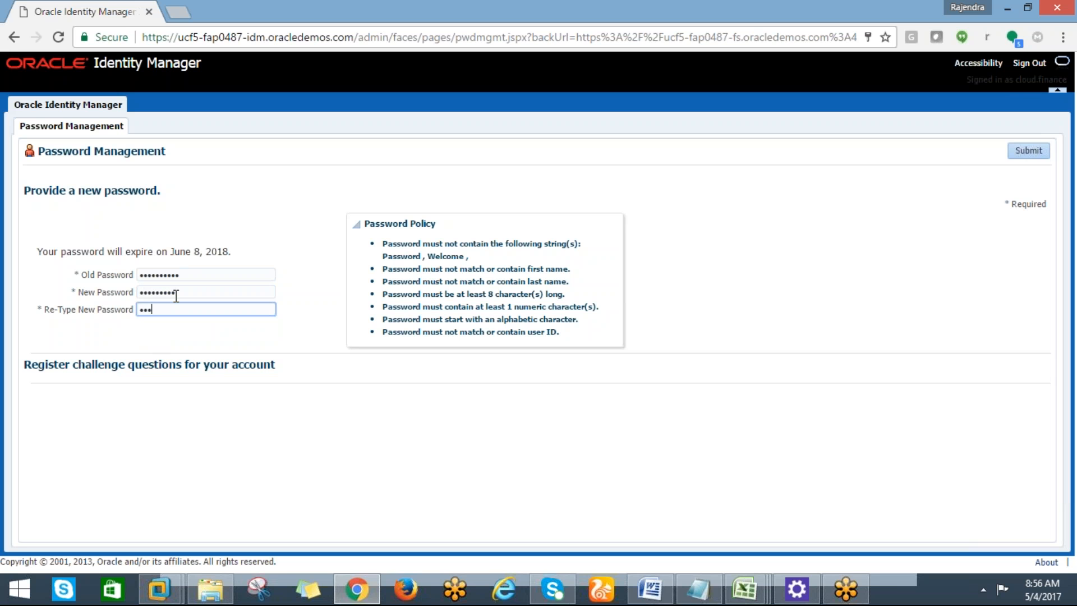
{"action": "type", "text": "•••"}
{"action": "left_click", "coordinate": [1016, 149]}
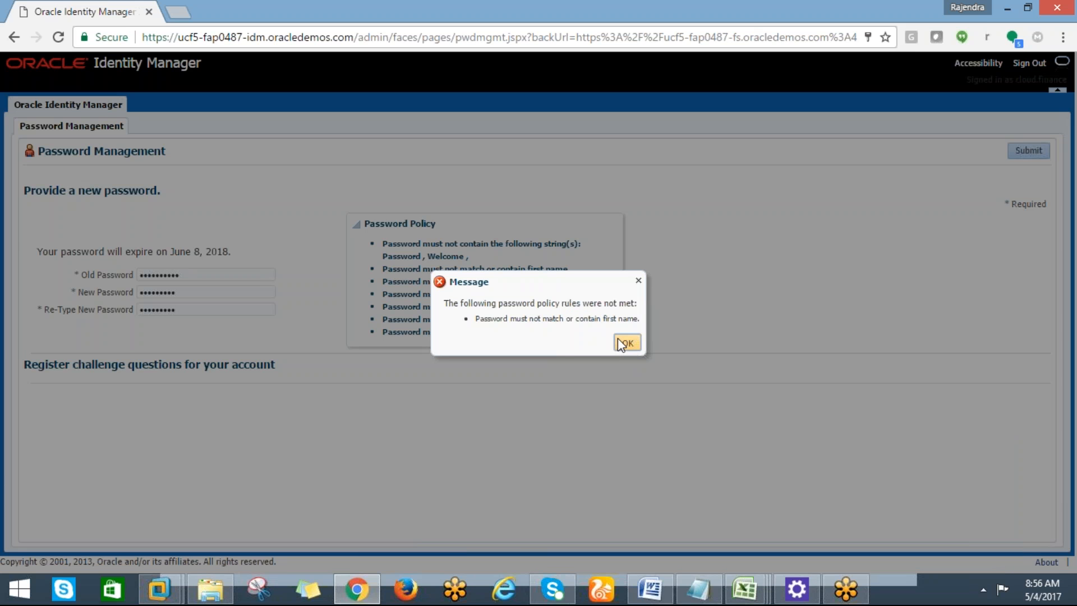
{"action": "left_click", "coordinate": [626, 342]}
Try a short replacement password with its confirmation, submit, and dismiss the too-short error.
{"action": "double_click", "coordinate": [179, 296]}
{"action": "key", "text": "BackSpace"}
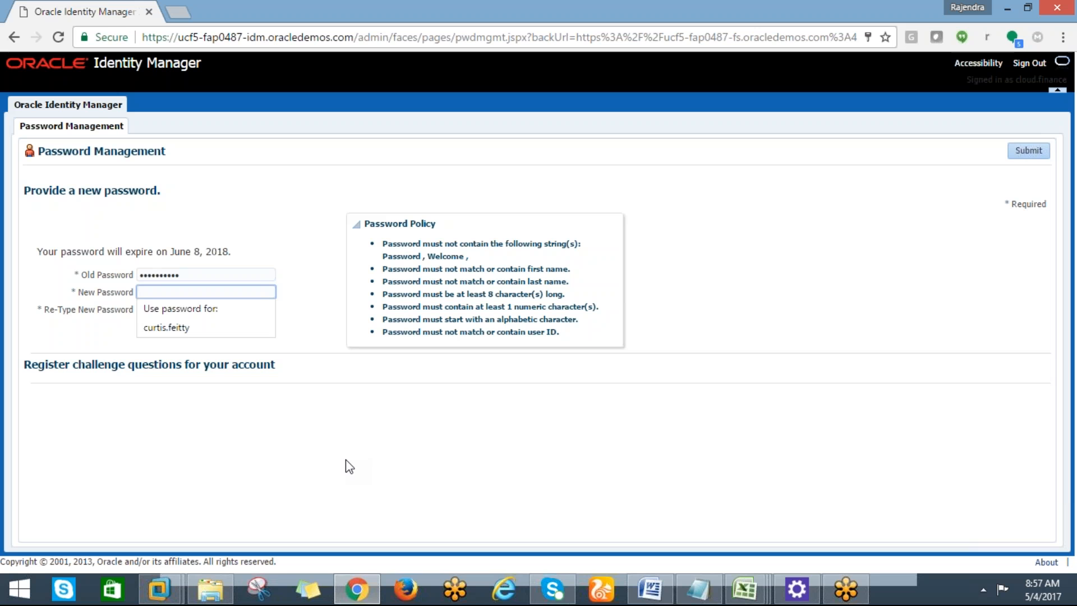
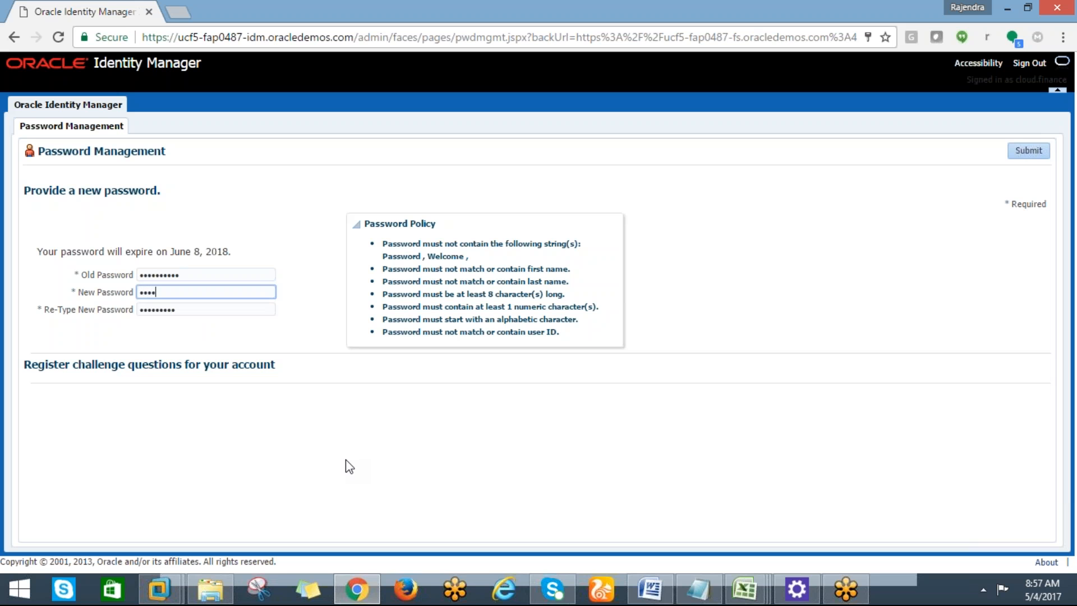
{"action": "key", "text": "Tab"}
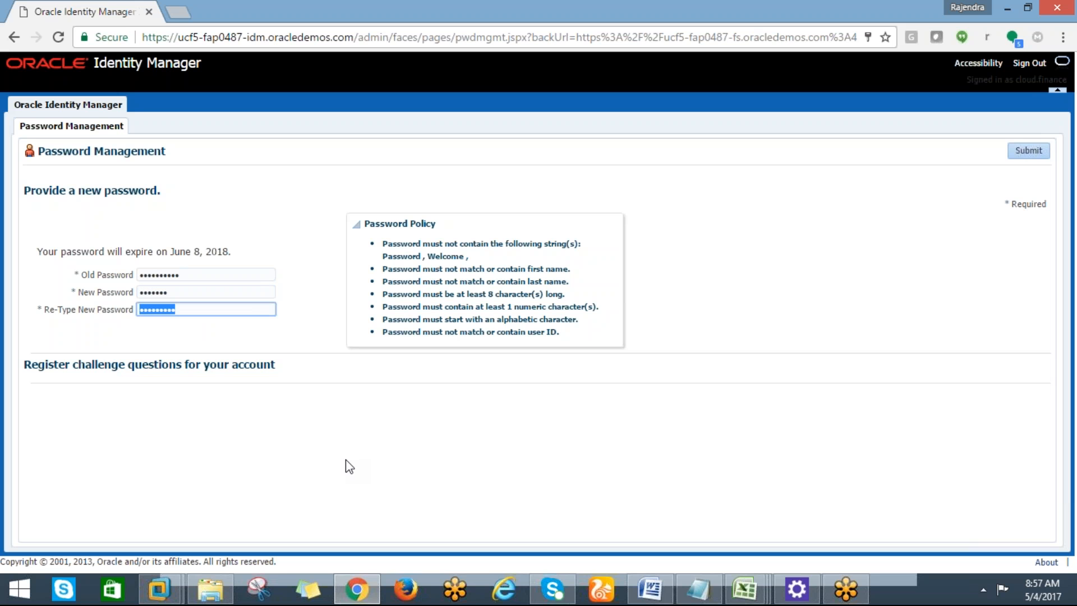
{"action": "left_click", "coordinate": [1031, 151]}
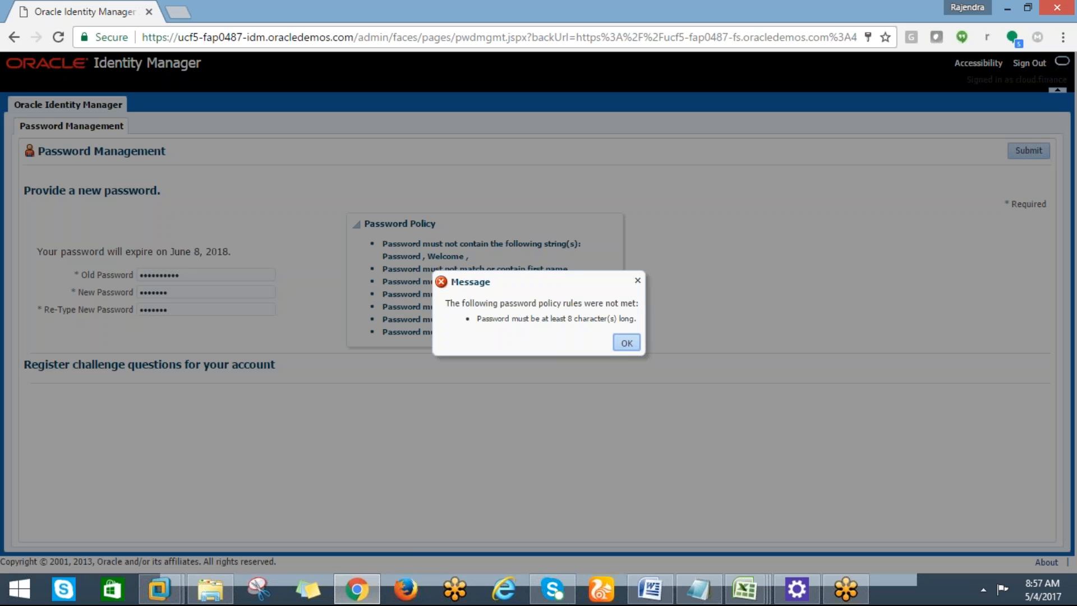
{"action": "left_click", "coordinate": [624, 342]}
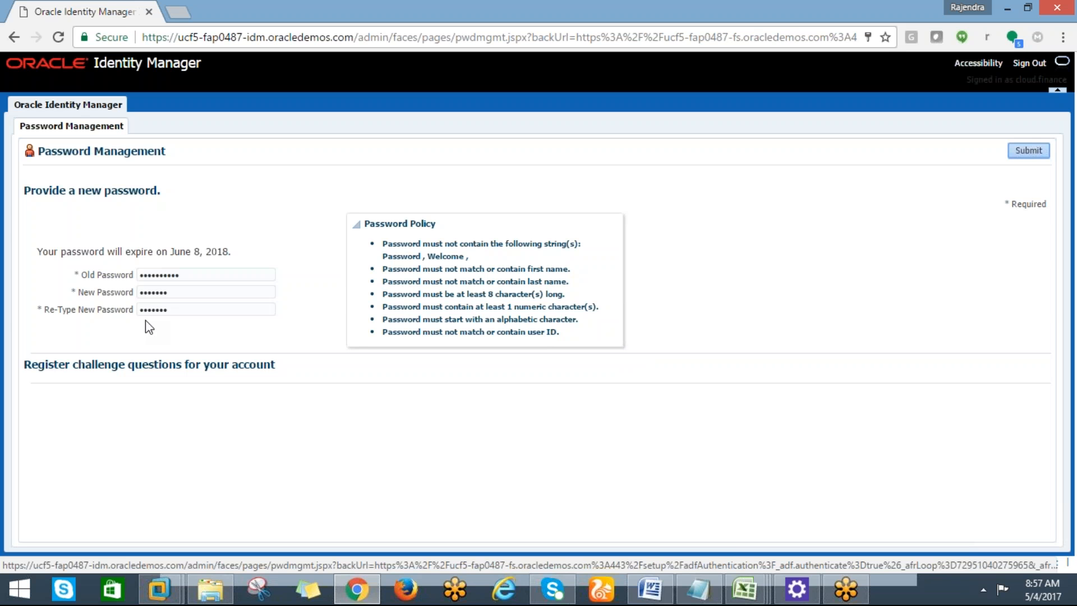
Enter a longer new password in both password fields and submit the change.
{"action": "left_click_drag", "start_coordinate": [177, 293], "coordinate": [142, 295]}
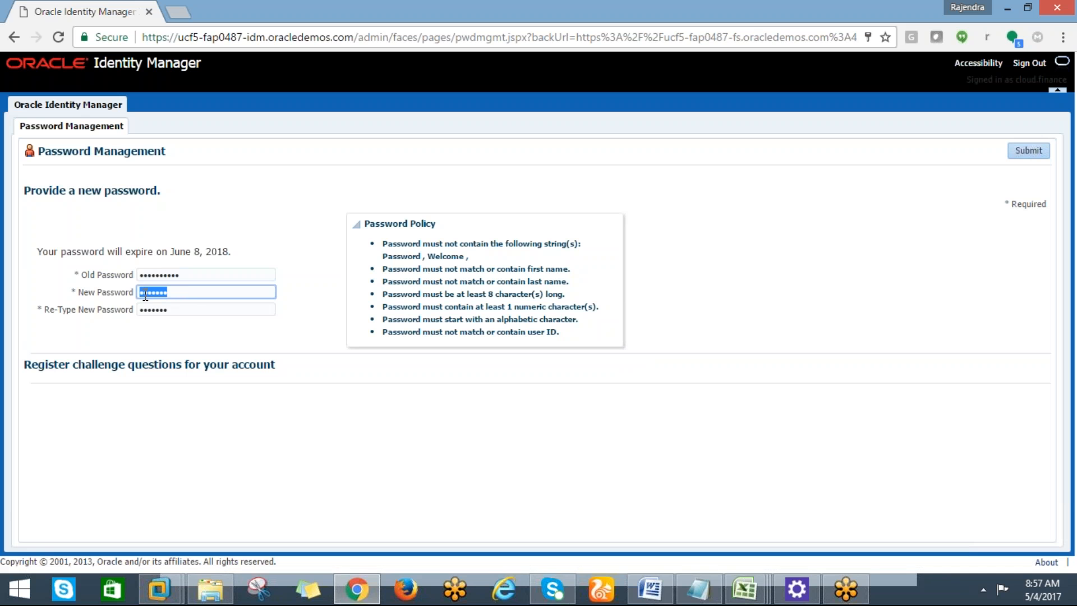
{"action": "key", "text": "BackSpace"}
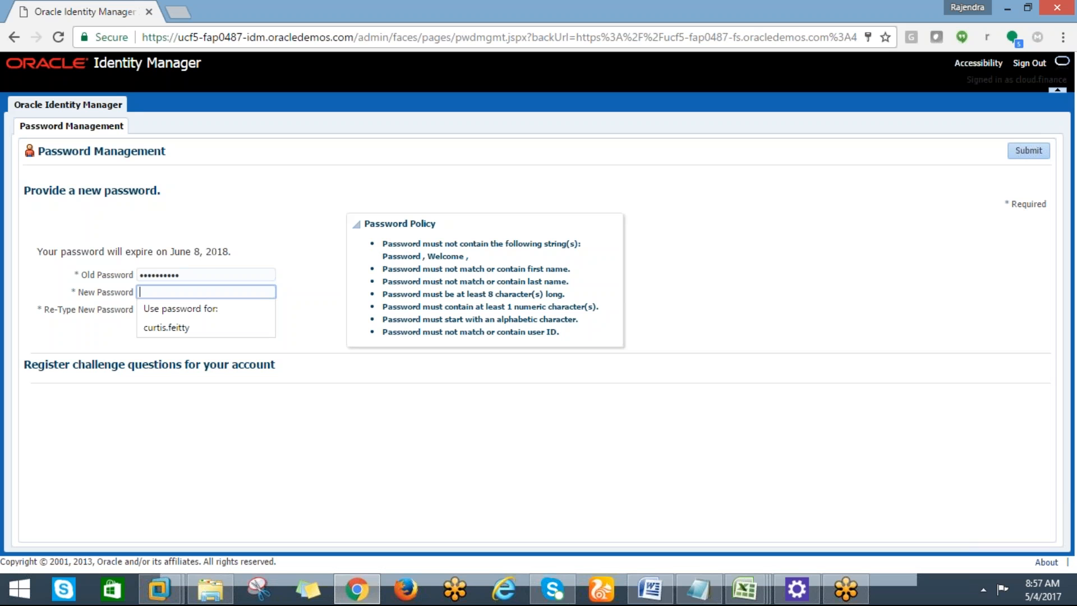
{"action": "type", "text": "W"}
{"action": "type", "text": "••••"}
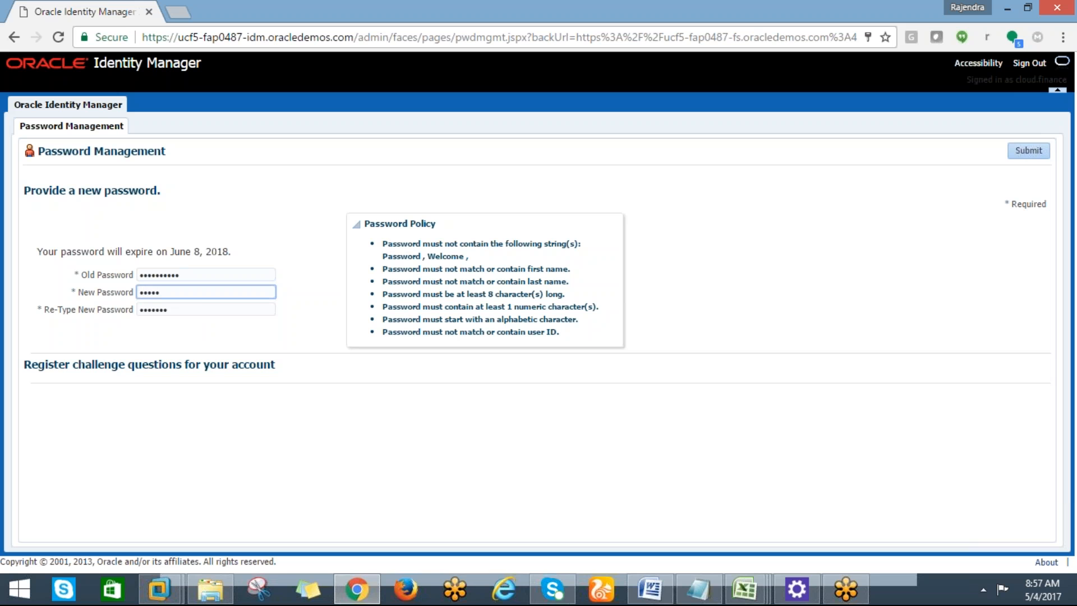
{"action": "key", "text": "BackSpace"}
{"action": "key", "text": "BackSpace"}
{"action": "key", "text": "BackSpace"}
{"action": "key", "text": "BackSpace"}
{"action": "key", "text": "BackSpace"}
{"action": "key", "text": "Tab"}
{"action": "type", "text": "W•••••••••"}
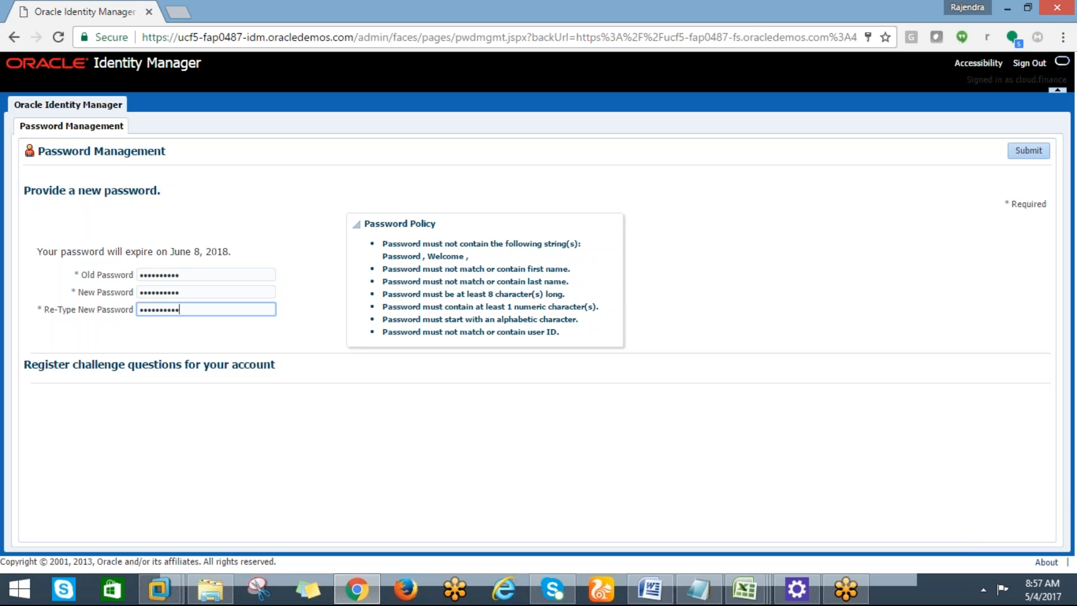
{"action": "left_click", "coordinate": [1034, 152]}
Overwrite the old password in Book1 cell F21 with the new password.
{"action": "mouse_move", "coordinate": [745, 589]}
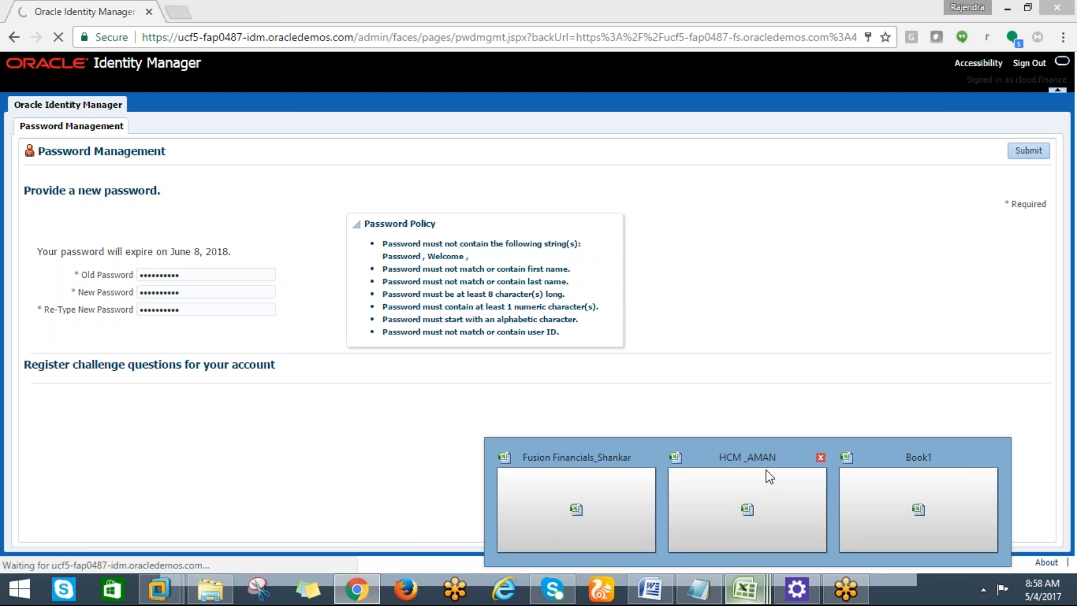
{"action": "left_click", "coordinate": [897, 504]}
{"action": "left_click", "coordinate": [807, 413]}
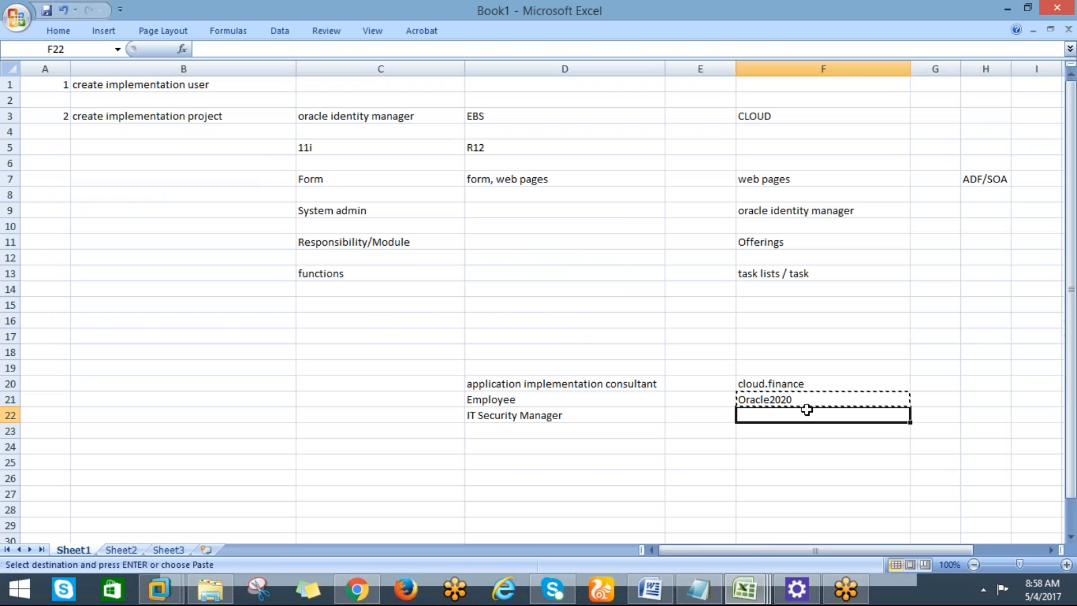
{"action": "key", "text": "BackSpace"}
{"action": "key", "text": "Up"}
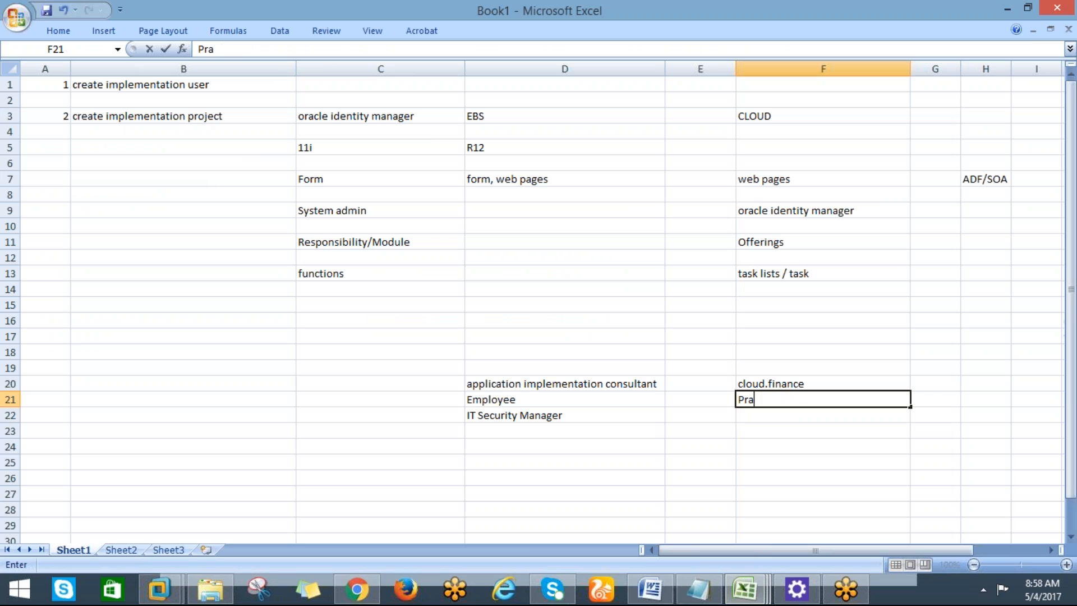
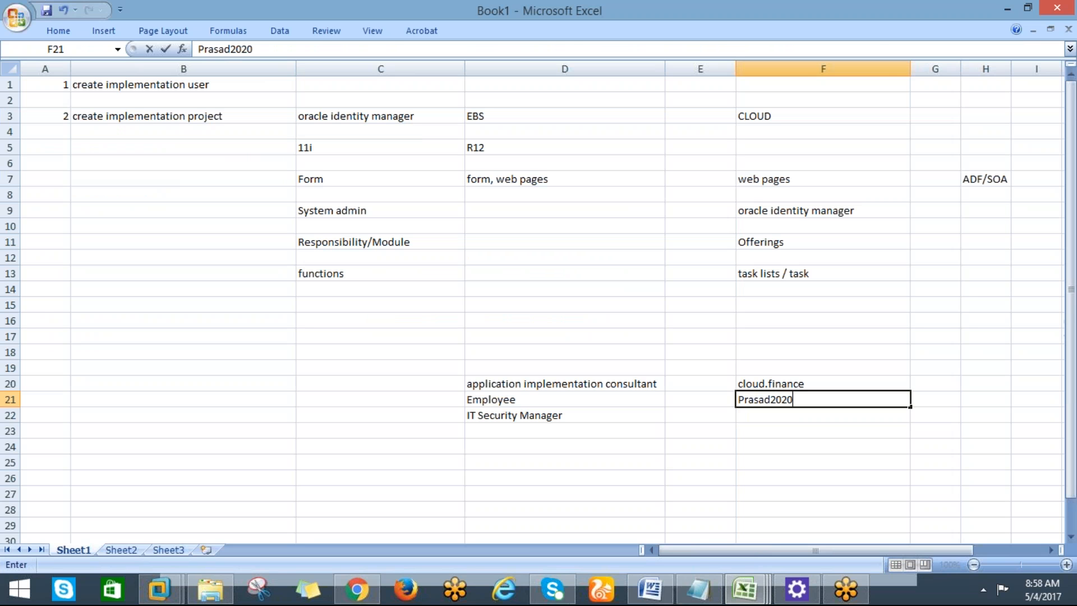
{"action": "key", "text": "Return"}
Update the browser's saved password and open the cloud finance user menu.
{"action": "key", "text": "alt+Tab"}
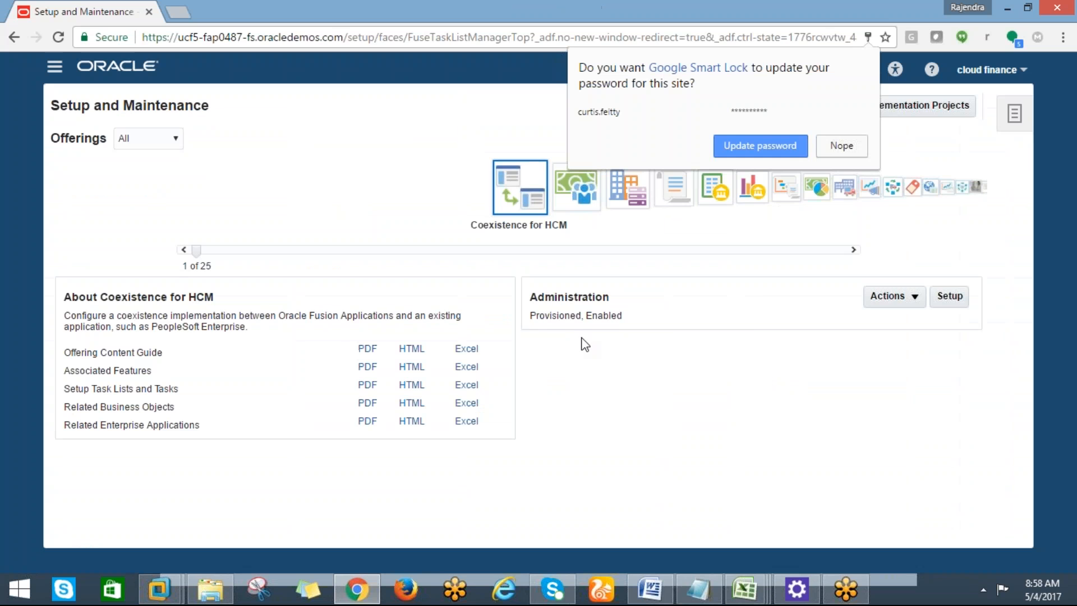
{"action": "left_click", "coordinate": [779, 146]}
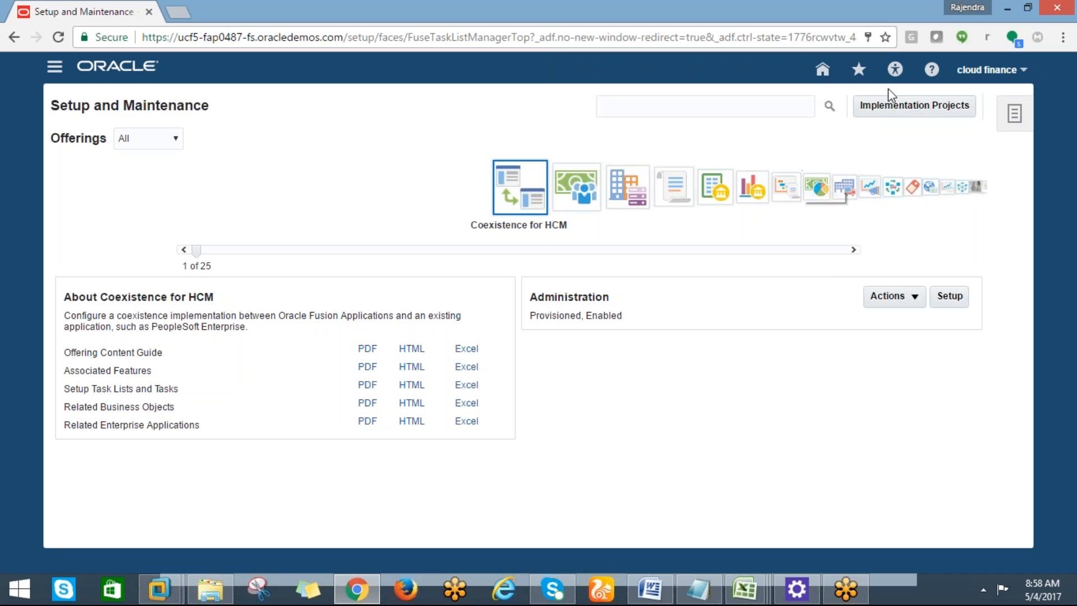
{"action": "left_click", "coordinate": [1021, 74]}
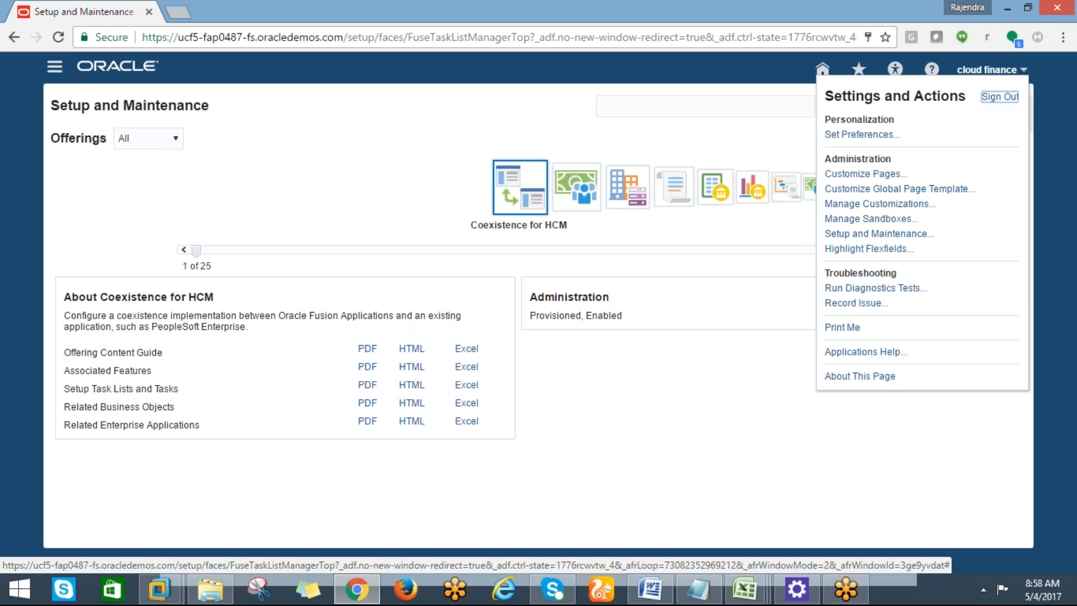
Open Setup for the Financials offering, then return to the Setup and Maintenance offerings.
{"action": "left_click", "coordinate": [849, 238]}
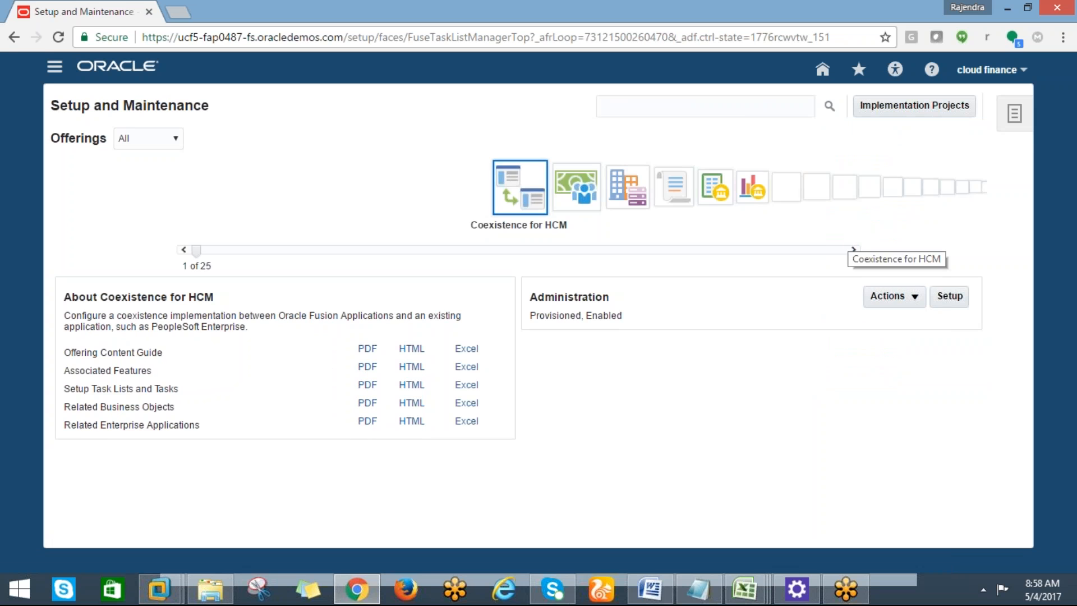
{"action": "left_click", "coordinate": [575, 207]}
{"action": "left_click", "coordinate": [575, 207]}
{"action": "left_click", "coordinate": [575, 207]}
{"action": "left_click", "coordinate": [578, 202]}
{"action": "left_click", "coordinate": [948, 294]}
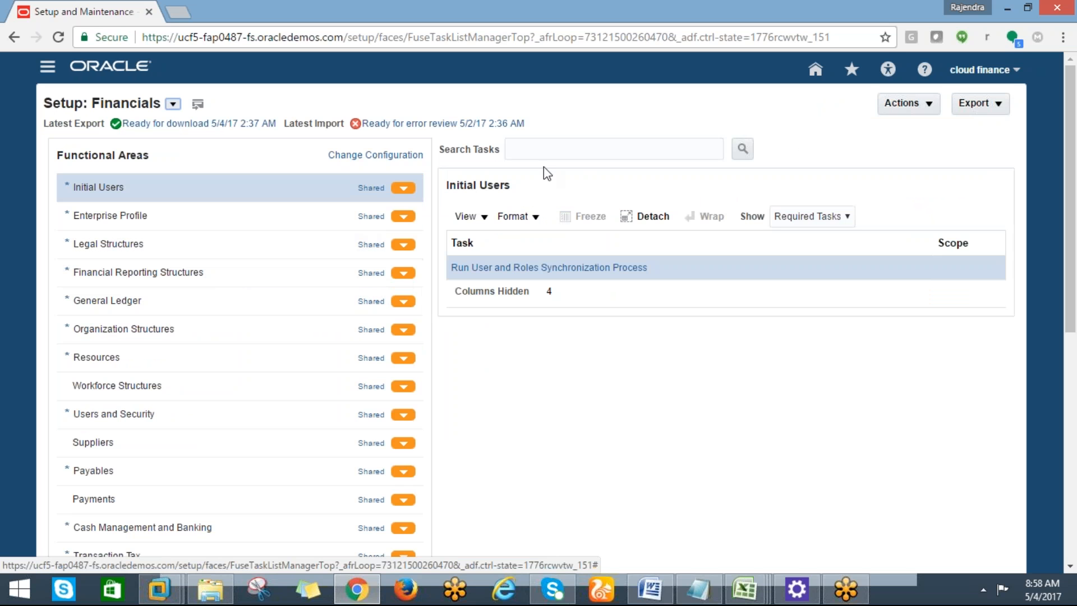
{"action": "left_click", "coordinate": [1013, 73]}
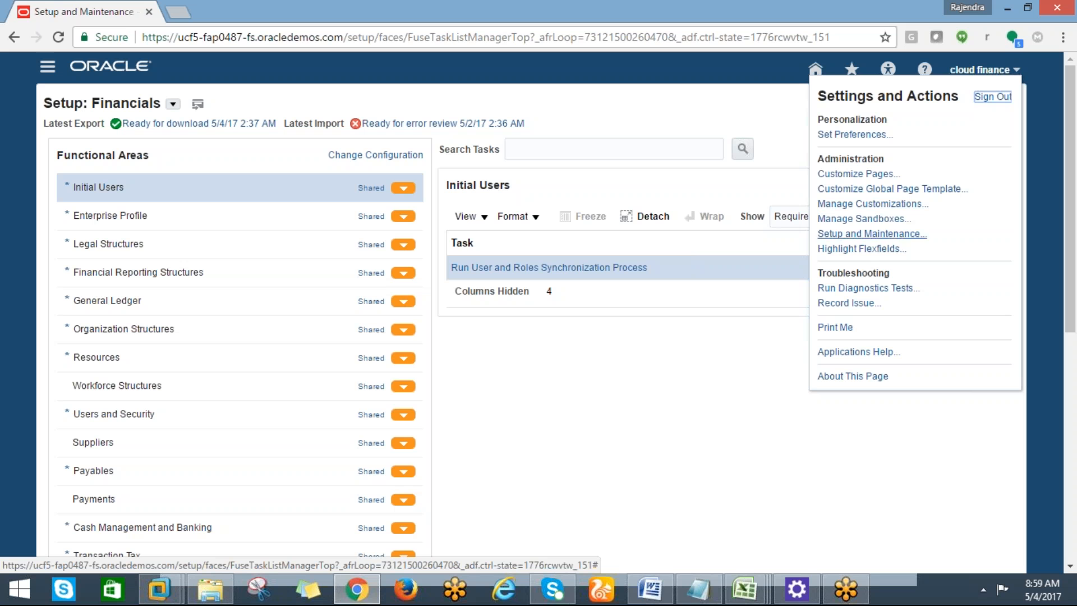
{"action": "left_click", "coordinate": [836, 235]}
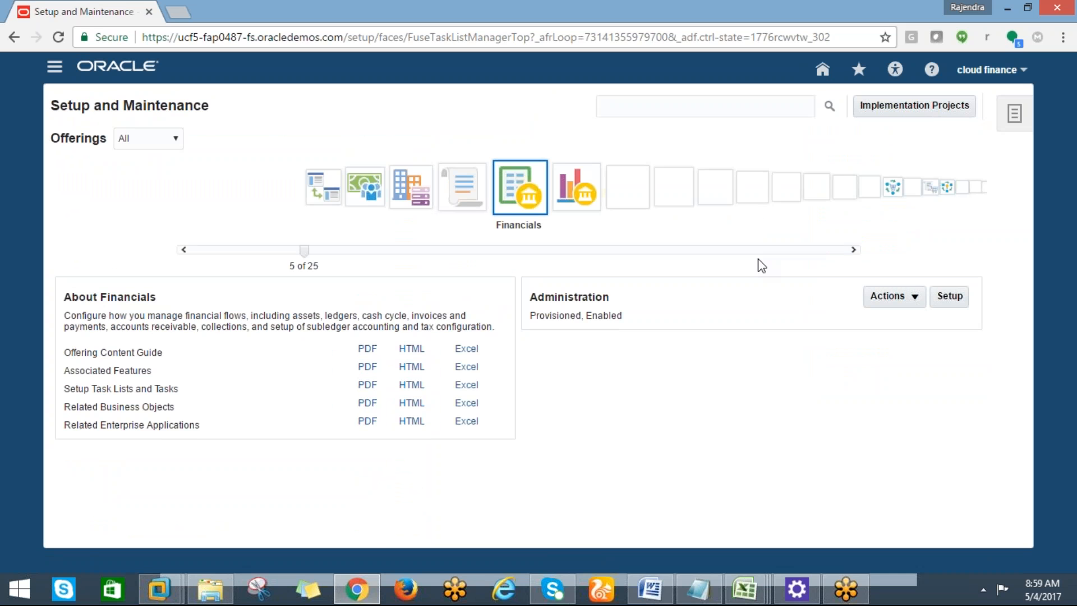
{"action": "left_click", "coordinate": [465, 201]}
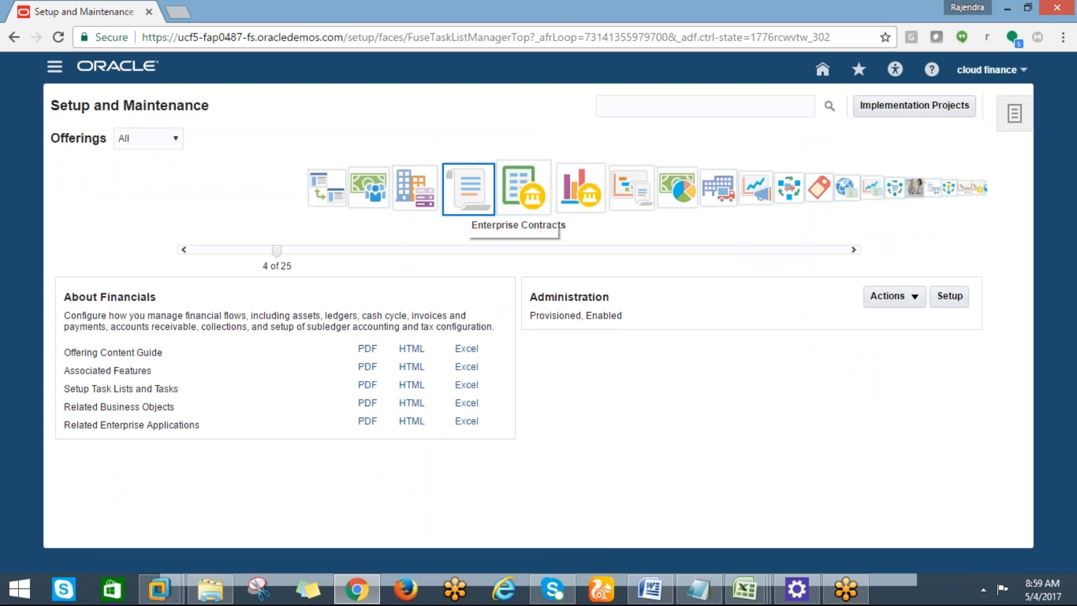
{"action": "left_click", "coordinate": [577, 195]}
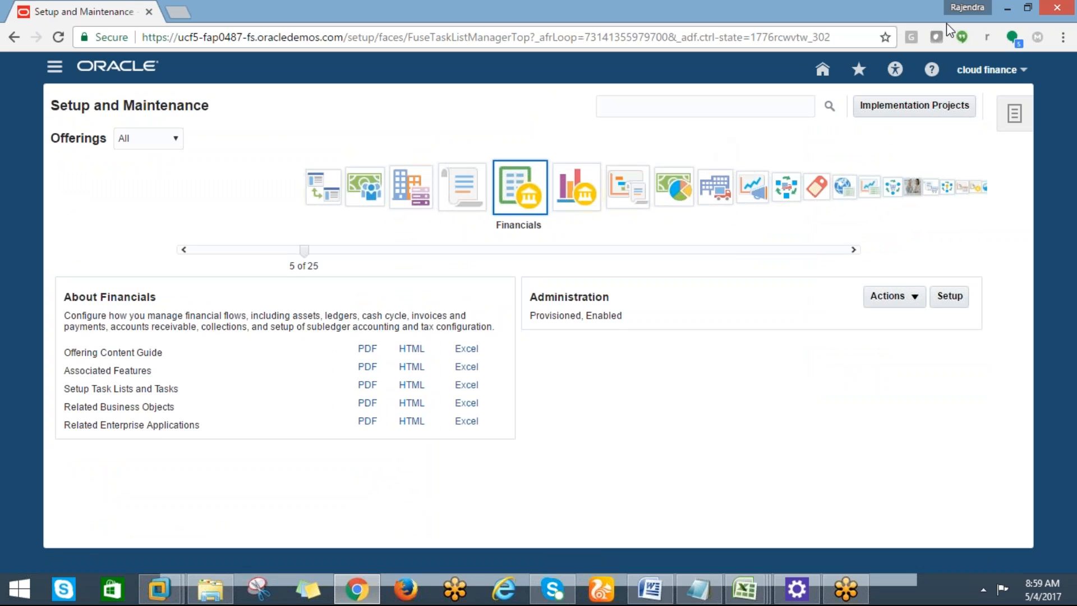
{"action": "left_click", "coordinate": [976, 23]}
{"action": "left_click", "coordinate": [991, 77]}
{"action": "left_click", "coordinate": [1069, 382]}
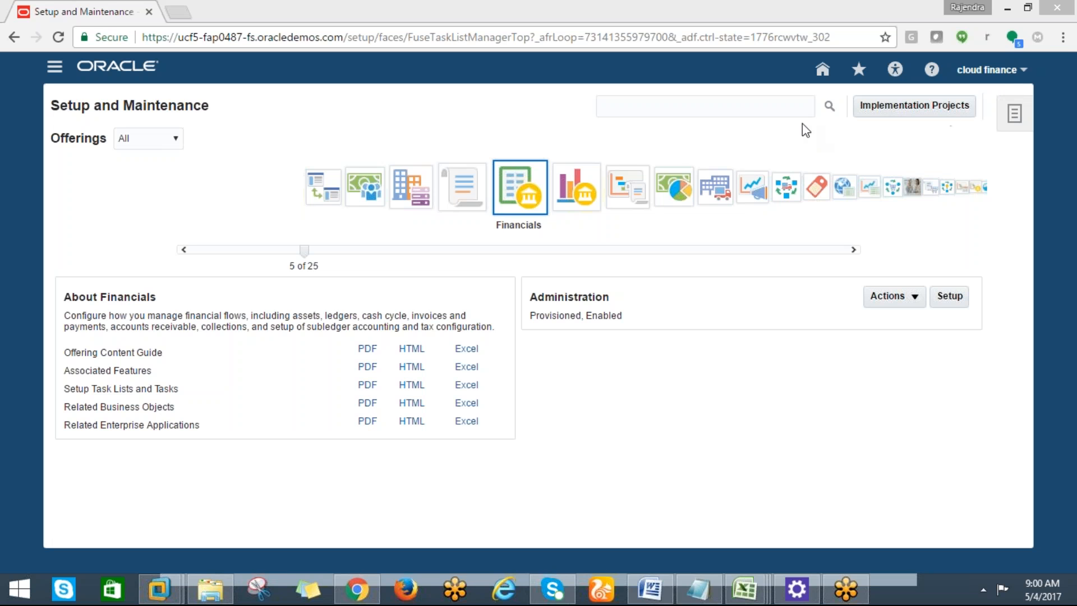
{"action": "left_click", "coordinate": [712, 98]}
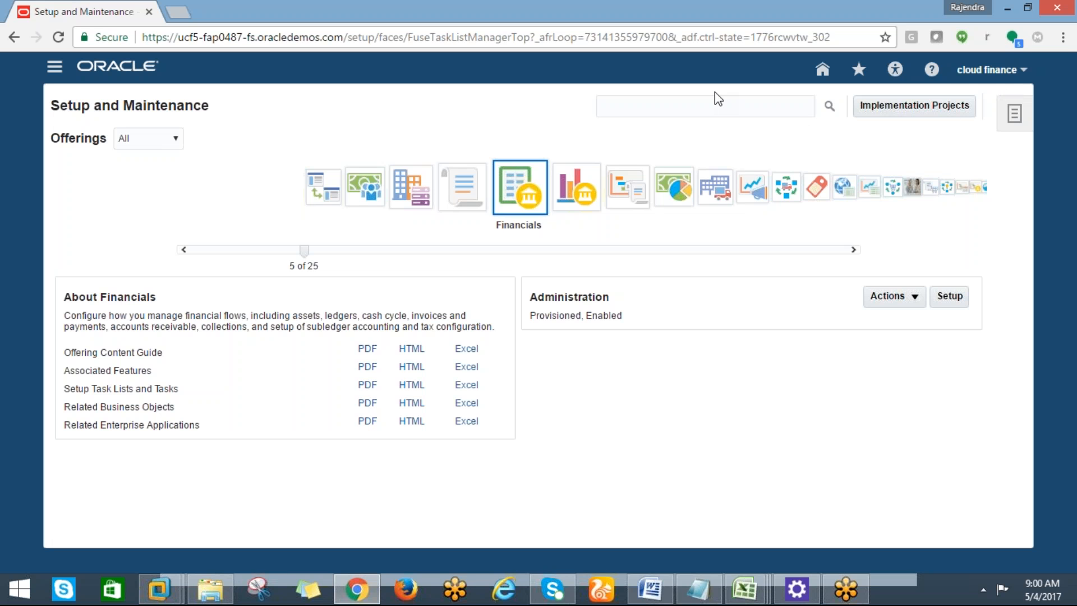
{"action": "left_click", "coordinate": [1051, 38]}
{"action": "left_click", "coordinate": [1050, 37]}
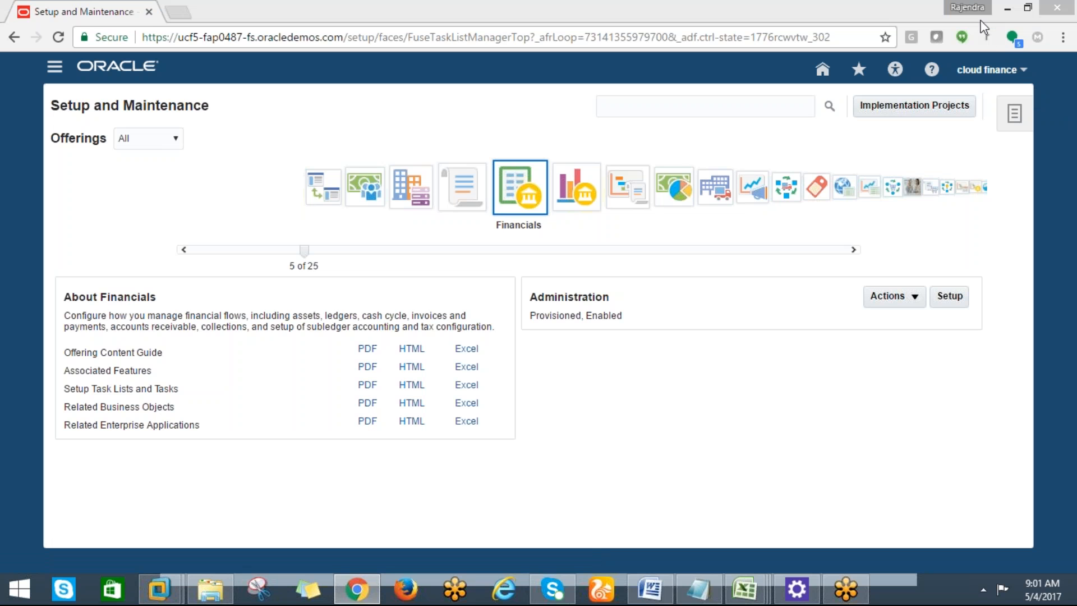
{"action": "left_click", "coordinate": [1025, 251]}
{"action": "mouse_move", "coordinate": [1066, 40]}
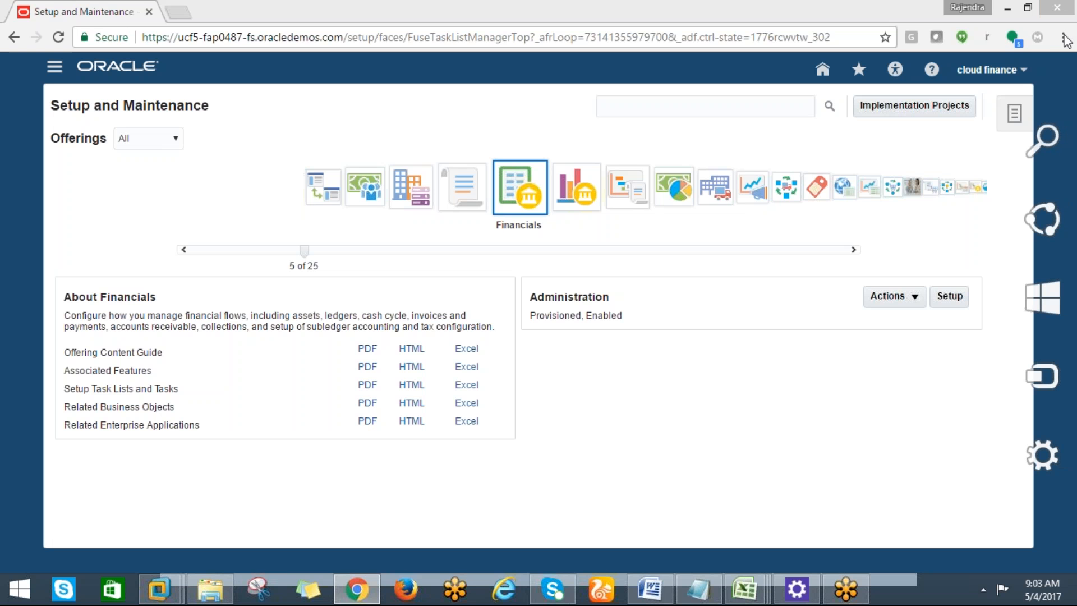